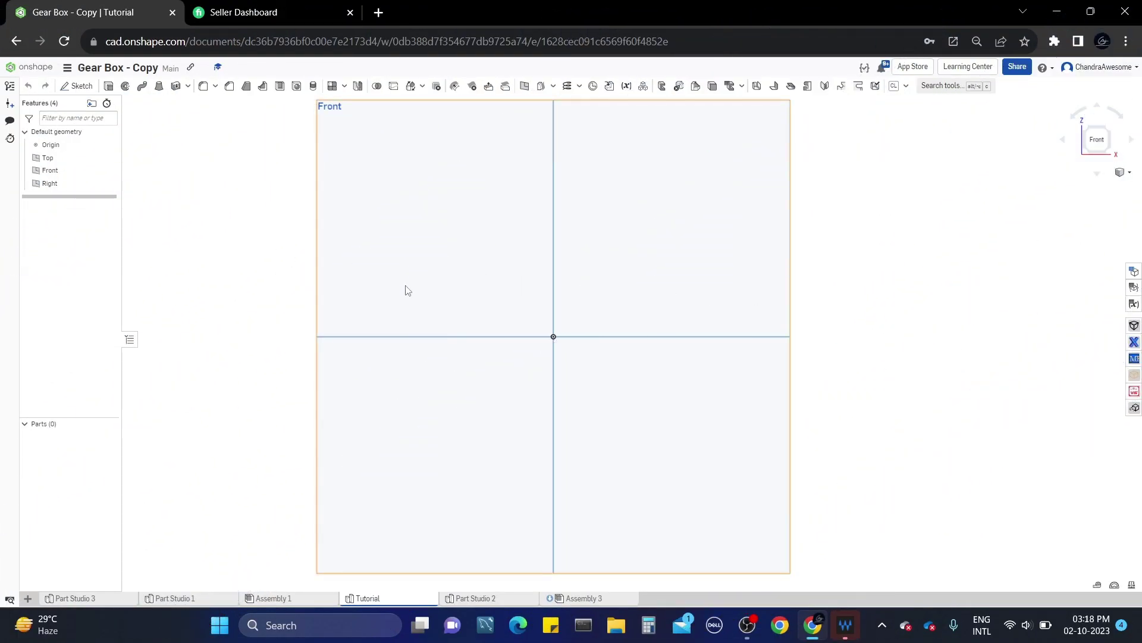
Examine the finished gear mechanism in Assembly 1 from several angles and return to the Tutorial part studio
{"action": "mouse_move", "coordinate": [203, 605]}
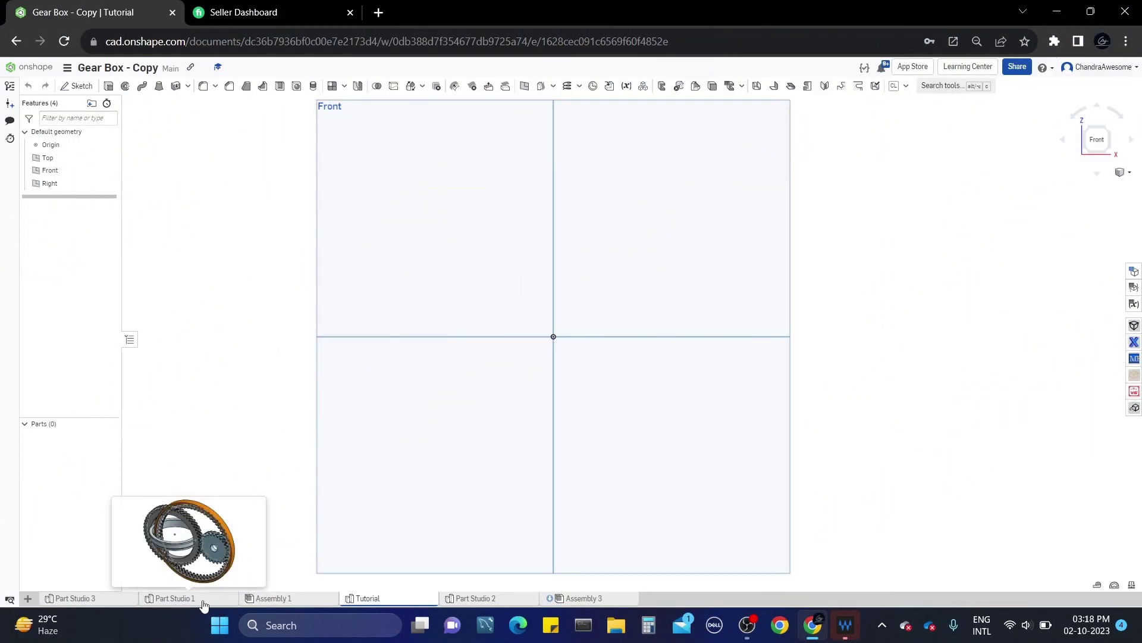
{"action": "left_click", "coordinate": [318, 605]}
{"action": "middle_click_drag", "start_coordinate": [622, 291], "coordinate": [634, 265]}
{"action": "right_click_drag", "start_coordinate": [633, 265], "coordinate": [505, 288]}
{"action": "middle_click_drag", "start_coordinate": [759, 324], "coordinate": [623, 313]}
{"action": "right_click_drag", "start_coordinate": [623, 313], "coordinate": [596, 300]}
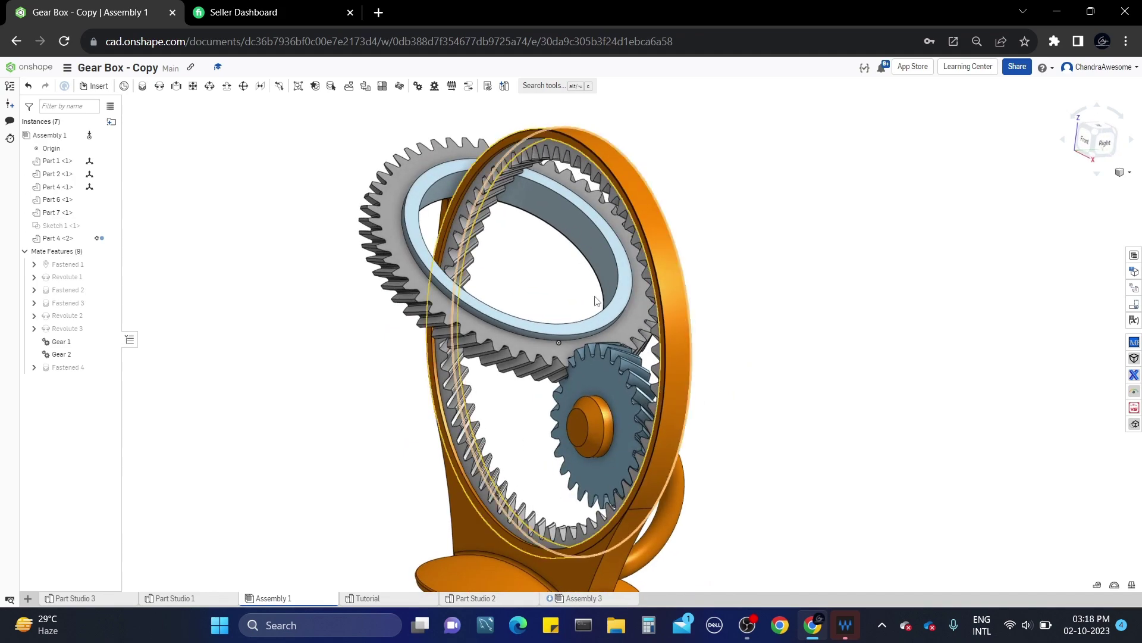
{"action": "scroll", "coordinate": [475, 272], "scroll_direction": "up", "scroll_amount": 3}
{"action": "right_click_drag", "start_coordinate": [475, 272], "coordinate": [533, 263]}
{"action": "scroll", "coordinate": [534, 263], "scroll_direction": "down", "scroll_amount": 3}
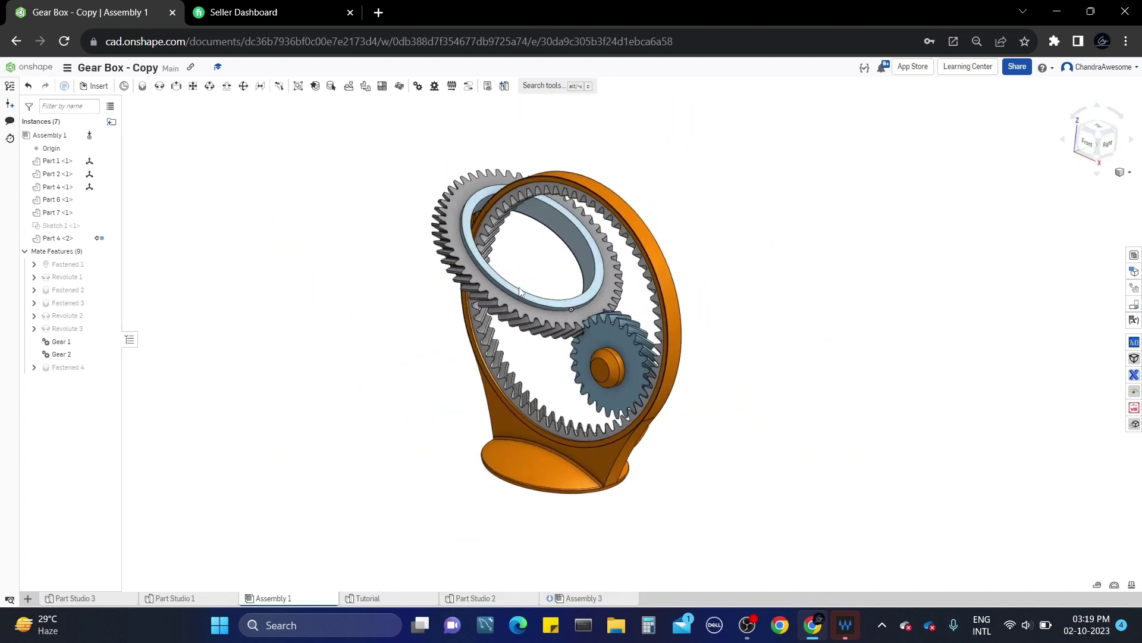
{"action": "left_click", "coordinate": [368, 598]}
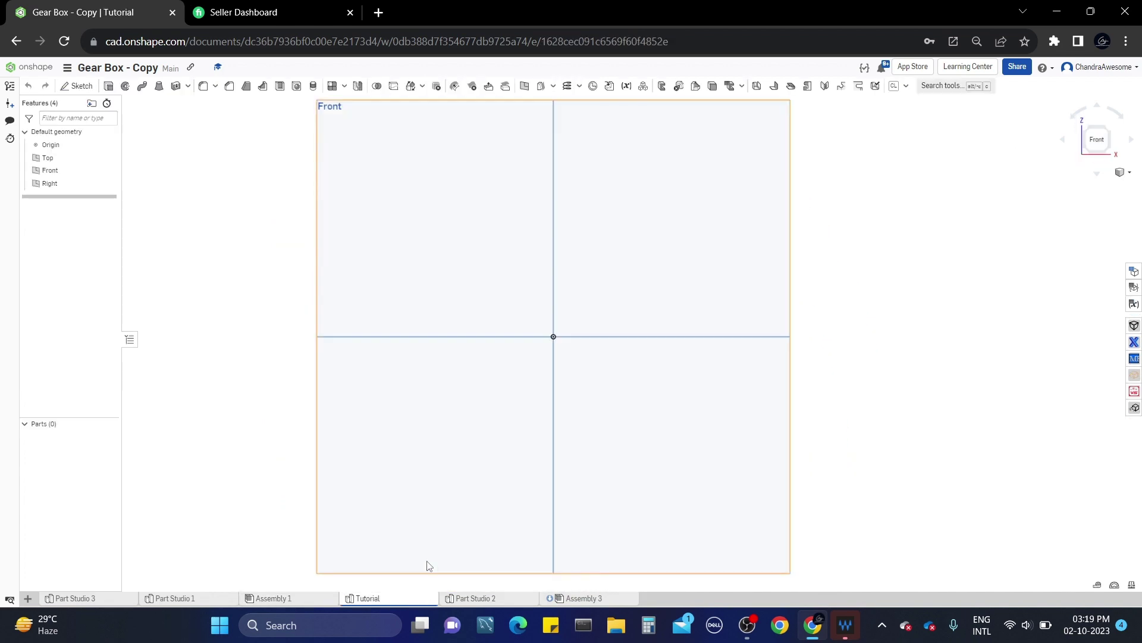
Start a sketch on the Front plane and draw a circle about 5.35 in in diameter centred on the origin
{"action": "left_click", "coordinate": [365, 463]}
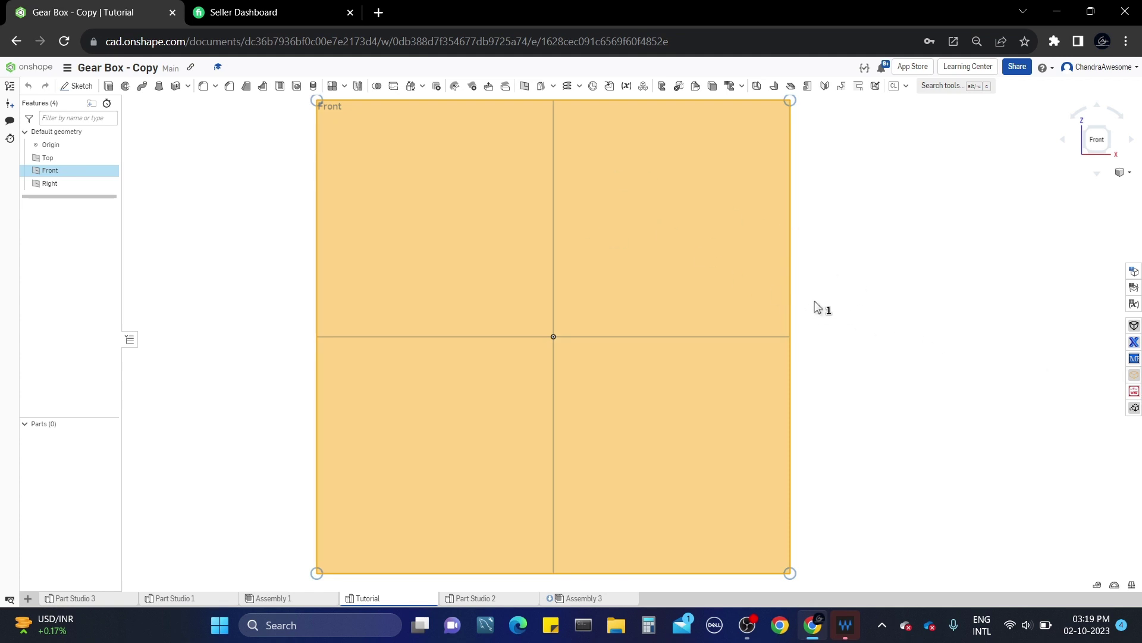
{"action": "left_click", "coordinate": [76, 87]}
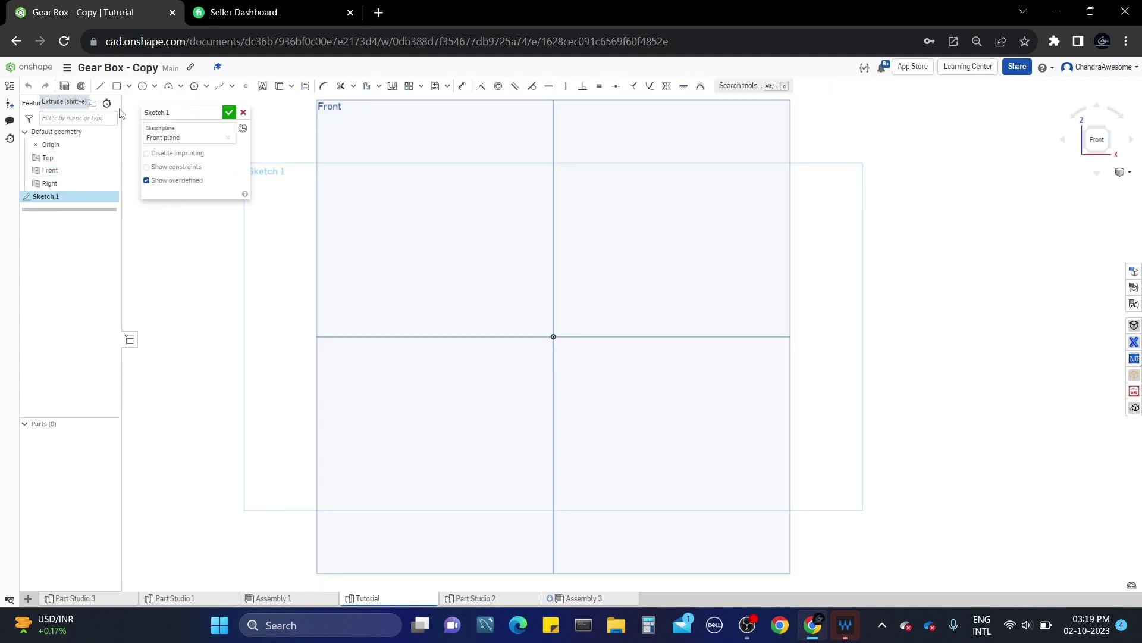
{"action": "left_click", "coordinate": [142, 88]}
{"action": "left_click", "coordinate": [553, 336]}
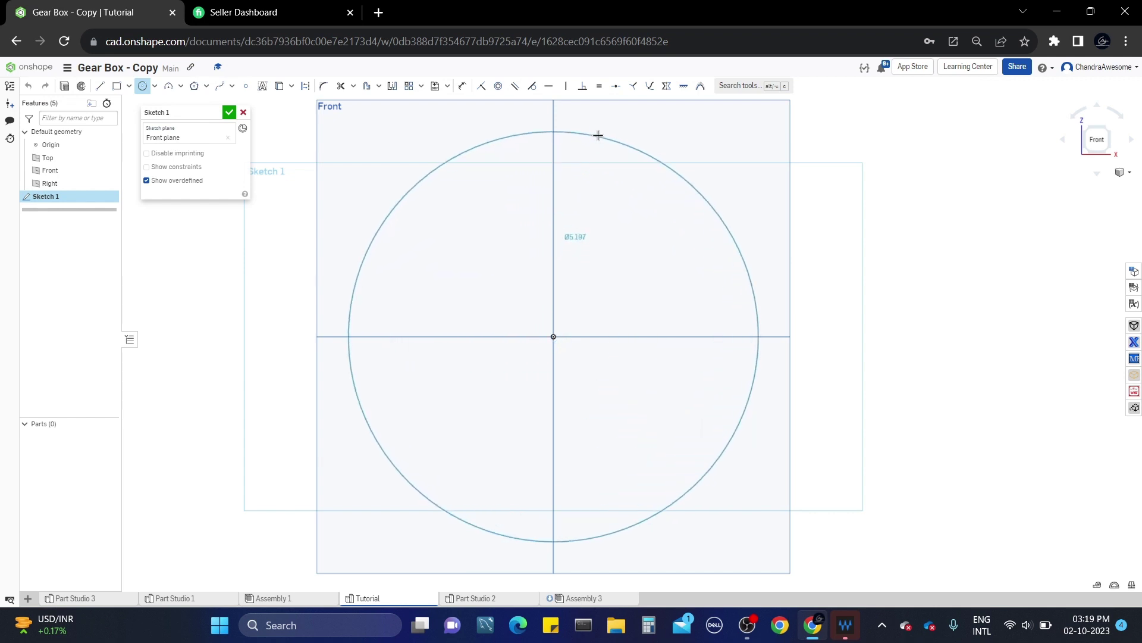
{"action": "left_click", "coordinate": [598, 128]}
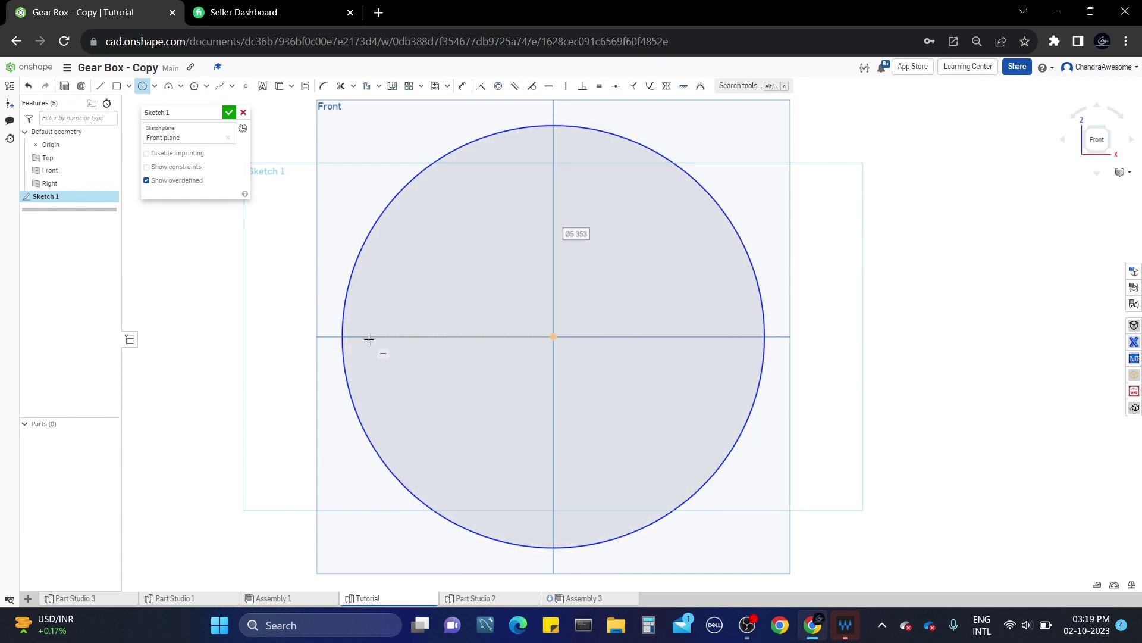
Draw two circles centred on the horizontal axis, about 2.17 in diameter left of the origin and about 0.9 in right of it
{"action": "left_click", "coordinate": [368, 337]}
{"action": "left_click", "coordinate": [374, 422]}
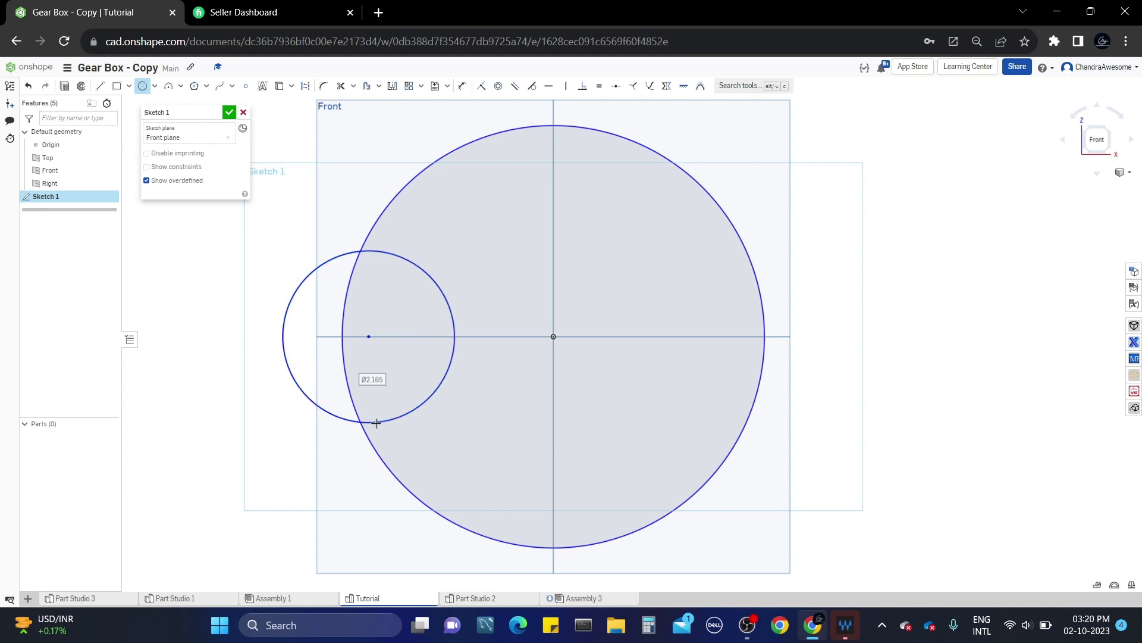
{"action": "left_click", "coordinate": [650, 336]}
{"action": "left_click", "coordinate": [651, 373]}
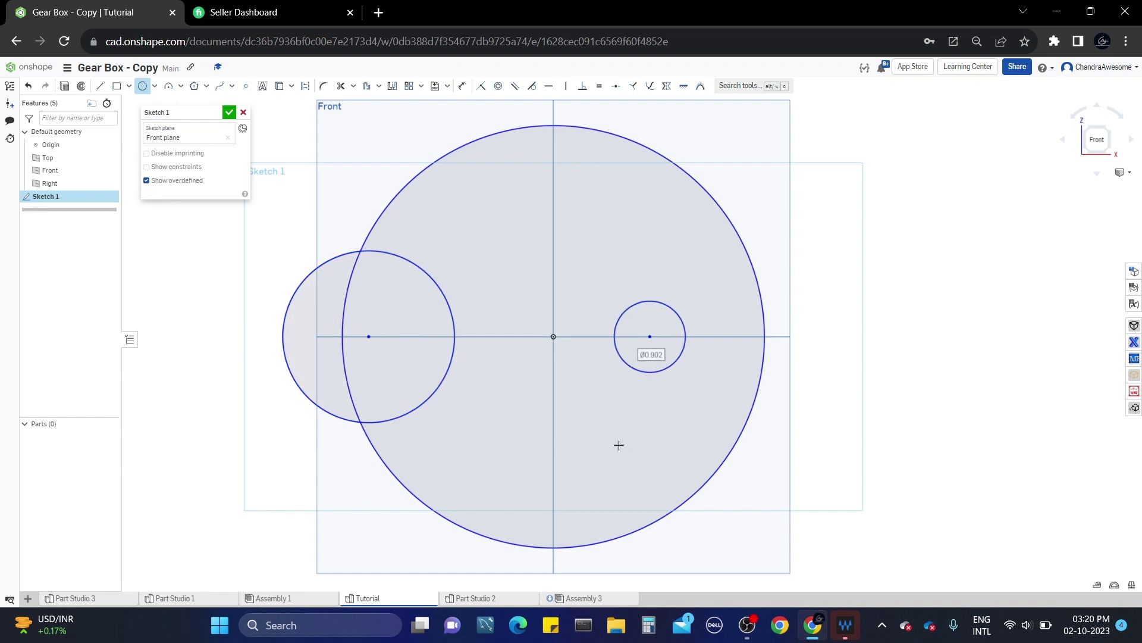
Dimension the large circle's diameter to 5 in
{"action": "key", "text": "u"}
{"action": "left_click", "coordinate": [763, 301]}
{"action": "left_click", "coordinate": [870, 254]}
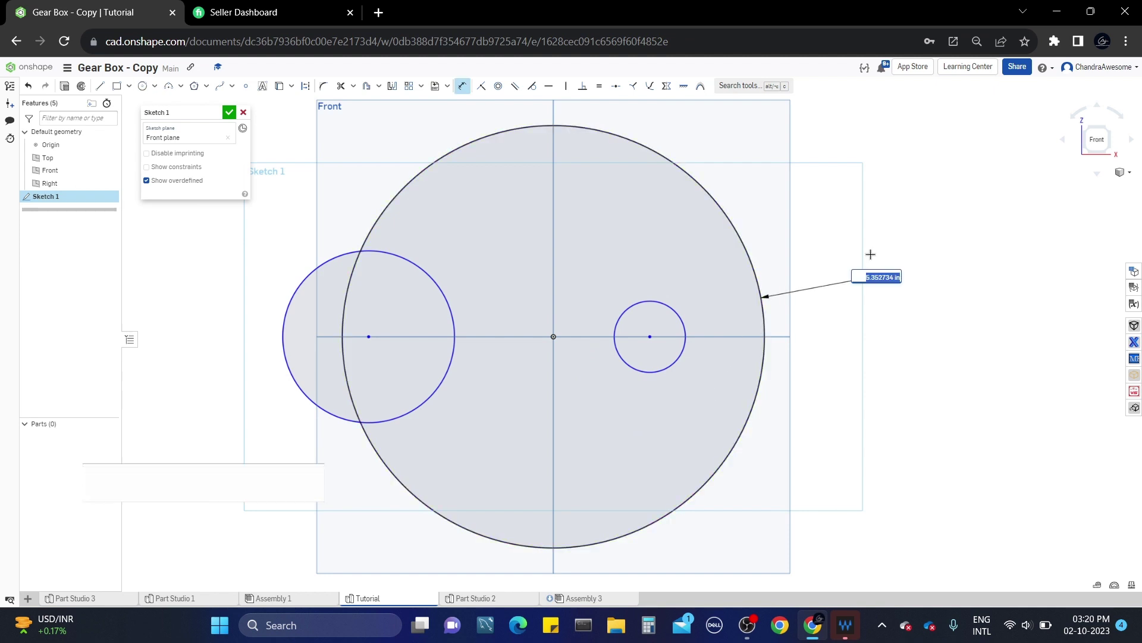
{"action": "key", "text": "Return"}
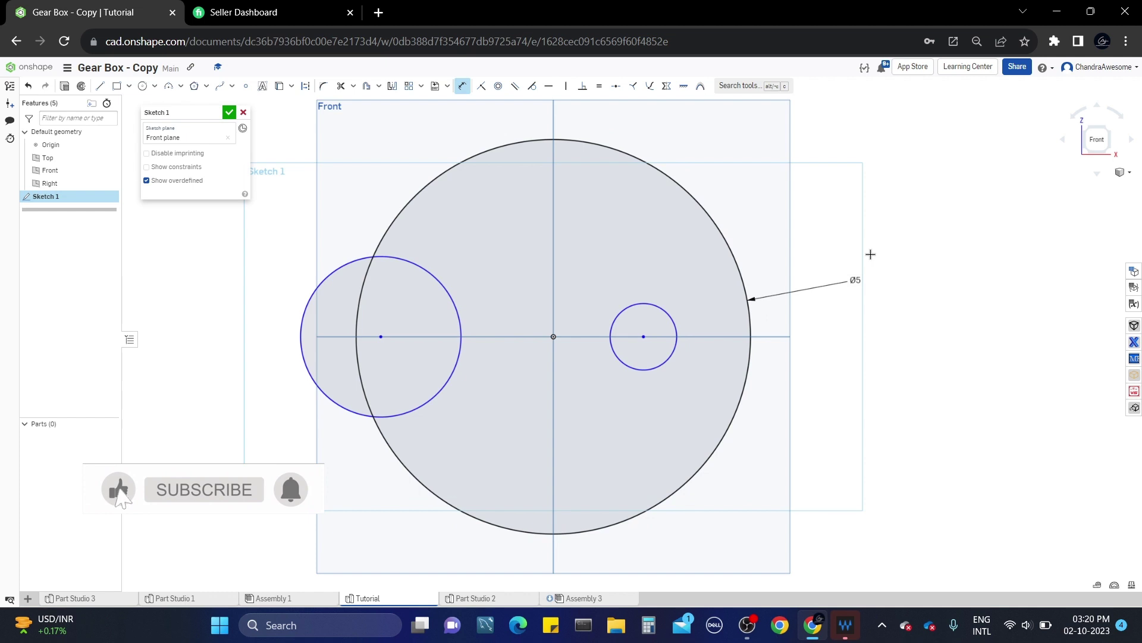
Dimension the diameter of the small circle right of the origin to 1 in
{"action": "left_click", "coordinate": [621, 311]}
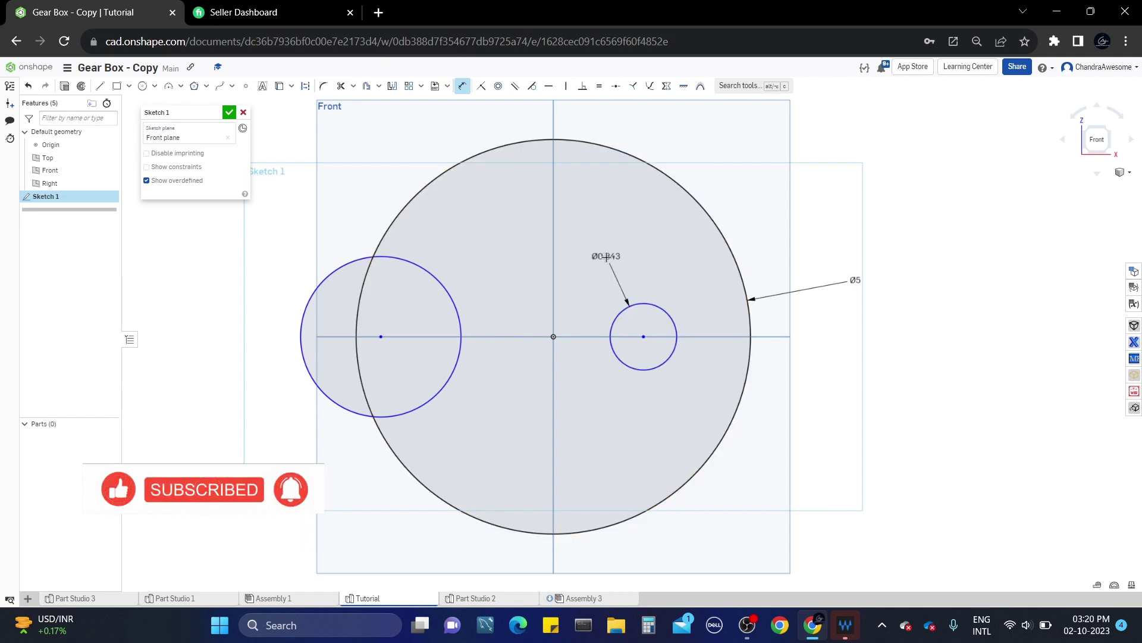
{"action": "left_click", "coordinate": [606, 257]}
{"action": "type", "text": "1"}
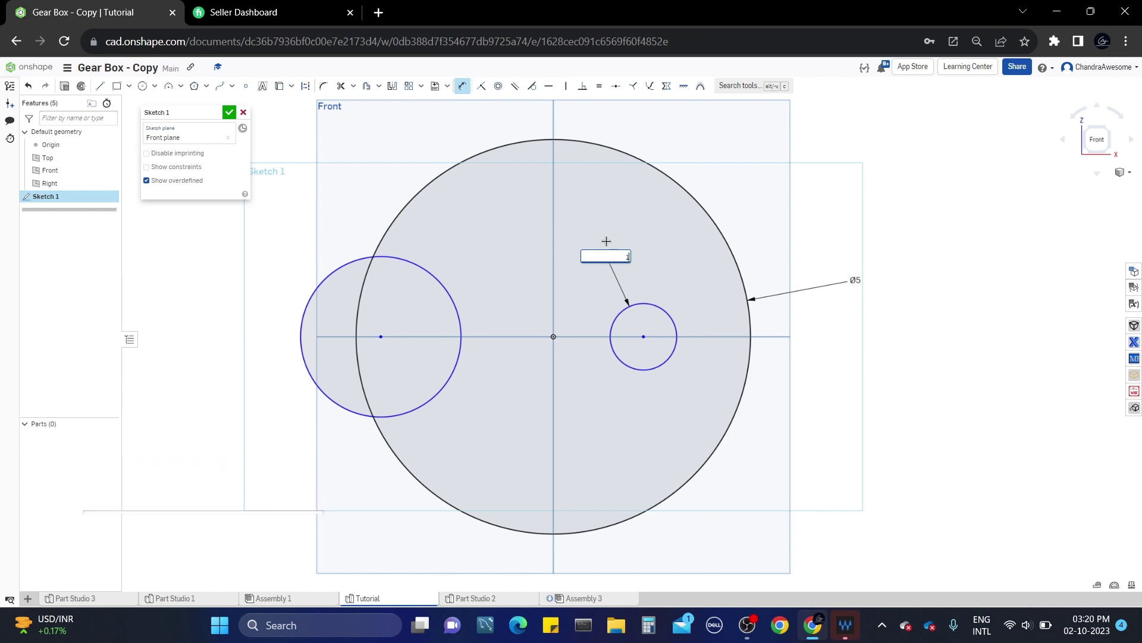
{"action": "key", "text": "Return"}
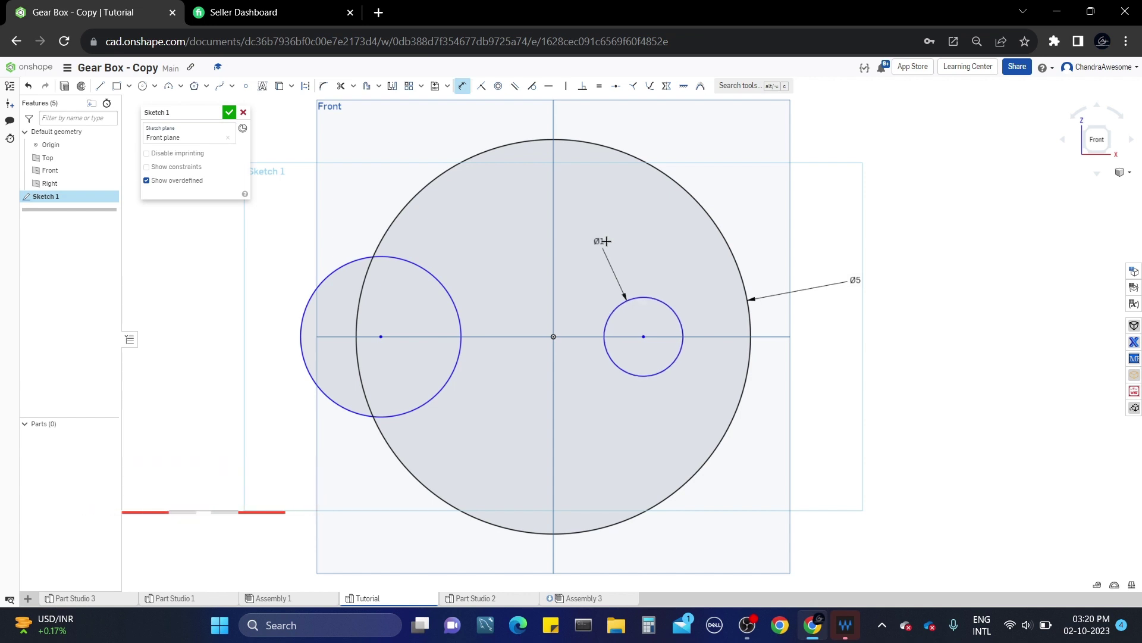
Change the diameter of the small circle right of the origin to 2 in
{"action": "left_click", "coordinate": [456, 303]}
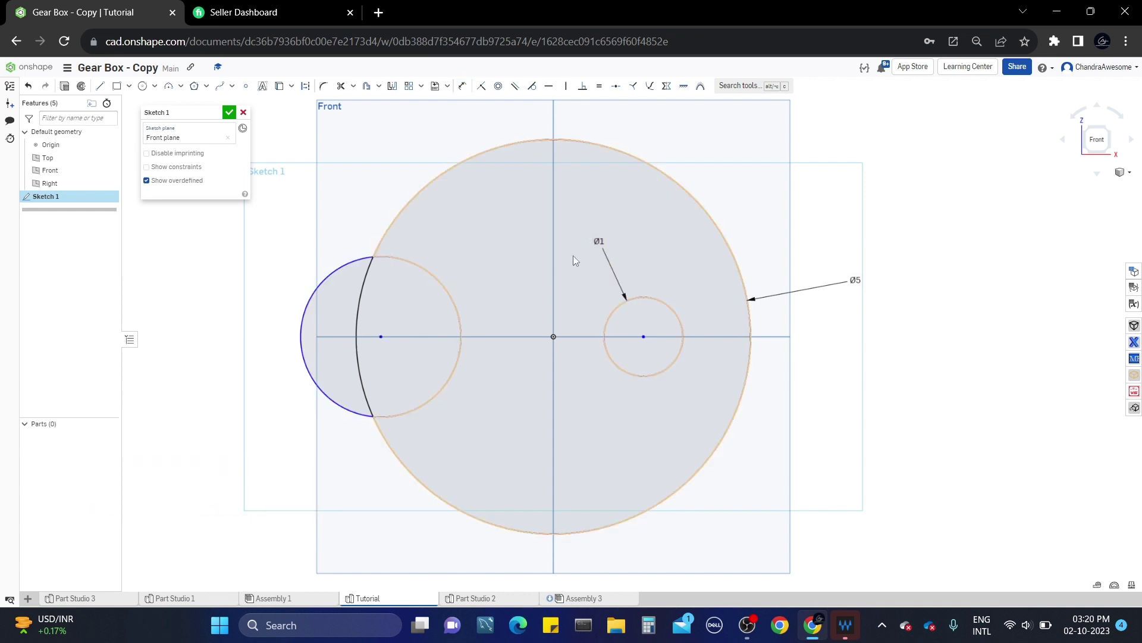
{"action": "left_click", "coordinate": [597, 240]}
{"action": "type", "text": "2"}
{"action": "key", "text": "Return"}
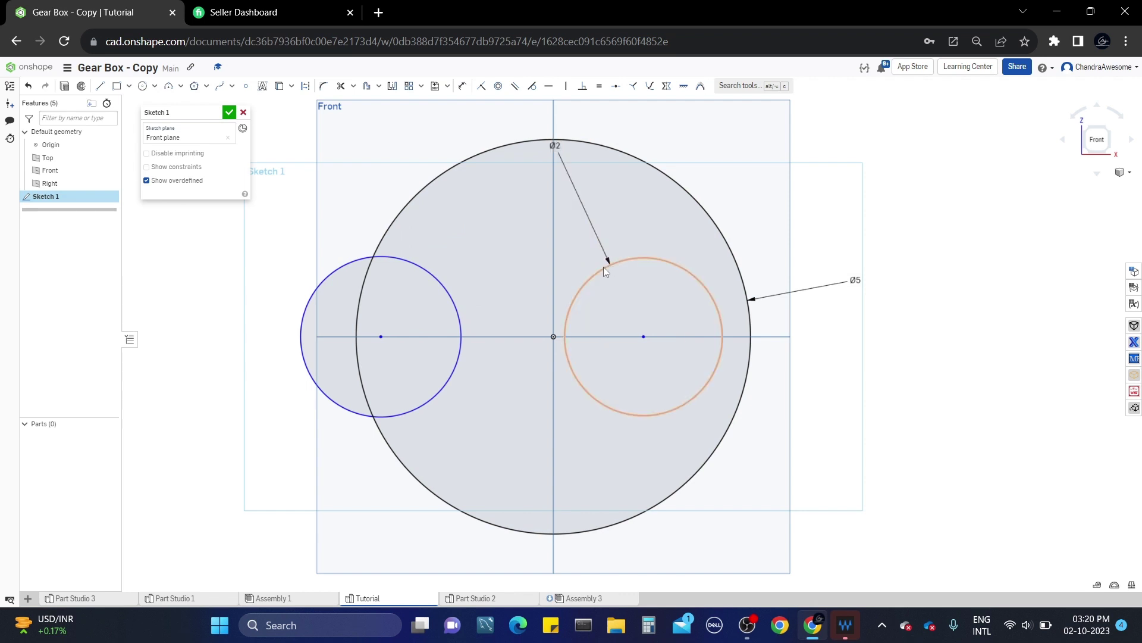
Make the 2 in circle tangent to the 5 in circle, and the circle left of the origin tangent to the 2 in circle
{"action": "left_click", "coordinate": [587, 282]}
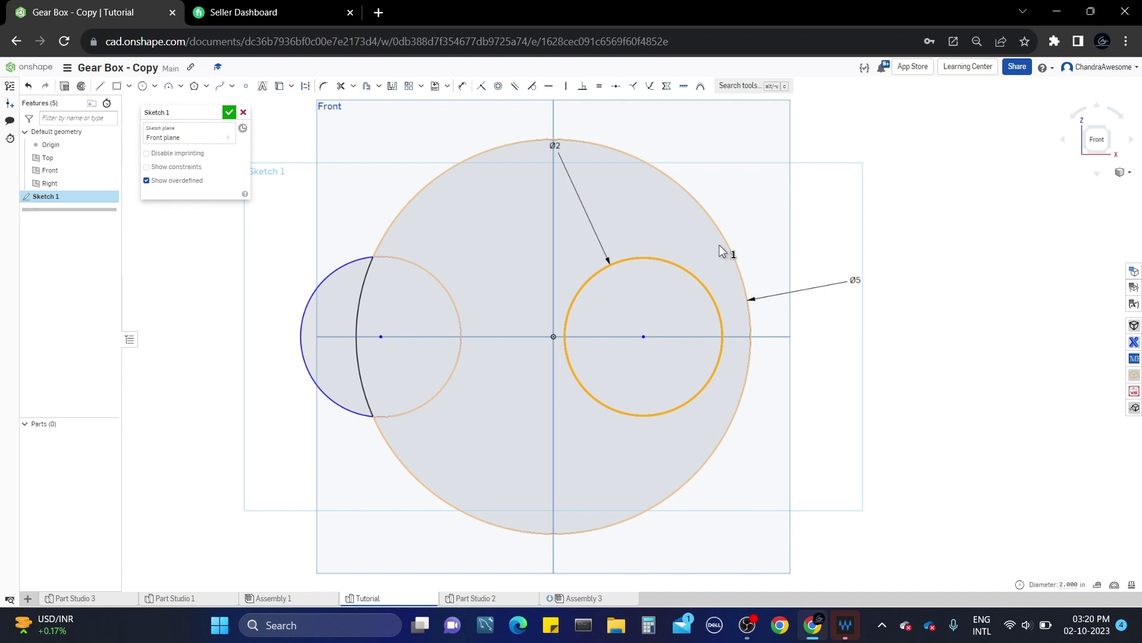
{"action": "left_click", "coordinate": [726, 245]}
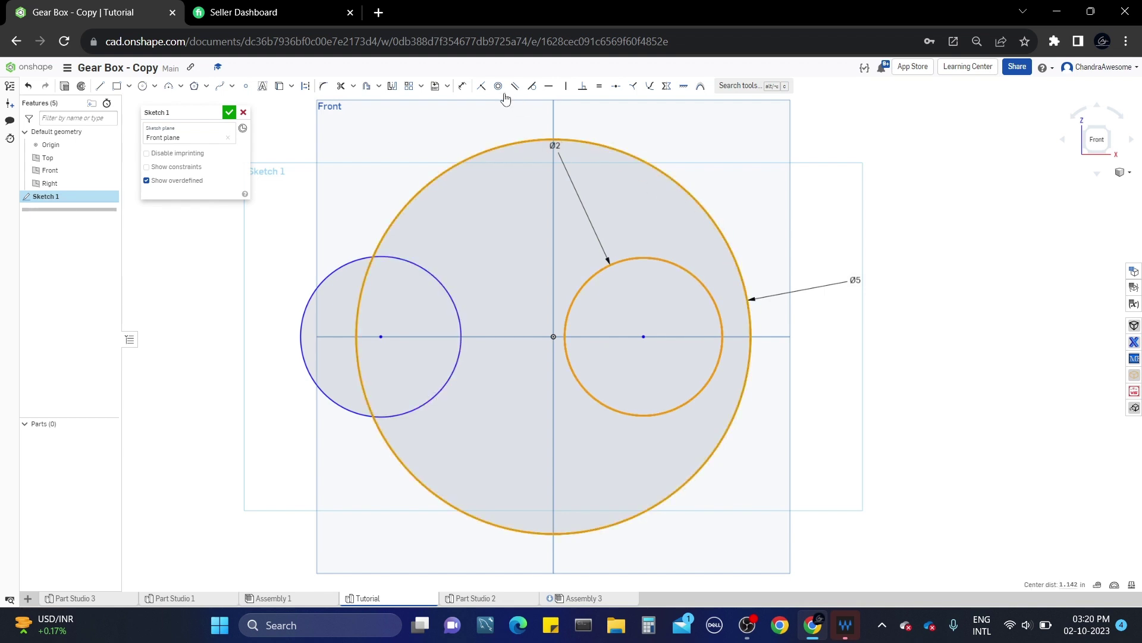
{"action": "left_click", "coordinate": [532, 87]}
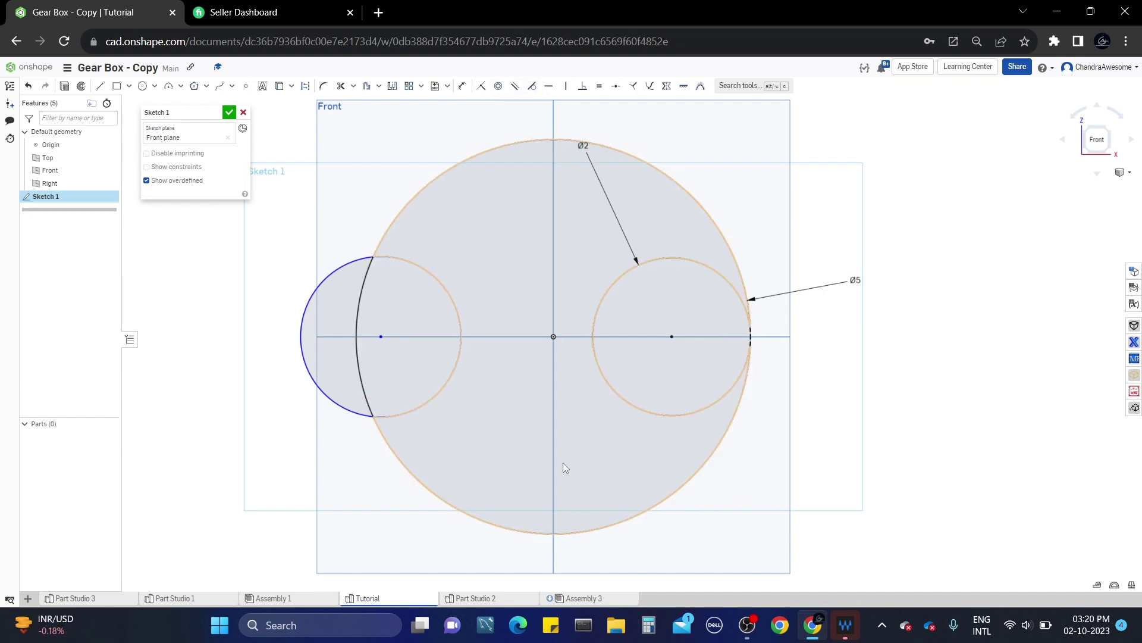
{"action": "left_click", "coordinate": [453, 298]}
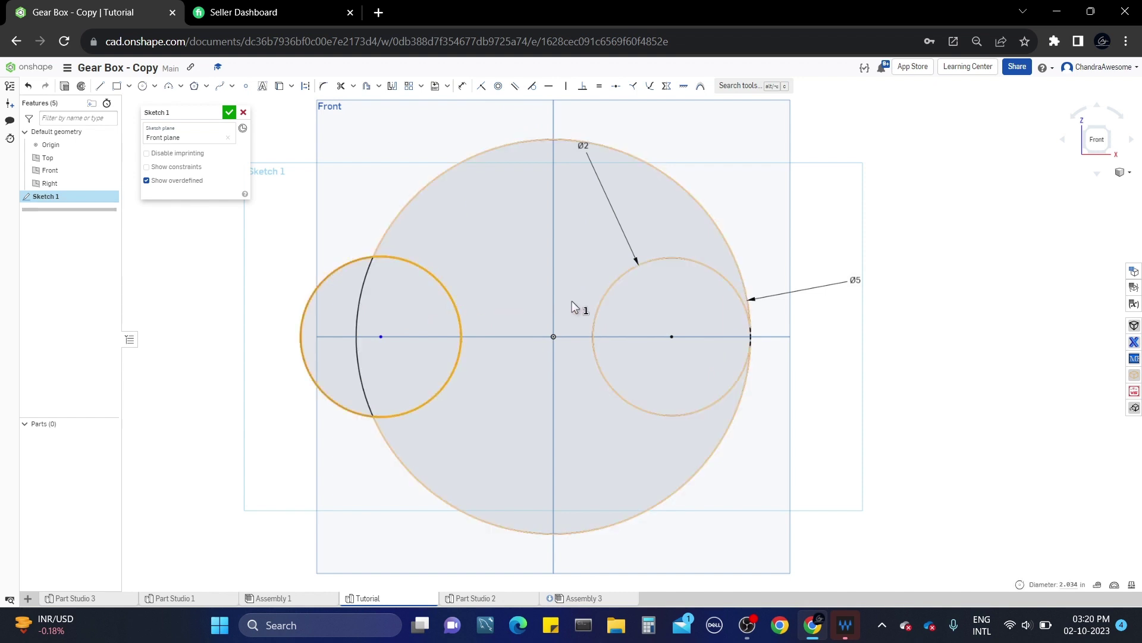
{"action": "left_click", "coordinate": [605, 296]}
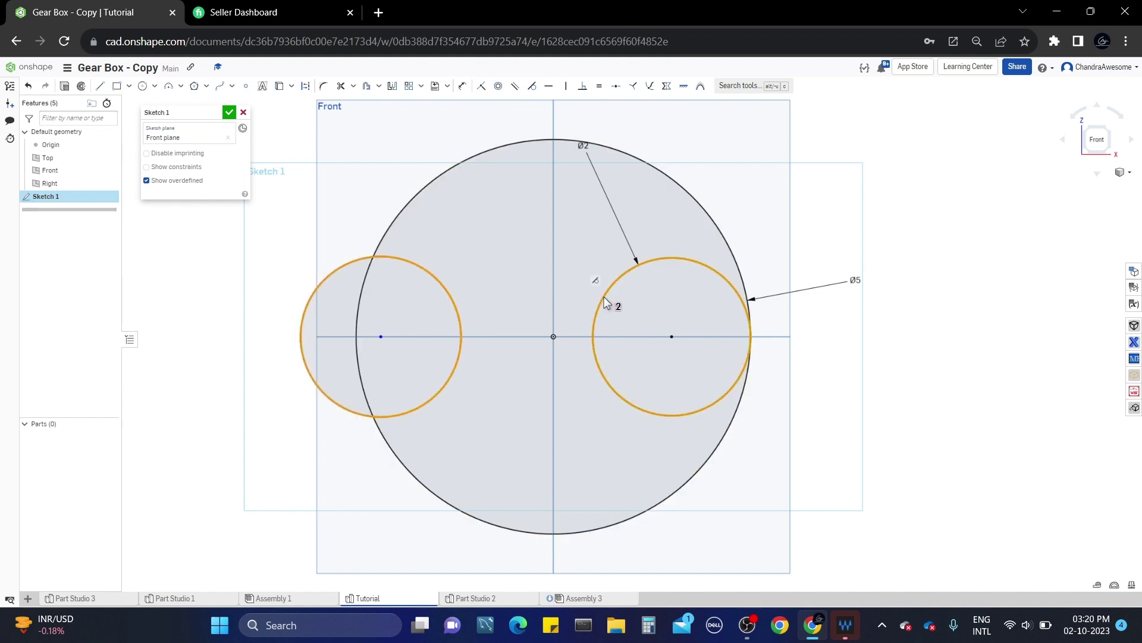
{"action": "left_click", "coordinate": [533, 87]}
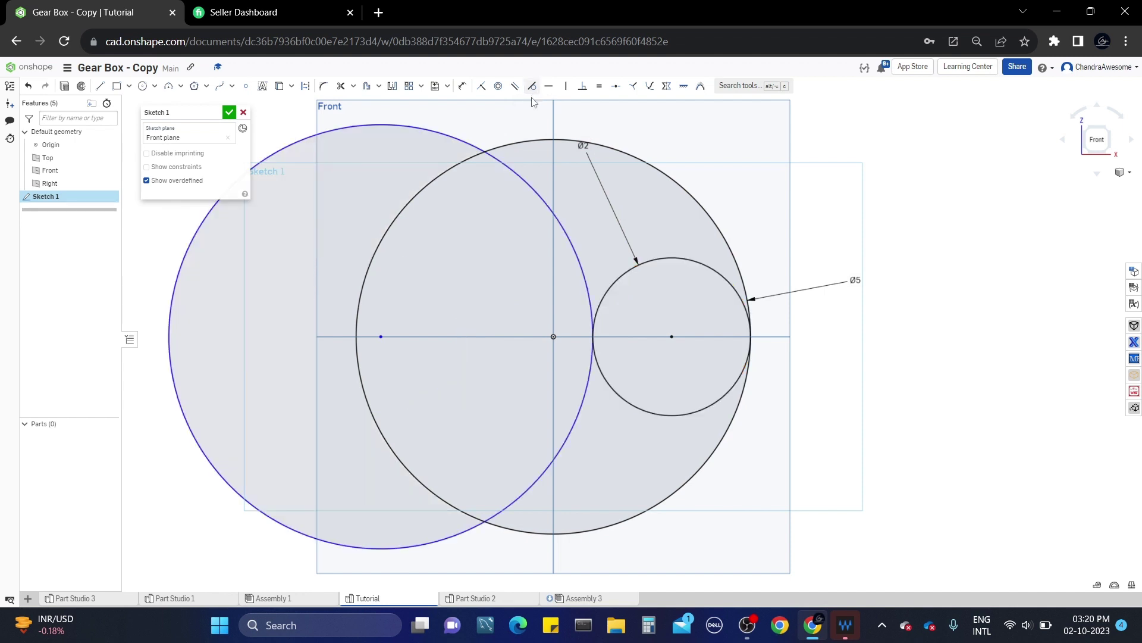
Dimension the circle left of the origin to 4 in diameter and finish the sketch
{"action": "scroll", "coordinate": [444, 352], "scroll_direction": "down", "scroll_amount": 2}
{"action": "middle_click_drag", "start_coordinate": [444, 334], "coordinate": [451, 382]}
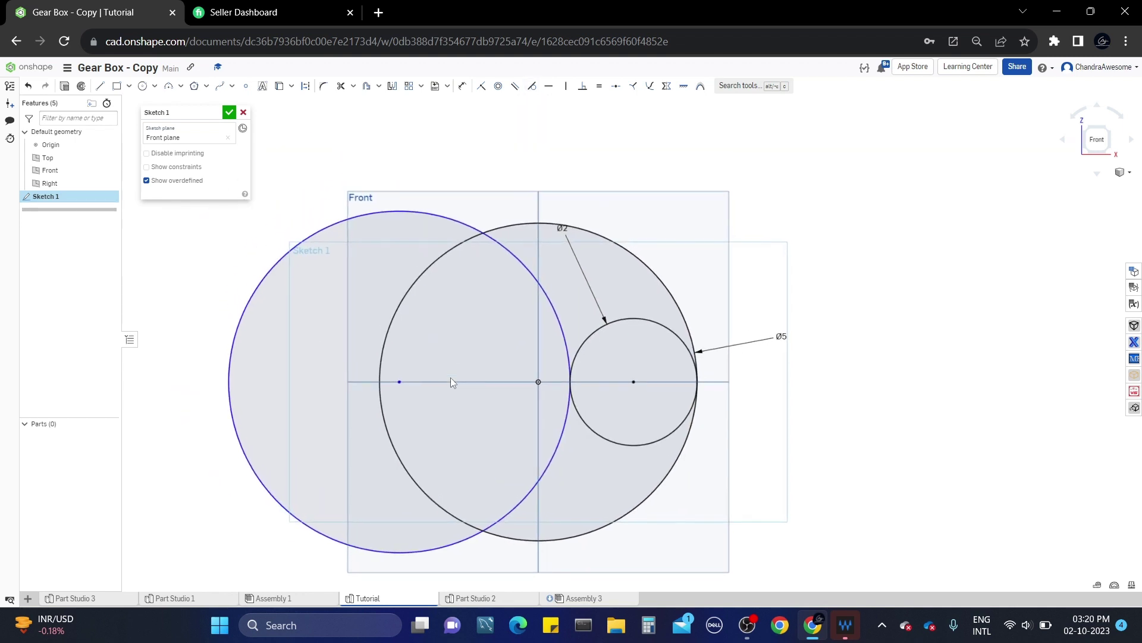
{"action": "key", "text": "d"}
{"action": "left_click", "coordinate": [357, 216]}
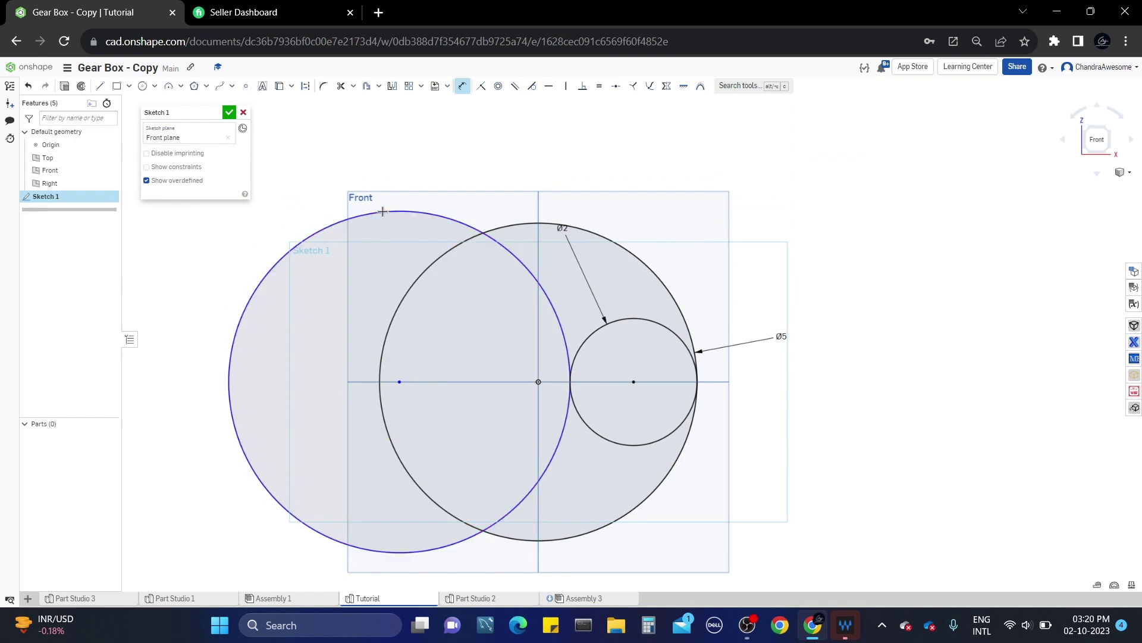
{"action": "left_click", "coordinate": [338, 165]}
{"action": "type", "text": "4"}
{"action": "key", "text": "Return"}
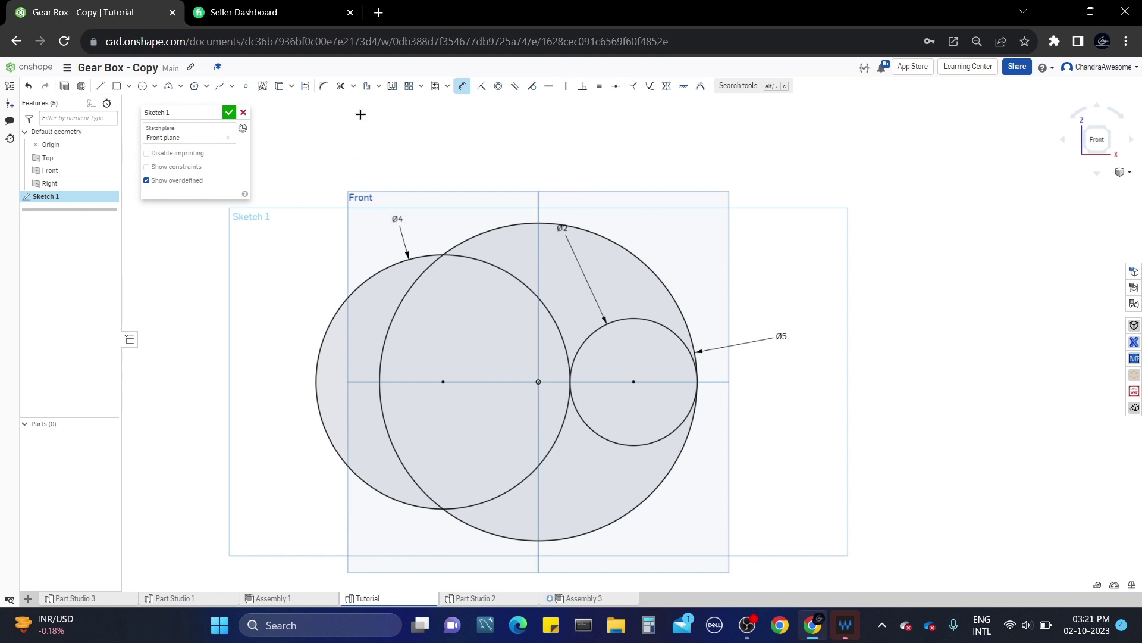
{"action": "left_click", "coordinate": [229, 113]}
Create a 25-tooth spur gear with a 5 in pitch circle diameter, 45 deg clockwise helical teeth and a depth of 0.3 in
{"action": "right_click_drag", "start_coordinate": [669, 248], "coordinate": [655, 261]}
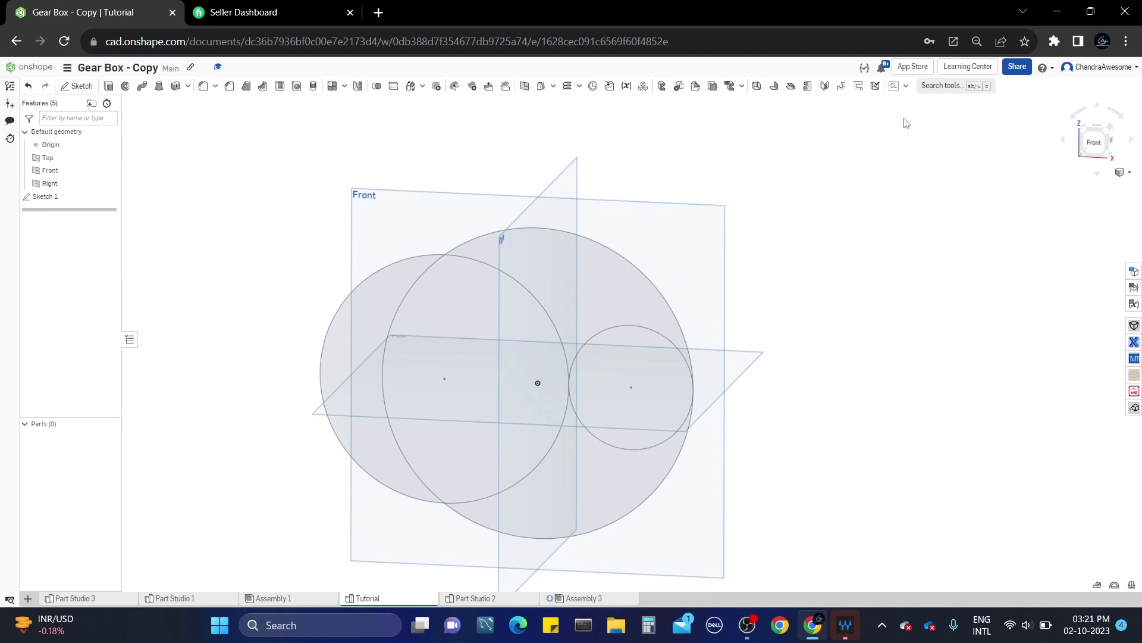
{"action": "left_click", "coordinate": [905, 87]}
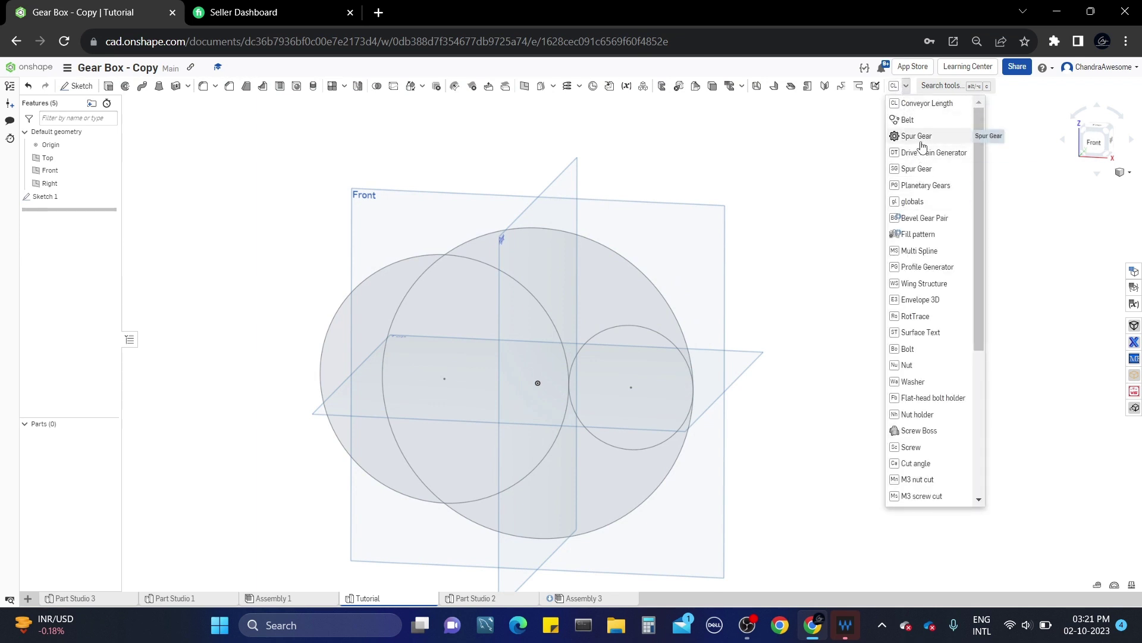
{"action": "left_click", "coordinate": [921, 138]}
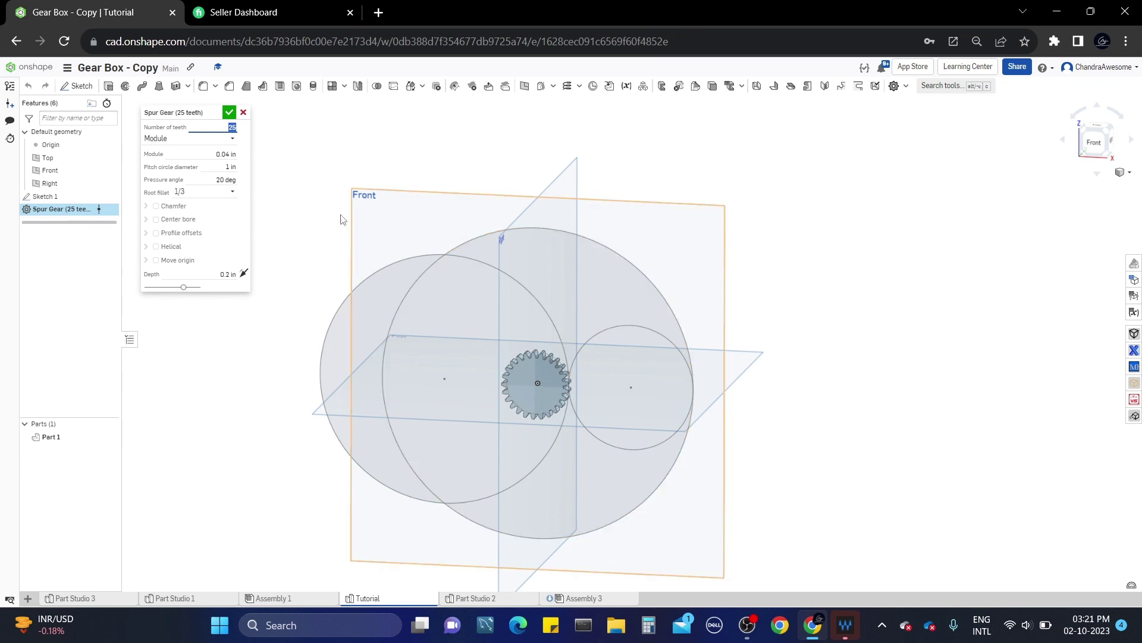
{"action": "left_click", "coordinate": [214, 167]}
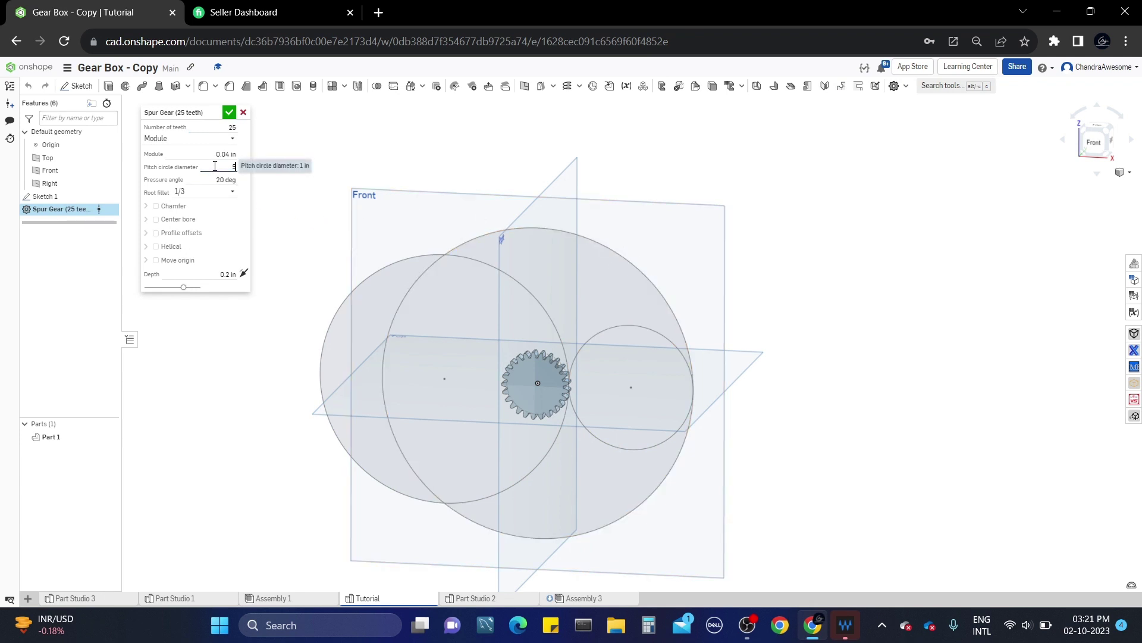
{"action": "right_click_drag", "start_coordinate": [772, 253], "coordinate": [757, 259]}
{"action": "left_click", "coordinate": [182, 247]}
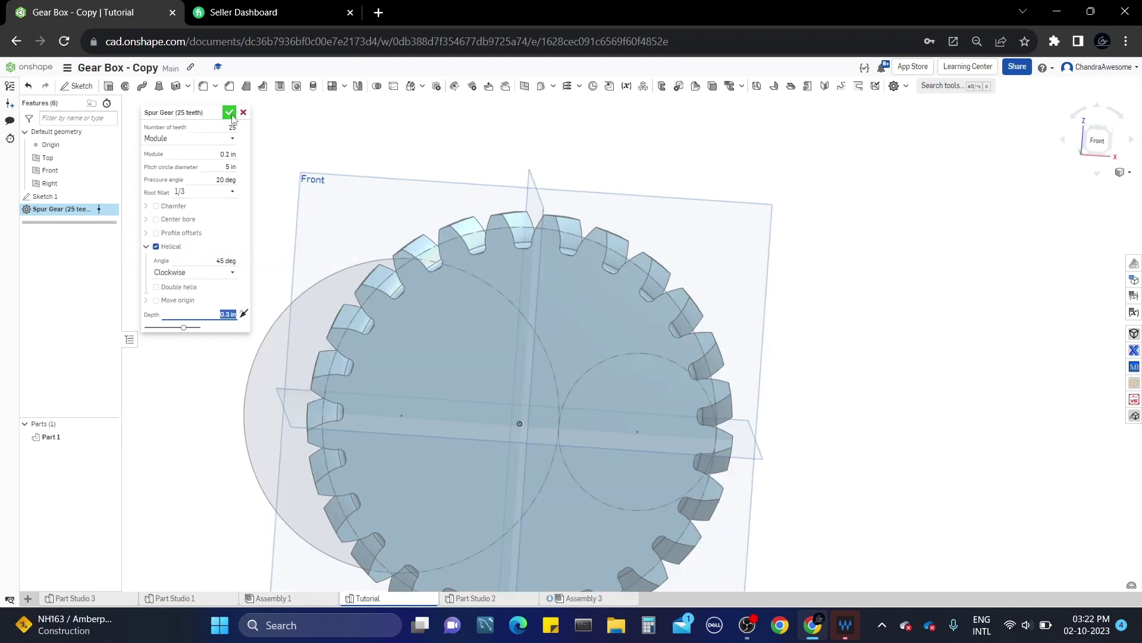
{"action": "left_click", "coordinate": [229, 112]}
Face the gear from the front and hide Sketch 1
{"action": "scroll", "coordinate": [538, 298], "scroll_direction": "down", "scroll_amount": 3}
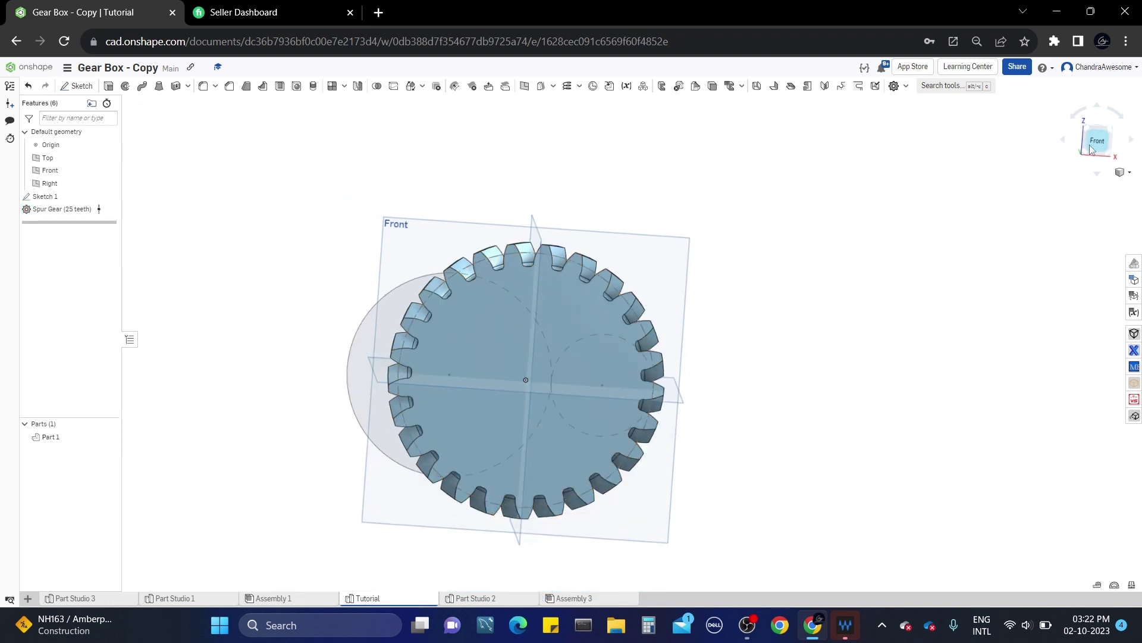
{"action": "left_click", "coordinate": [1098, 140]}
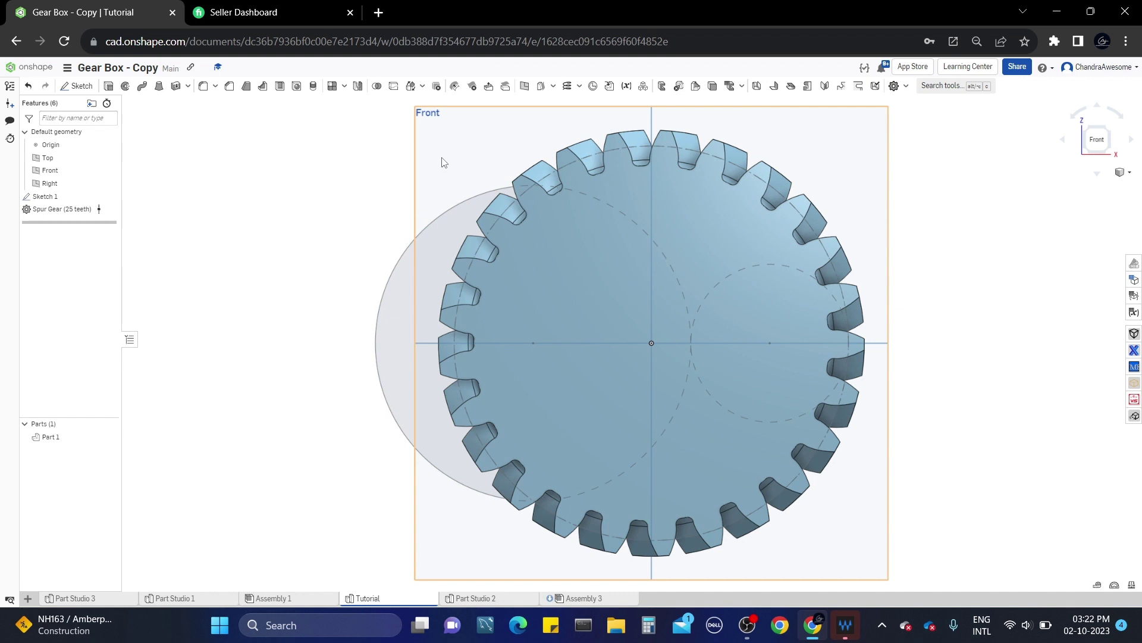
{"action": "left_click", "coordinate": [119, 197]}
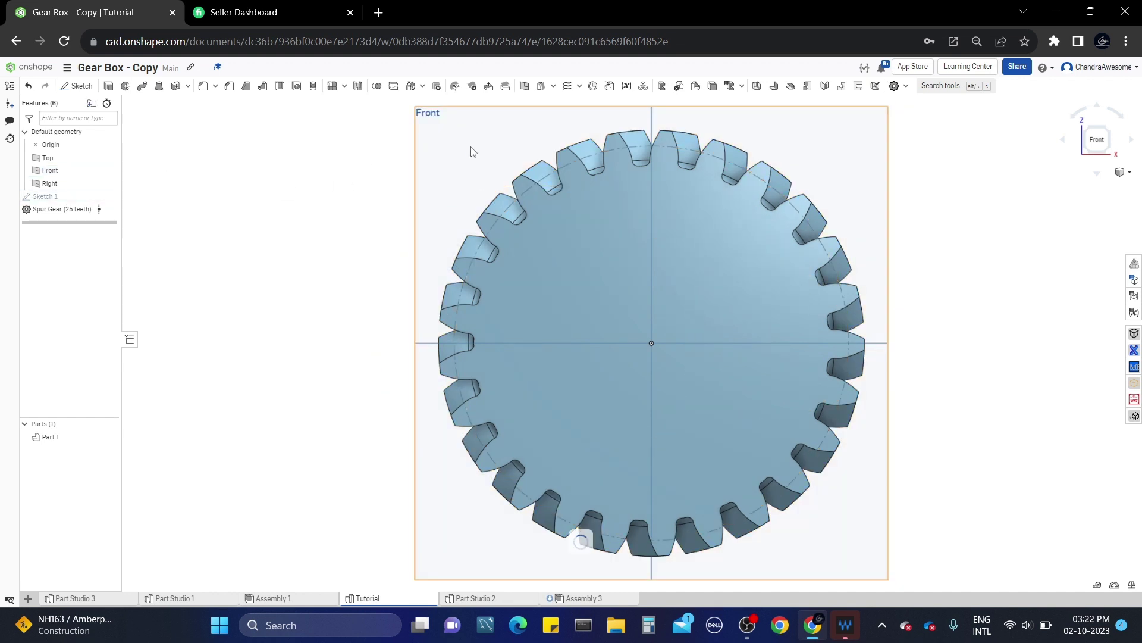
Sketch a circle about 5.67 in in diameter, centred on the origin around the gear on the Front plane, and extrude it
{"action": "left_click", "coordinate": [473, 151]}
{"action": "left_click", "coordinate": [78, 85]}
{"action": "left_click", "coordinate": [141, 87]}
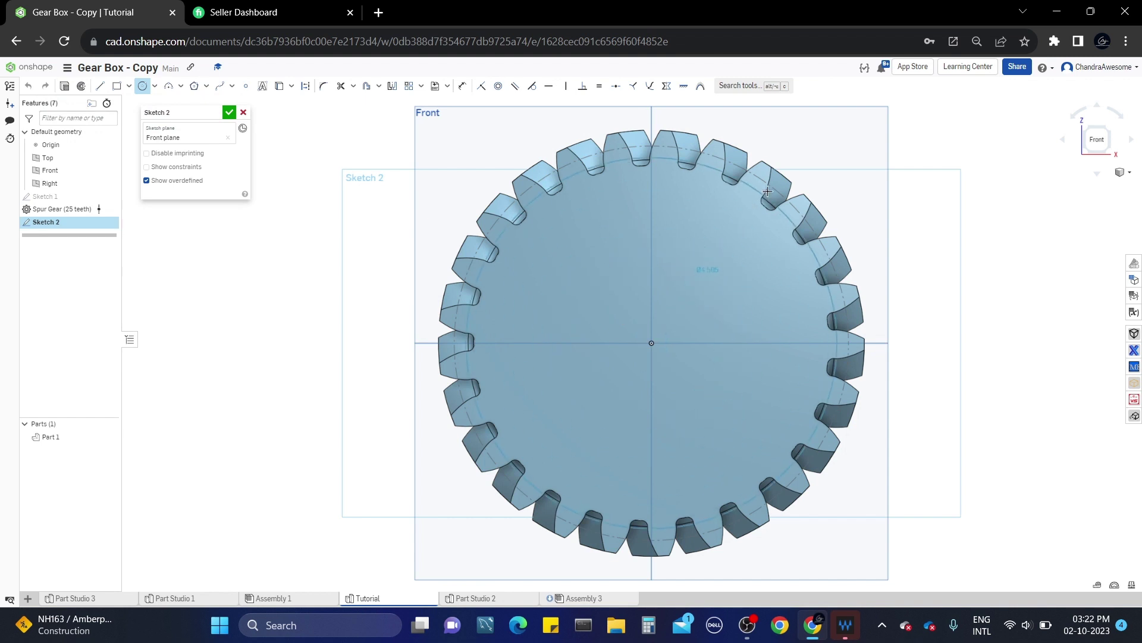
{"action": "left_click", "coordinate": [786, 165]}
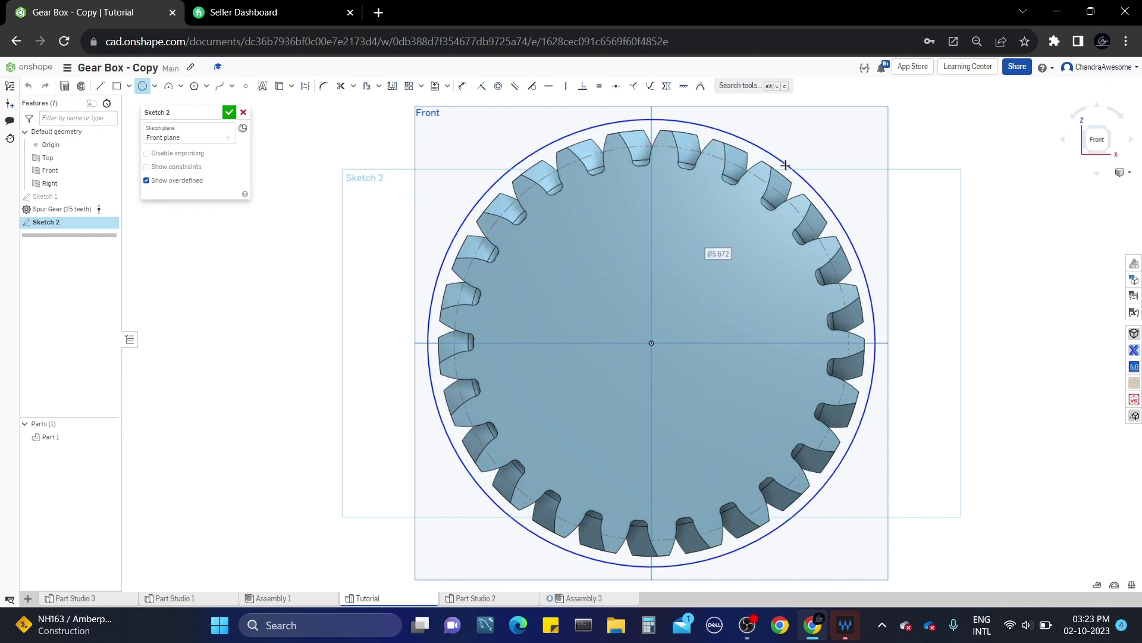
{"action": "left_click", "coordinate": [142, 87]}
{"action": "key", "text": "shift+e"}
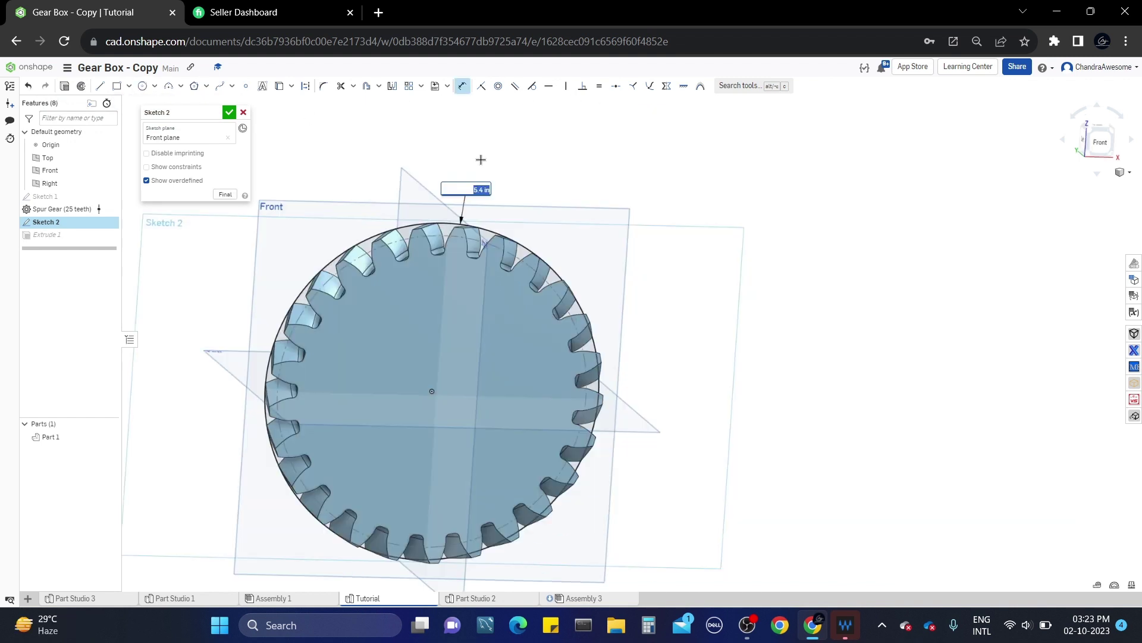
Set the circle's diameter to 5.5 in, increase it further to 5.8 in, and finish the sketch
{"action": "type", "text": "5.5"}
{"action": "key", "text": "Return"}
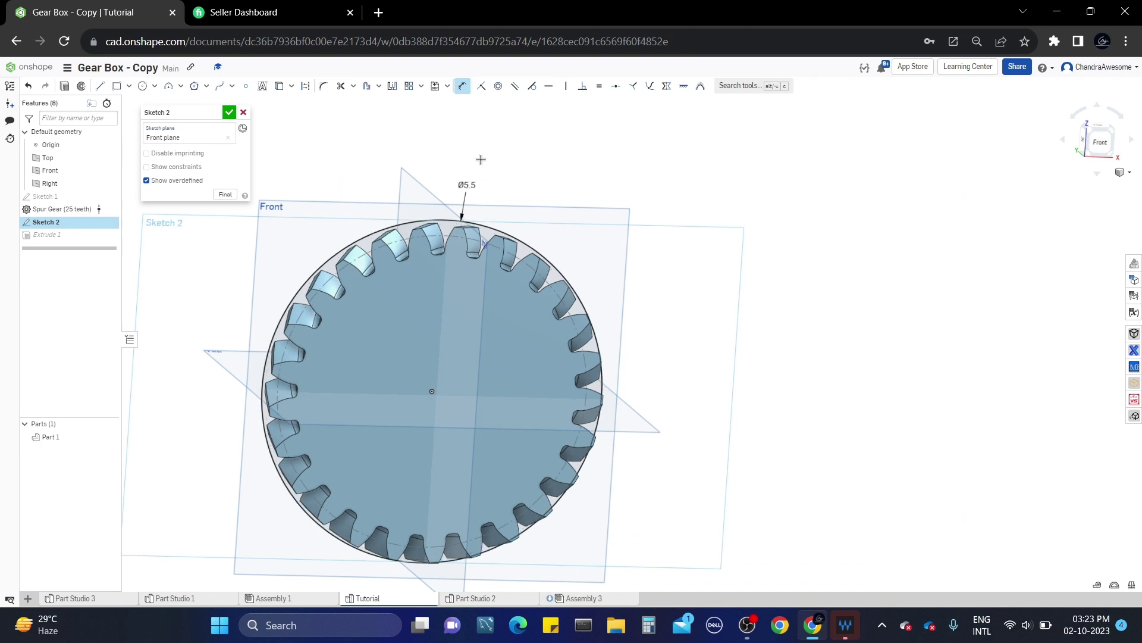
{"action": "left_click", "coordinate": [1080, 141]}
{"action": "double_click", "coordinate": [619, 169]}
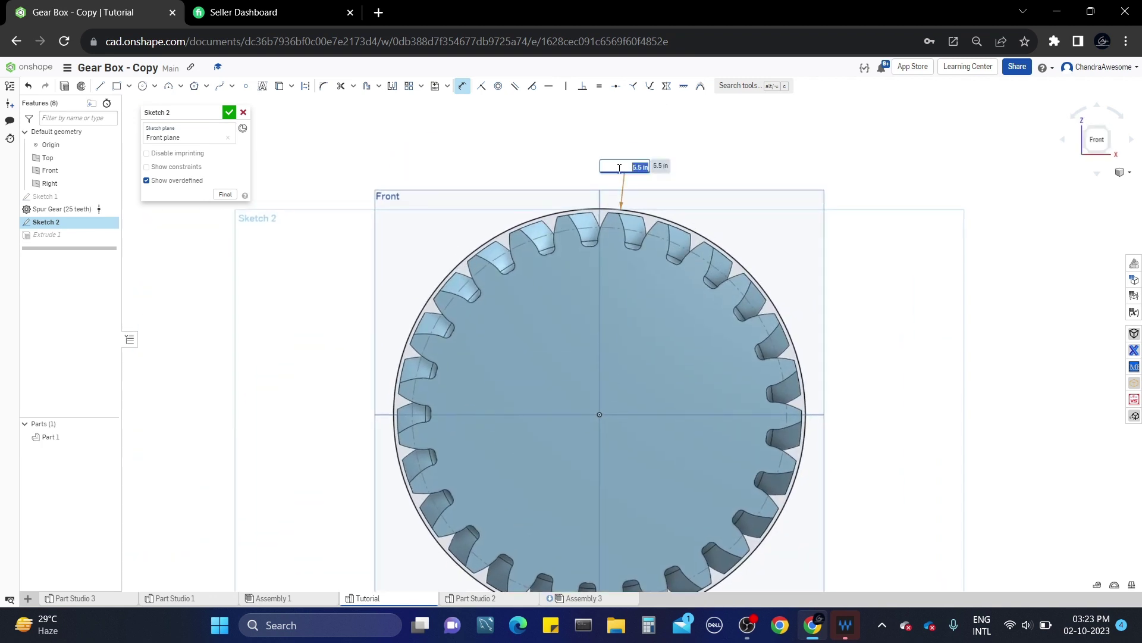
{"action": "key", "text": "Up"}
{"action": "key", "text": "Up"}
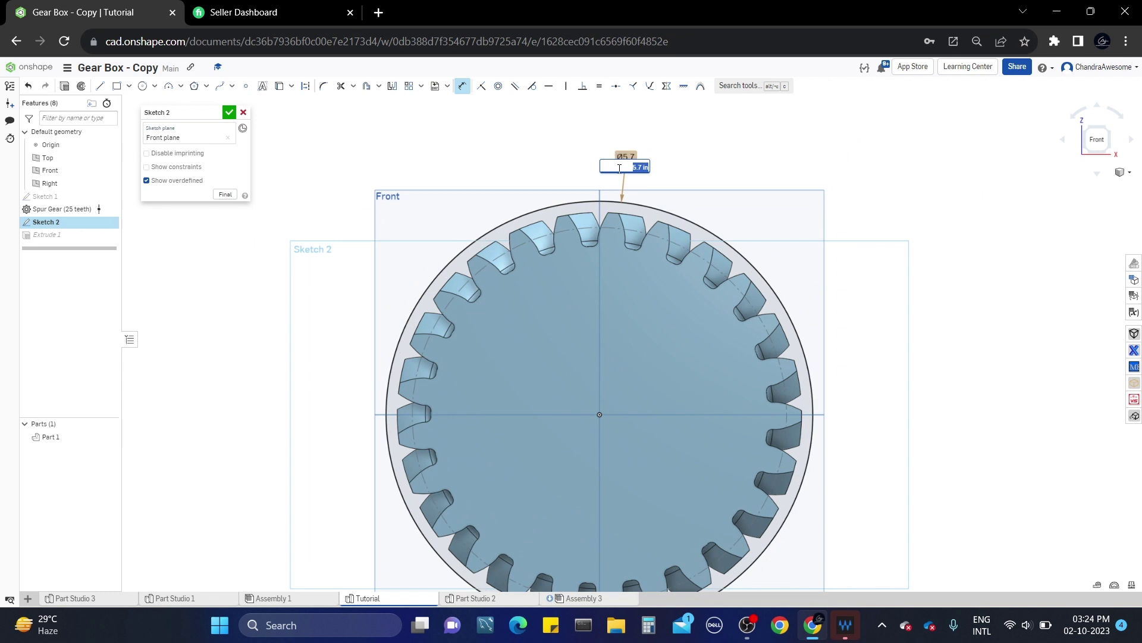
{"action": "key", "text": "Return"}
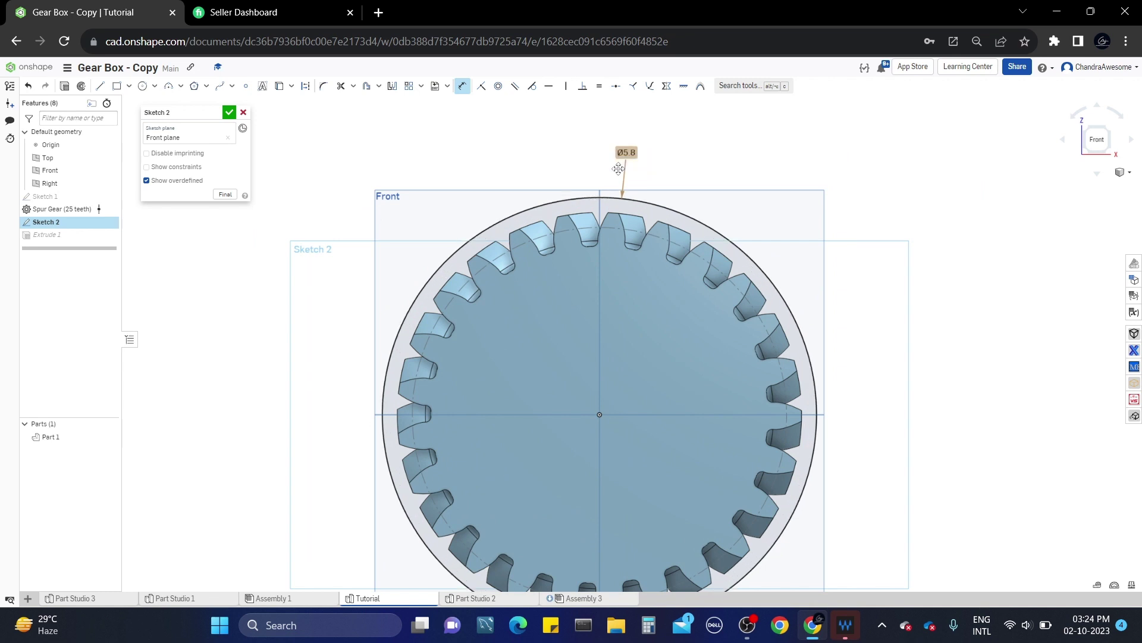
{"action": "left_click", "coordinate": [229, 113]}
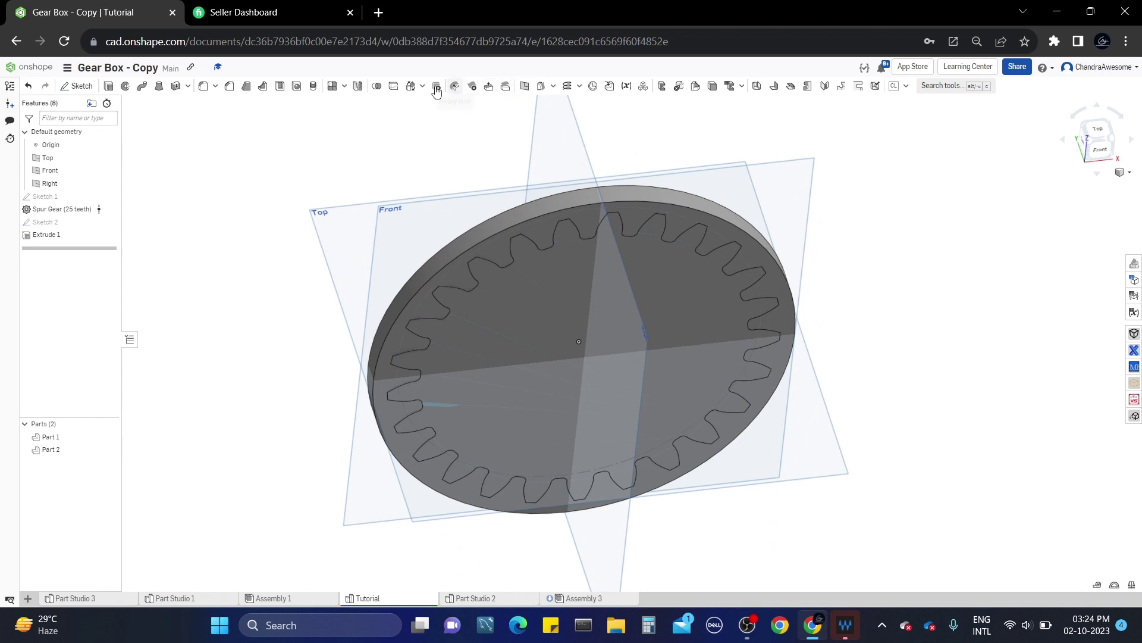
Subtract the 25-tooth gear (Part 1) from the extruded disc (Part 2) with a Boolean, without keeping the tool part
{"action": "left_click", "coordinate": [379, 88]}
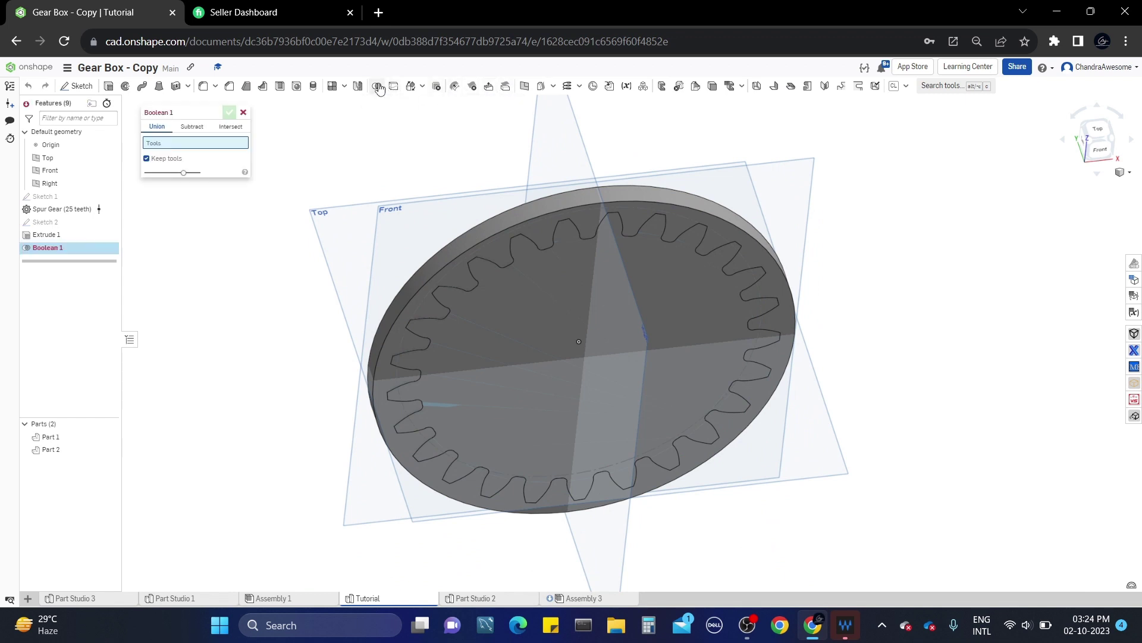
{"action": "left_click", "coordinate": [202, 128]}
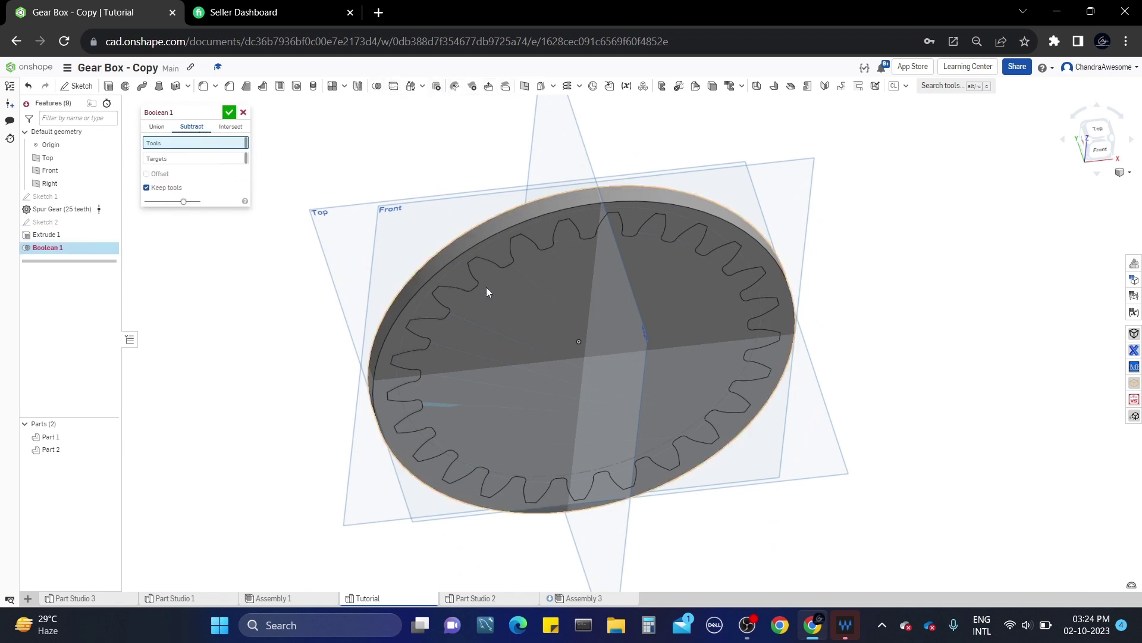
{"action": "left_click", "coordinate": [52, 437]}
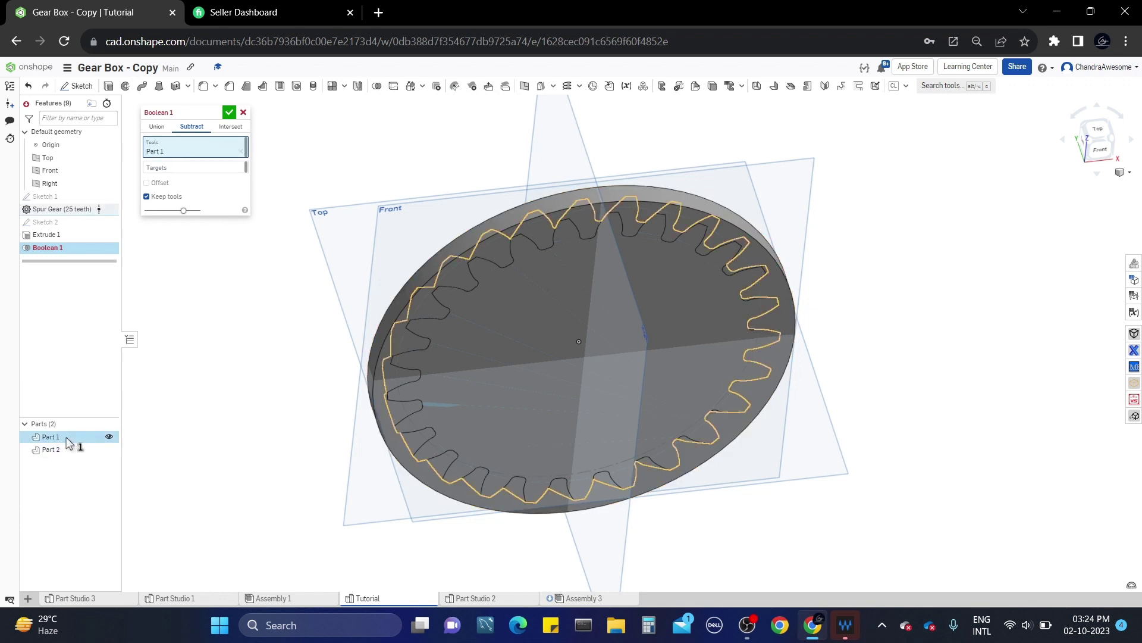
{"action": "left_click", "coordinate": [486, 248]}
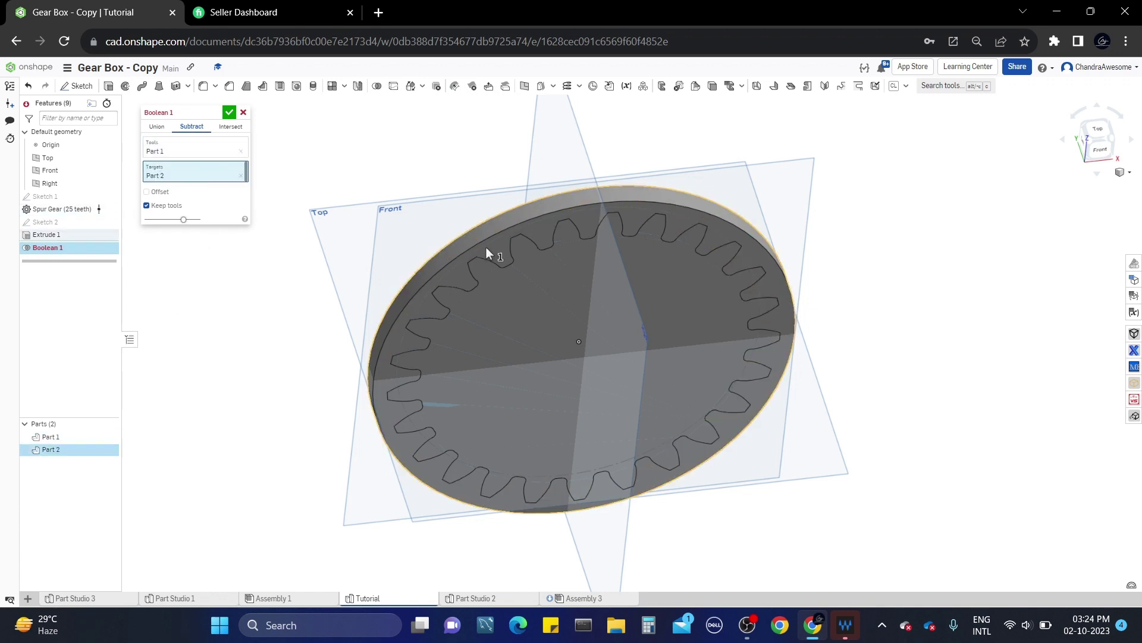
{"action": "scroll", "coordinate": [501, 275], "scroll_direction": "up", "scroll_amount": 2}
{"action": "right_click_drag", "start_coordinate": [501, 275], "coordinate": [489, 238]}
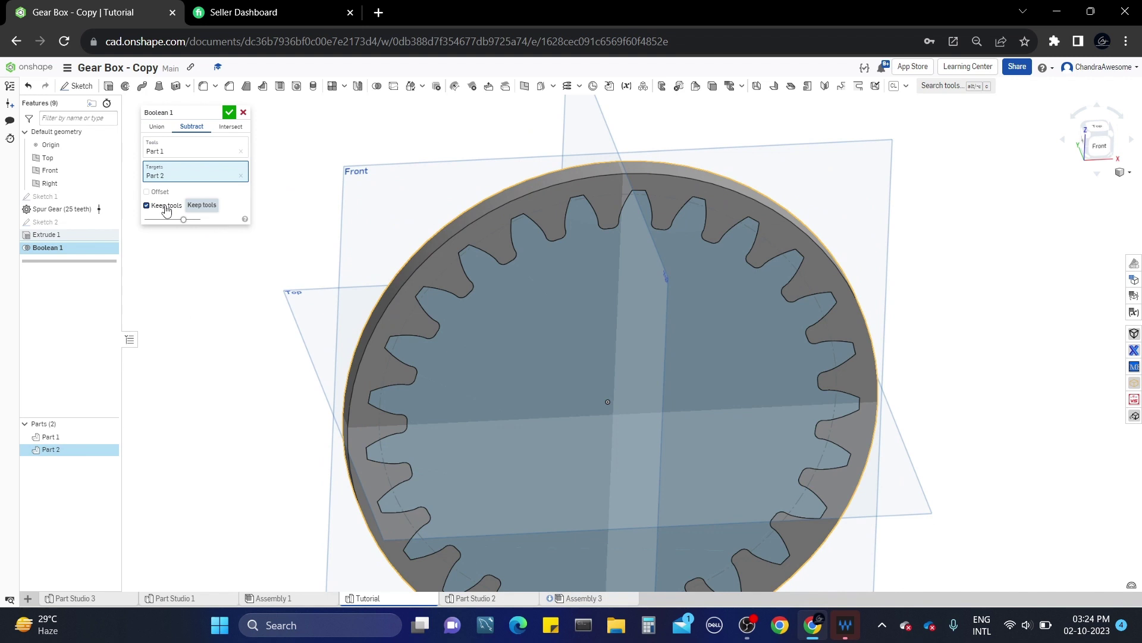
{"action": "scroll", "coordinate": [334, 254], "scroll_direction": "down", "scroll_amount": 1}
{"action": "right_click_drag", "start_coordinate": [334, 251], "coordinate": [327, 222]}
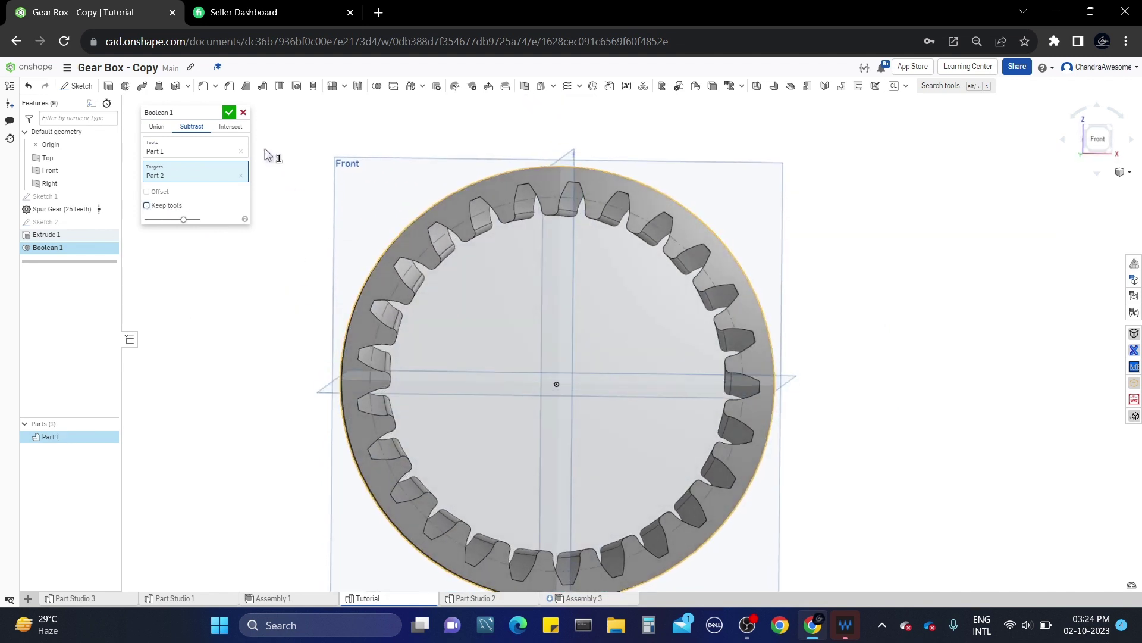
{"action": "left_click", "coordinate": [229, 113]}
Inspect the ring gear's internal teeth and show Sketch 1 with its pitch circles again
{"action": "key", "text": "shift+1"}
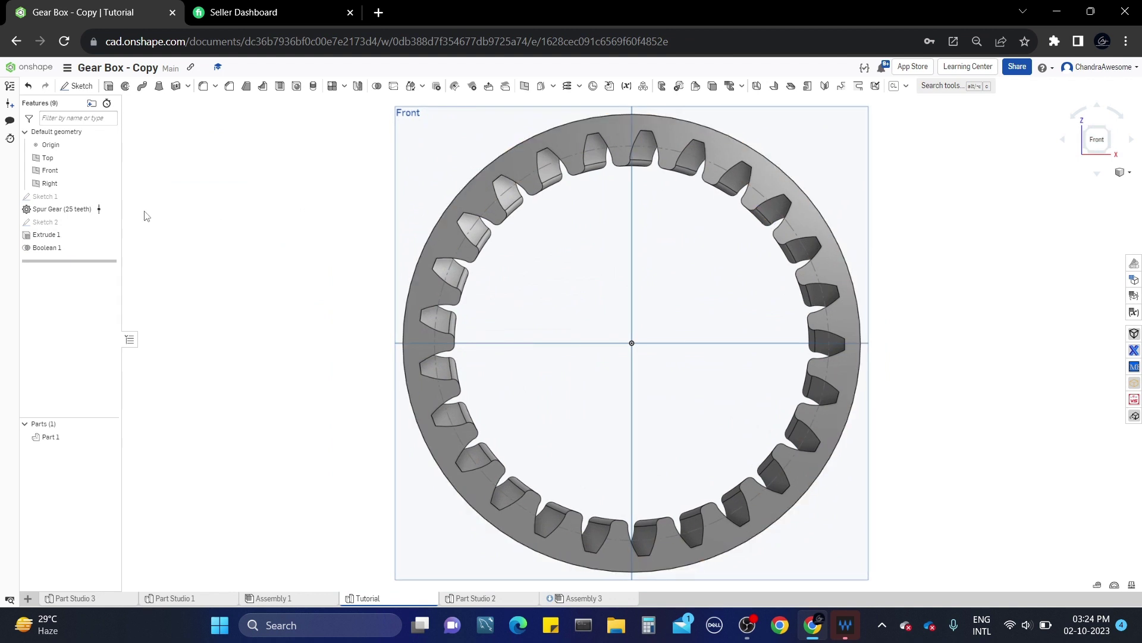
{"action": "mouse_move", "coordinate": [828, 171]}
{"action": "right_mouse_down"}
{"action": "mouse_move", "coordinate": [637, 260]}
{"action": "mouse_move", "coordinate": [609, 220]}
{"action": "mouse_move", "coordinate": [804, 234]}
{"action": "right_mouse_up"}
{"action": "key", "text": "shift+1"}
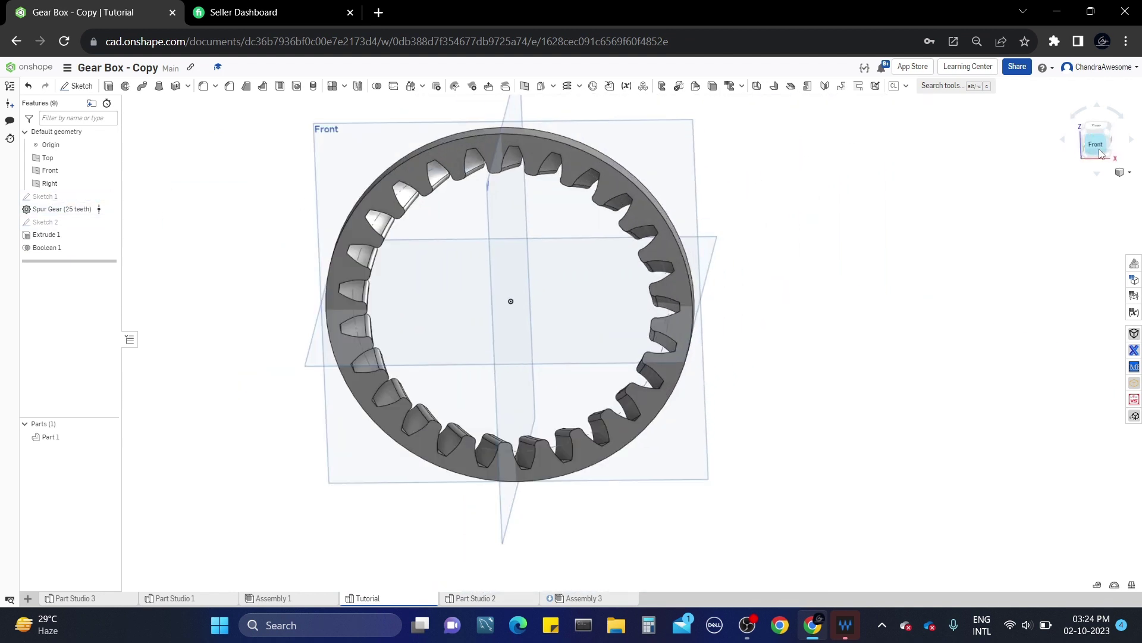
{"action": "left_click", "coordinate": [108, 197]}
{"action": "scroll", "coordinate": [370, 233], "scroll_direction": "down", "scroll_amount": 1}
{"action": "right_click_drag", "start_coordinate": [618, 523], "coordinate": [580, 539]}
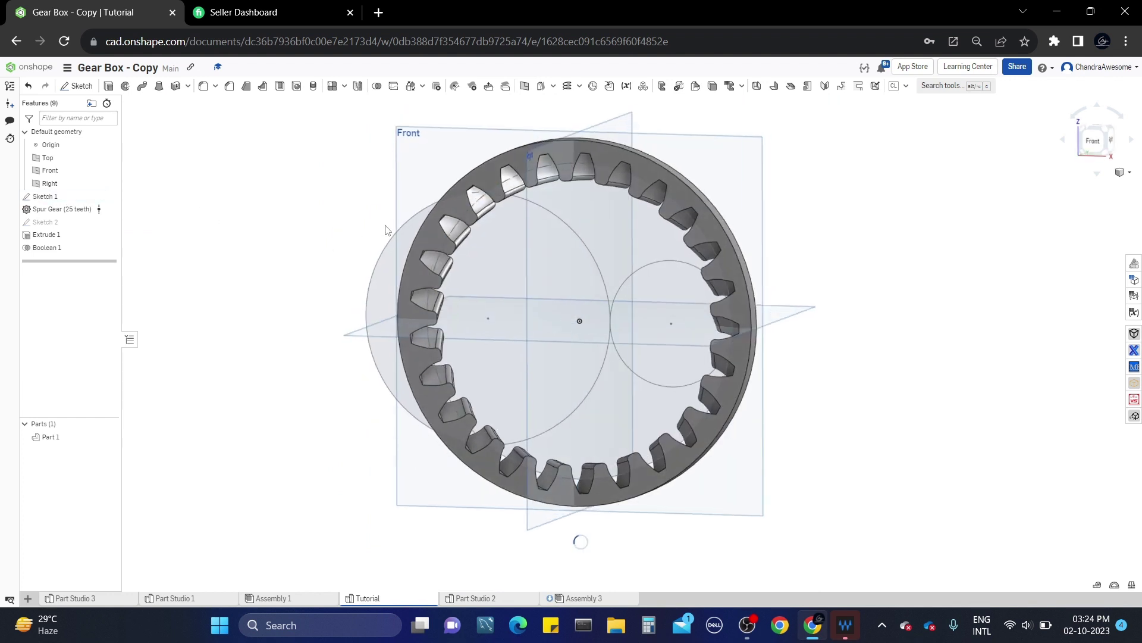
Open the existing 25-tooth spur gear feature to review its module and other settings, and close it without changes
{"action": "left_click", "coordinate": [906, 87]}
{"action": "left_click", "coordinate": [912, 136]}
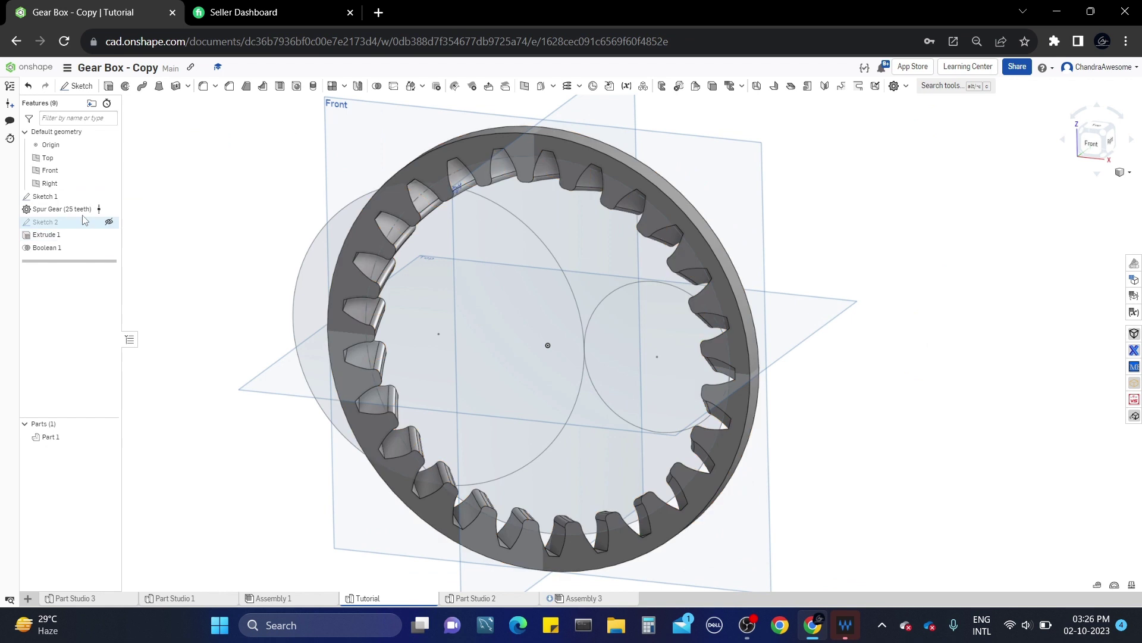
{"action": "right_click", "coordinate": [84, 212]}
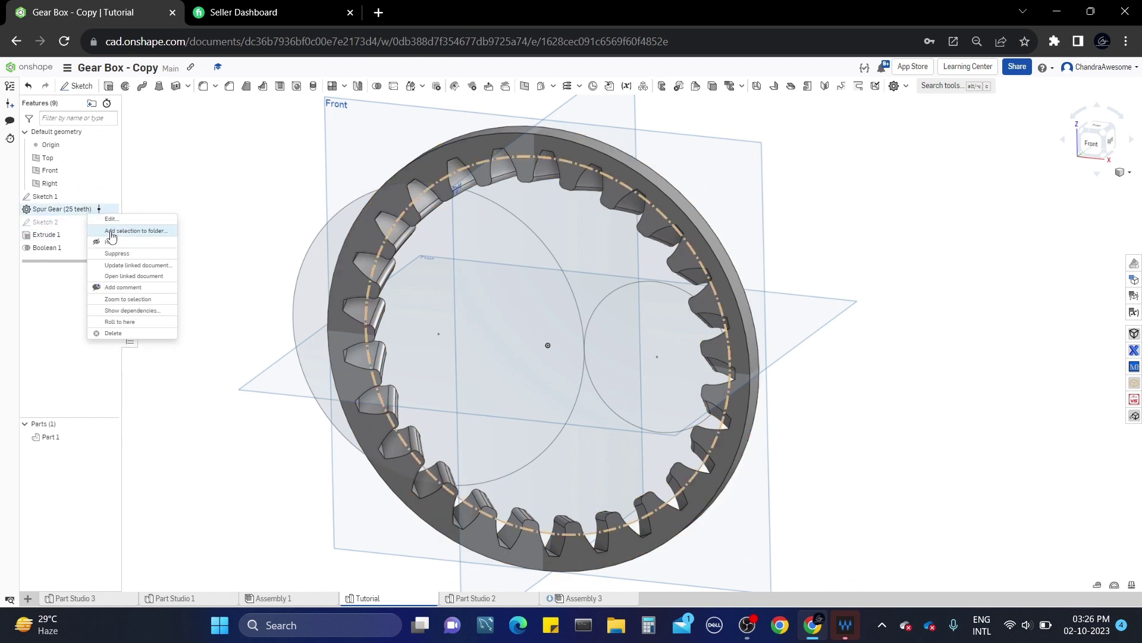
{"action": "left_click", "coordinate": [111, 219]}
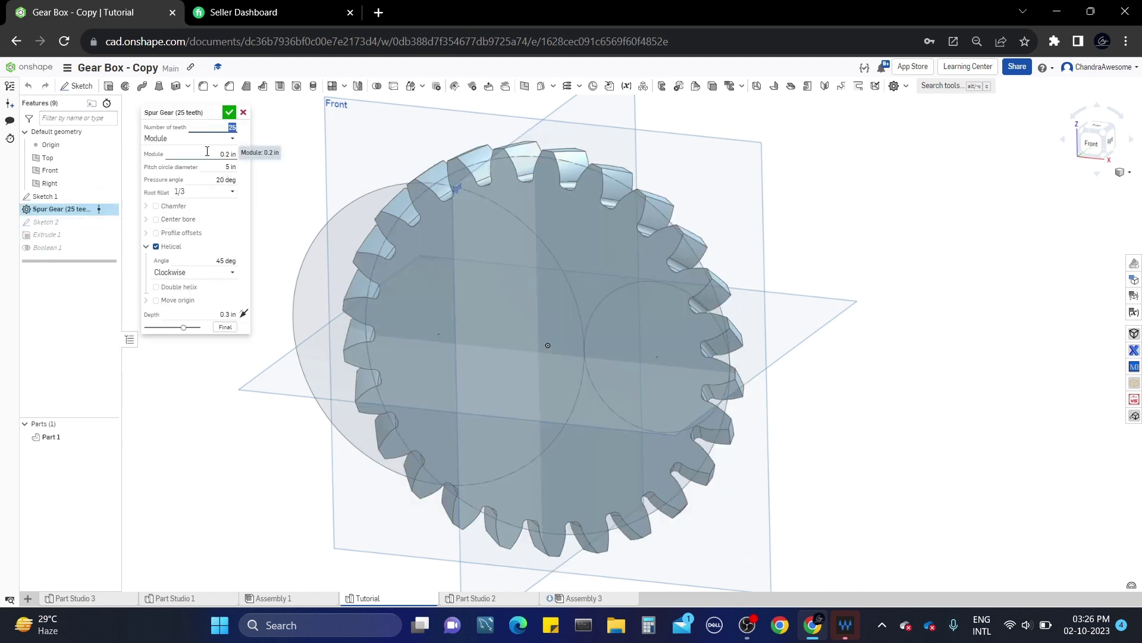
{"action": "left_click", "coordinate": [230, 113]}
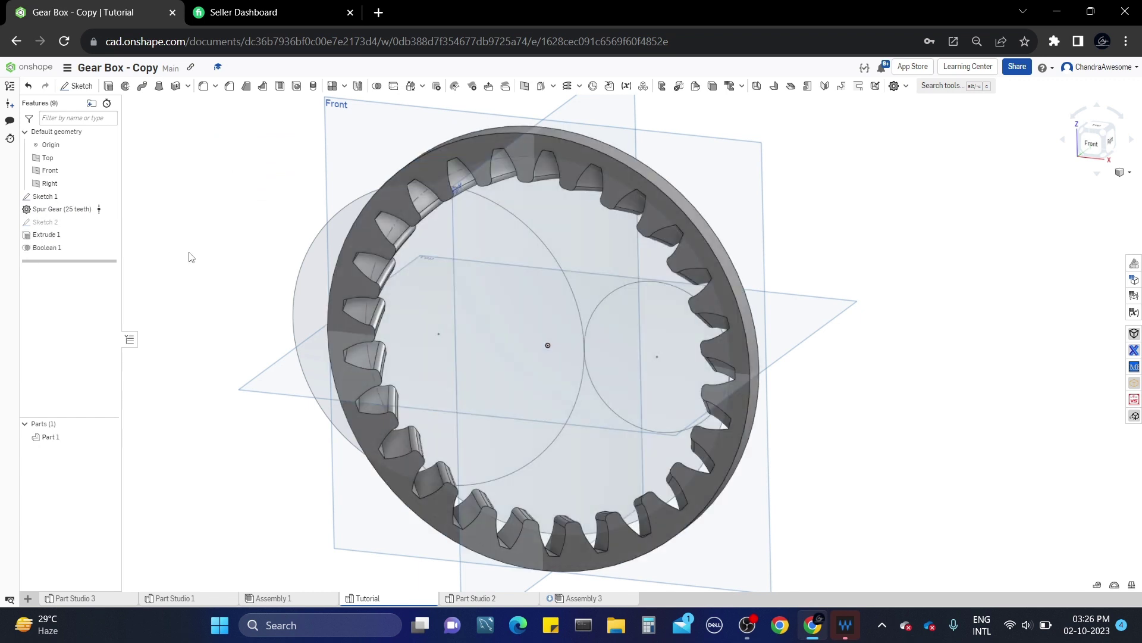
Start a second spur gear with its origin moved to the centre of the 2 in circle and 45 deg clockwise helical teeth
{"action": "left_click", "coordinate": [894, 85]}
{"action": "left_click", "coordinate": [156, 261]}
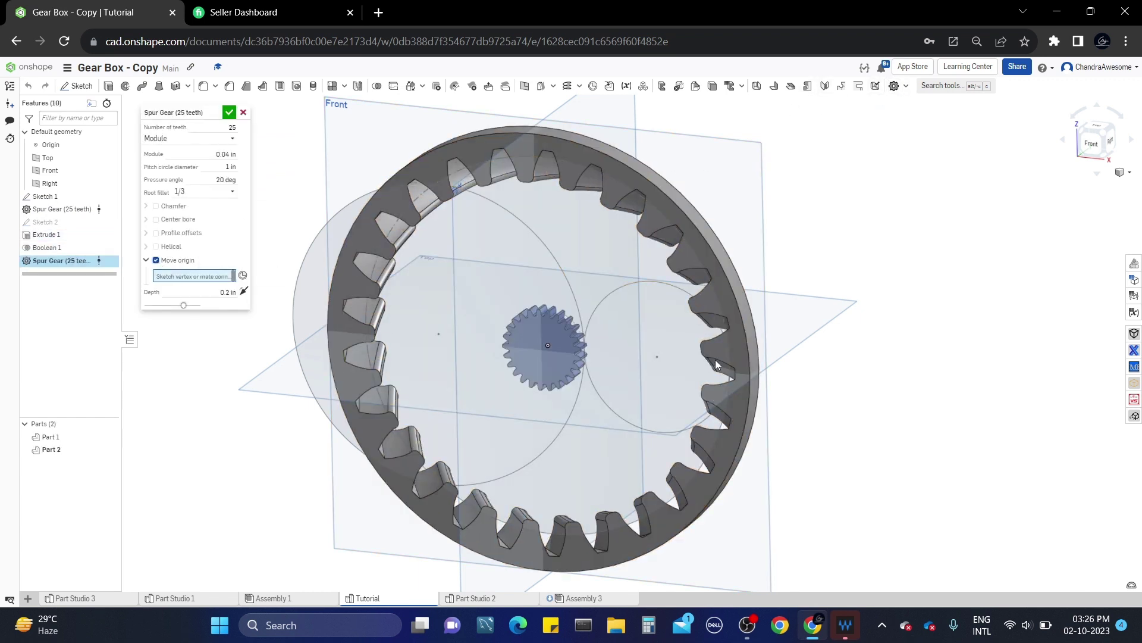
{"action": "left_click", "coordinate": [659, 355]}
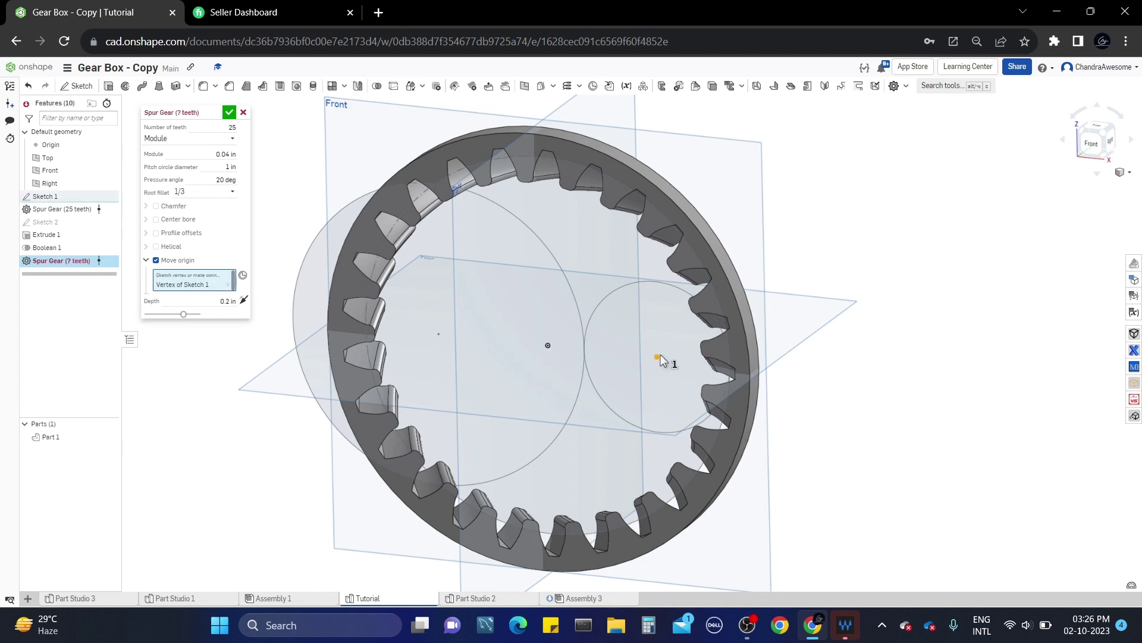
{"action": "left_click", "coordinate": [157, 246]}
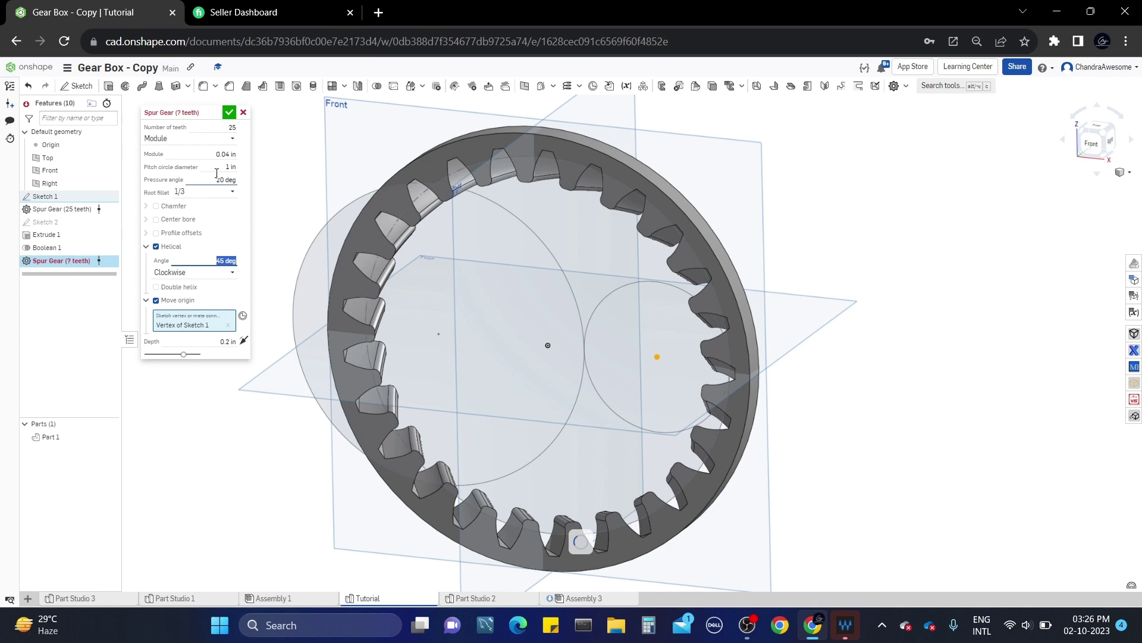
Set the new gear's pitch circle diameter to 2 in and its number of teeth to 10
{"action": "left_click", "coordinate": [222, 129]}
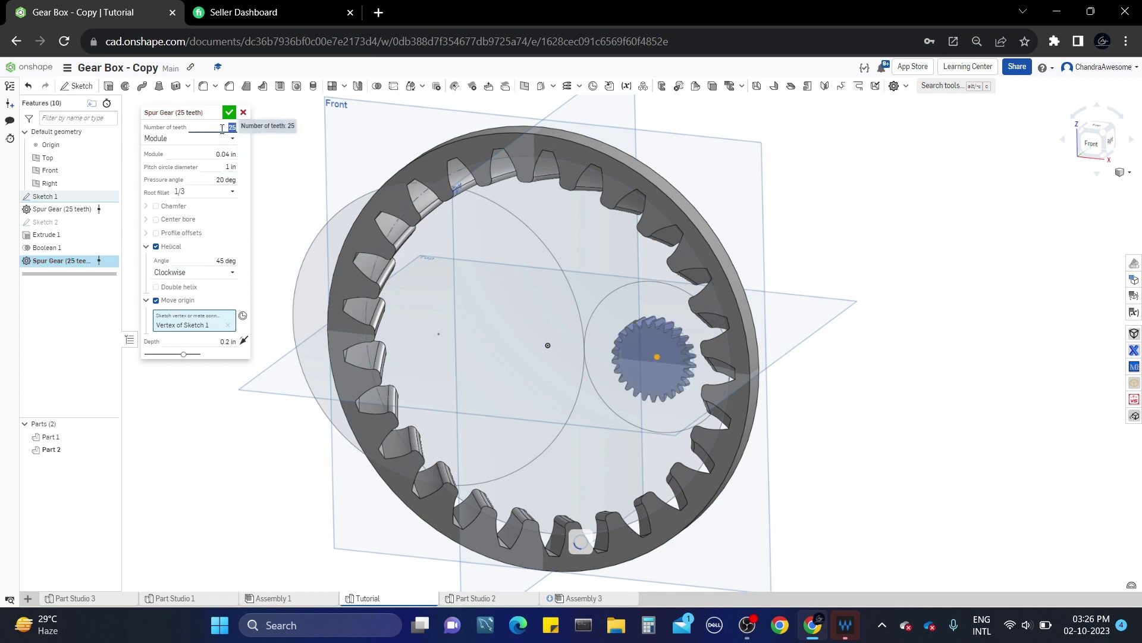
{"action": "scroll", "coordinate": [222, 128], "scroll_direction": "down", "scroll_amount": 1}
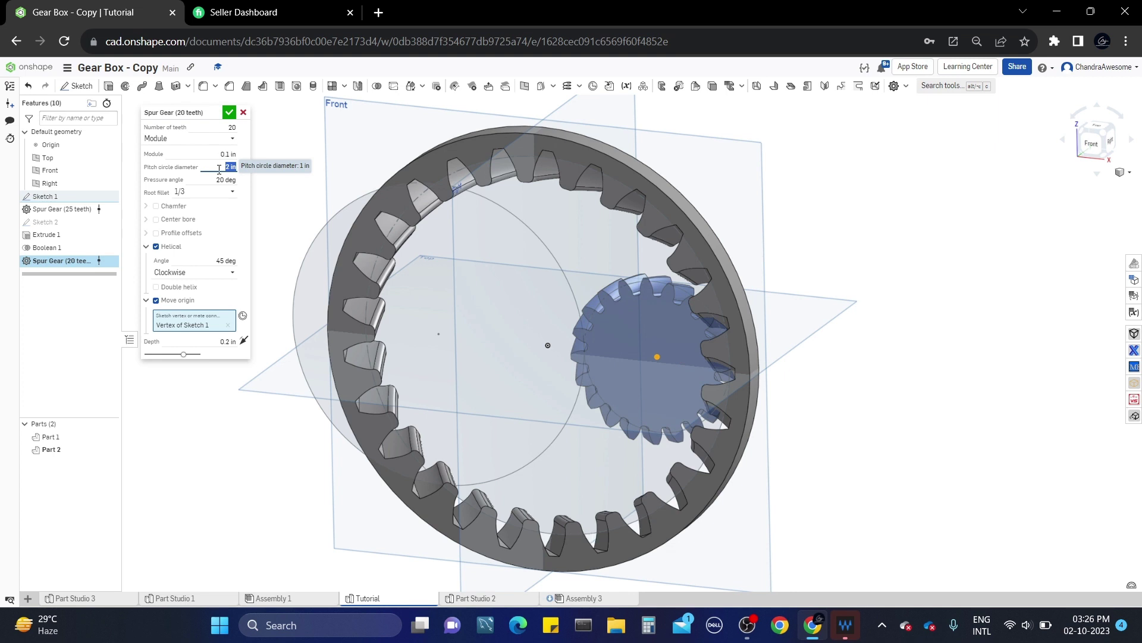
{"action": "left_click", "coordinate": [213, 125]}
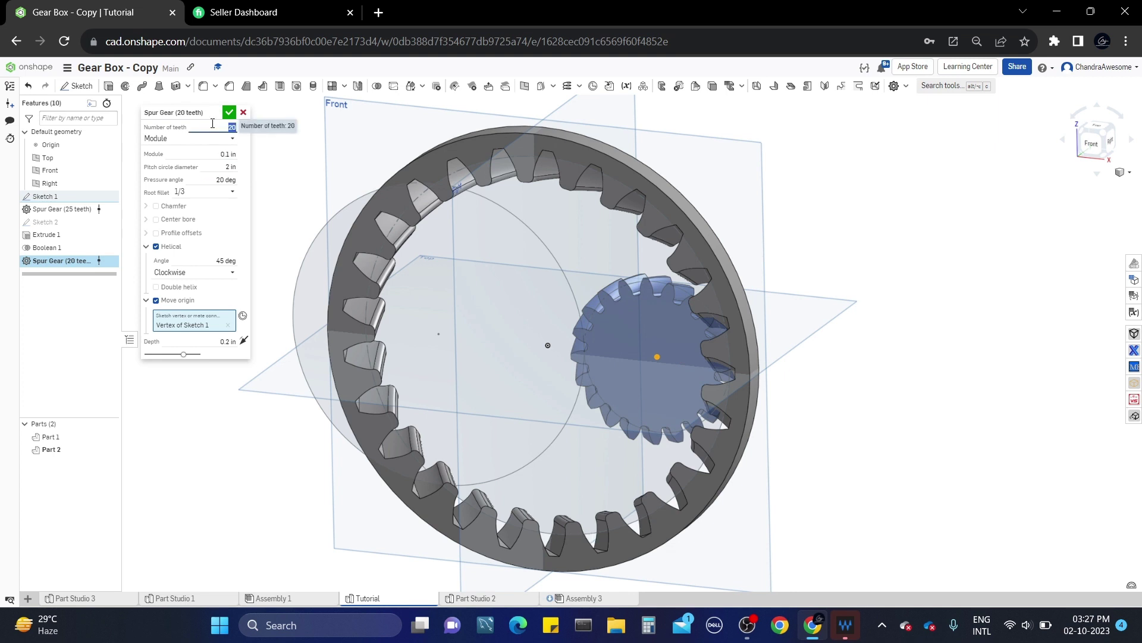
{"action": "type", "text": "15"}
{"action": "key", "text": "Return"}
{"action": "key", "text": "Down"}
{"action": "key", "text": "Down"}
{"action": "key", "text": "Down"}
{"action": "key", "text": "Down"}
{"action": "key", "text": "Down"}
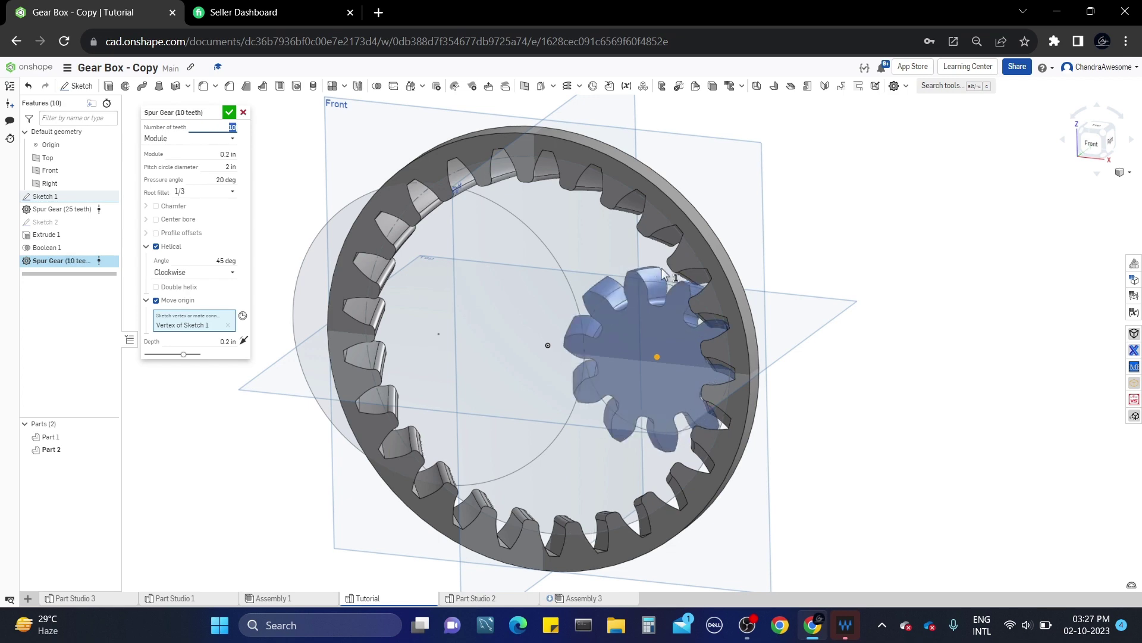
Set the small gear's depth to 0.3 in and check how its teeth mesh with the ring gear
{"action": "right_click_drag", "start_coordinate": [670, 275], "coordinate": [660, 351]}
{"action": "left_click", "coordinate": [198, 340]}
{"action": "scroll", "coordinate": [199, 340], "scroll_direction": "up", "scroll_amount": 1}
{"action": "scroll", "coordinate": [730, 298], "scroll_direction": "up", "scroll_amount": 5}
{"action": "right_click_drag", "start_coordinate": [735, 321], "coordinate": [776, 292]}
{"action": "scroll", "coordinate": [775, 291], "scroll_direction": "up", "scroll_amount": 3}
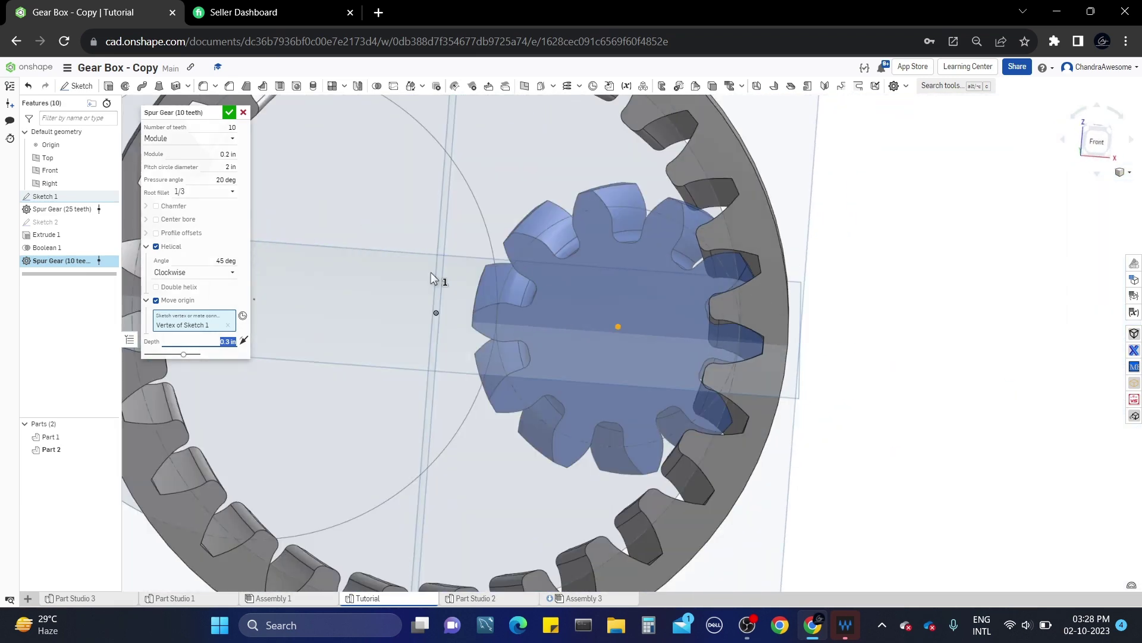
{"action": "scroll", "coordinate": [843, 290], "scroll_direction": "down", "scroll_amount": 2}
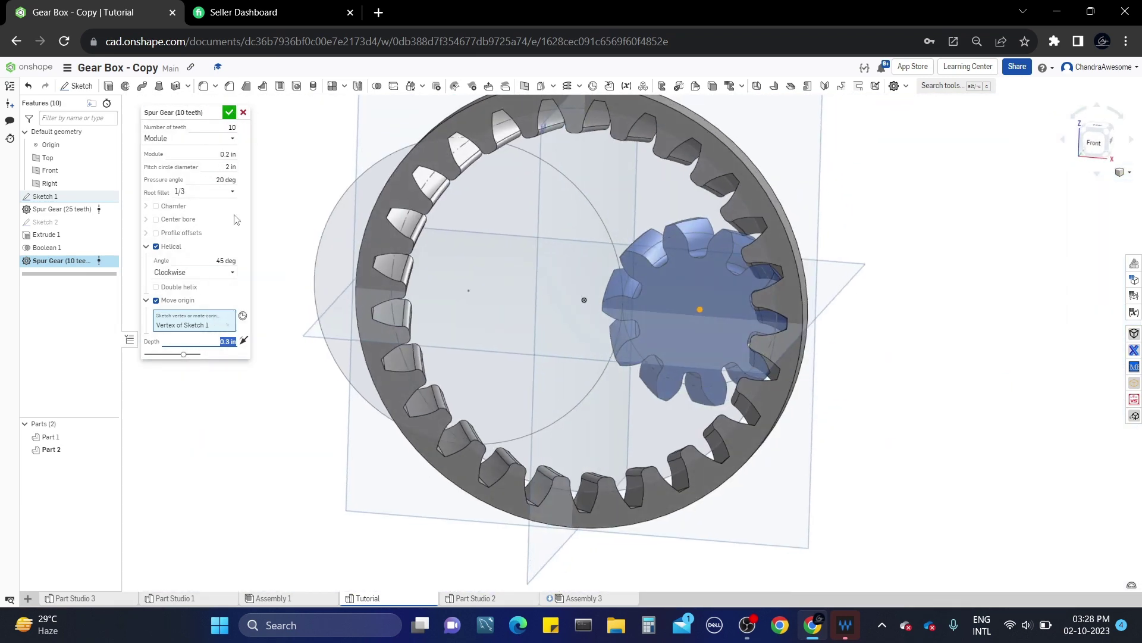
Add a centre bore of 0.5 in diameter to the small gear and finish the feature
{"action": "middle_click_drag", "start_coordinate": [284, 170], "coordinate": [275, 205]}
{"action": "left_click", "coordinate": [170, 219]}
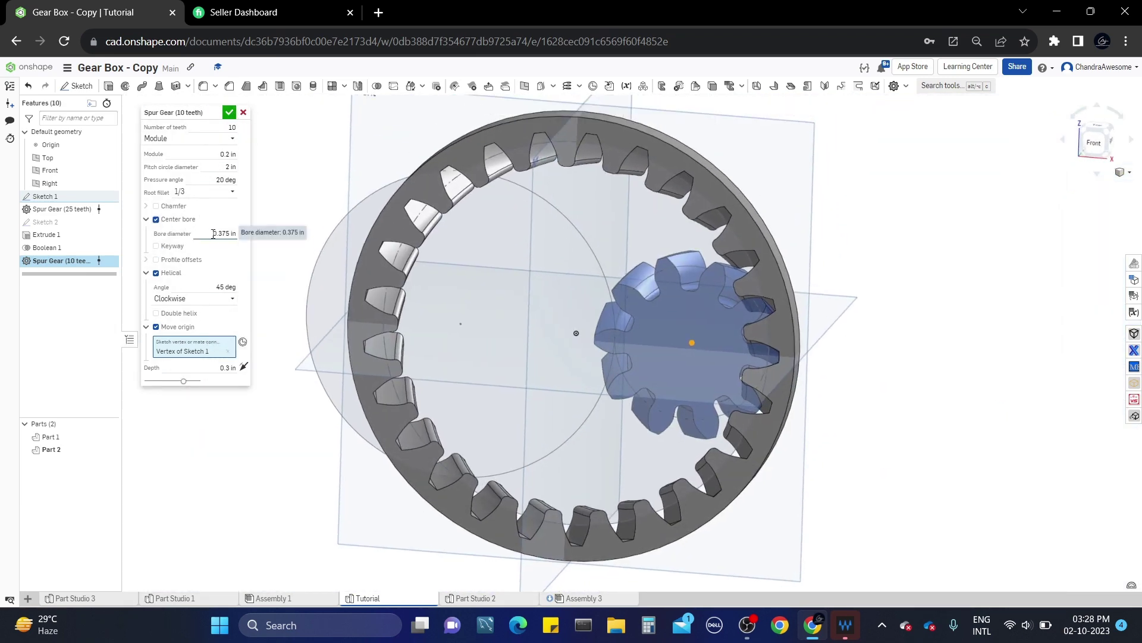
{"action": "left_click", "coordinate": [209, 233]}
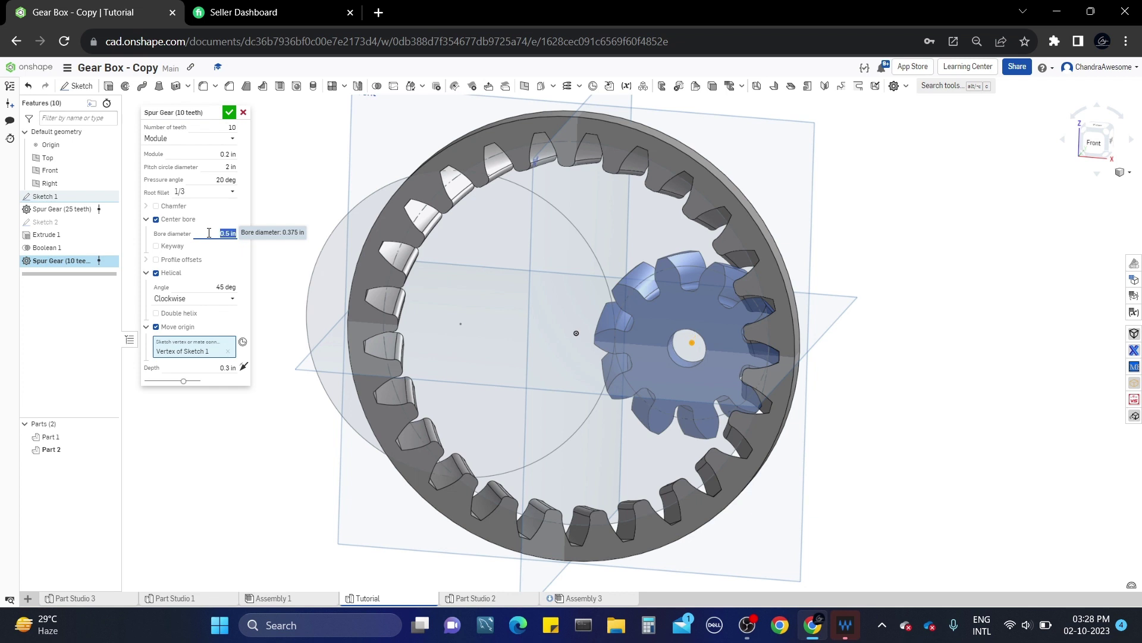
{"action": "left_click", "coordinate": [229, 113]}
Start a third spur gear with its origin moved to the centre of the 4 in circle and 45 deg counterclockwise helical teeth
{"action": "scroll", "coordinate": [531, 262], "scroll_direction": "down", "scroll_amount": 2}
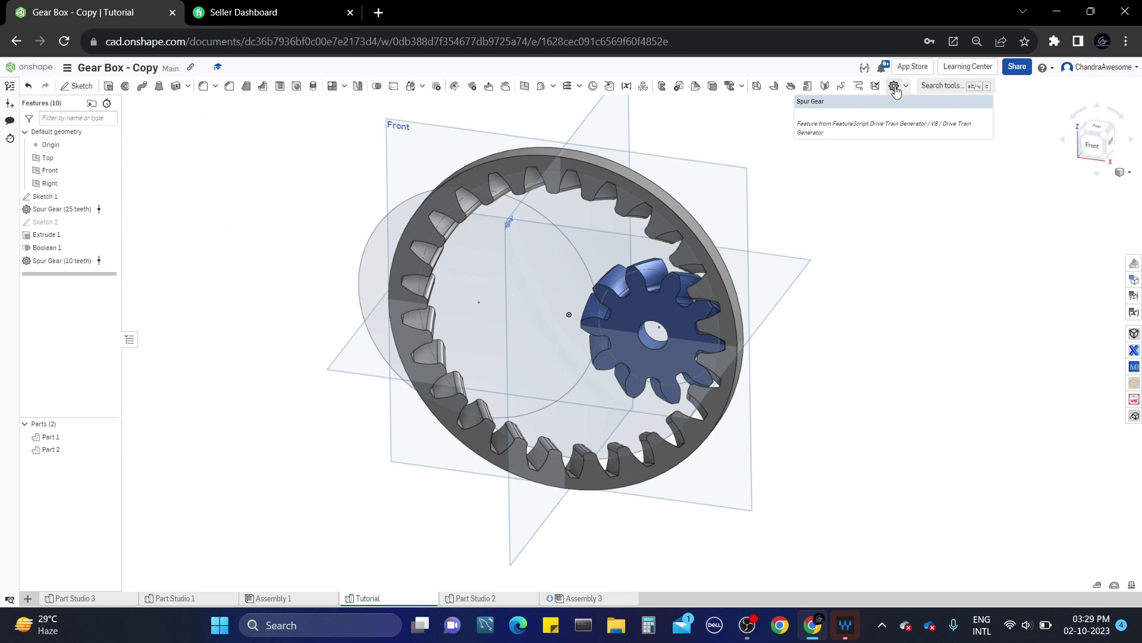
{"action": "left_click", "coordinate": [894, 86]}
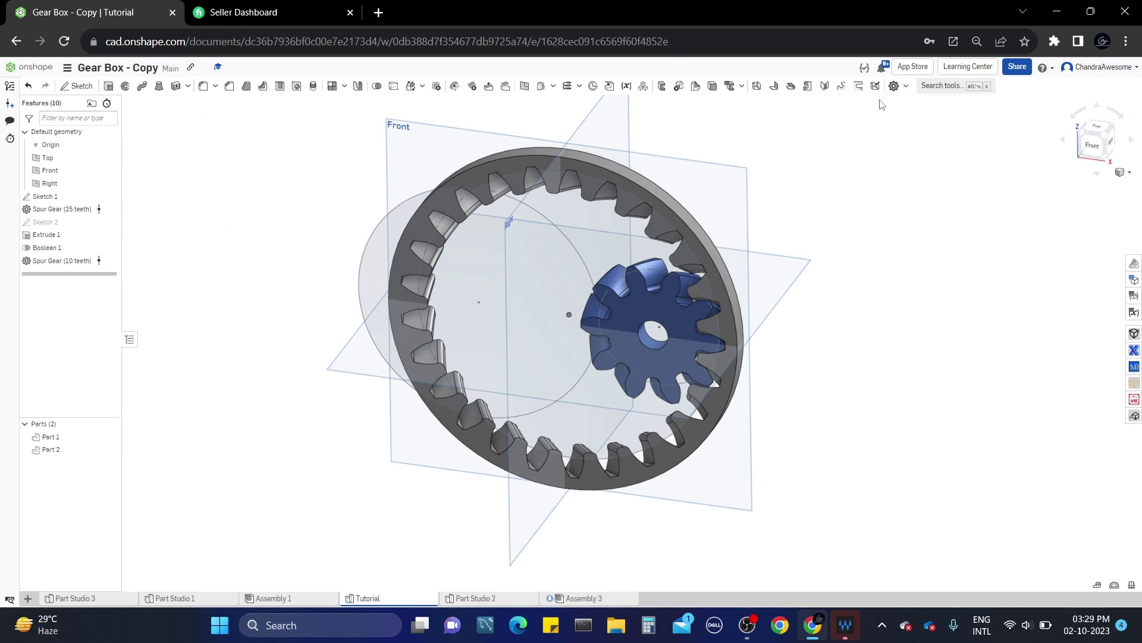
{"action": "left_click", "coordinate": [186, 260]}
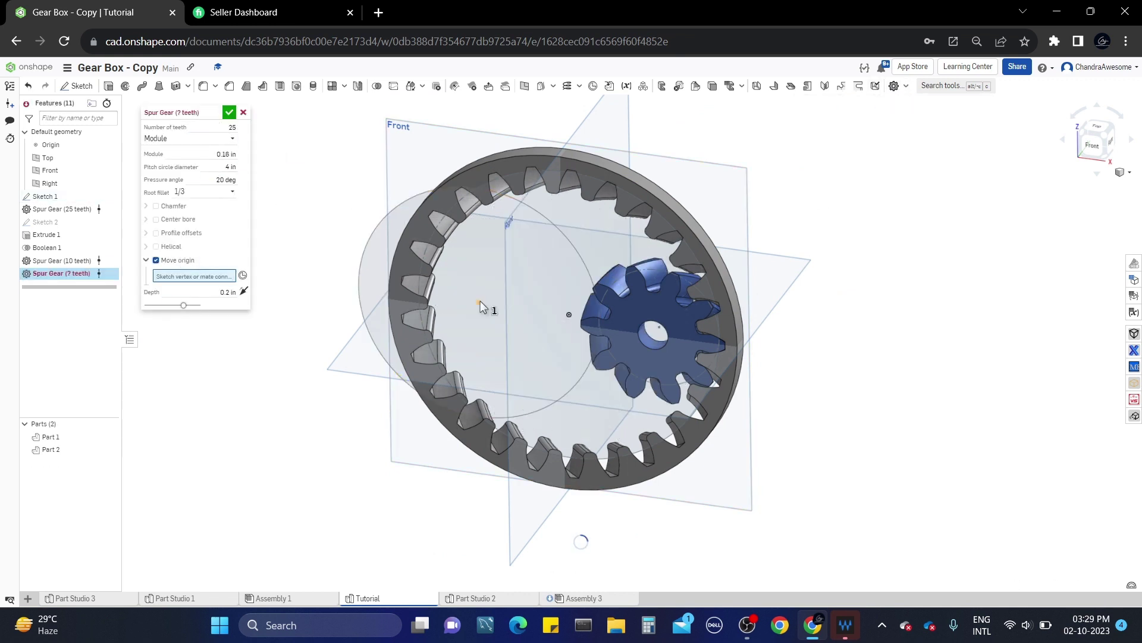
{"action": "left_click", "coordinate": [479, 303]}
{"action": "left_click", "coordinate": [172, 246]}
{"action": "left_click", "coordinate": [208, 273]}
{"action": "left_click", "coordinate": [197, 300]}
Set the third gear's number of teeth to 20, reverse its depth direction and finish the feature
{"action": "double_click", "coordinate": [231, 127]}
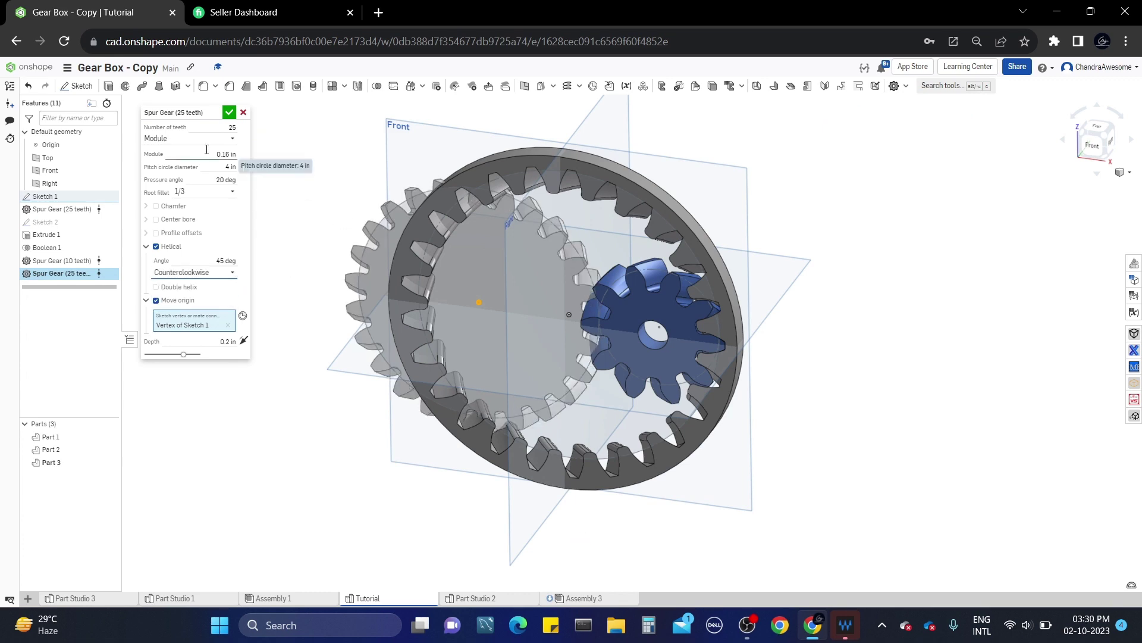
{"action": "type", "text": "20"}
{"action": "scroll", "coordinate": [548, 315], "scroll_direction": "up", "scroll_amount": 2}
{"action": "scroll", "coordinate": [547, 313], "scroll_direction": "down", "scroll_amount": 1}
{"action": "right_click_drag", "start_coordinate": [548, 314], "coordinate": [327, 233]}
{"action": "left_click", "coordinate": [244, 340]}
{"action": "key", "text": "Return"}
Edit the 20-tooth gear to give it a large centre bore
{"action": "right_click_drag", "start_coordinate": [470, 280], "coordinate": [478, 300]}
{"action": "right_click", "coordinate": [70, 277]}
{"action": "left_click", "coordinate": [96, 288]}
{"action": "left_click", "coordinate": [215, 235]}
{"action": "scroll", "coordinate": [215, 238], "scroll_direction": "up", "scroll_amount": 4}
{"action": "mouse_move", "coordinate": [303, 235]}
{"action": "right_mouse_down"}
{"action": "mouse_move", "coordinate": [372, 225]}
{"action": "mouse_move", "coordinate": [310, 256]}
{"action": "right_mouse_up"}
{"action": "key", "text": "Return"}
{"action": "scroll", "coordinate": [481, 294], "scroll_direction": "down", "scroll_amount": 2}
{"action": "right_click_drag", "start_coordinate": [665, 297], "coordinate": [651, 303]}
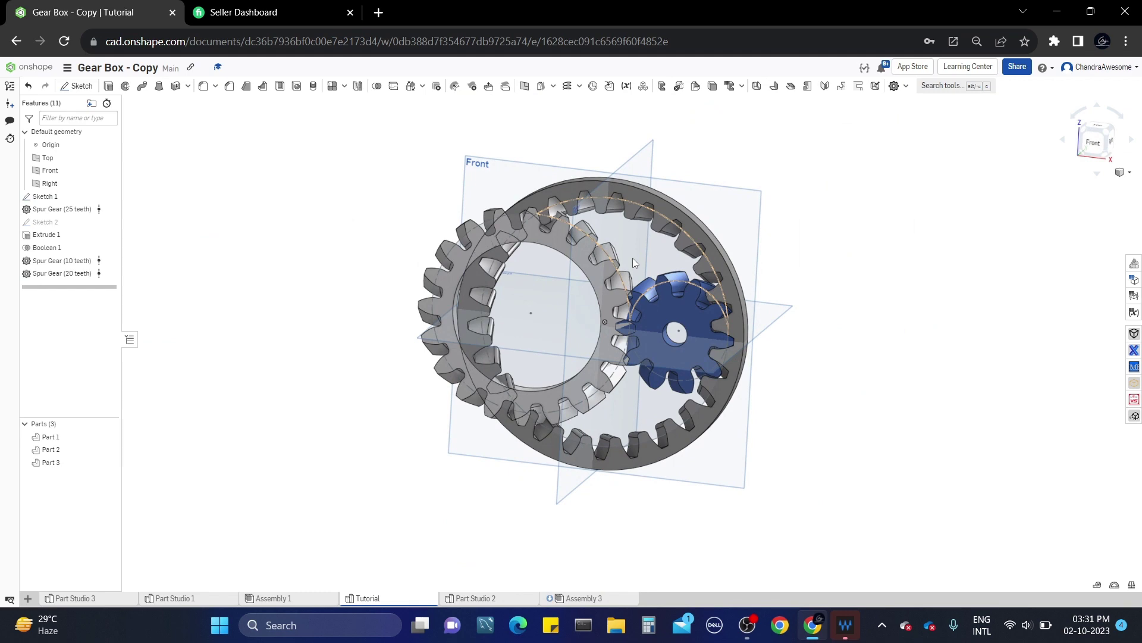
Examine how the tilted gear sits against the small gear in Assembly 1 from the front and return to the Tutorial part studio
{"action": "right_click_drag", "start_coordinate": [633, 258], "coordinate": [603, 281]}
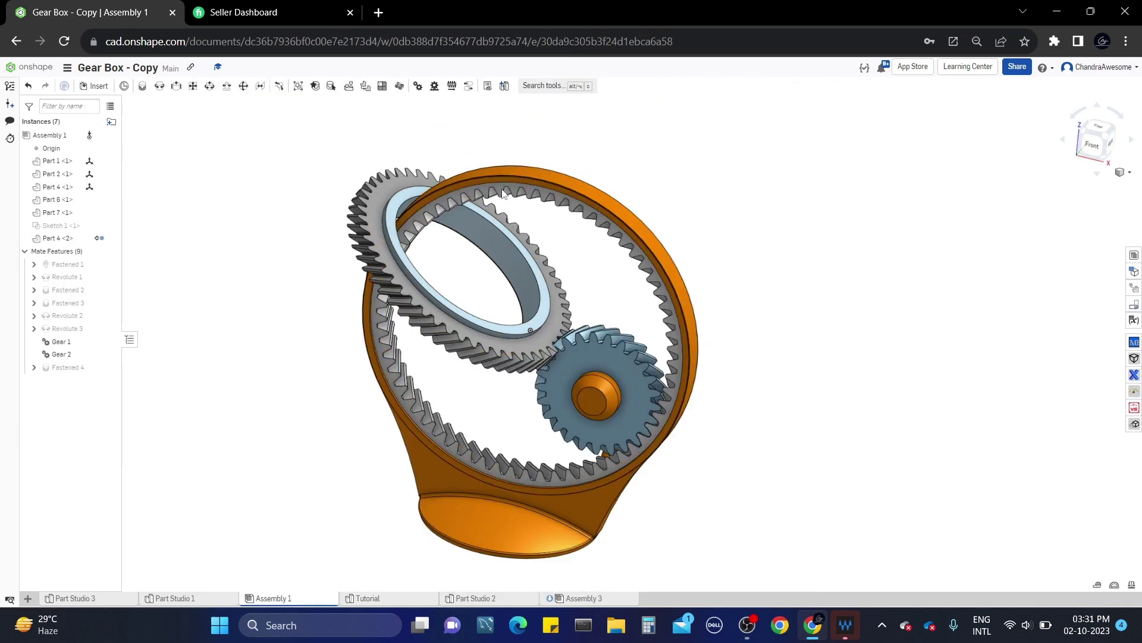
{"action": "scroll", "coordinate": [446, 275], "scroll_direction": "up", "scroll_amount": 2}
{"action": "right_click_drag", "start_coordinate": [445, 275], "coordinate": [465, 262]}
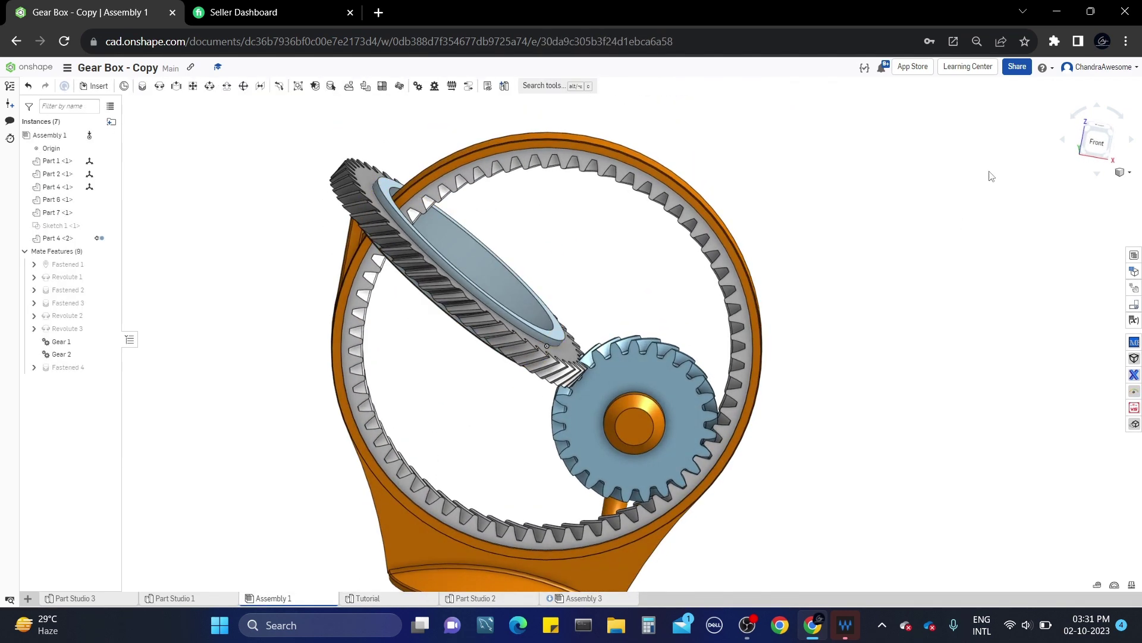
{"action": "left_click", "coordinate": [1098, 147]}
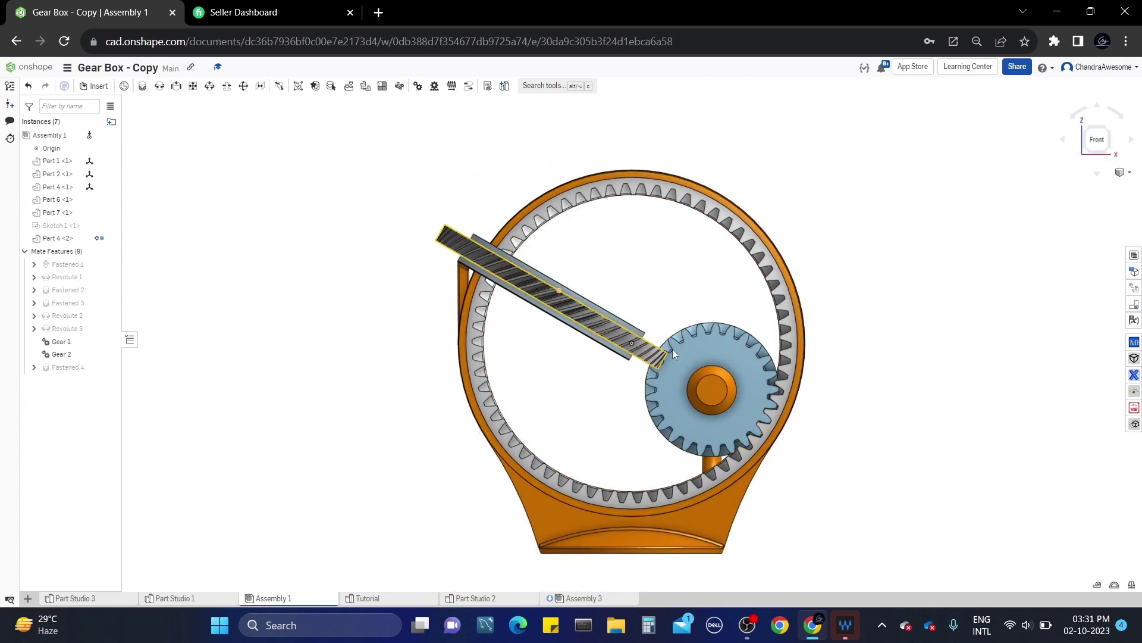
{"action": "left_click", "coordinate": [381, 598]}
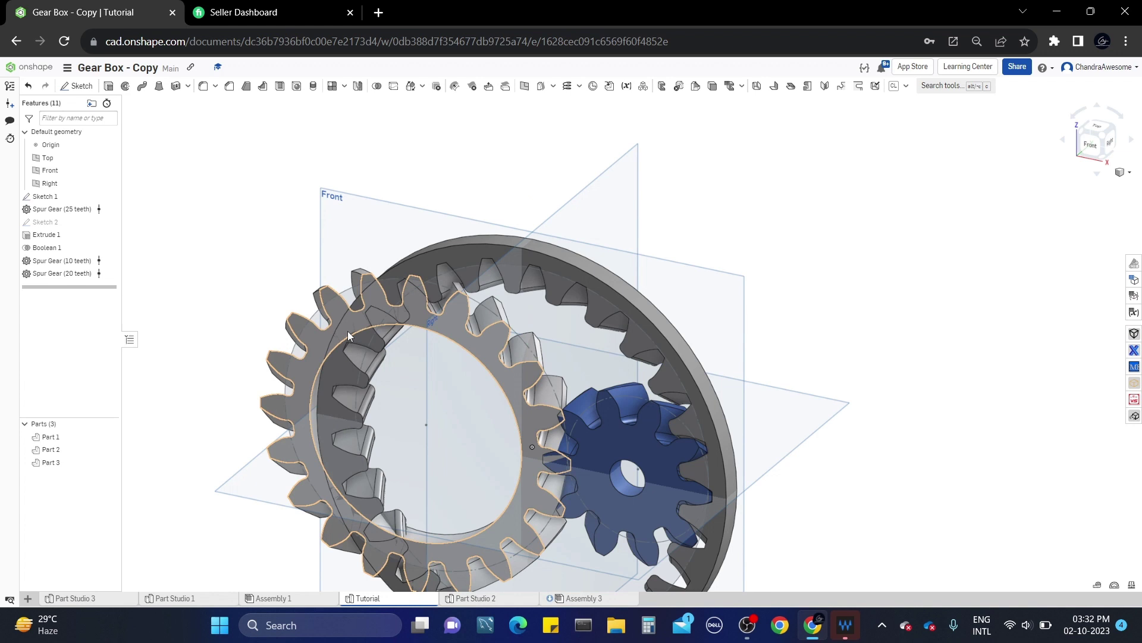
Sketch two short perpendicular lines on the Top plane, starting at the 20-tooth gear's centre
{"action": "scroll", "coordinate": [348, 331], "scroll_direction": "down", "scroll_amount": 5}
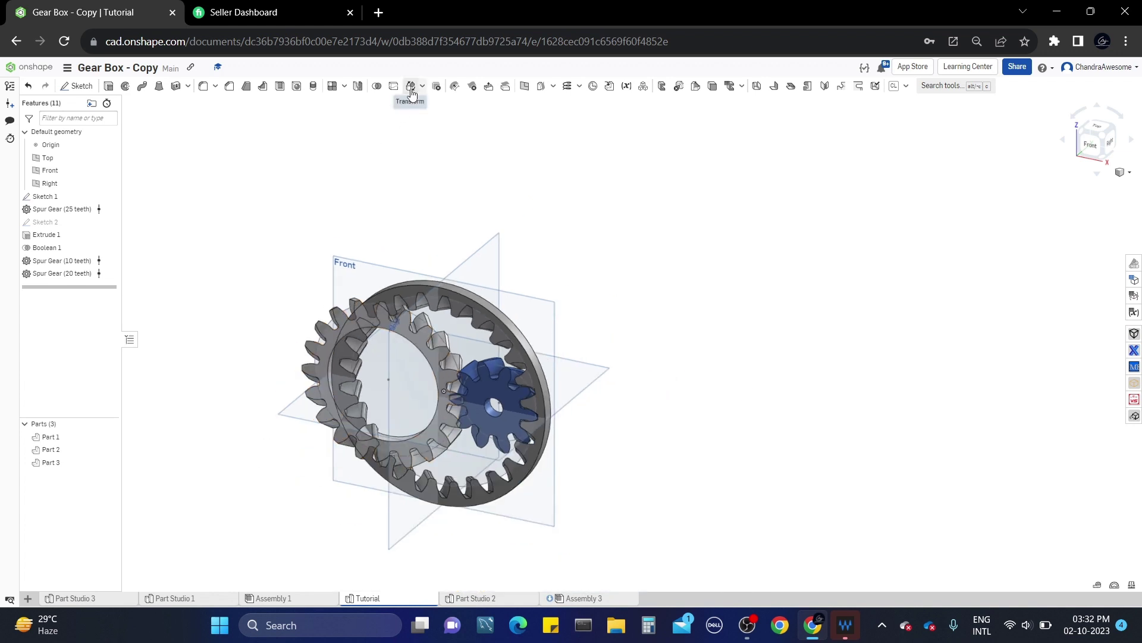
{"action": "left_click", "coordinate": [48, 157]}
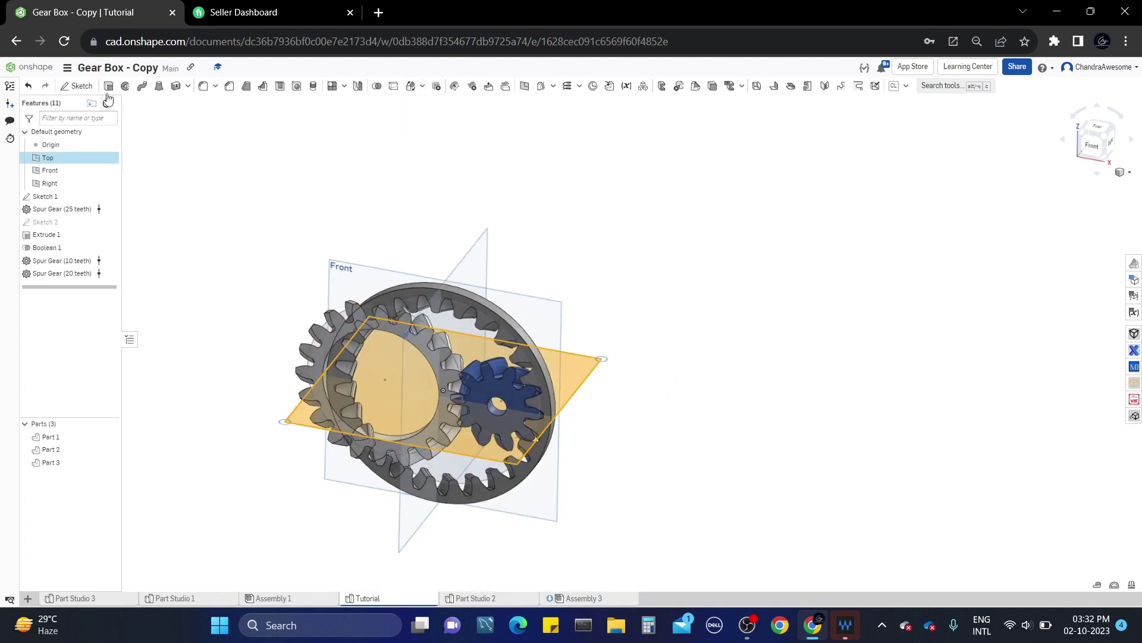
{"action": "left_click", "coordinate": [77, 86]}
{"action": "scroll", "coordinate": [401, 388], "scroll_direction": "up", "scroll_amount": 2}
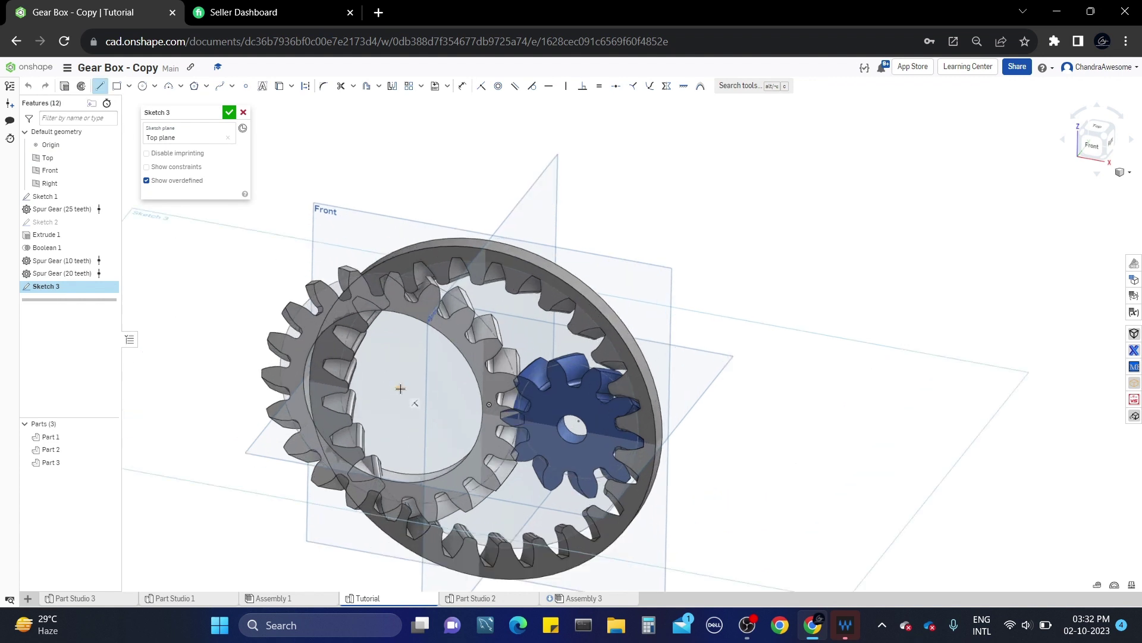
{"action": "left_click", "coordinate": [379, 417]}
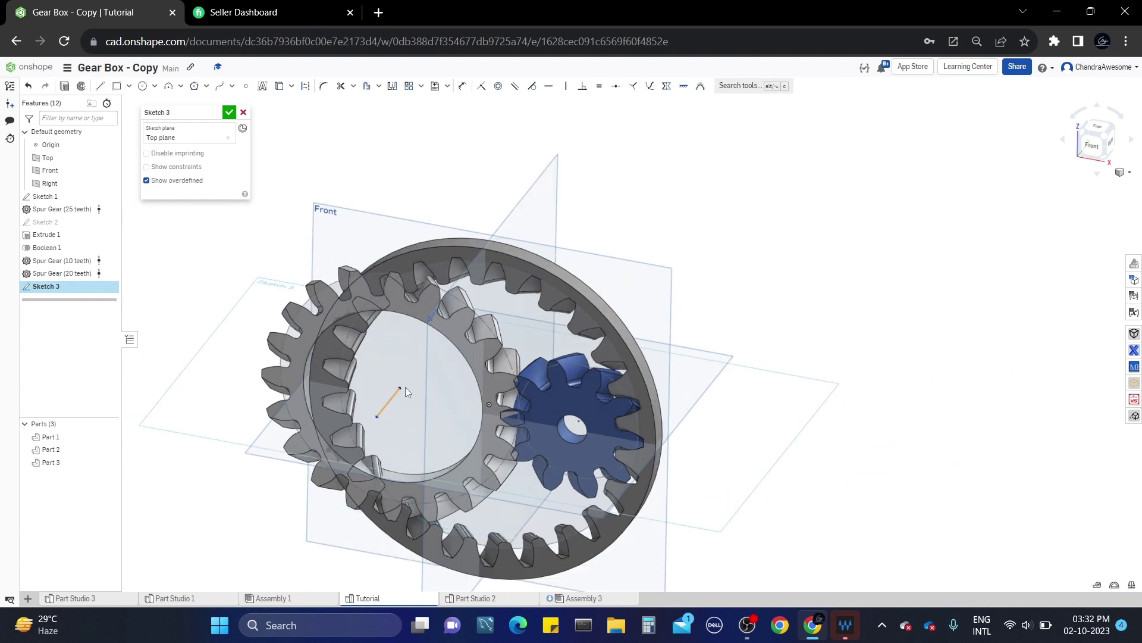
{"action": "key", "text": "l"}
{"action": "left_click", "coordinate": [230, 113]}
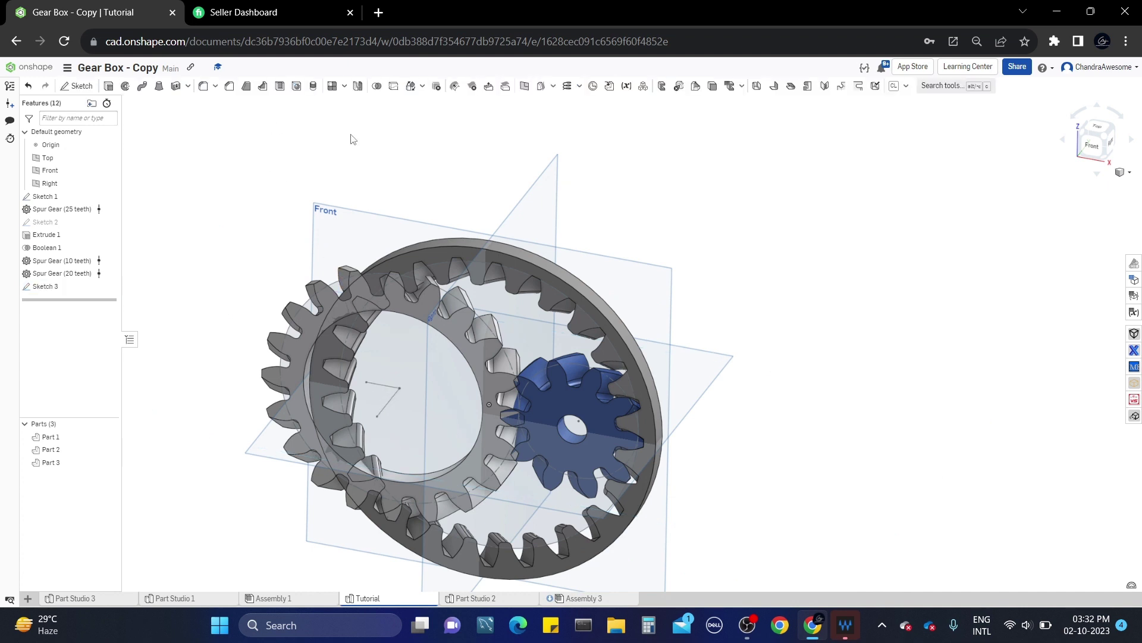
Rotate the 20-tooth gear with Transform about the sketched line so it stands perpendicular to the ring gear, and check it from the front
{"action": "left_click", "coordinate": [410, 90]}
{"action": "left_click", "coordinate": [311, 298]}
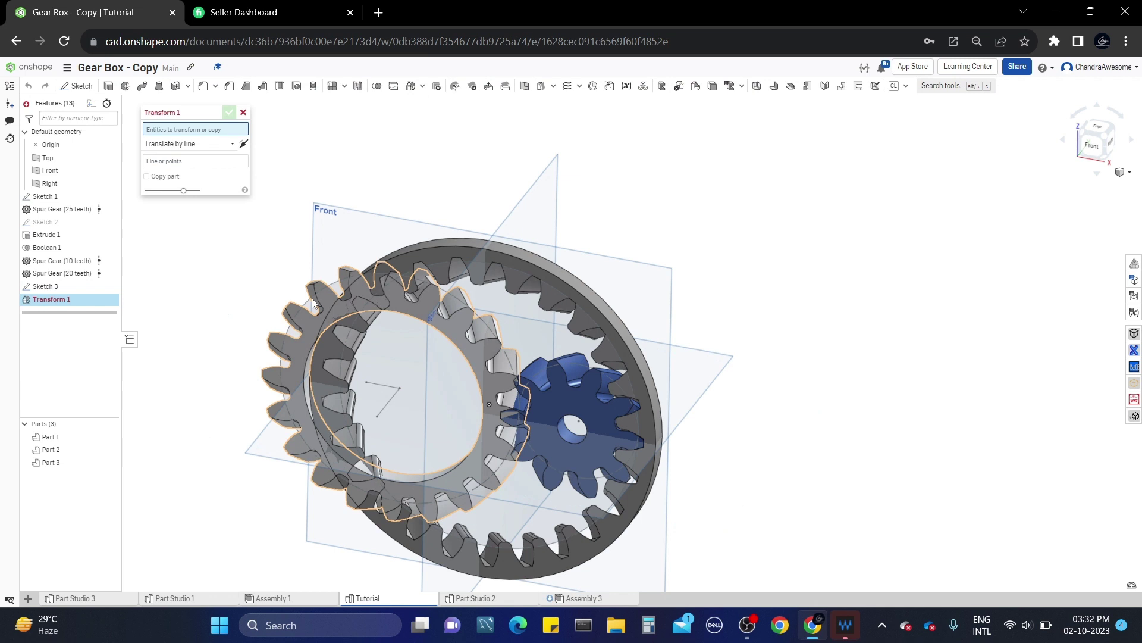
{"action": "left_click", "coordinate": [202, 153]}
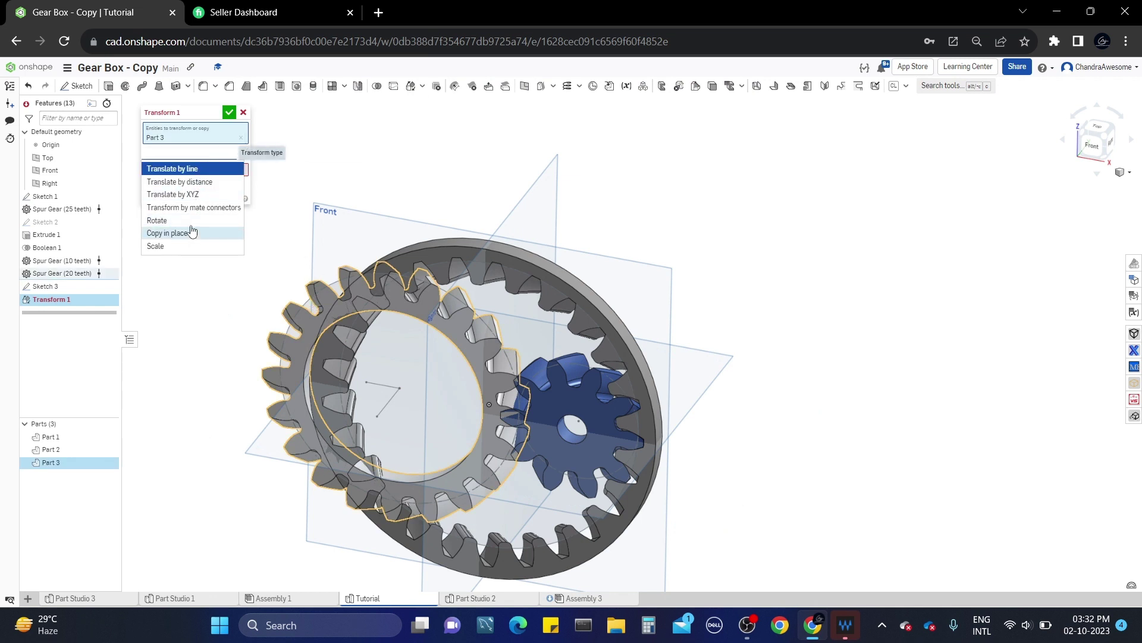
{"action": "left_click", "coordinate": [191, 221]}
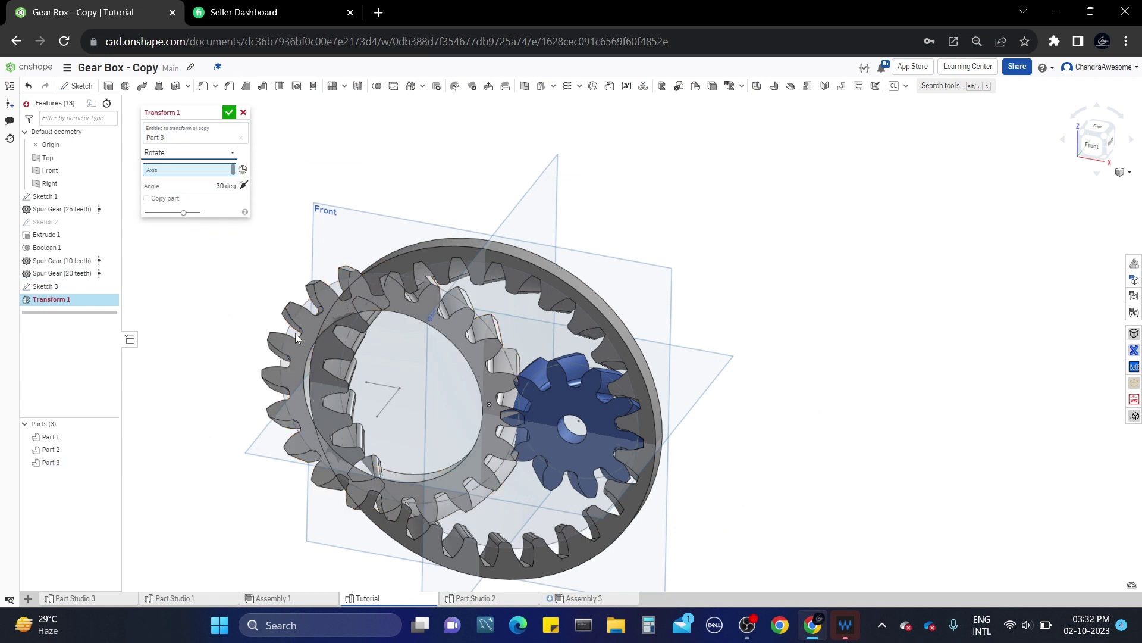
{"action": "left_click", "coordinate": [383, 386]}
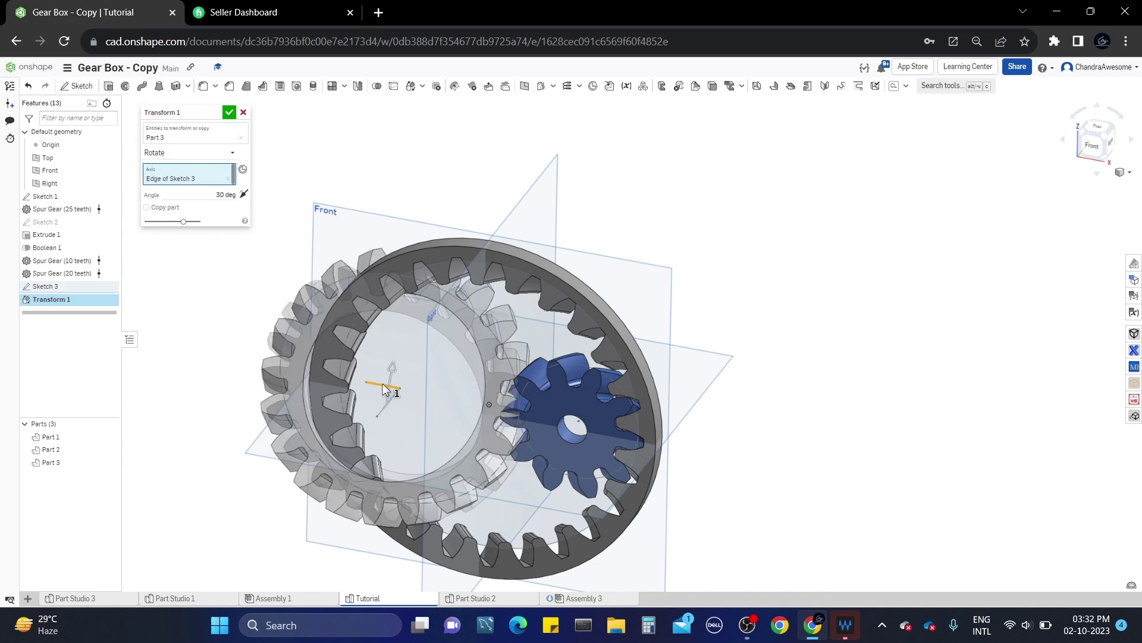
{"action": "left_click", "coordinate": [213, 196]}
{"action": "key", "text": "Return"}
{"action": "left_click", "coordinate": [1110, 129]}
{"action": "left_click", "coordinate": [1116, 116]}
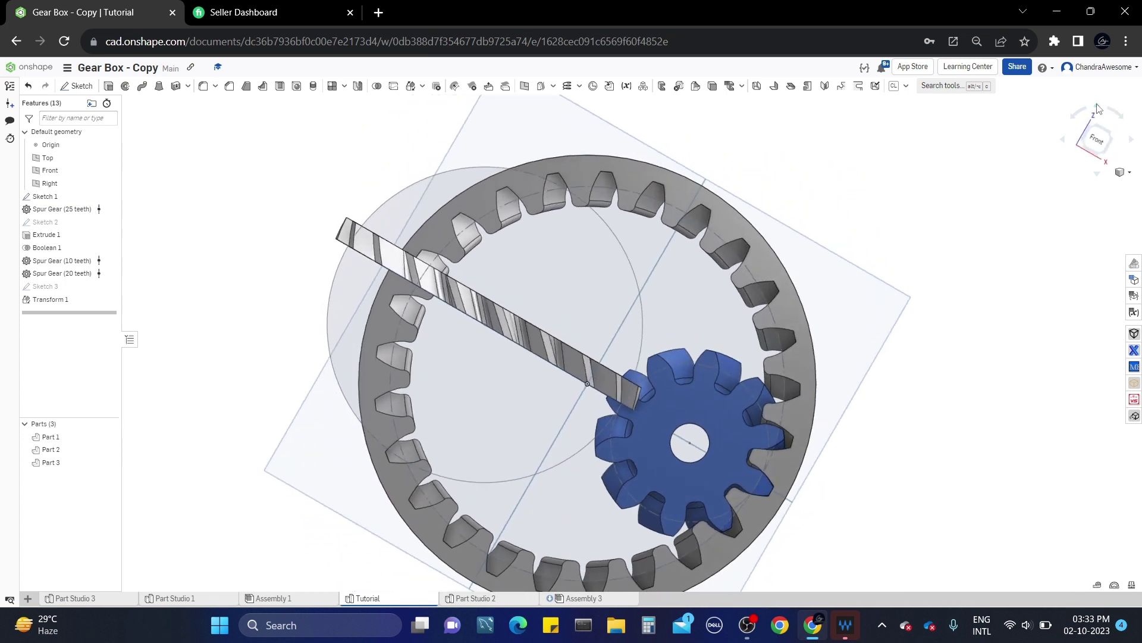
{"action": "left_click", "coordinate": [1082, 117]}
{"action": "middle_click_drag", "start_coordinate": [985, 246], "coordinate": [978, 194]}
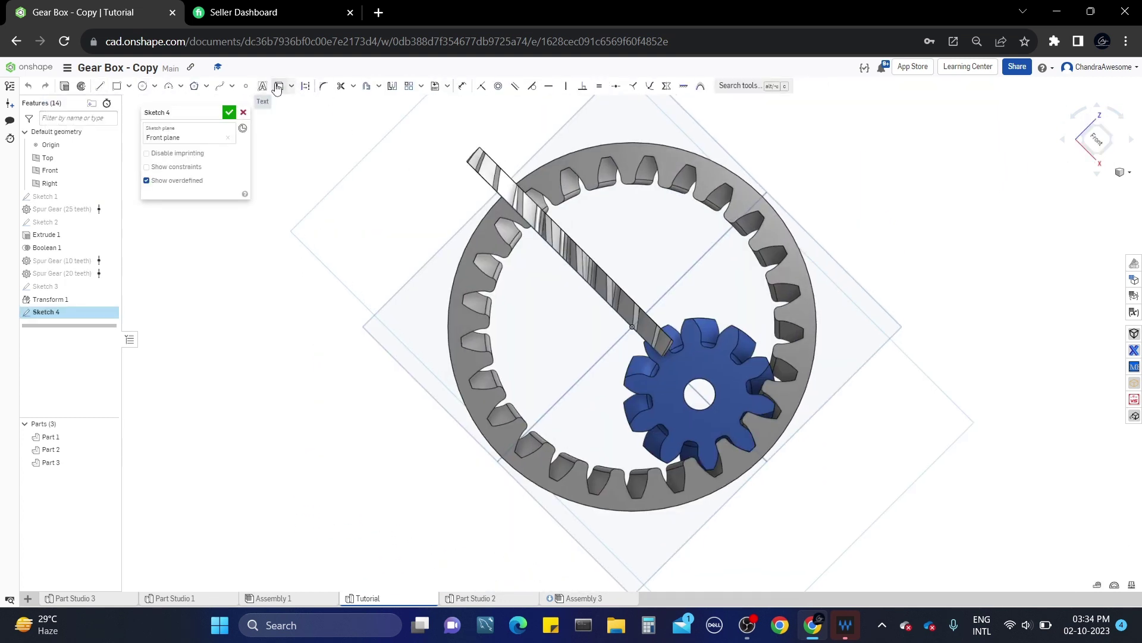
{"action": "left_click", "coordinate": [278, 86]}
{"action": "left_click", "coordinate": [142, 86]}
{"action": "left_click", "coordinate": [607, 350]}
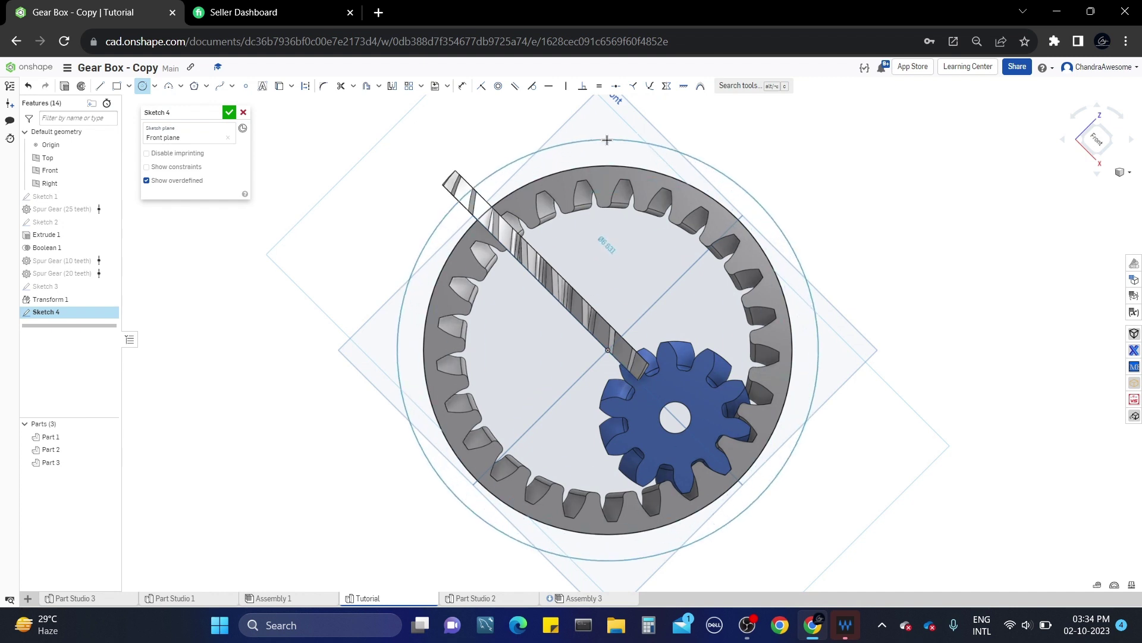
{"action": "left_click", "coordinate": [607, 140]}
{"action": "left_click", "coordinate": [367, 86]}
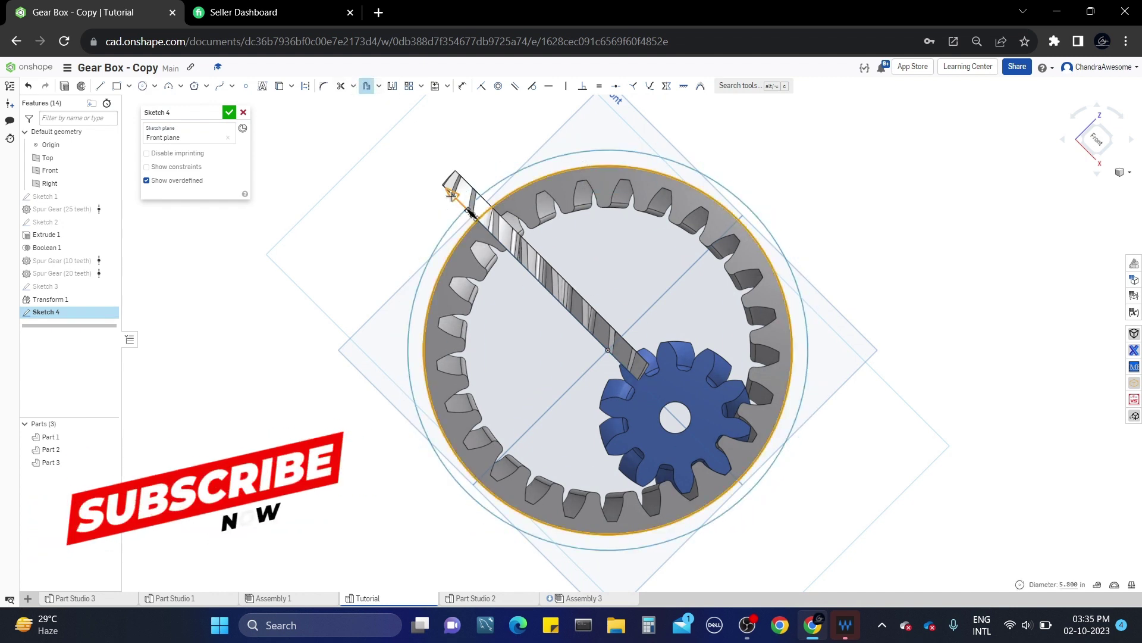
{"action": "left_click", "coordinate": [402, 187]}
{"action": "type", "text": ".3"}
{"action": "key", "text": "Return"}
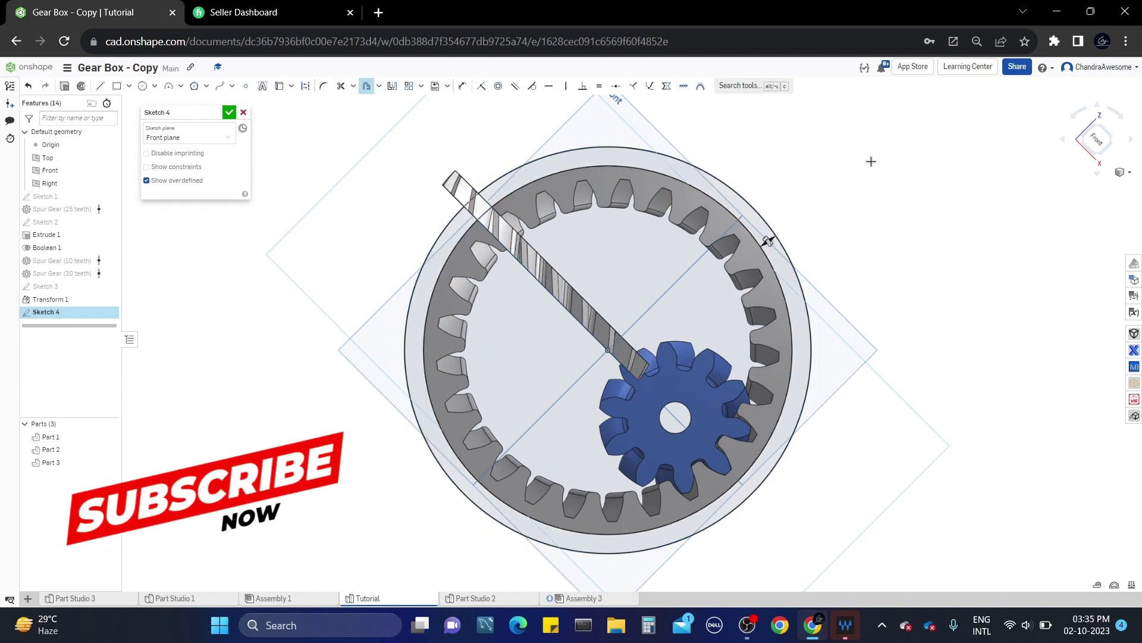
{"action": "left_click", "coordinate": [279, 86]}
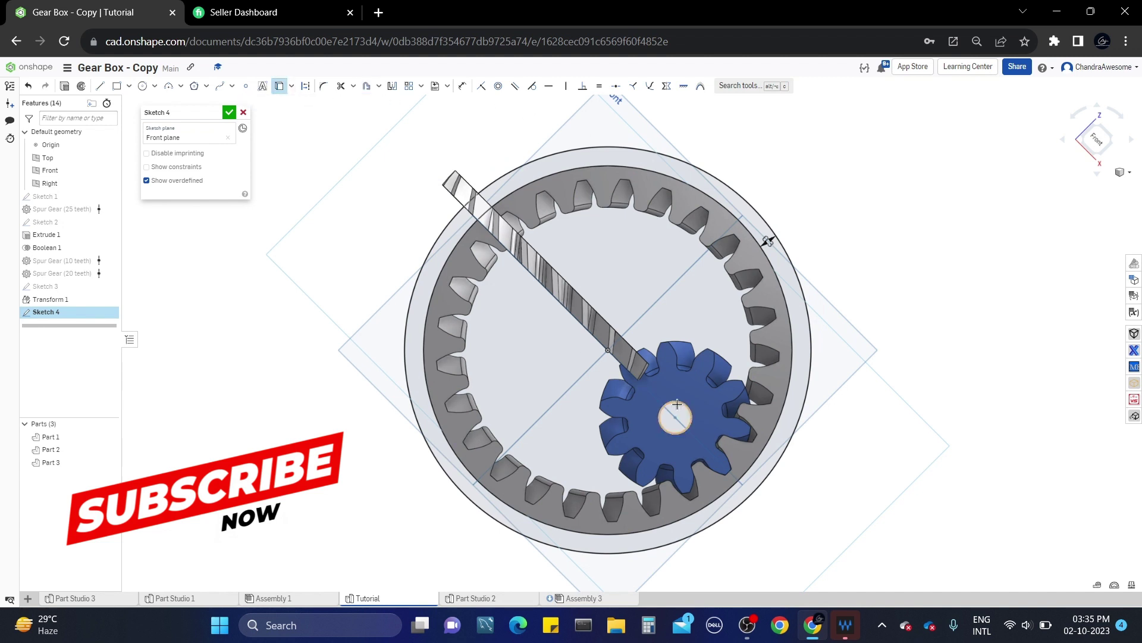
{"action": "left_click", "coordinate": [678, 405]}
{"action": "middle_click_drag", "start_coordinate": [932, 273], "coordinate": [851, 262]}
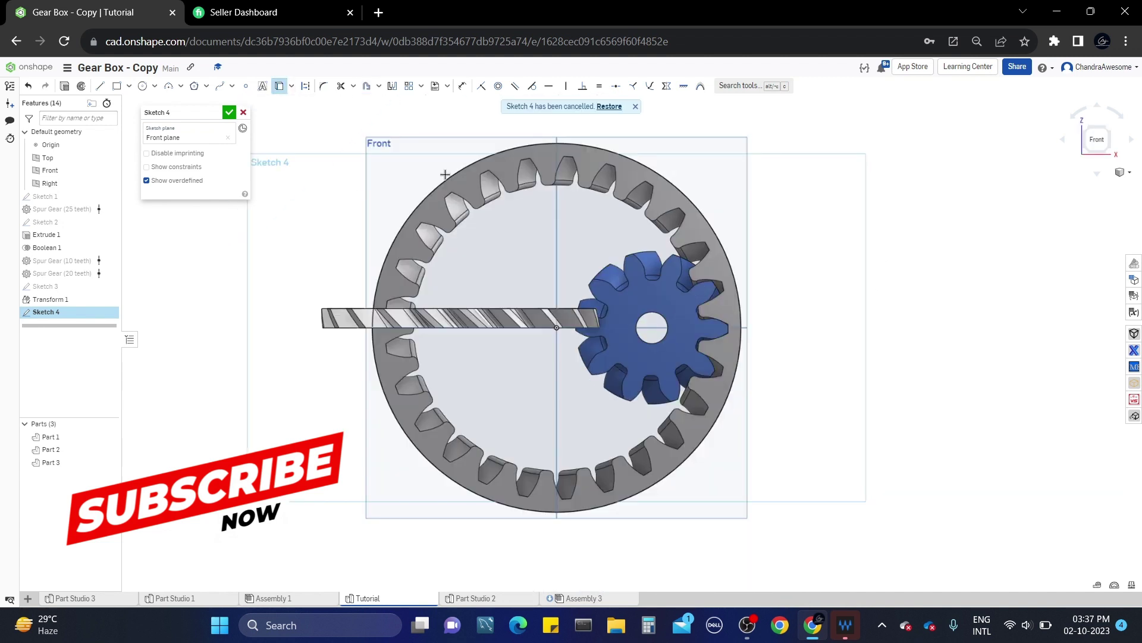
In a sketch on the Front plane, project the ring gear's outer circle and offset it outward by 0.35 in
{"action": "left_click", "coordinate": [444, 173]}
{"action": "left_click", "coordinate": [379, 86]}
{"action": "left_click", "coordinate": [380, 105]}
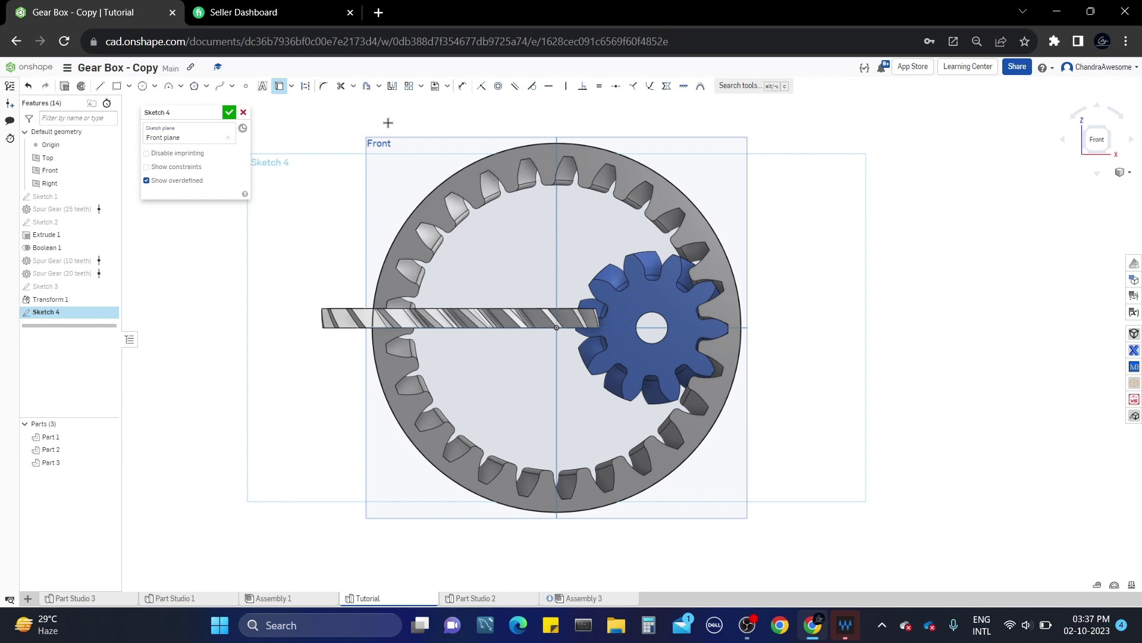
Draw a shallow three-point arc below the ring and align its centre vertically with the origin
{"action": "scroll", "coordinate": [393, 168], "scroll_direction": "down", "scroll_amount": 1}
{"action": "left_click", "coordinate": [169, 86]}
{"action": "left_click", "coordinate": [435, 492]}
{"action": "left_click", "coordinate": [601, 490]}
{"action": "left_click", "coordinate": [521, 471]}
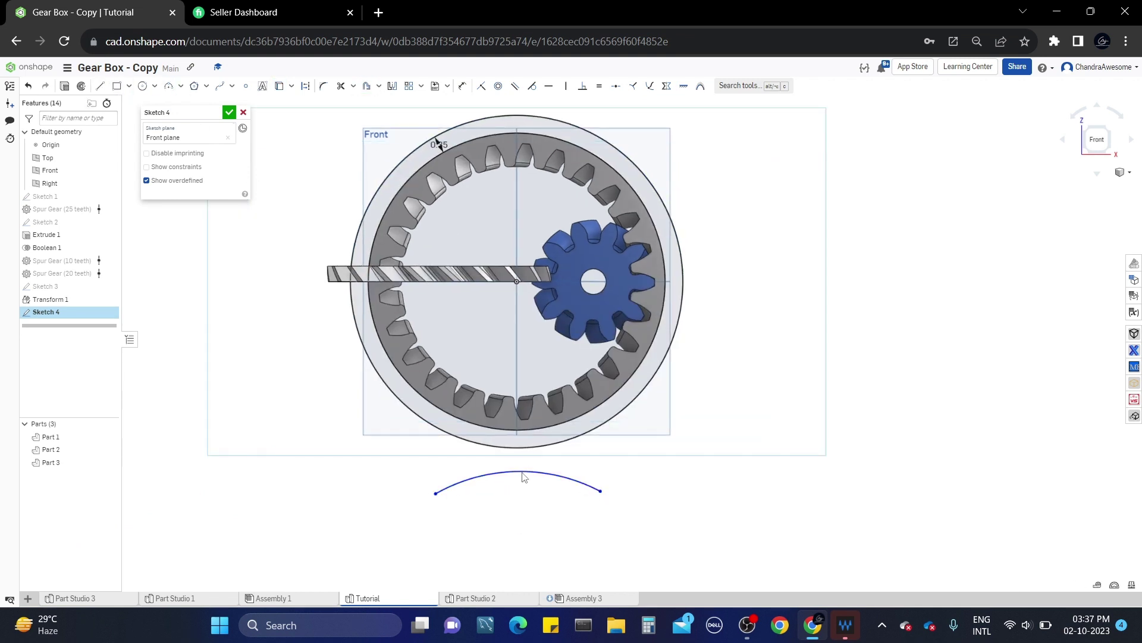
{"action": "scroll", "coordinate": [523, 430], "scroll_direction": "down", "scroll_amount": 2}
{"action": "left_click", "coordinate": [520, 567]}
{"action": "left_click", "coordinate": [519, 333]}
{"action": "left_click", "coordinate": [566, 86]}
Add a radius dimension to the arc below the ring and reposition it
{"action": "scroll", "coordinate": [542, 459], "scroll_direction": "up", "scroll_amount": 4}
{"action": "key", "text": "d"}
{"action": "left_click", "coordinate": [513, 454]}
{"action": "left_click", "coordinate": [510, 487]}
{"action": "type", "text": "4"}
{"action": "scroll", "coordinate": [583, 505], "scroll_direction": "down", "scroll_amount": 2}
{"action": "left_click_drag", "start_coordinate": [521, 436], "coordinate": [520, 477]}
{"action": "middle_click_drag", "start_coordinate": [521, 498], "coordinate": [516, 447]}
{"action": "scroll", "coordinate": [505, 415], "scroll_direction": "down", "scroll_amount": 2}
Dimension the arc's centre 8 in below the ring's centre and set the arc's radius to 4 in
{"action": "key", "text": "d"}
{"action": "left_click", "coordinate": [509, 553]}
{"action": "left_click", "coordinate": [509, 262]}
{"action": "left_click", "coordinate": [642, 442]}
{"action": "type", "text": "8"}
{"action": "left_click", "coordinate": [518, 458]}
{"action": "left_click", "coordinate": [517, 501]}
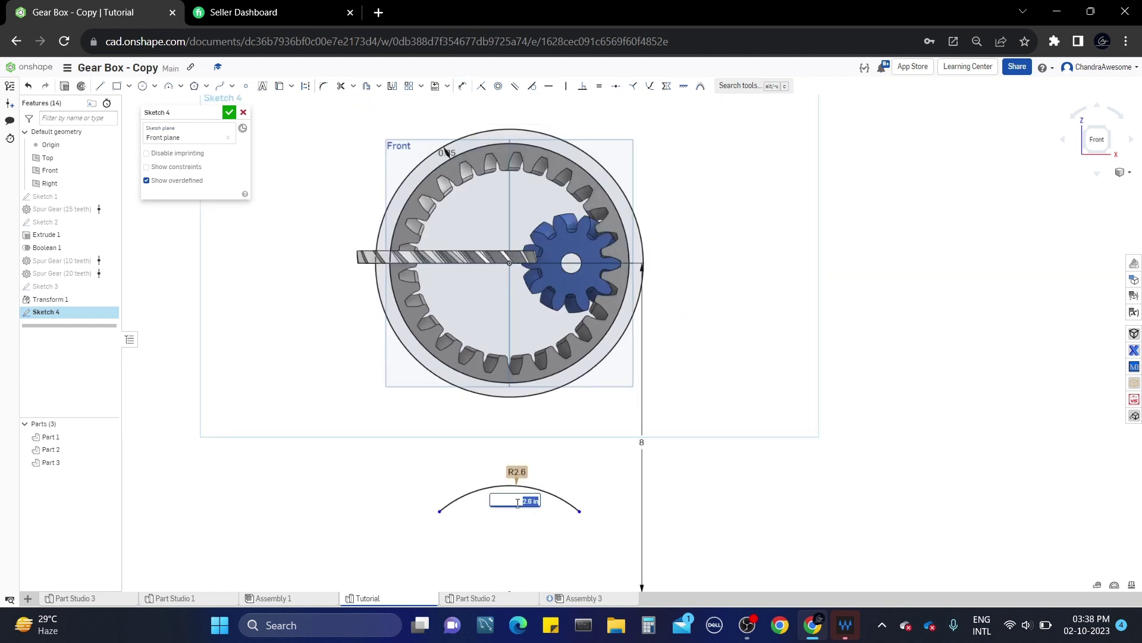
{"action": "type", "text": "4"}
{"action": "key", "text": "Return"}
Draw two inward-curving side arcs joining the outer circle to the lower arc, one on each side
{"action": "left_click", "coordinate": [169, 86]}
{"action": "left_click", "coordinate": [405, 346]}
{"action": "left_click", "coordinate": [422, 453]}
{"action": "left_click", "coordinate": [428, 423]}
{"action": "left_click", "coordinate": [633, 313]}
{"action": "left_click", "coordinate": [602, 456]}
{"action": "left_click", "coordinate": [589, 438]}
{"action": "key", "text": "Escape"}
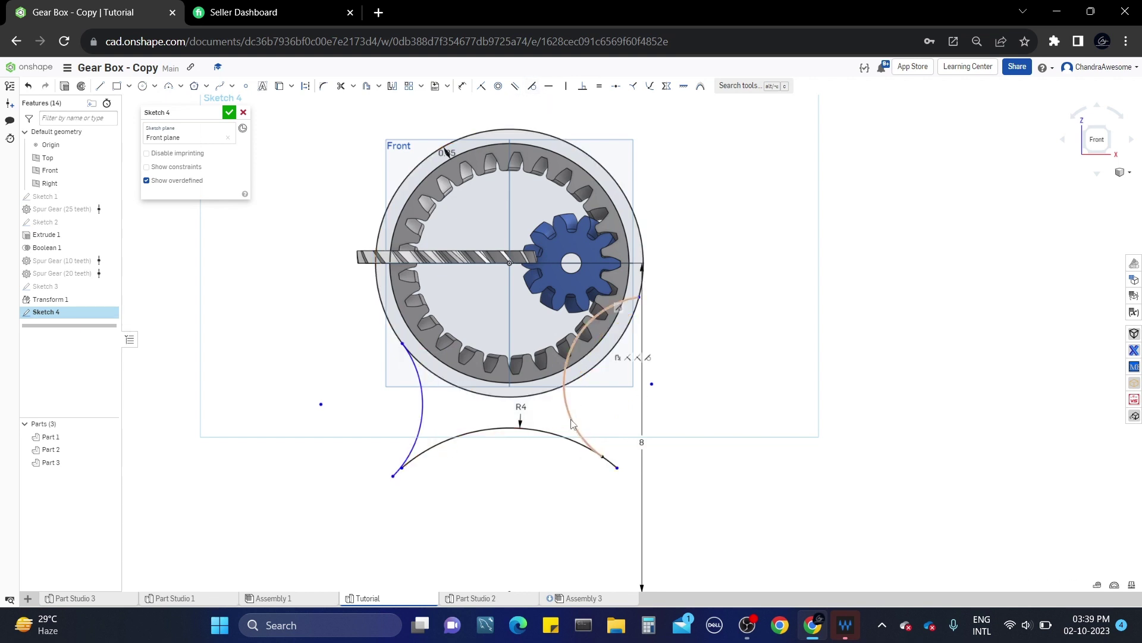
Constrain the two side arcs of the stand to be equal
{"action": "middle_click_drag", "start_coordinate": [603, 457], "coordinate": [582, 456]}
{"action": "key", "text": "d"}
{"action": "left_click", "coordinate": [559, 422]}
{"action": "key", "text": "Escape"}
{"action": "left_click", "coordinate": [558, 421]}
{"action": "left_click", "coordinate": [403, 409]}
{"action": "left_click", "coordinate": [599, 87]}
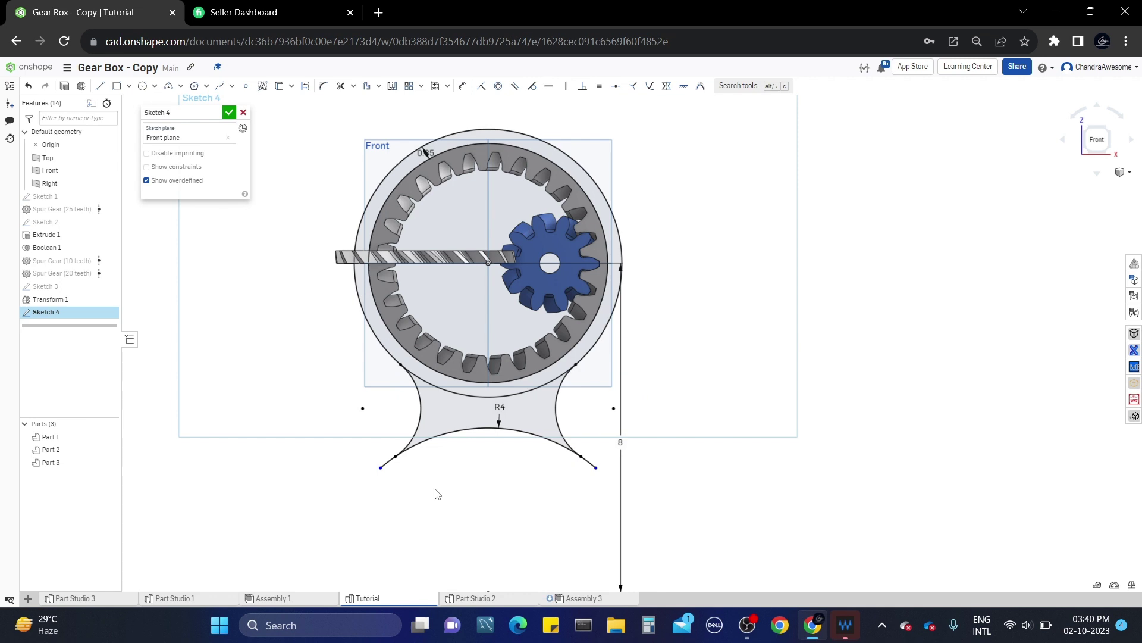
Offset the lower arc of the stand downward by 0.15 in
{"action": "left_click", "coordinate": [367, 87]}
{"action": "left_click", "coordinate": [487, 428]}
{"action": "left_click", "coordinate": [487, 408]}
{"action": "left_click", "coordinate": [470, 467]}
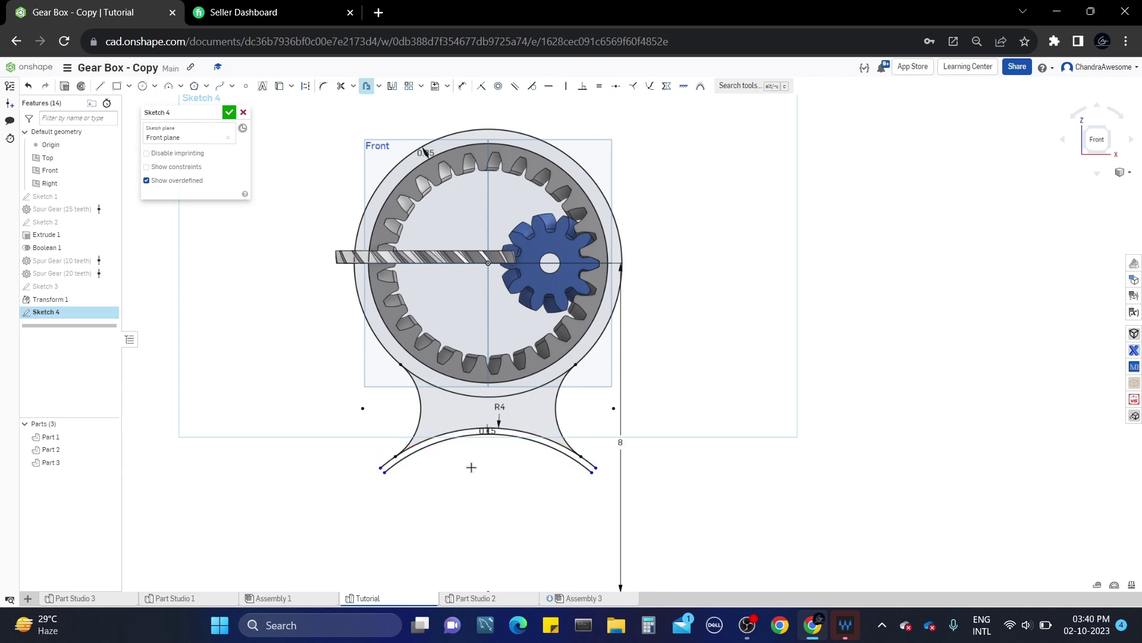
Close both ends of the stand's base with short vertical lines from the side arcs' lower ends to the offset arc
{"action": "scroll", "coordinate": [392, 468], "scroll_direction": "up", "scroll_amount": 3}
{"action": "key", "text": "l"}
{"action": "left_click", "coordinate": [399, 445]}
{"action": "left_click", "coordinate": [399, 460]}
{"action": "key", "text": "Escape"}
{"action": "key", "text": "l"}
{"action": "left_click", "coordinate": [753, 445]}
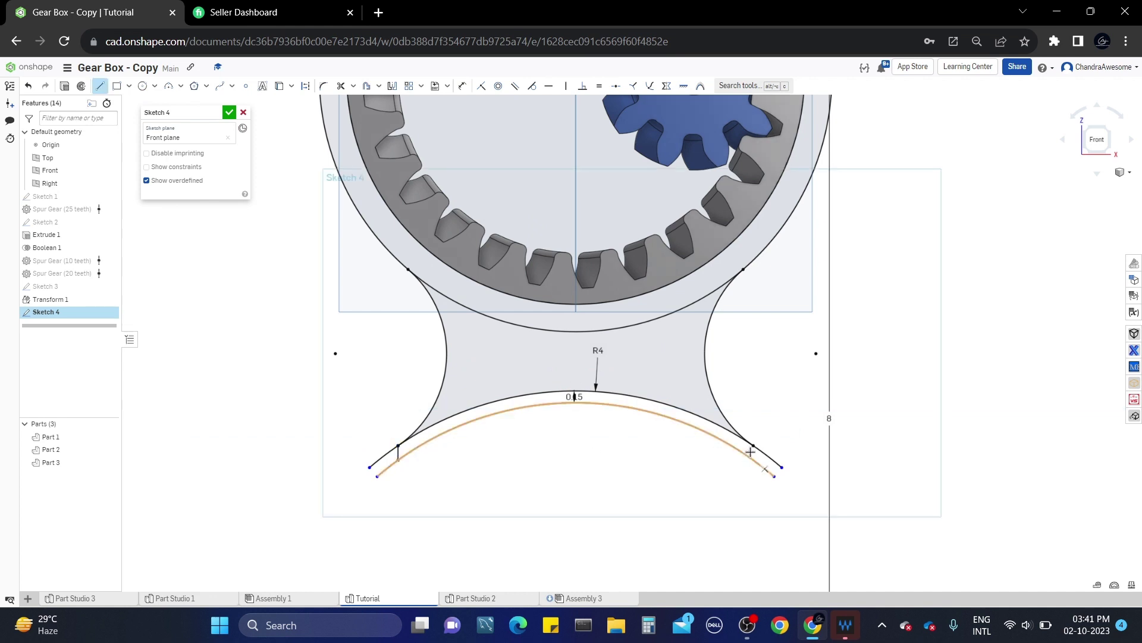
{"action": "left_click", "coordinate": [753, 460]}
Join the two lower arcs at their middle with a short vertical line and finish the sketch
{"action": "scroll", "coordinate": [849, 428], "scroll_direction": "down", "scroll_amount": 2}
{"action": "middle_click_drag", "start_coordinate": [517, 372], "coordinate": [339, 390]}
{"action": "scroll", "coordinate": [491, 408], "scroll_direction": "up", "scroll_amount": 3}
{"action": "key", "text": "l"}
{"action": "key", "text": "Escape"}
{"action": "scroll", "coordinate": [501, 489], "scroll_direction": "down", "scroll_amount": 1}
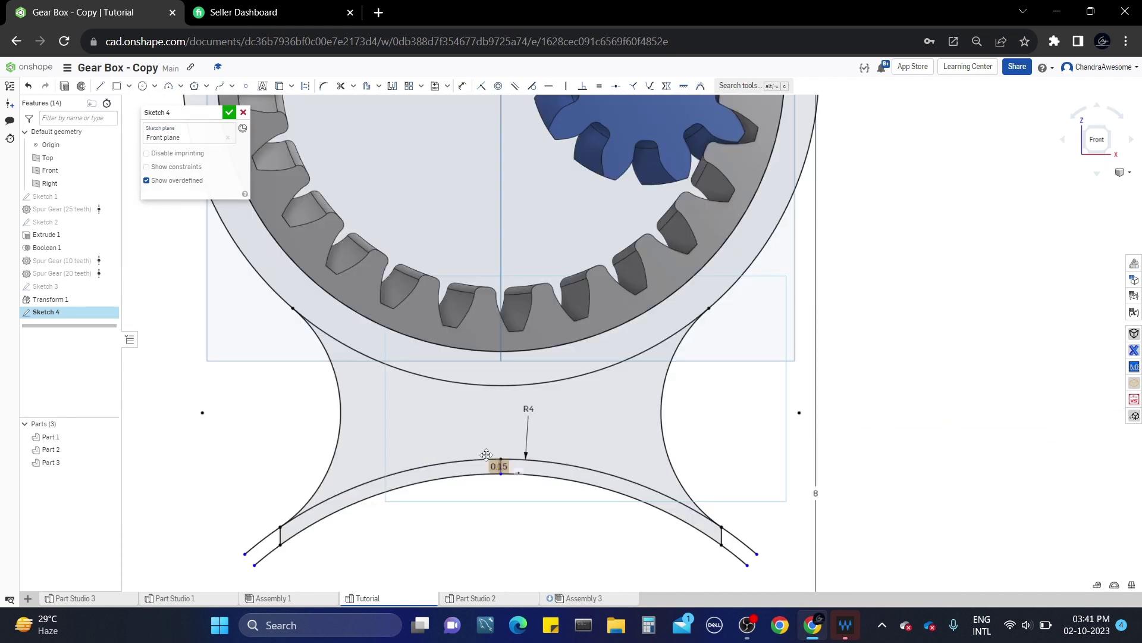
{"action": "left_click_drag", "start_coordinate": [499, 465], "coordinate": [461, 433]}
{"action": "scroll", "coordinate": [532, 502], "scroll_direction": "down", "scroll_amount": 2}
{"action": "left_click", "coordinate": [227, 112]}
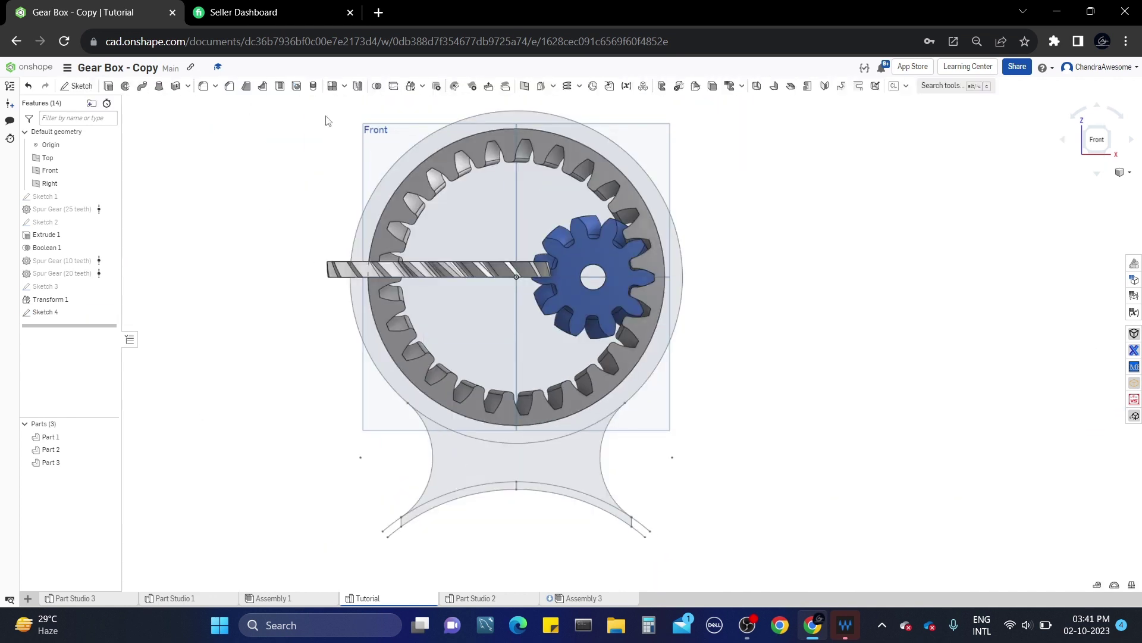
Extrude the housing's outer ring and the stand region of the sketch 0.3 in as a new part
{"action": "left_click", "coordinate": [451, 131]}
{"action": "right_click_drag", "start_coordinate": [452, 131], "coordinate": [487, 146]}
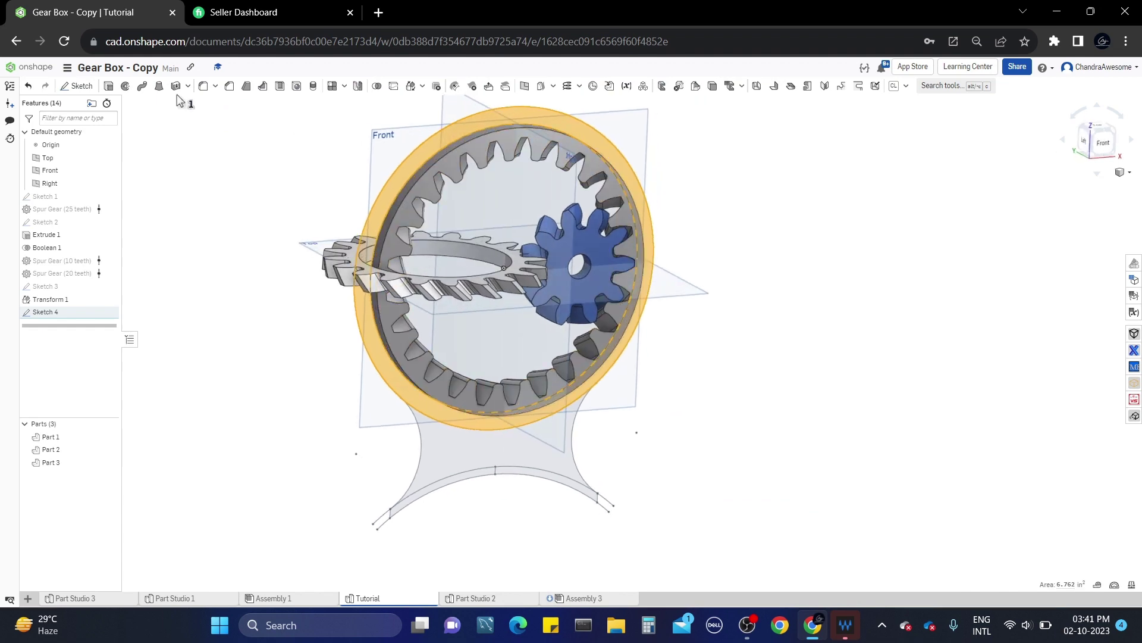
{"action": "left_click", "coordinate": [109, 86]}
{"action": "right_click_drag", "start_coordinate": [344, 171], "coordinate": [365, 336]}
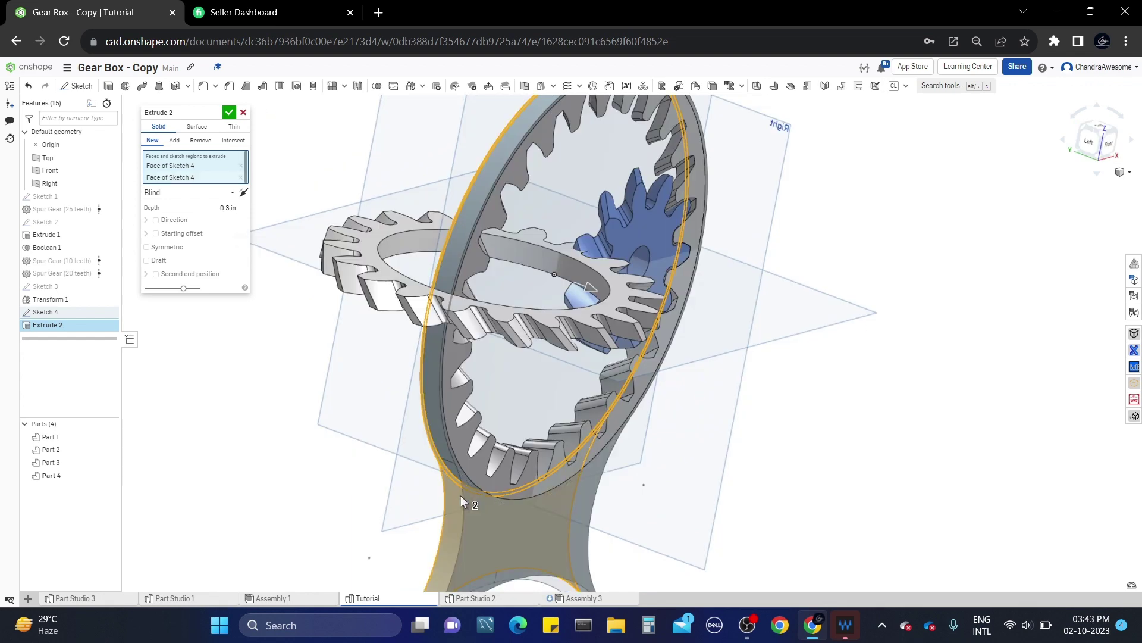
{"action": "right_click_drag", "start_coordinate": [461, 495], "coordinate": [430, 438]}
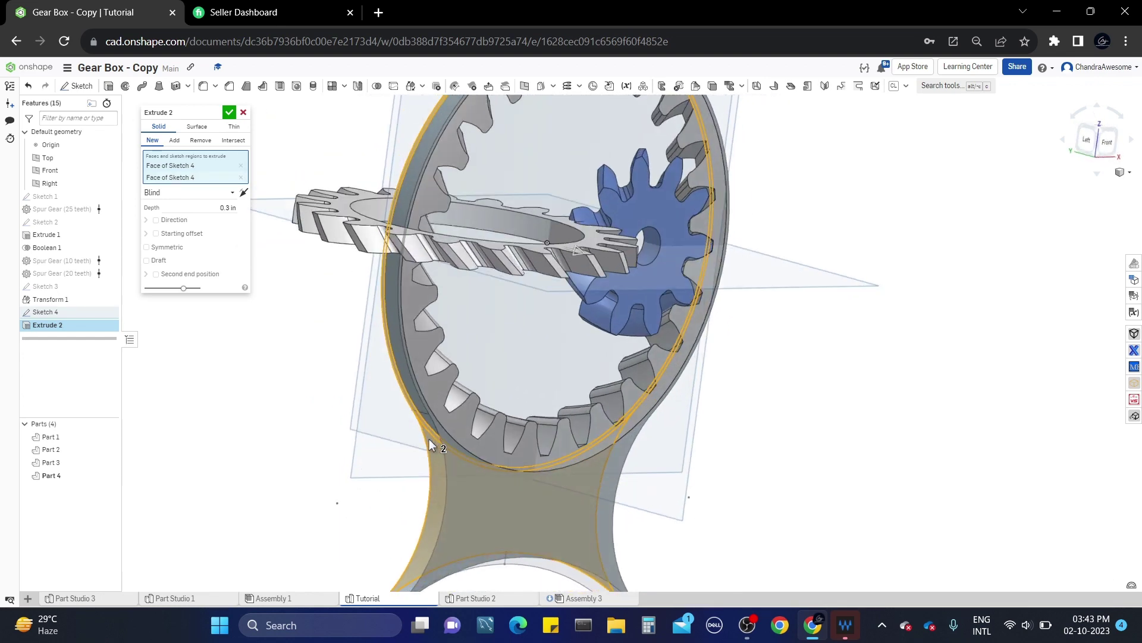
{"action": "left_click", "coordinate": [233, 117]}
Show Sketch 4 again so that the stand's base strip is available
{"action": "scroll", "coordinate": [433, 355], "scroll_direction": "down", "scroll_amount": 1}
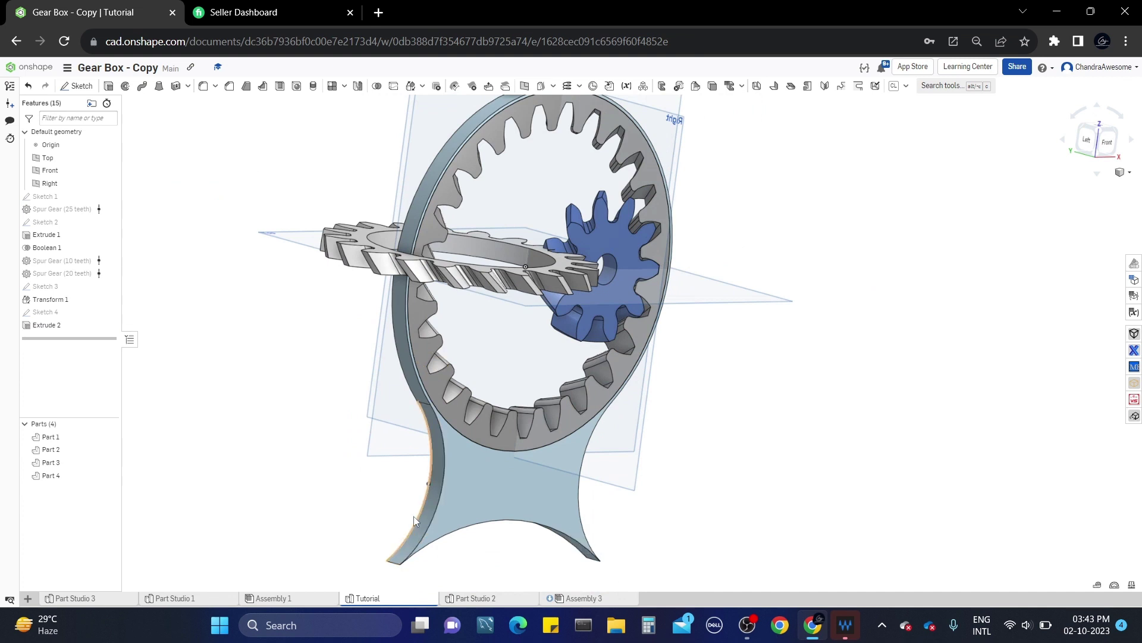
{"action": "middle_click_drag", "start_coordinate": [413, 516], "coordinate": [395, 429]}
{"action": "scroll", "coordinate": [395, 430], "scroll_direction": "down", "scroll_amount": 1}
{"action": "right_click_drag", "start_coordinate": [480, 479], "coordinate": [478, 451]}
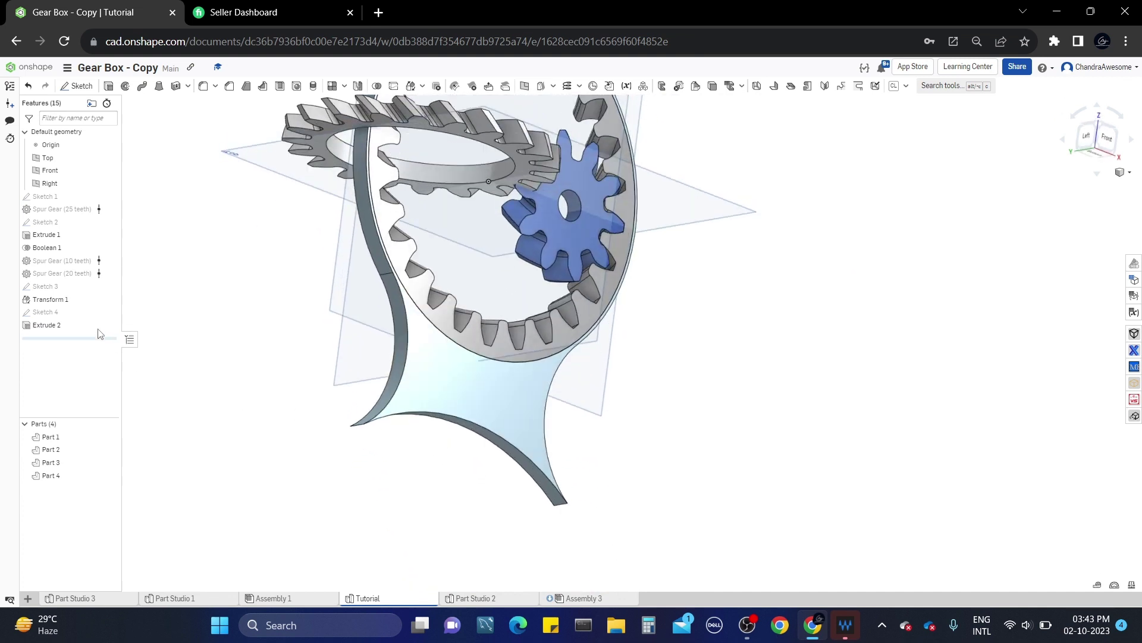
{"action": "left_click", "coordinate": [109, 312]}
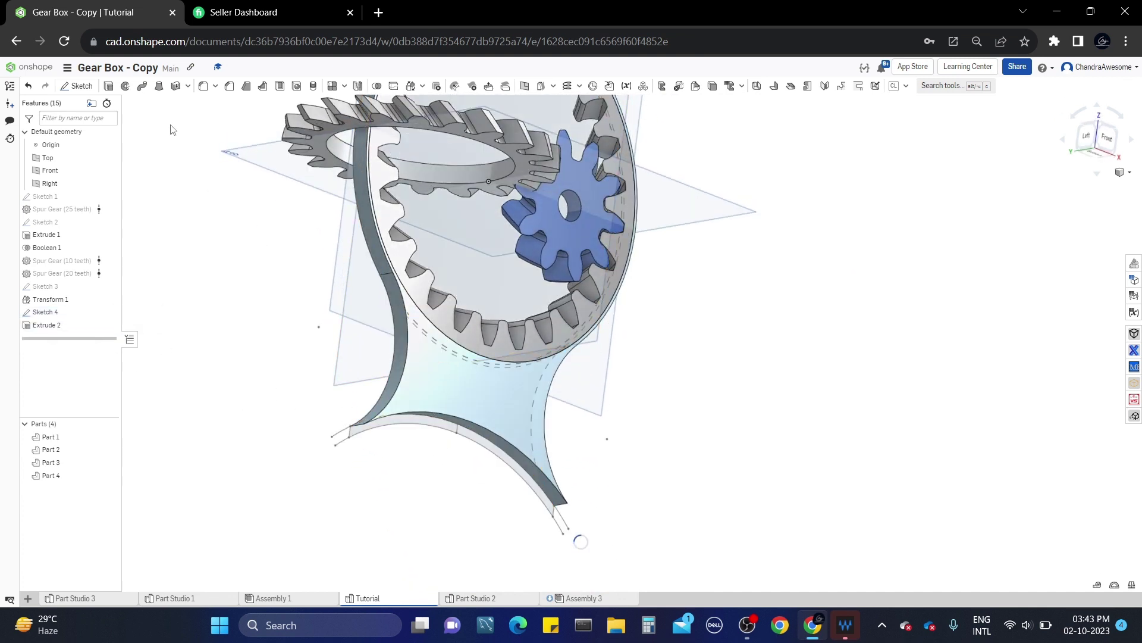
Revolve one half of the stand's base strip fully about the short vertical line at its middle
{"action": "left_click", "coordinate": [125, 85]}
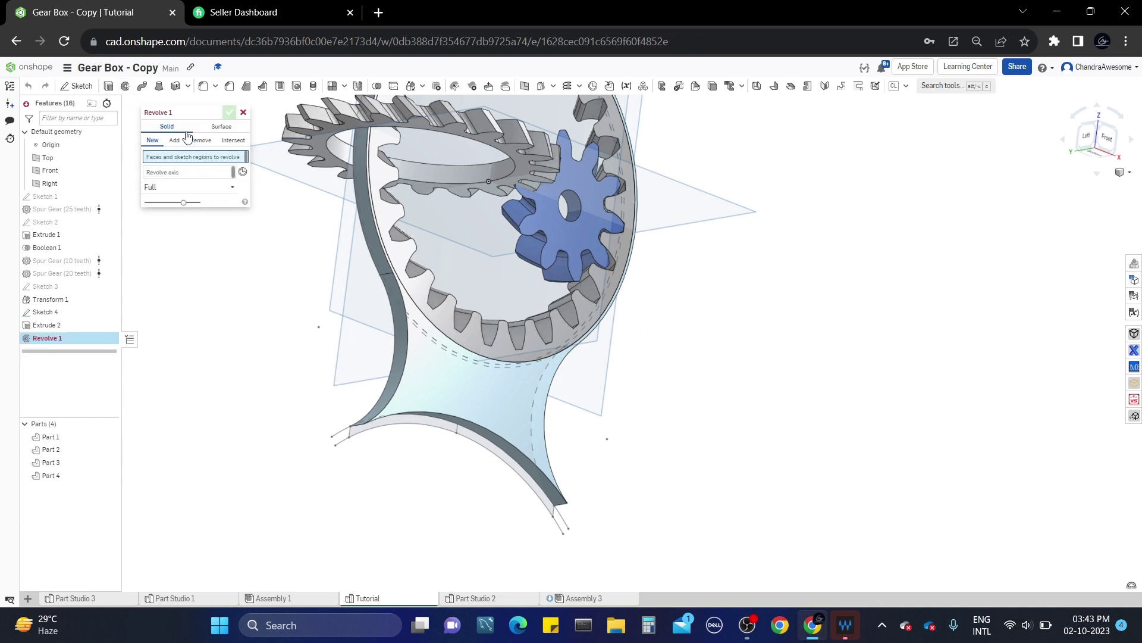
{"action": "scroll", "coordinate": [354, 417], "scroll_direction": "up", "scroll_amount": 5}
{"action": "left_click", "coordinate": [433, 405]}
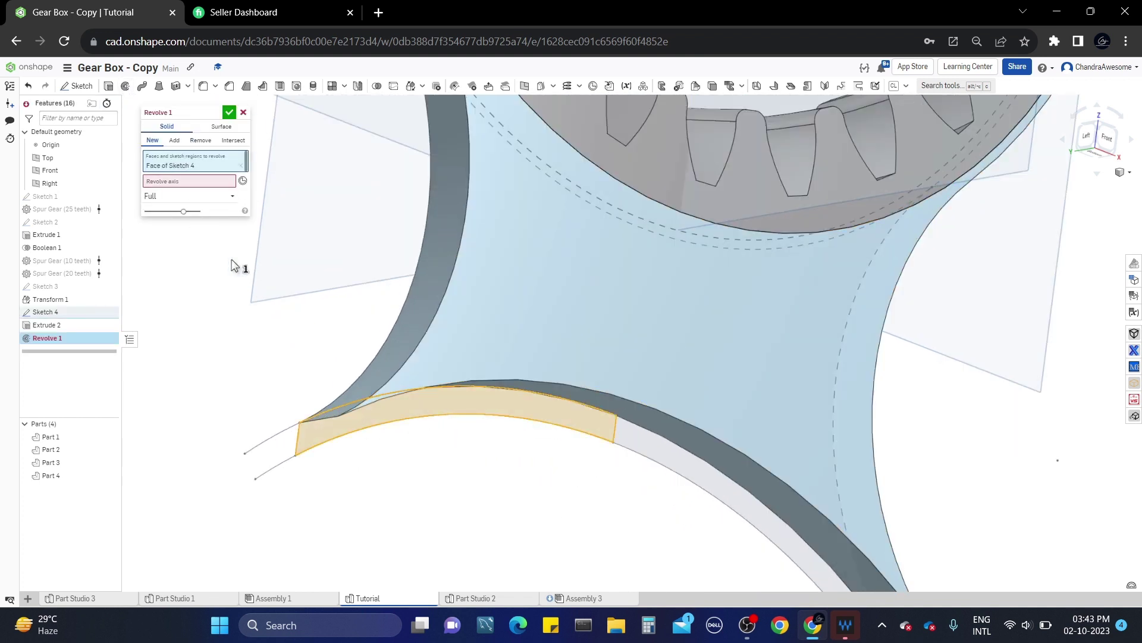
{"action": "left_click", "coordinate": [220, 181]}
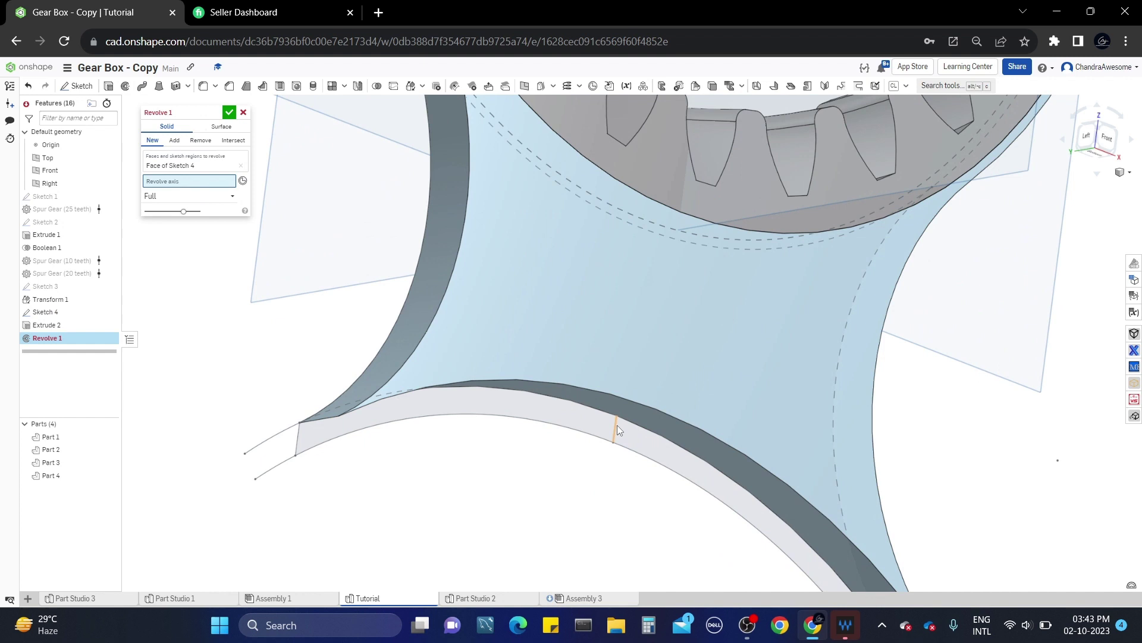
{"action": "left_click", "coordinate": [616, 426]}
{"action": "scroll", "coordinate": [617, 423], "scroll_direction": "down", "scroll_amount": 5}
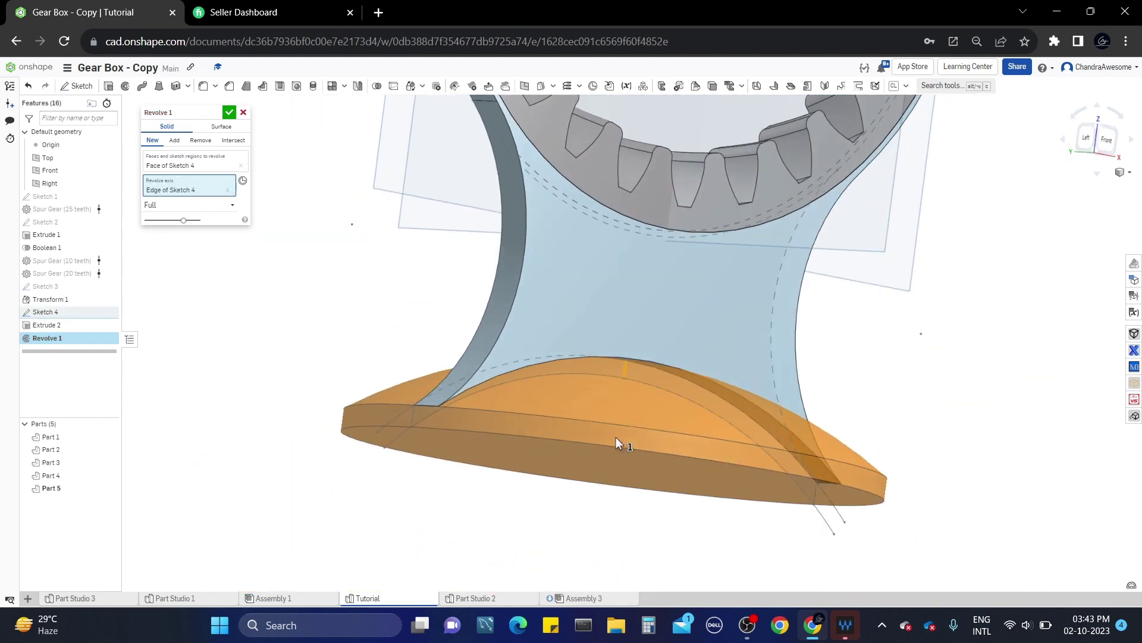
Try adding the revolved base to the housing part, switch it back to a new part and finish the revolve
{"action": "left_click", "coordinate": [178, 144]}
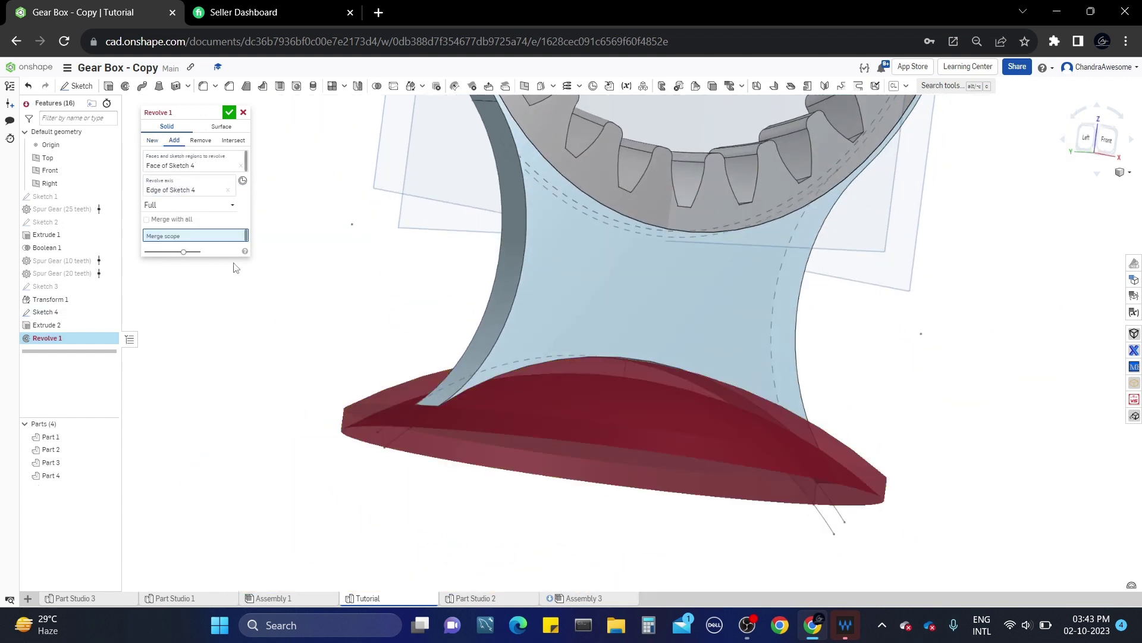
{"action": "left_click", "coordinate": [506, 336]}
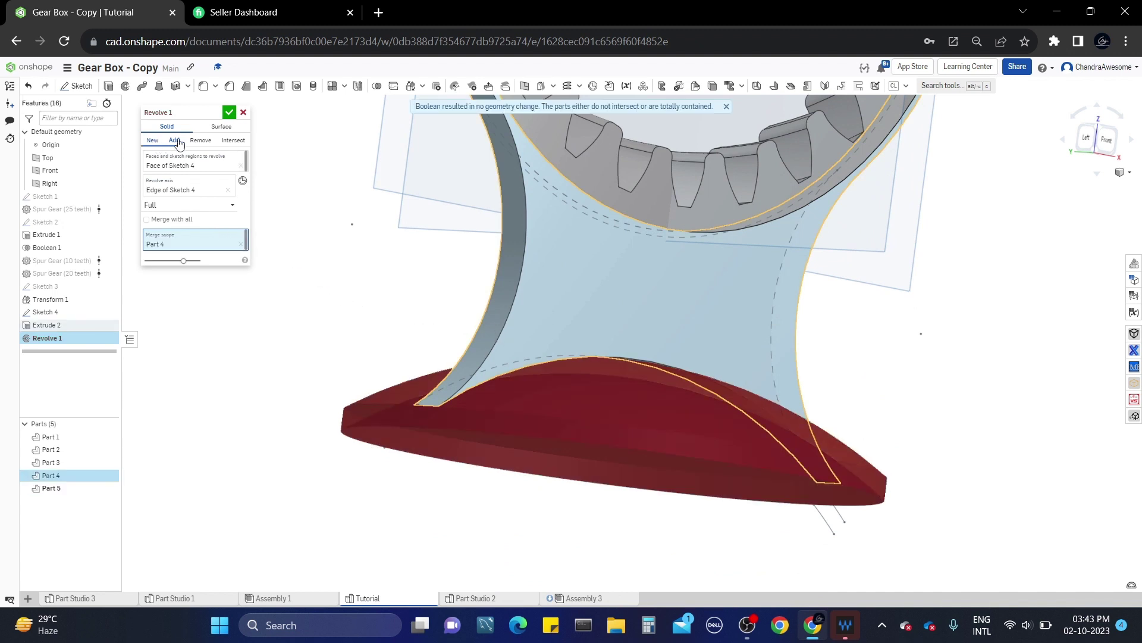
{"action": "left_click", "coordinate": [152, 140]}
{"action": "left_click", "coordinate": [230, 112]}
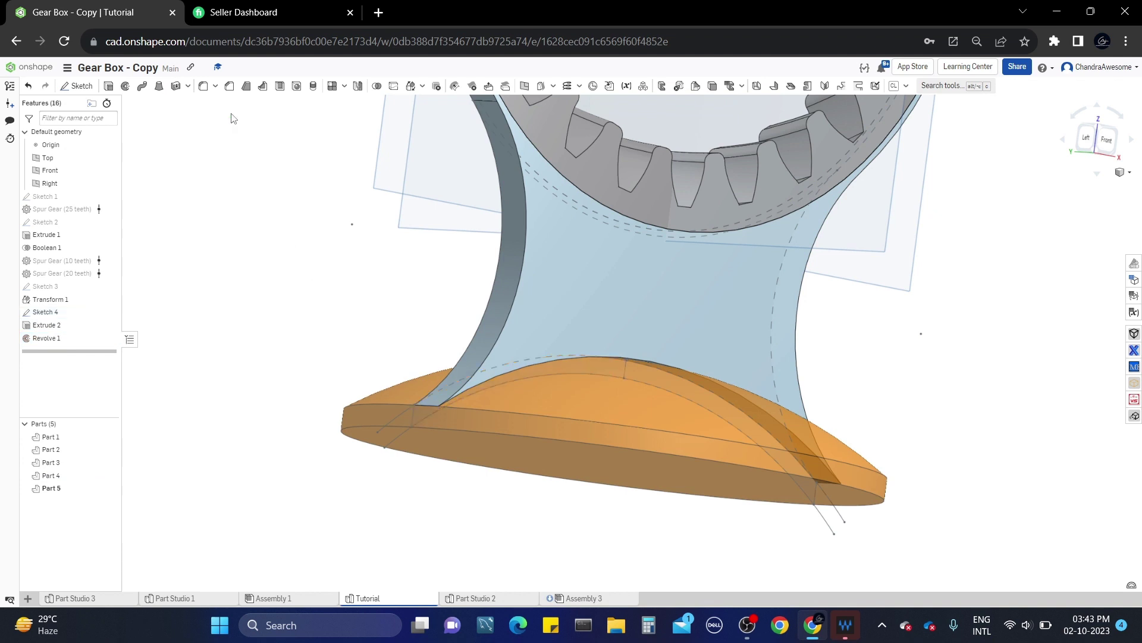
Offset the top and outer side faces of the revolved base outward by 0.03 in with Move face
{"action": "right_click_drag", "start_coordinate": [523, 310], "coordinate": [476, 363]}
{"action": "scroll", "coordinate": [473, 358], "scroll_direction": "up", "scroll_amount": 5}
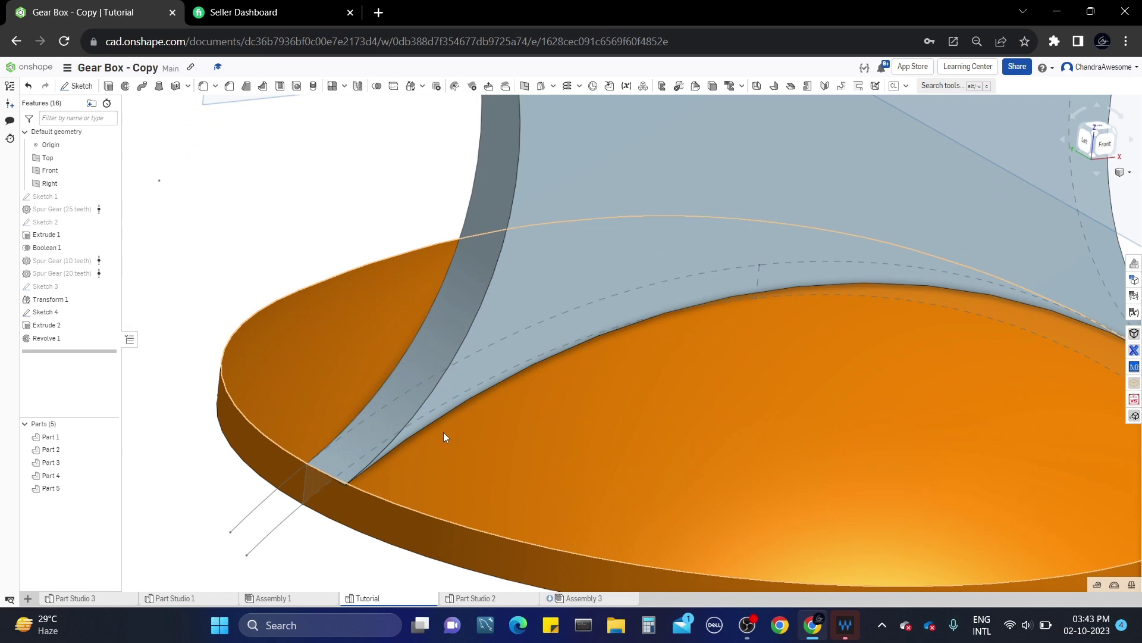
{"action": "right_click_drag", "start_coordinate": [440, 421], "coordinate": [528, 403]}
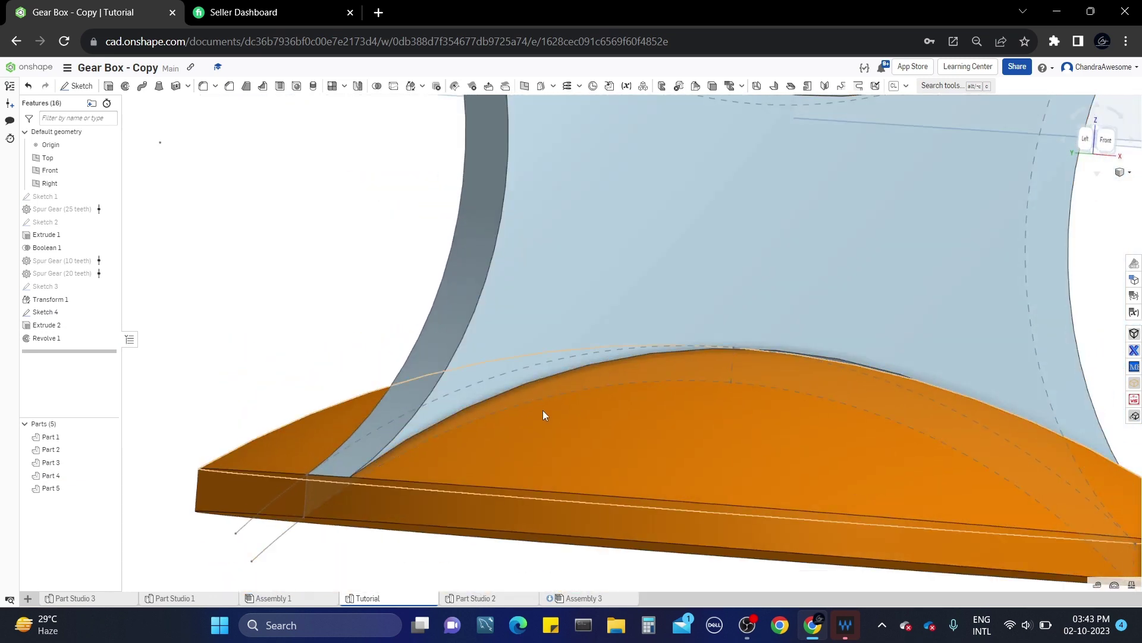
{"action": "scroll", "coordinate": [544, 423], "scroll_direction": "down", "scroll_amount": 5}
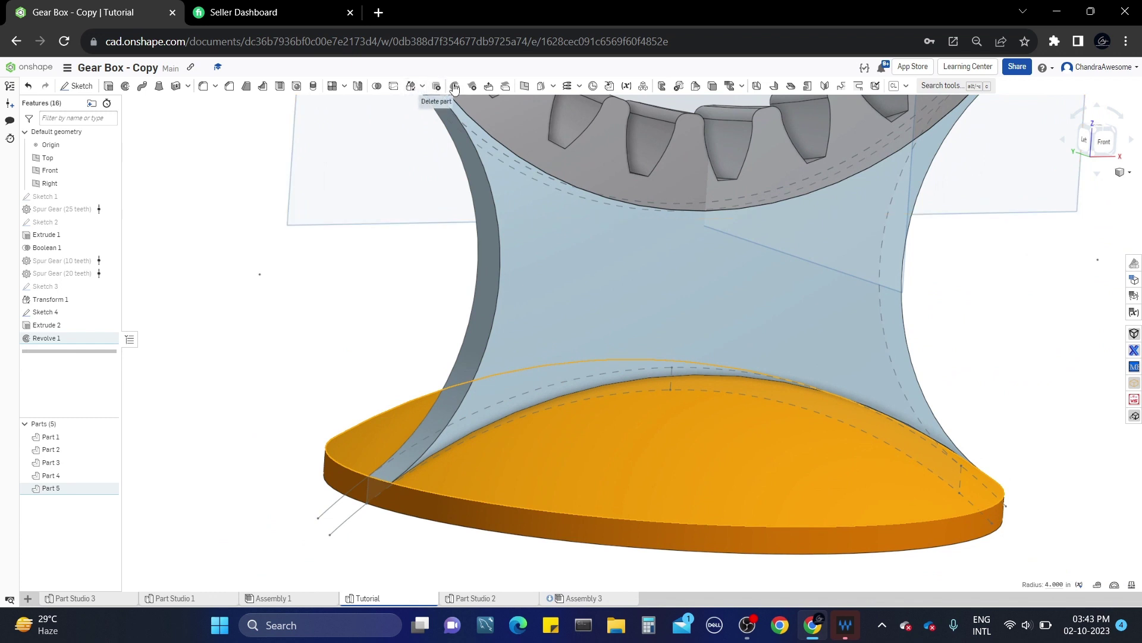
{"action": "left_click", "coordinate": [489, 87]}
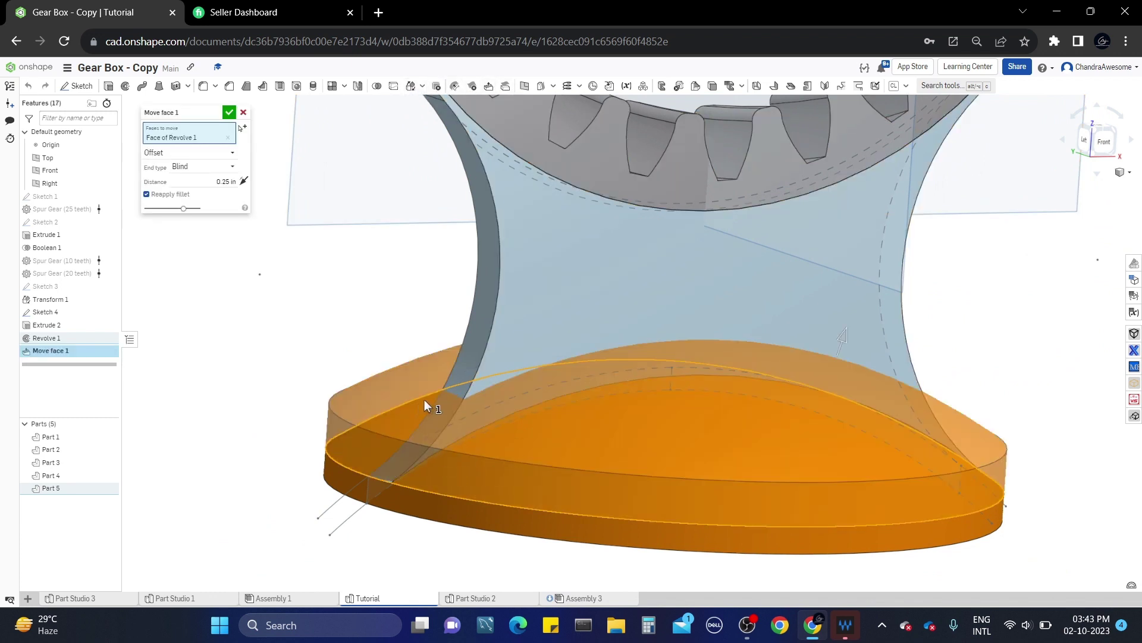
{"action": "left_click", "coordinate": [423, 405]}
{"action": "scroll", "coordinate": [404, 407], "scroll_direction": "up", "scroll_amount": 5}
{"action": "left_click", "coordinate": [213, 189]}
{"action": "right_click_drag", "start_coordinate": [250, 368], "coordinate": [260, 445]}
{"action": "scroll", "coordinate": [261, 445], "scroll_direction": "up", "scroll_amount": 2}
{"action": "scroll", "coordinate": [214, 190], "scroll_direction": "up", "scroll_amount": 1}
{"action": "key", "text": "Up"}
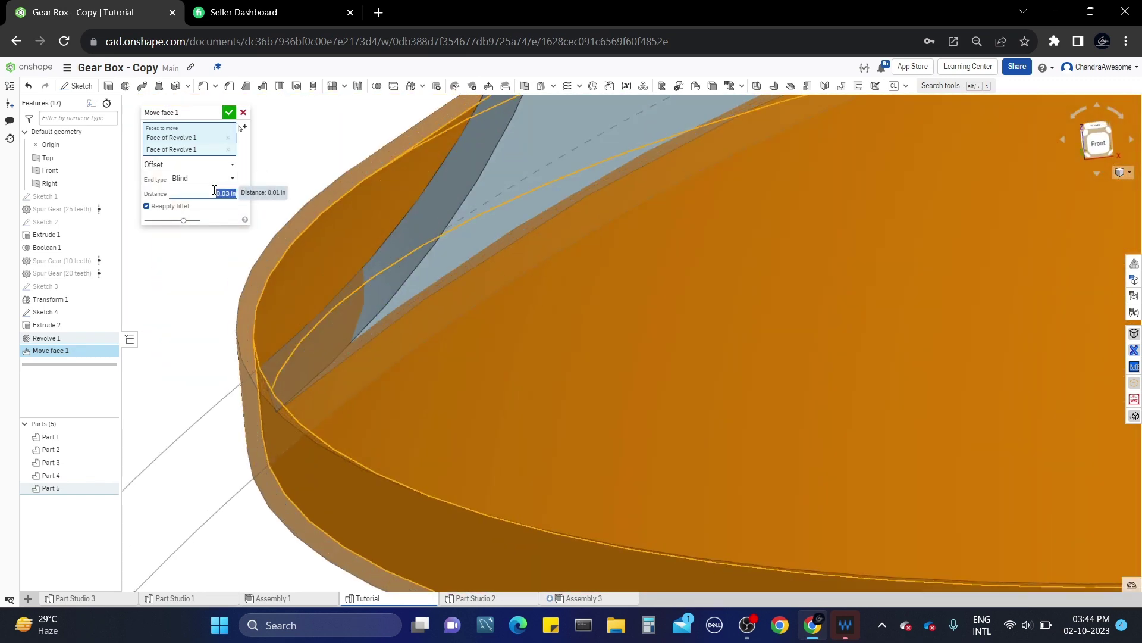
{"action": "key", "text": "Return"}
{"action": "scroll", "coordinate": [426, 364], "scroll_direction": "down", "scroll_amount": 4}
{"action": "right_click_drag", "start_coordinate": [637, 304], "coordinate": [567, 363]}
{"action": "key", "text": "Return"}
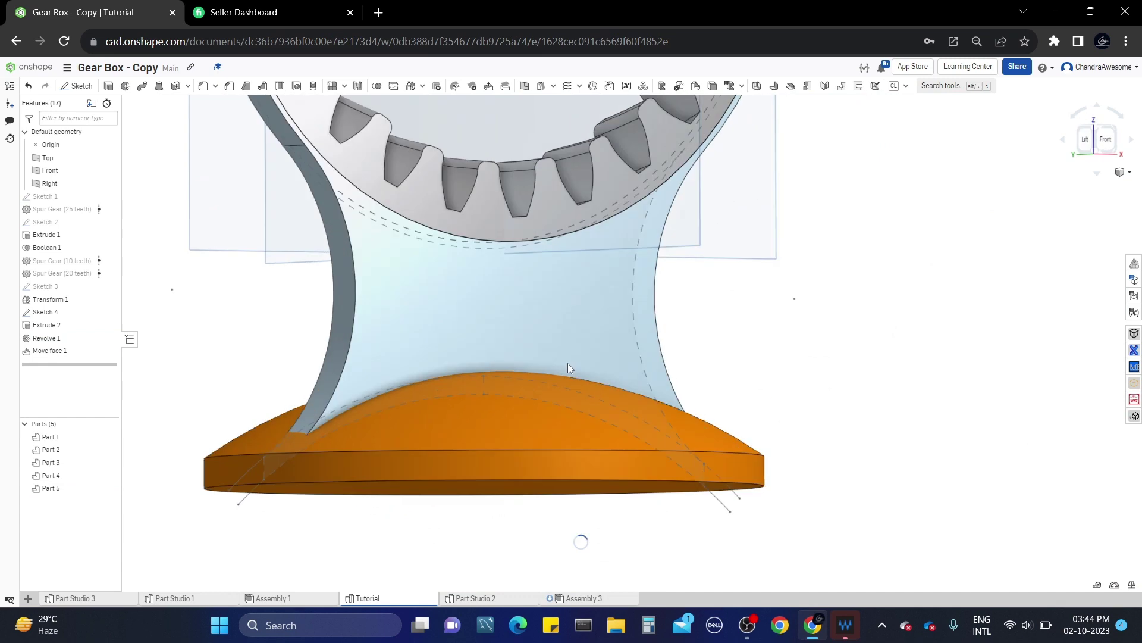
{"action": "scroll", "coordinate": [481, 506], "scroll_direction": "down", "scroll_amount": 3}
{"action": "right_click_drag", "start_coordinate": [470, 450], "coordinate": [275, 196]}
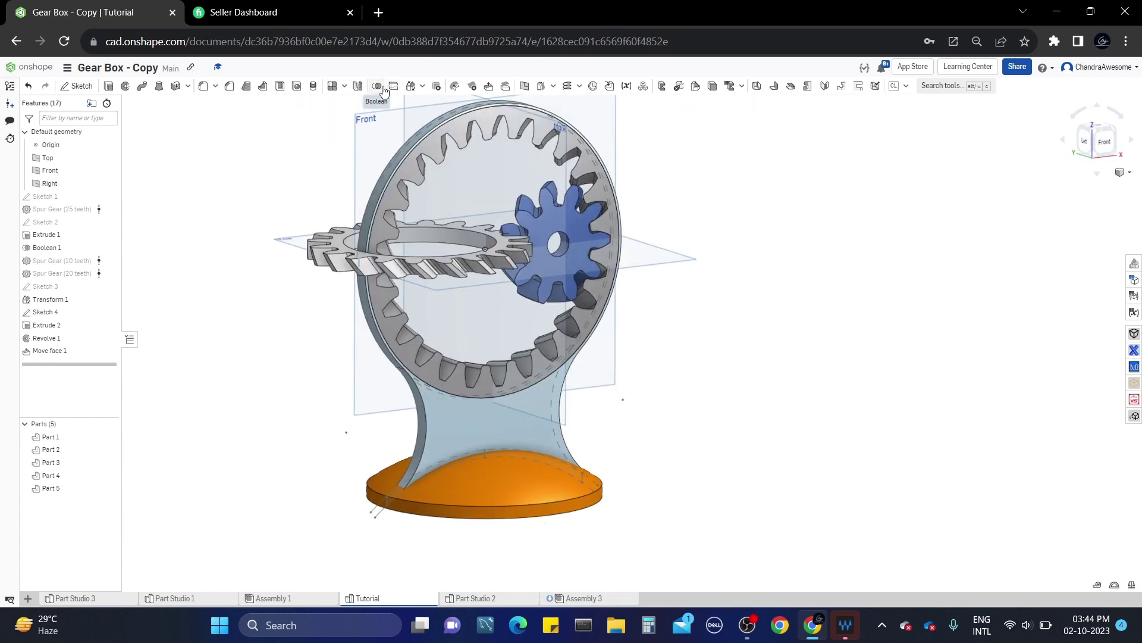
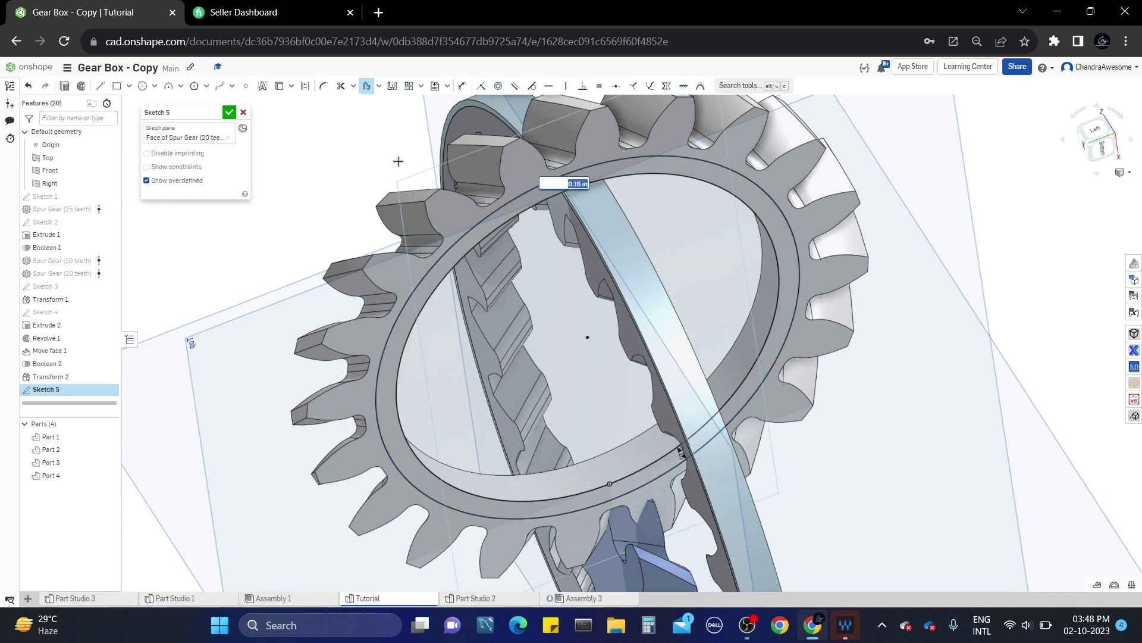
Offset the perpendicular gear's bore edge outward by 0.15 in and inward by 0.1 in in the sketch
{"action": "key", "text": "Return"}
{"action": "left_click", "coordinate": [558, 154]}
{"action": "left_click", "coordinate": [355, 164]}
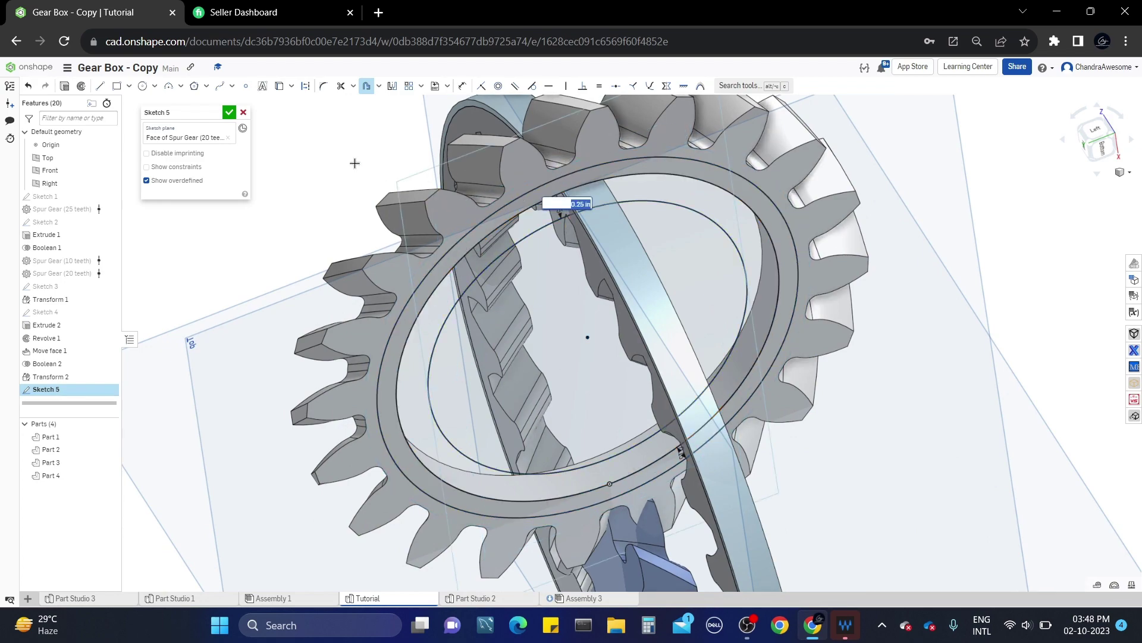
{"action": "type", "text": "0.1"}
{"action": "key", "text": "Return"}
Set the inward offset of the gear's bore edge to 0.02 in
{"action": "right_click_drag", "start_coordinate": [354, 163], "coordinate": [441, 173]}
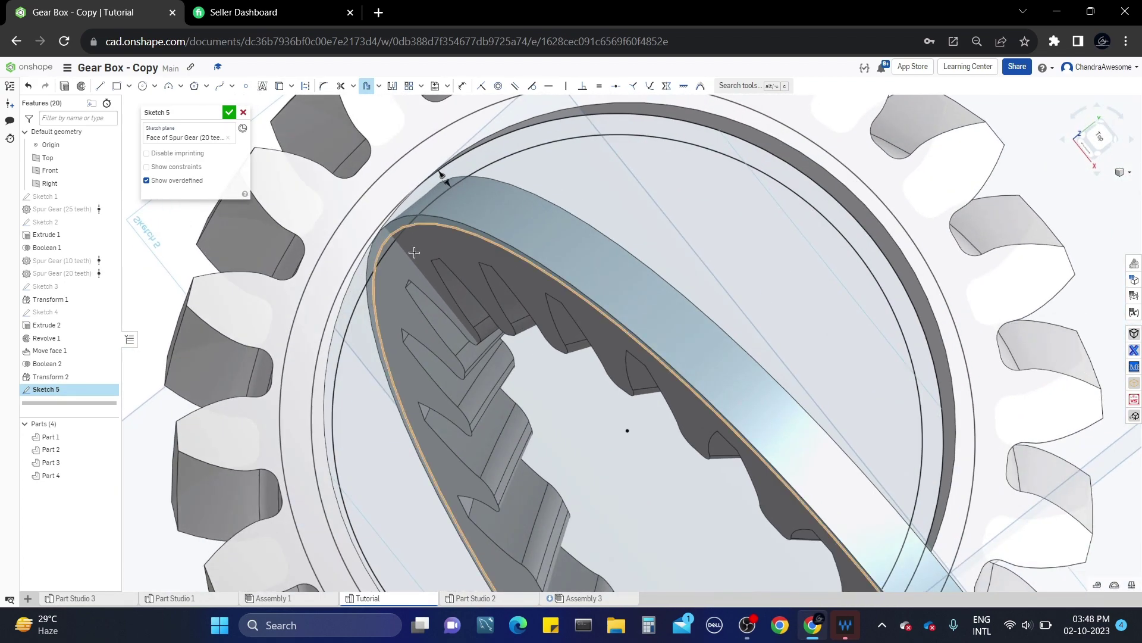
{"action": "scroll", "coordinate": [441, 173], "scroll_direction": "up", "scroll_amount": 2}
{"action": "left_click", "coordinate": [1098, 137]}
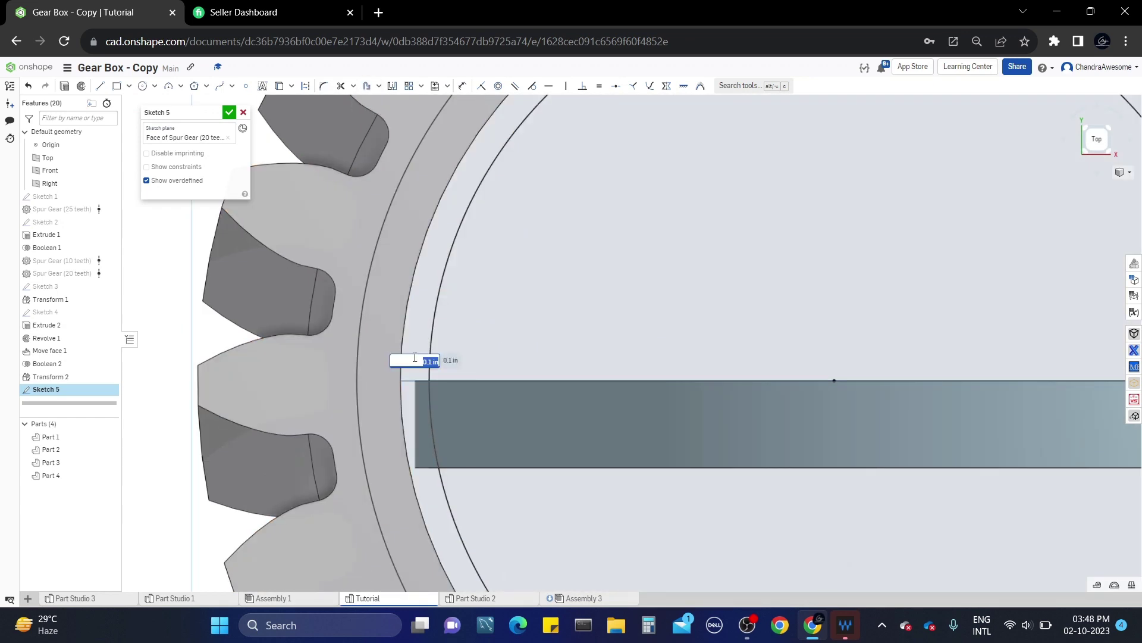
{"action": "type", "text": "0.02"}
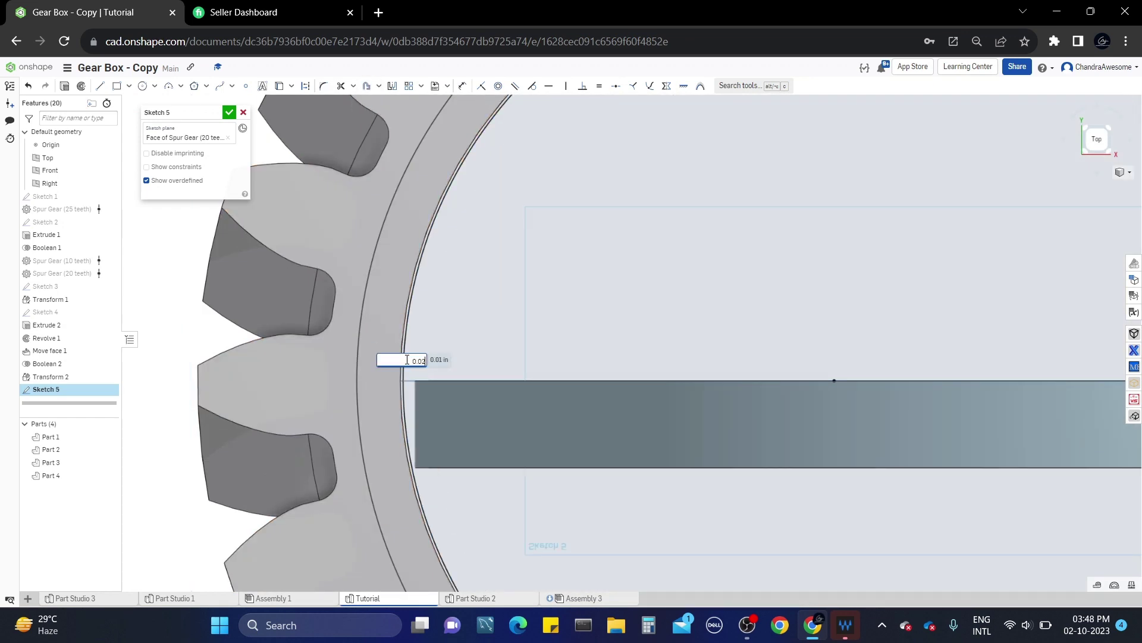
{"action": "key", "text": "Return"}
Set the inward offset of the gear's bore edge to 0.025 in, checking its clearance to the housing ring
{"action": "scroll", "coordinate": [472, 369], "scroll_direction": "down", "scroll_amount": 3}
{"action": "right_click_drag", "start_coordinate": [509, 409], "coordinate": [461, 384]}
{"action": "scroll", "coordinate": [459, 383], "scroll_direction": "up", "scroll_amount": 3}
{"action": "middle_click_drag", "start_coordinate": [440, 381], "coordinate": [424, 409]}
{"action": "scroll", "coordinate": [425, 409], "scroll_direction": "down", "scroll_amount": 4}
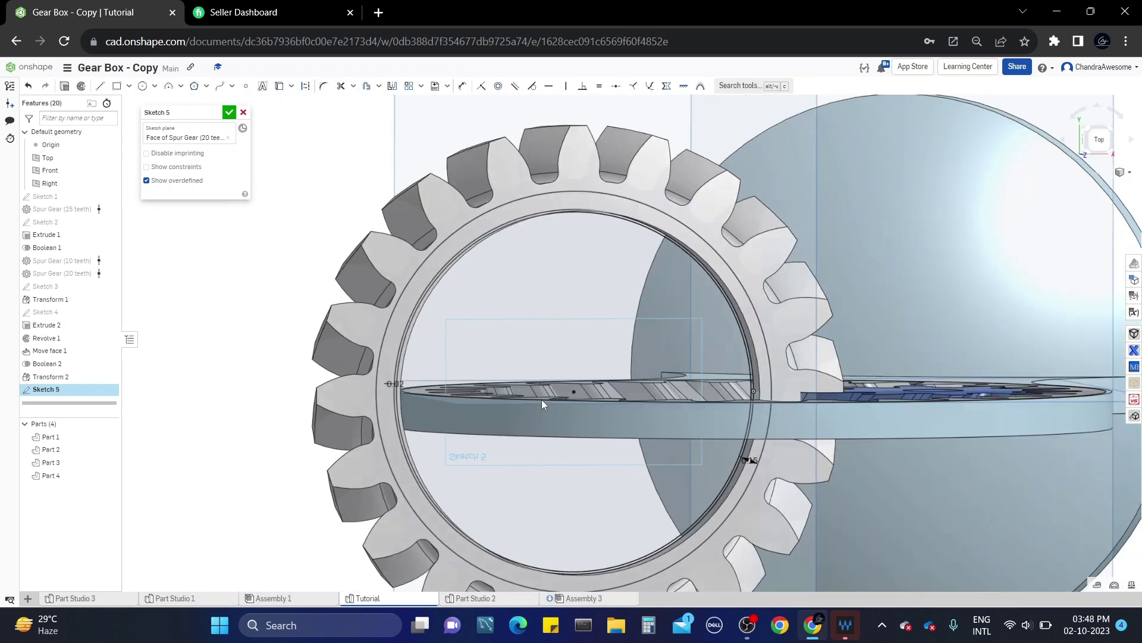
{"action": "key", "text": "n"}
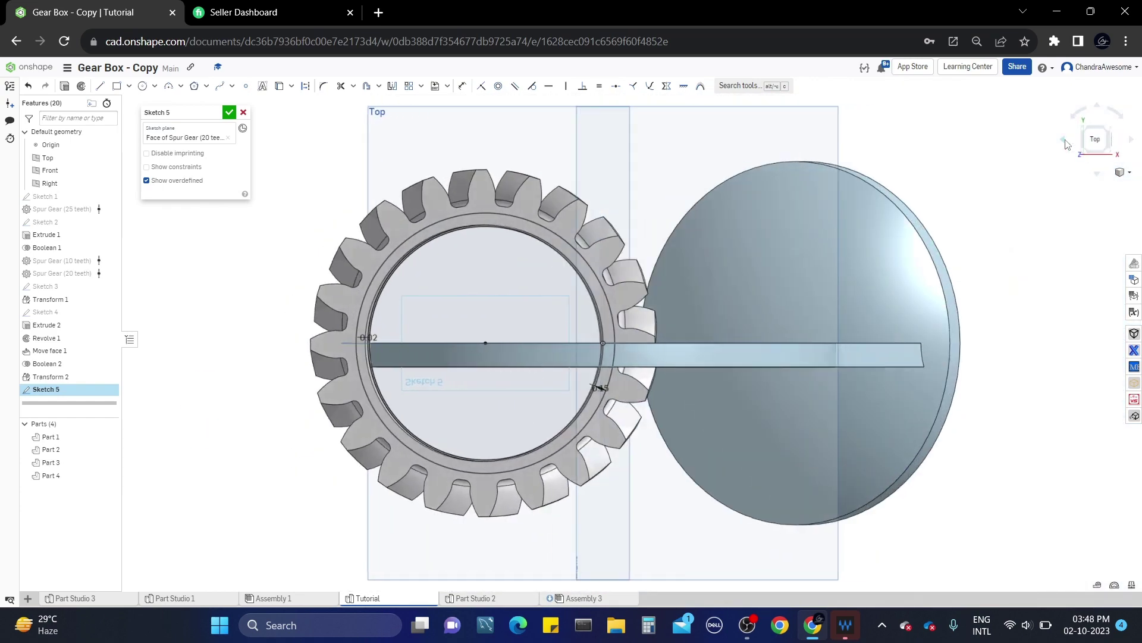
{"action": "scroll", "coordinate": [524, 338], "scroll_direction": "up", "scroll_amount": 10}
{"action": "double_click", "coordinate": [455, 328]}
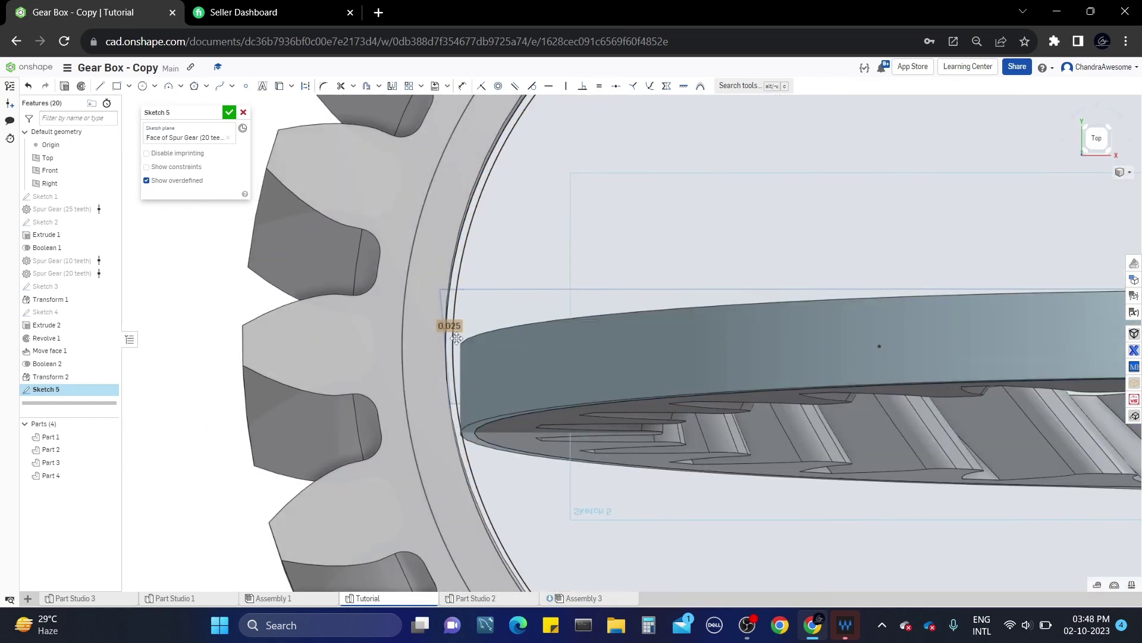
{"action": "scroll", "coordinate": [456, 338], "scroll_direction": "down", "scroll_amount": 1}
{"action": "right_click_drag", "start_coordinate": [456, 338], "coordinate": [447, 238]}
{"action": "key", "text": "Return"}
Extrude the thin ring region inside the gear's bore upward into the gear as a new part
{"action": "scroll", "coordinate": [498, 379], "scroll_direction": "up", "scroll_amount": 3}
{"action": "mouse_move", "coordinate": [476, 452]}
{"action": "right_mouse_down"}
{"action": "mouse_move", "coordinate": [499, 379]}
{"action": "mouse_move", "coordinate": [526, 524]}
{"action": "right_mouse_up"}
{"action": "scroll", "coordinate": [526, 413], "scroll_direction": "down", "scroll_amount": 3}
{"action": "left_click", "coordinate": [526, 413]}
{"action": "left_click", "coordinate": [108, 85]}
{"action": "right_click_drag", "start_coordinate": [331, 305], "coordinate": [382, 375]}
{"action": "left_click", "coordinate": [242, 181]}
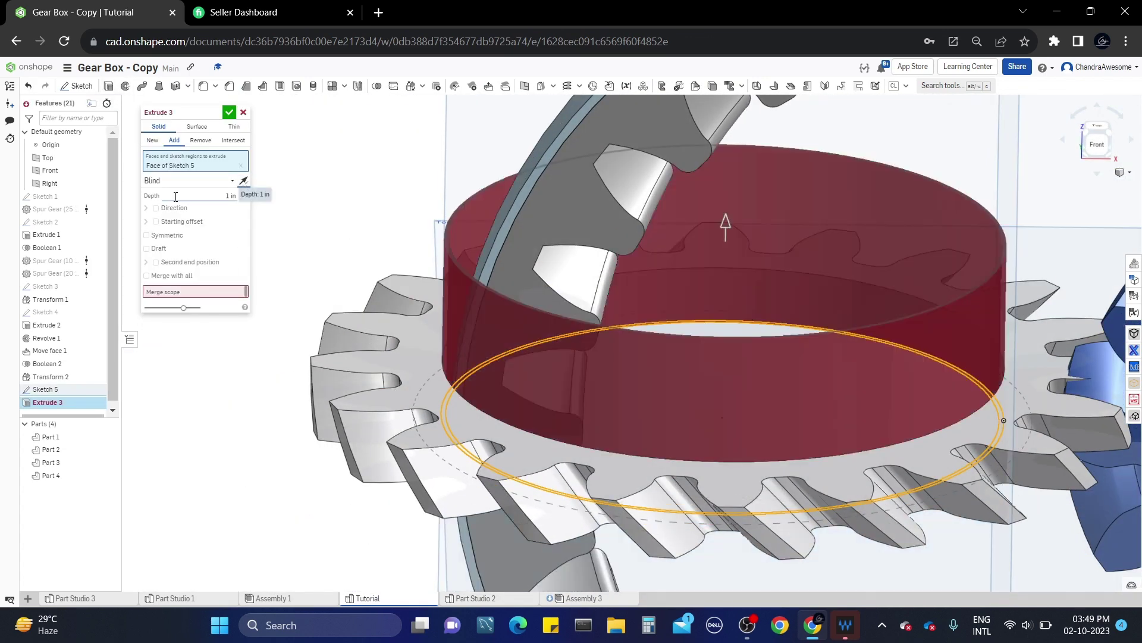
{"action": "left_click", "coordinate": [151, 140]}
{"action": "left_click", "coordinate": [218, 195]}
{"action": "key", "text": "BackSpace"}
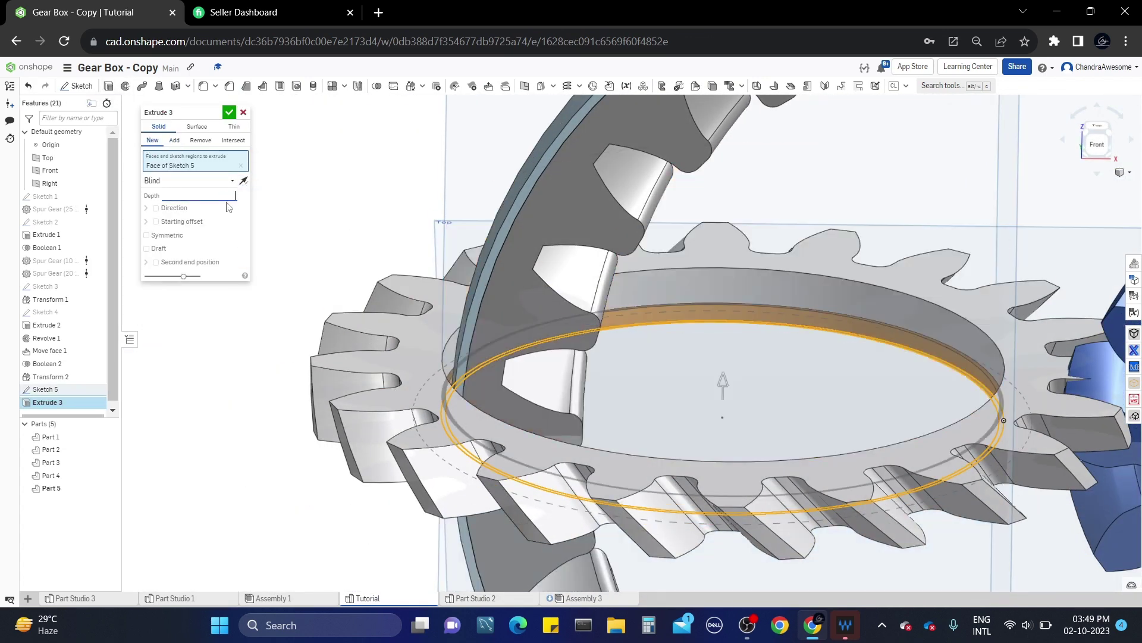
{"action": "left_click", "coordinate": [230, 112]}
Show Sketch 5 and extrude both of its ring regions 0.1 in downward, away from the gear face
{"action": "right_click_drag", "start_coordinate": [333, 368], "coordinate": [333, 238]}
{"action": "left_click", "coordinate": [95, 389]}
{"action": "scroll", "coordinate": [446, 392], "scroll_direction": "up", "scroll_amount": 5}
{"action": "left_click", "coordinate": [479, 366]}
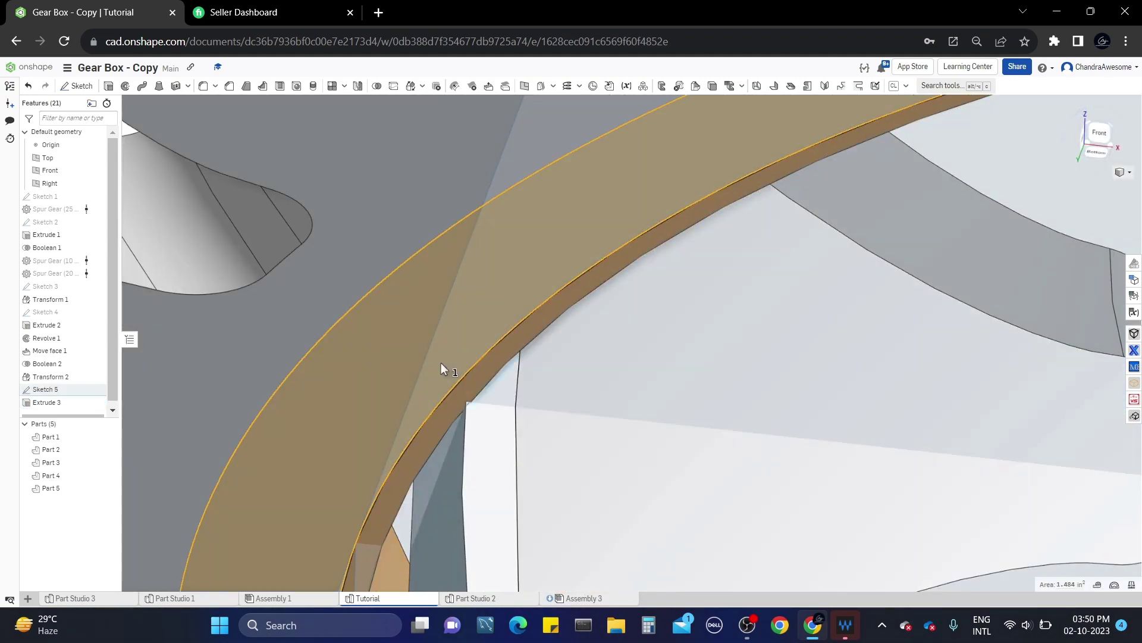
{"action": "left_click", "coordinate": [441, 362]}
{"action": "scroll", "coordinate": [441, 362], "scroll_direction": "down", "scroll_amount": 2}
{"action": "left_click", "coordinate": [113, 84]}
{"action": "left_click", "coordinate": [225, 207]}
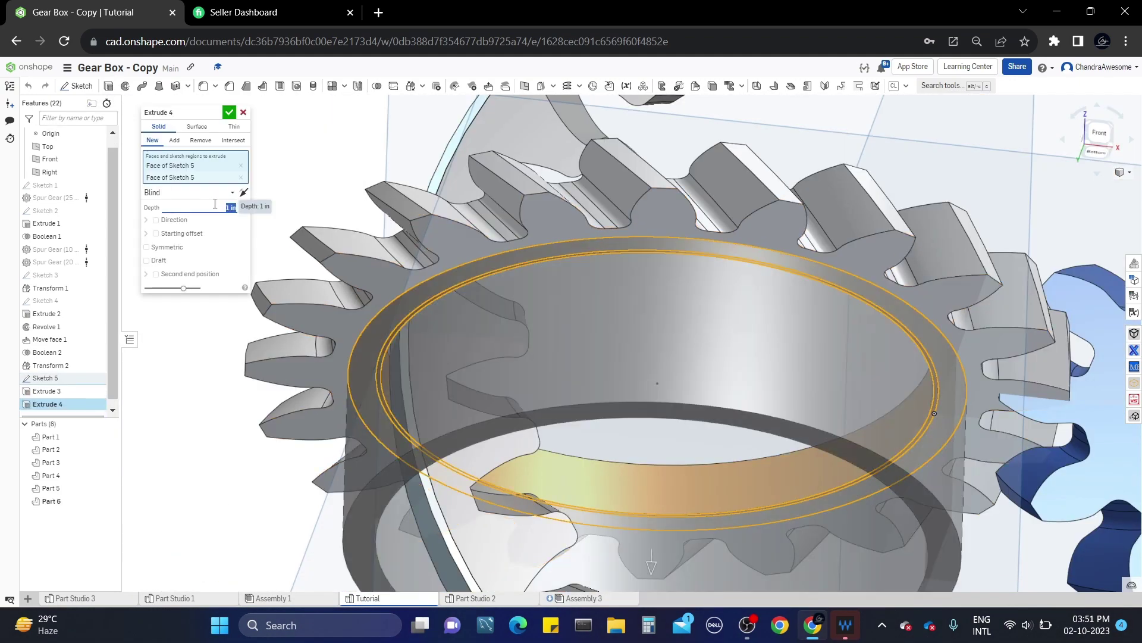
{"action": "type", "text": "0.1"}
{"action": "key", "text": "Return"}
Merge the 0.1 in flange extrusion into the thin retaining ring, Part 5, and finish the extrusion
{"action": "right_click_drag", "start_coordinate": [438, 316], "coordinate": [379, 296]}
{"action": "scroll", "coordinate": [397, 340], "scroll_direction": "down", "scroll_amount": 4}
{"action": "scroll", "coordinate": [380, 296], "scroll_direction": "up", "scroll_amount": 4}
{"action": "scroll", "coordinate": [380, 297], "scroll_direction": "down", "scroll_amount": 3}
{"action": "scroll", "coordinate": [380, 296], "scroll_direction": "up", "scroll_amount": 3}
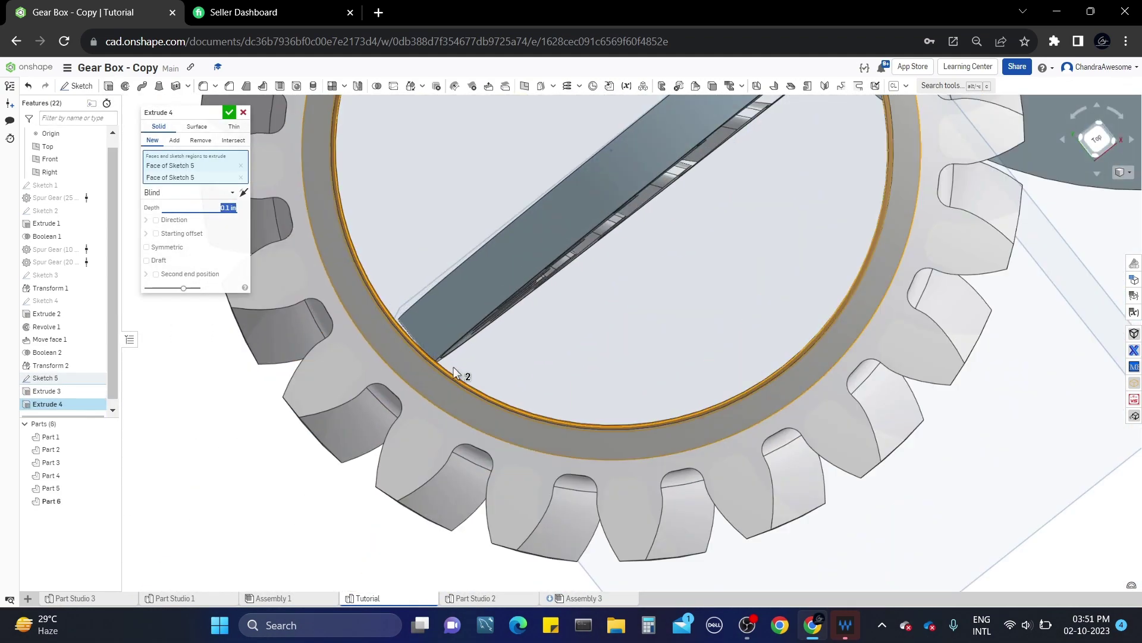
{"action": "scroll", "coordinate": [453, 367], "scroll_direction": "down", "scroll_amount": 3}
{"action": "left_click", "coordinate": [1097, 143]}
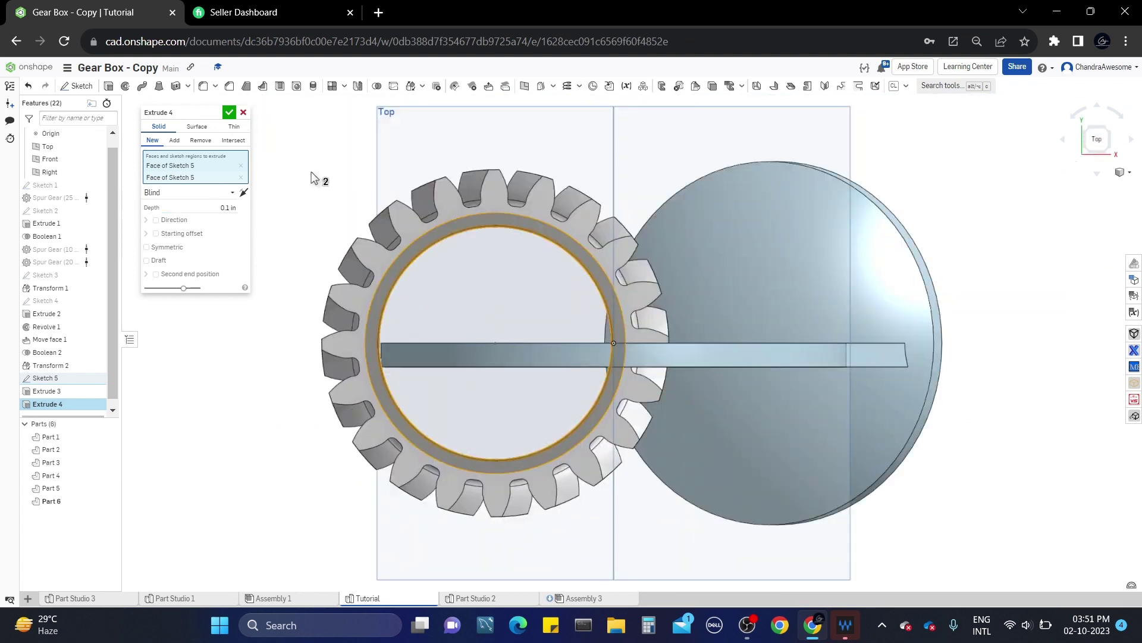
{"action": "scroll", "coordinate": [269, 217], "scroll_direction": "up", "scroll_amount": 2}
{"action": "left_click", "coordinate": [173, 140]}
{"action": "right_click_drag", "start_coordinate": [476, 286], "coordinate": [527, 166]}
{"action": "scroll", "coordinate": [527, 166], "scroll_direction": "up", "scroll_amount": 2}
{"action": "left_click", "coordinate": [634, 164]}
{"action": "right_click_drag", "start_coordinate": [634, 164], "coordinate": [595, 107]}
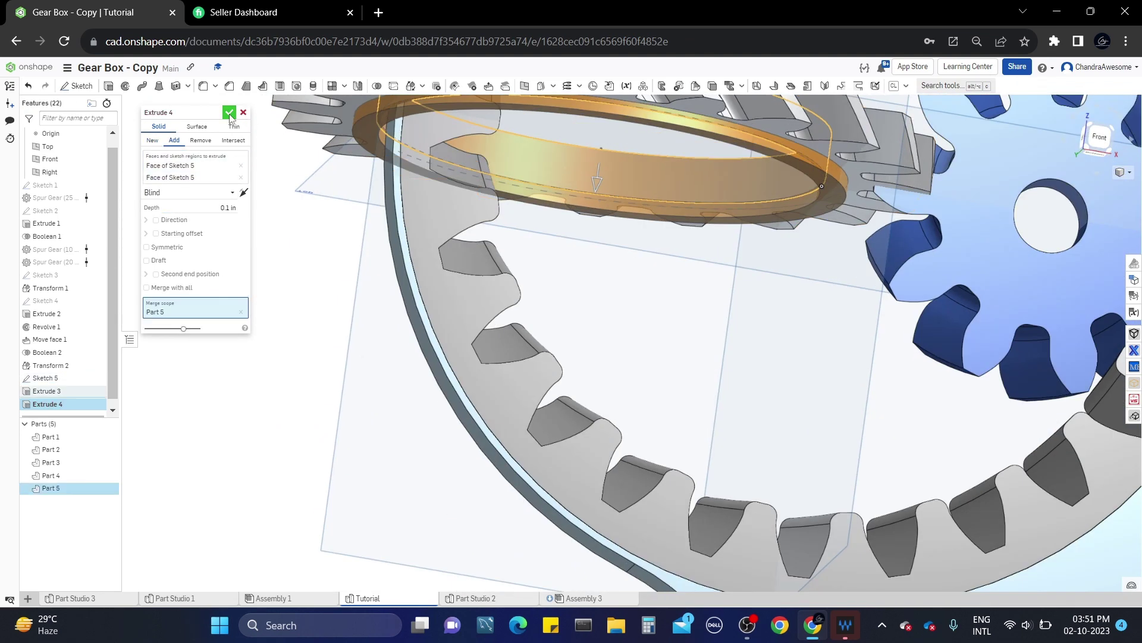
{"action": "left_click", "coordinate": [230, 113]}
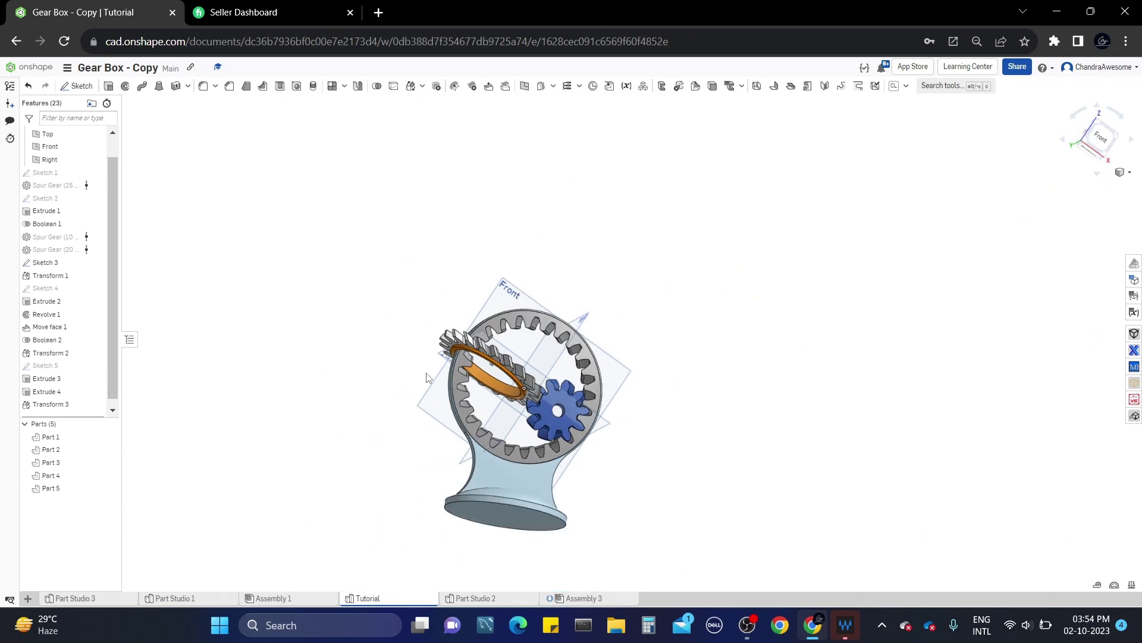
Start a sketch on the Front plane and project the retaining ring flange's side edges into it
{"action": "scroll", "coordinate": [487, 368], "scroll_direction": "up", "scroll_amount": 5}
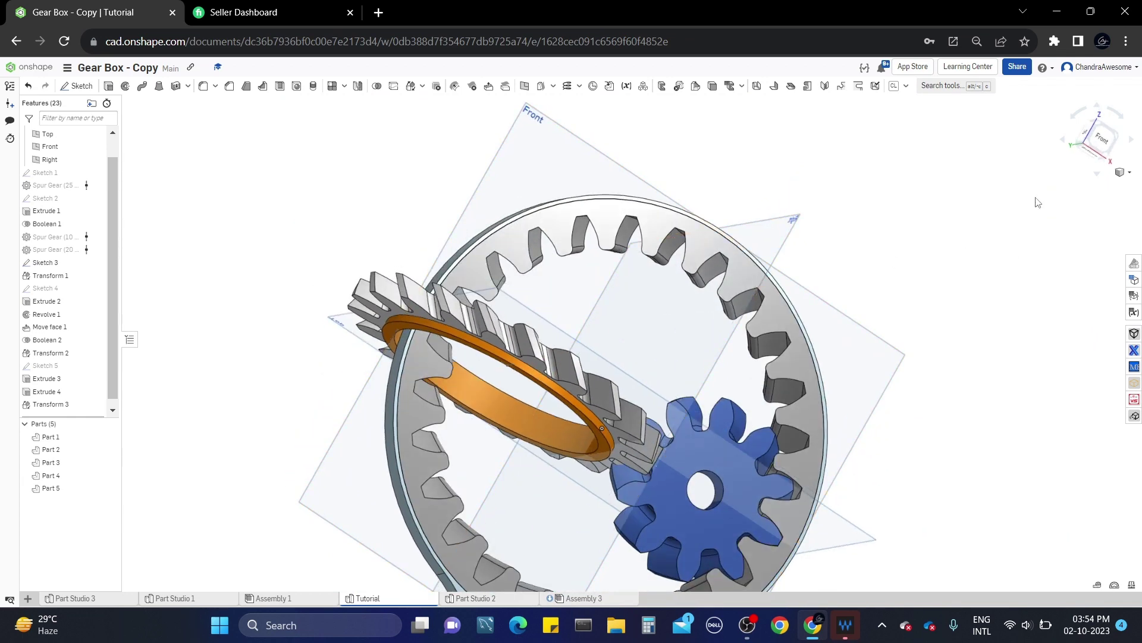
{"action": "left_click", "coordinate": [1103, 141]}
{"action": "scroll", "coordinate": [439, 290], "scroll_direction": "up", "scroll_amount": 5}
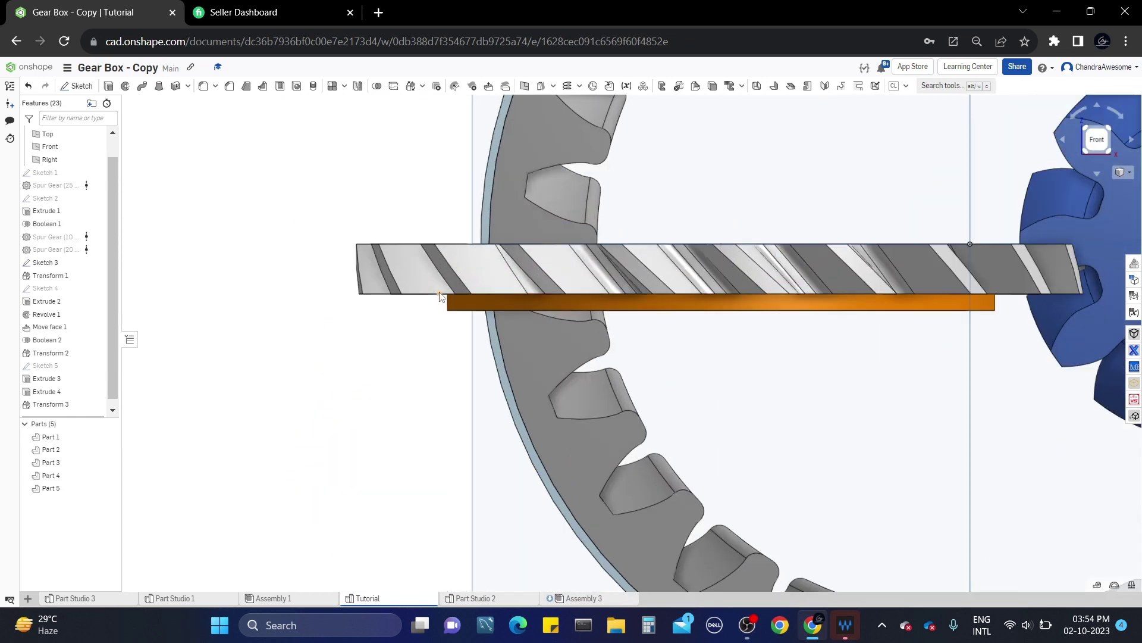
{"action": "scroll", "coordinate": [482, 442], "scroll_direction": "down", "scroll_amount": 4}
{"action": "left_click", "coordinate": [482, 442]}
{"action": "left_click", "coordinate": [76, 85]}
{"action": "scroll", "coordinate": [489, 425], "scroll_direction": "up", "scroll_amount": 3}
{"action": "left_click", "coordinate": [279, 86]}
{"action": "scroll", "coordinate": [461, 452], "scroll_direction": "up", "scroll_amount": 5}
{"action": "left_click", "coordinate": [456, 181]}
{"action": "scroll", "coordinate": [476, 255], "scroll_direction": "down", "scroll_amount": 3}
{"action": "mouse_move", "coordinate": [476, 310]}
{"action": "right_mouse_down"}
{"action": "mouse_move", "coordinate": [482, 279]}
{"action": "mouse_move", "coordinate": [504, 268]}
{"action": "right_mouse_up"}
{"action": "scroll", "coordinate": [504, 268], "scroll_direction": "down", "scroll_amount": 5}
{"action": "key", "text": "n"}
Draw a three-point arc of about 3.06 in radius from the flange's outer edge down along the housing ring
{"action": "left_click", "coordinate": [168, 86]}
{"action": "left_click", "coordinate": [450, 217]}
{"action": "left_click", "coordinate": [562, 420]}
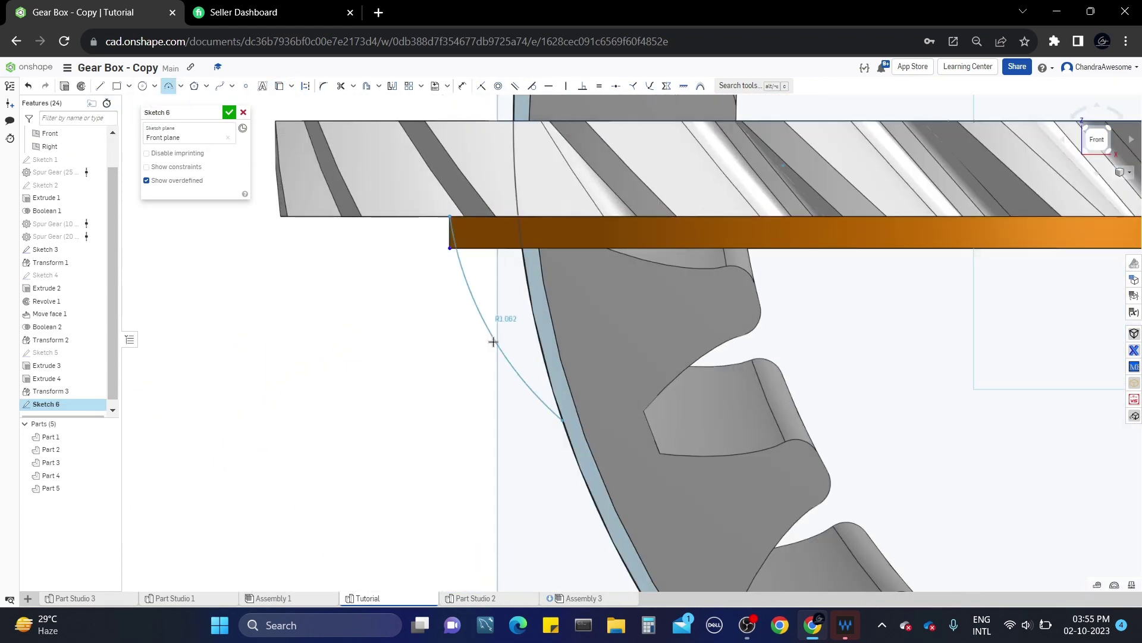
{"action": "left_click", "coordinate": [495, 342]}
{"action": "left_click", "coordinate": [515, 373]}
{"action": "left_click", "coordinate": [557, 390]}
{"action": "scroll", "coordinate": [561, 389], "scroll_direction": "down", "scroll_amount": 5}
{"action": "scroll", "coordinate": [406, 336], "scroll_direction": "up", "scroll_amount": 5}
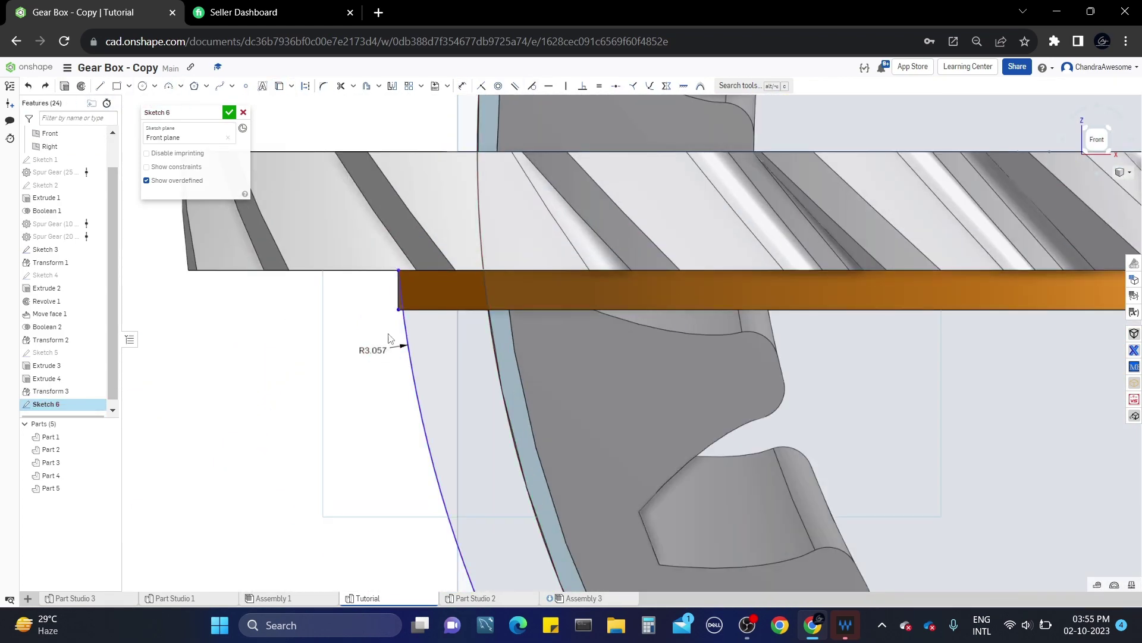
Project the flange's outer edge into the sketch and finish the sketch
{"action": "scroll", "coordinate": [447, 338], "scroll_direction": "down", "scroll_amount": 3}
{"action": "key", "text": "u"}
{"action": "scroll", "coordinate": [522, 306], "scroll_direction": "up", "scroll_amount": 4}
{"action": "right_click_drag", "start_coordinate": [475, 365], "coordinate": [503, 286]}
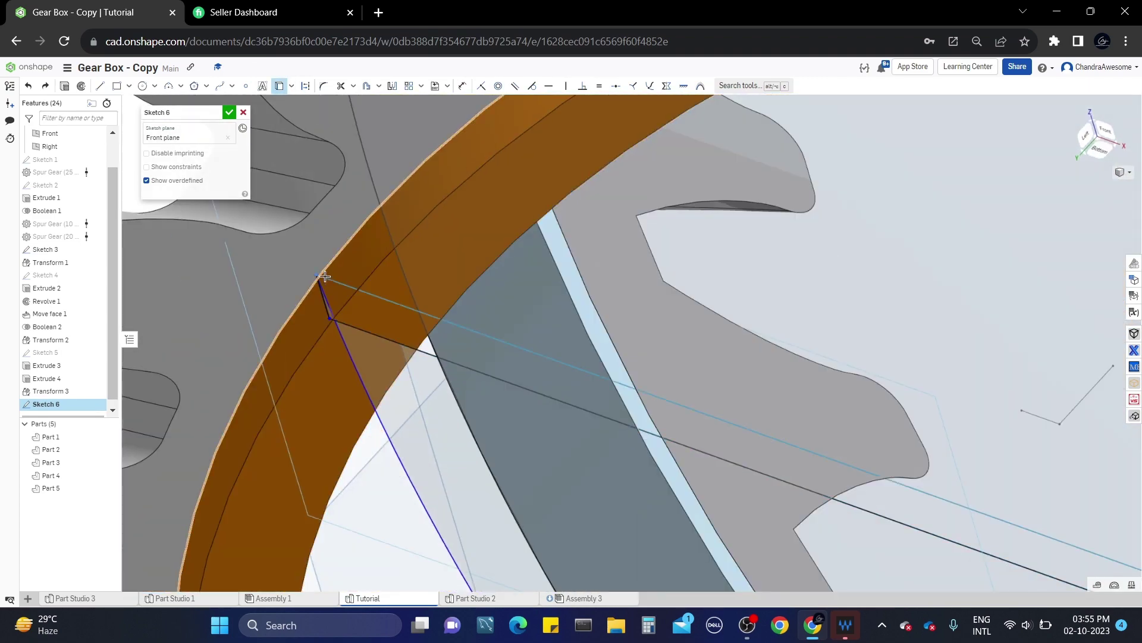
{"action": "mouse_move", "coordinate": [325, 276]}
{"action": "right_mouse_down"}
{"action": "mouse_move", "coordinate": [351, 339]}
{"action": "mouse_move", "coordinate": [405, 380]}
{"action": "right_mouse_up"}
{"action": "scroll", "coordinate": [381, 384], "scroll_direction": "down", "scroll_amount": 6}
{"action": "left_click", "coordinate": [229, 112]}
{"action": "scroll", "coordinate": [389, 402], "scroll_direction": "up", "scroll_amount": 2}
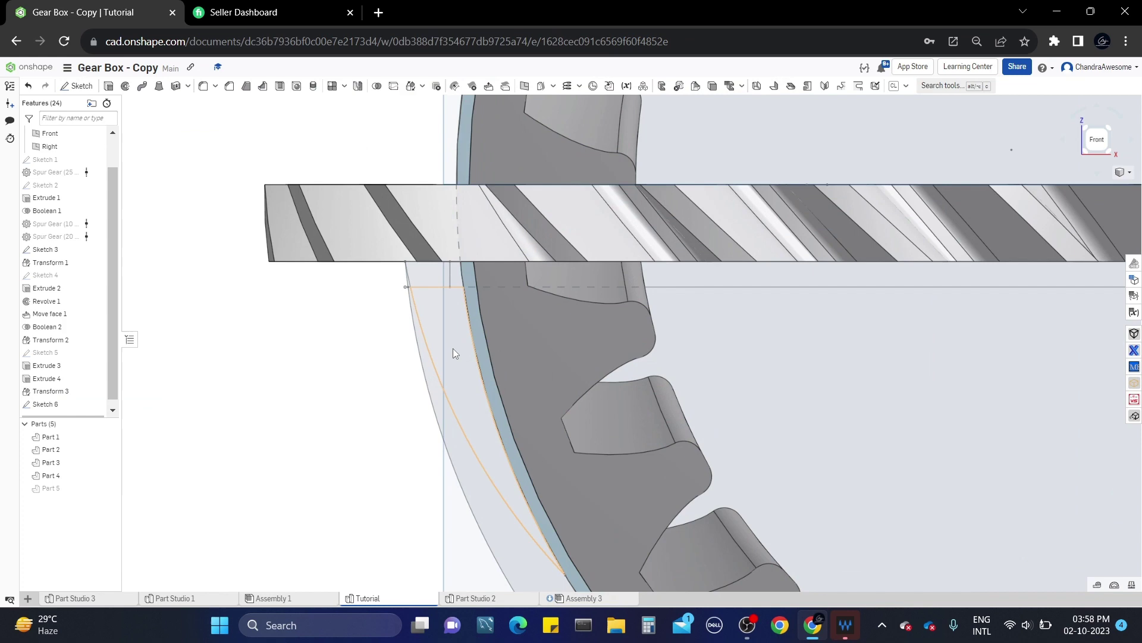
Extrude the three Sketch 6 regions between the flange and the housing ring to a depth of 0.3 in
{"action": "left_click", "coordinate": [424, 284]}
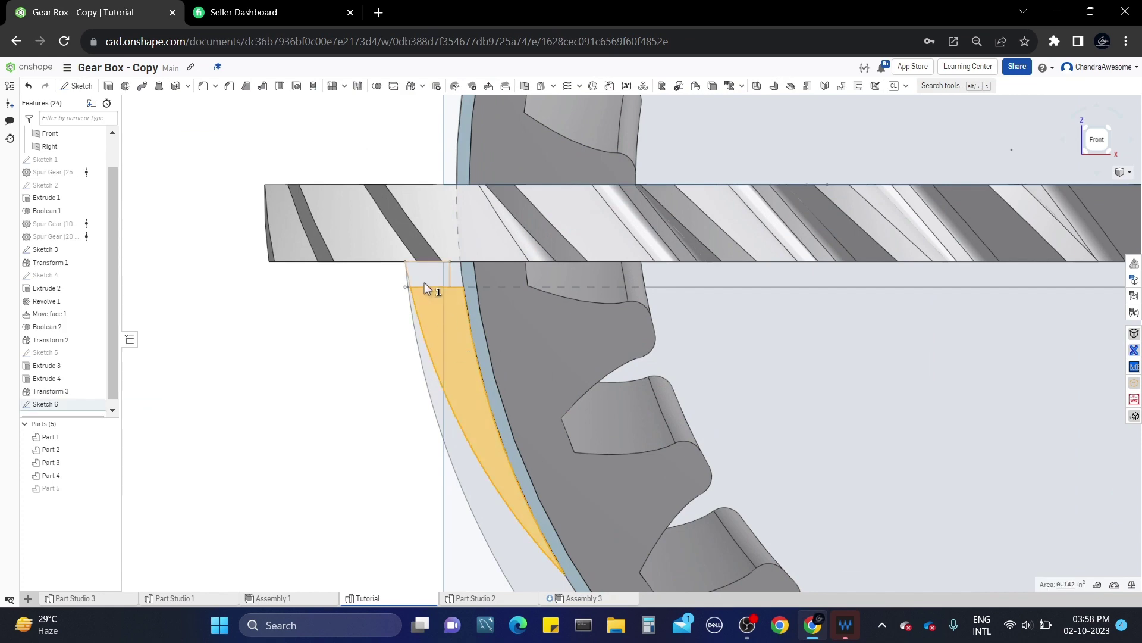
{"action": "left_click", "coordinate": [426, 280]}
{"action": "scroll", "coordinate": [444, 278], "scroll_direction": "up", "scroll_amount": 3}
{"action": "left_click", "coordinate": [458, 276]}
{"action": "scroll", "coordinate": [458, 276], "scroll_direction": "down", "scroll_amount": 4}
{"action": "mouse_move", "coordinate": [459, 277]}
{"action": "right_mouse_down"}
{"action": "mouse_move", "coordinate": [513, 260]}
{"action": "mouse_move", "coordinate": [506, 278]}
{"action": "right_mouse_up"}
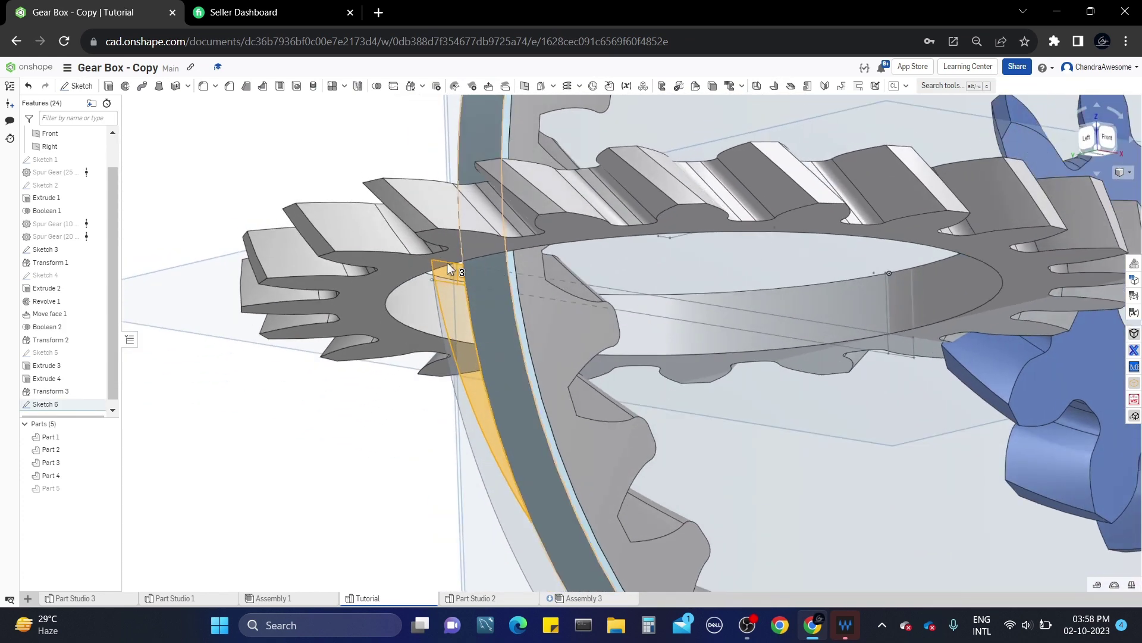
{"action": "left_click", "coordinate": [109, 86]}
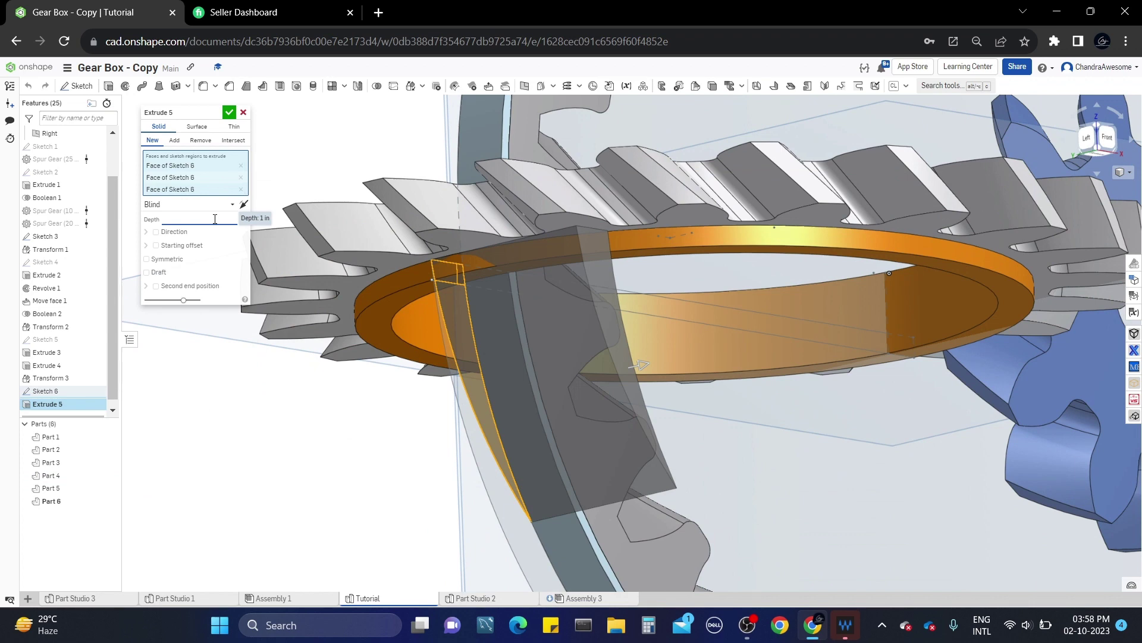
{"action": "type", "text": "0.3"}
Add the support extrusion to both the retaining ring, Part 5, and the housing, Part 4
{"action": "left_click", "coordinate": [174, 140]}
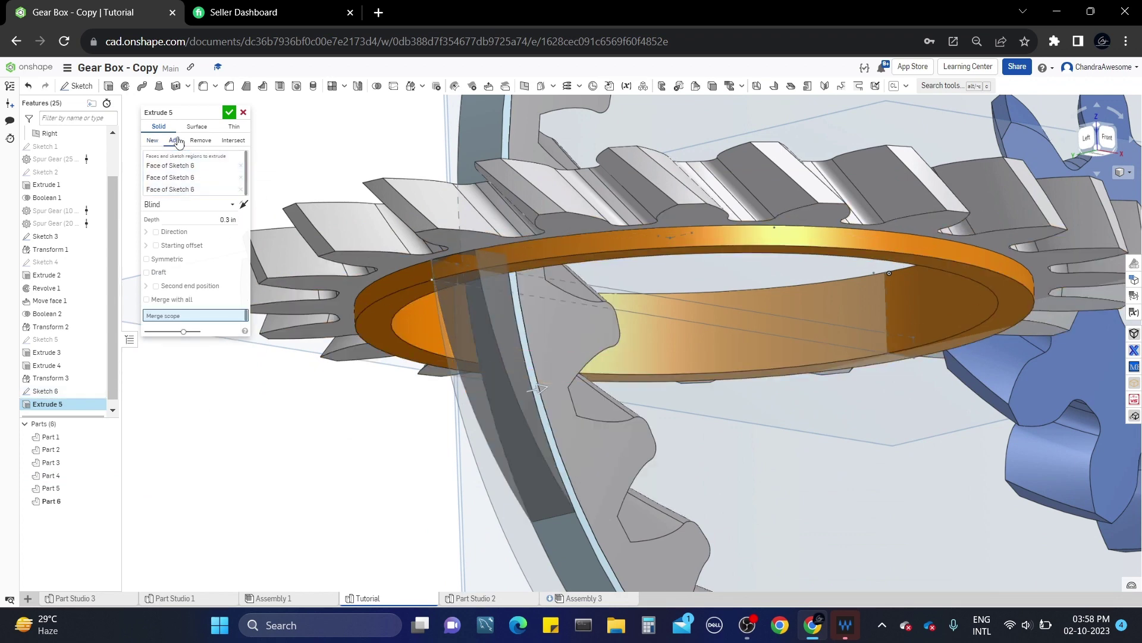
{"action": "left_click", "coordinate": [415, 289]}
{"action": "left_click", "coordinate": [562, 529]}
{"action": "key", "text": "f"}
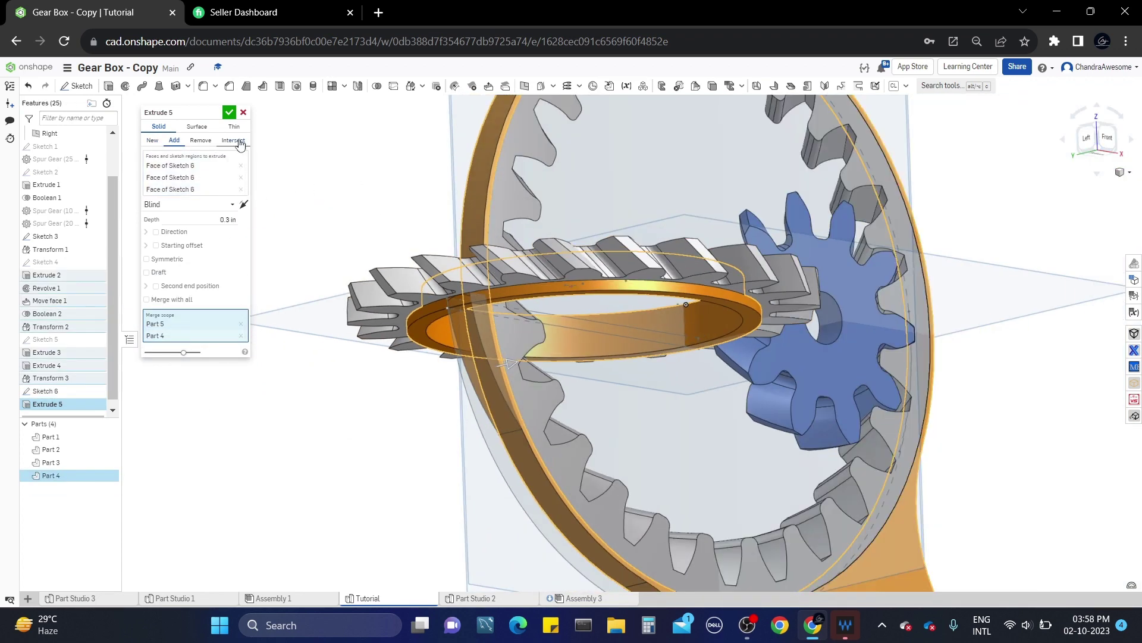
{"action": "left_click", "coordinate": [229, 112]}
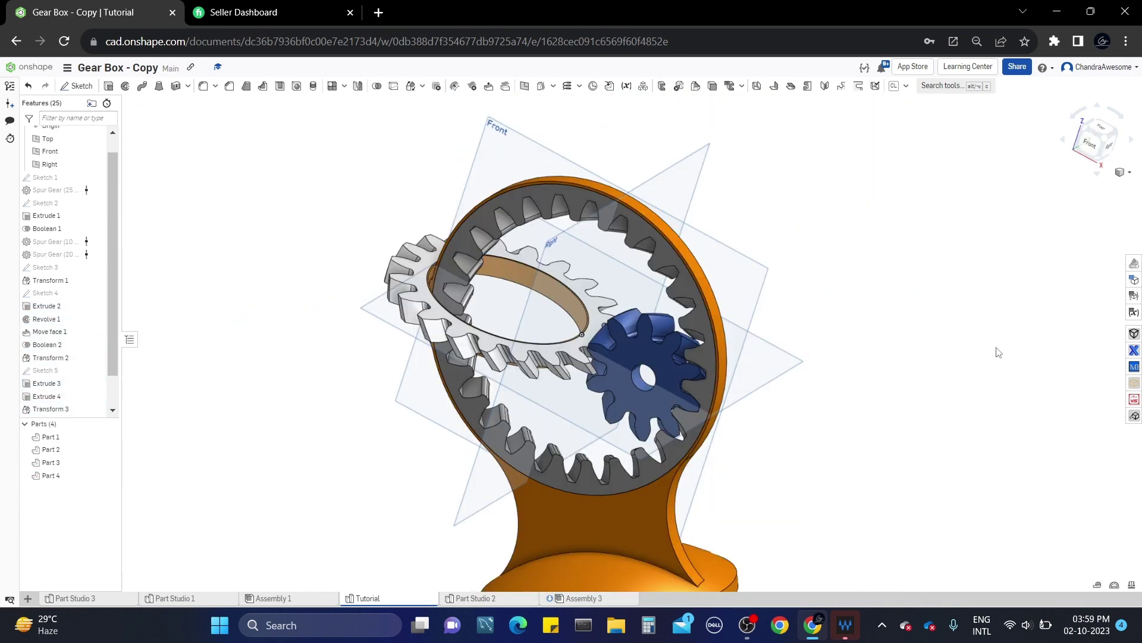
Start a sketch on the housing's flat back face and project the blue gear's bore circle into it
{"action": "right_click_drag", "start_coordinate": [998, 353], "coordinate": [484, 322]}
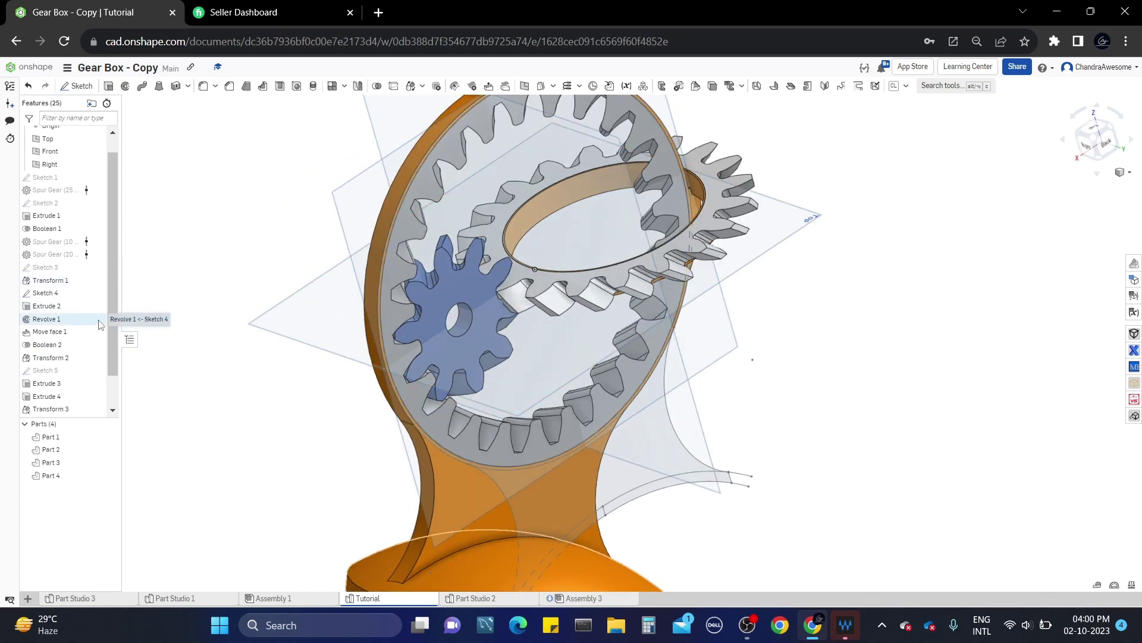
{"action": "scroll", "coordinate": [105, 300], "scroll_direction": "down", "scroll_amount": 1}
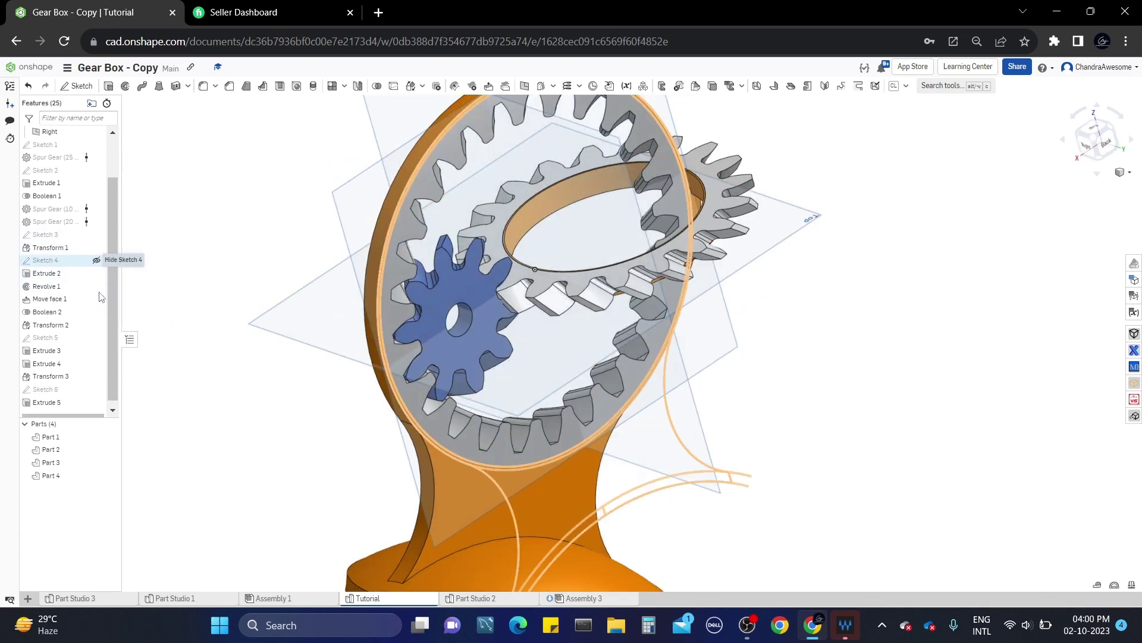
{"action": "right_click_drag", "start_coordinate": [385, 428], "coordinate": [459, 466]}
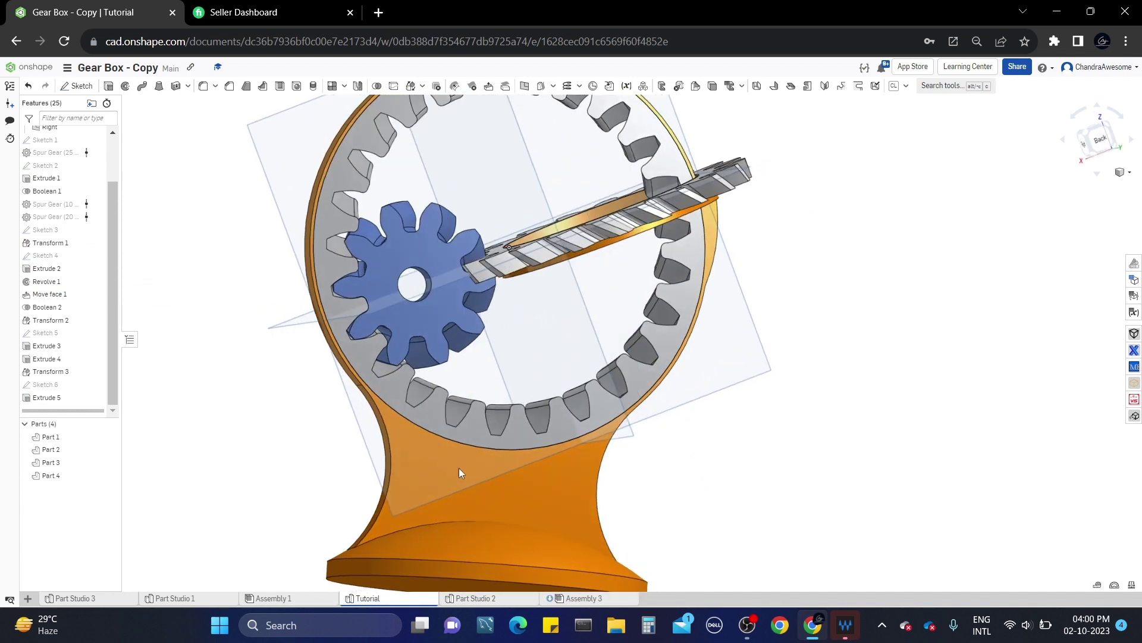
{"action": "right_click_drag", "start_coordinate": [388, 455], "coordinate": [394, 471]}
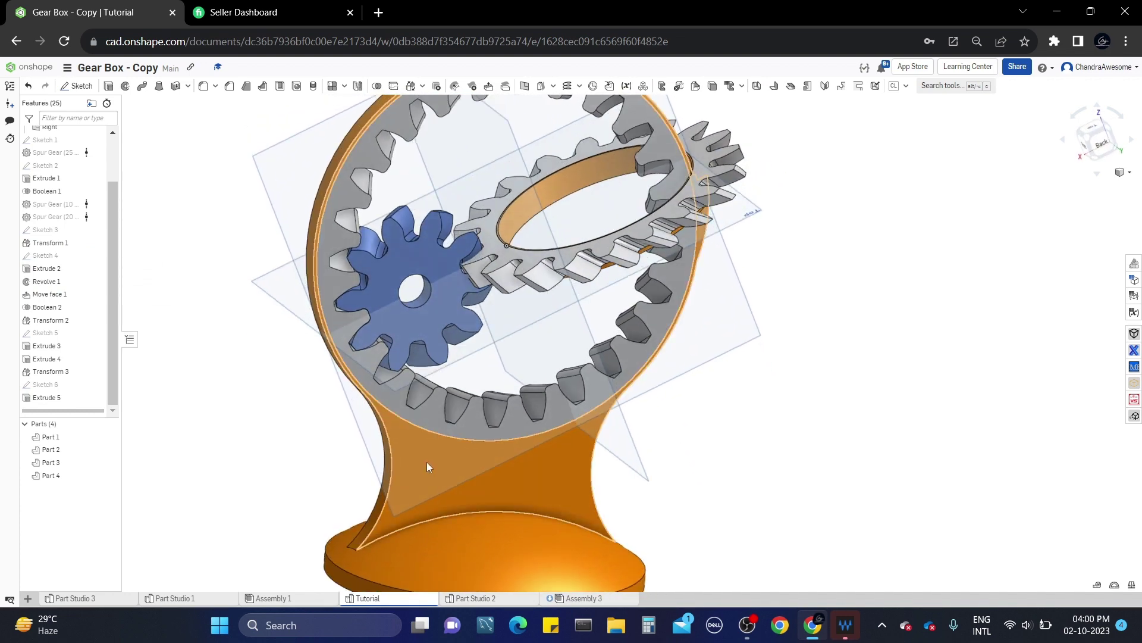
{"action": "left_click", "coordinate": [1098, 140]}
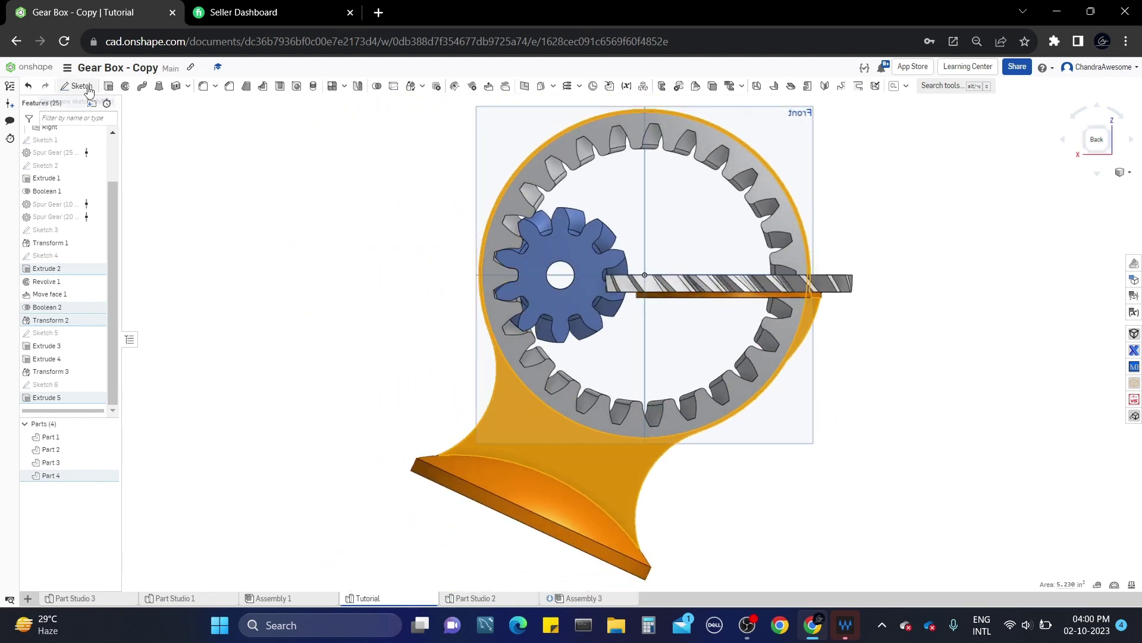
{"action": "left_click", "coordinate": [88, 89]}
{"action": "scroll", "coordinate": [558, 290], "scroll_direction": "up", "scroll_amount": 3}
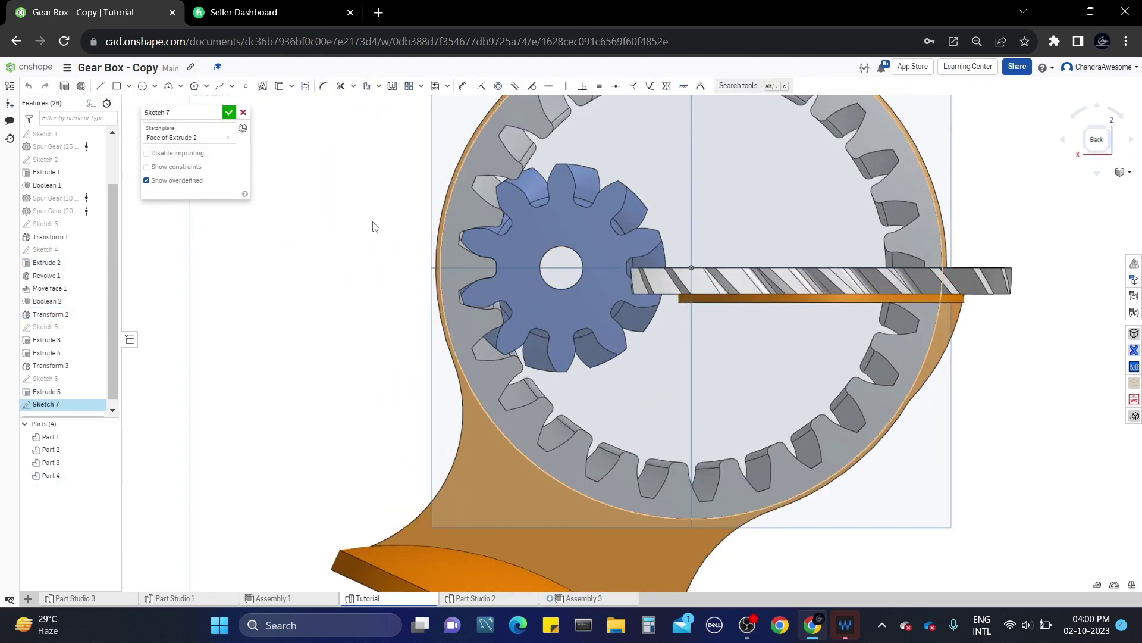
{"action": "key", "text": "u"}
Draw a bore-sized circle on the housing's neck, set its vertical distance from the bore center to 3 in, and finish the sketch
{"action": "key", "text": "c"}
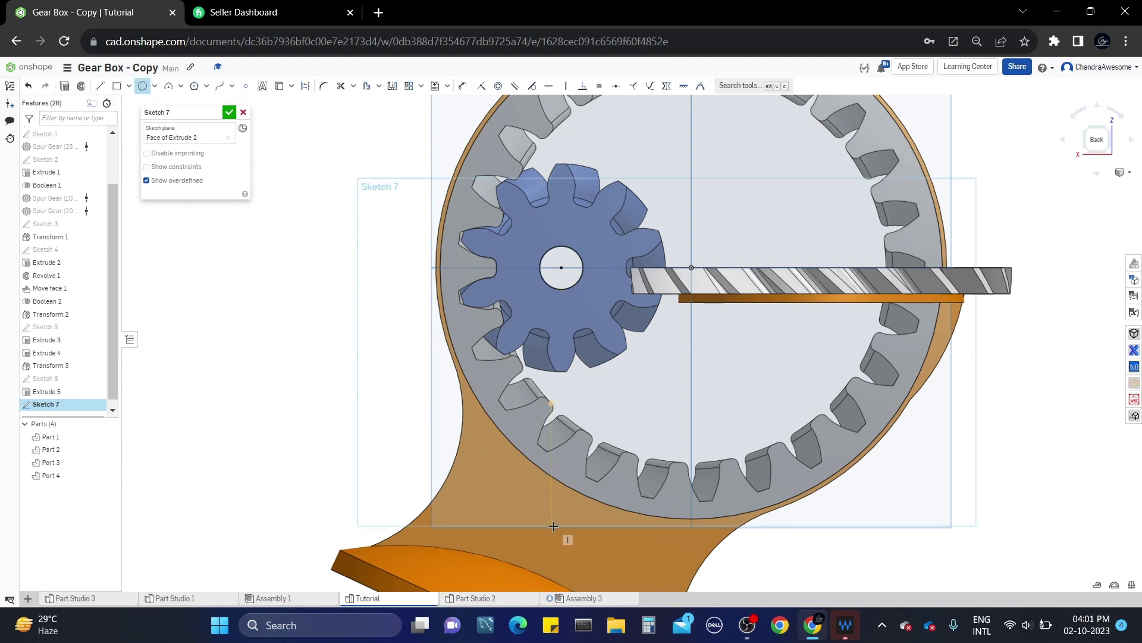
{"action": "left_click", "coordinate": [561, 549]}
{"action": "key", "text": "Escape"}
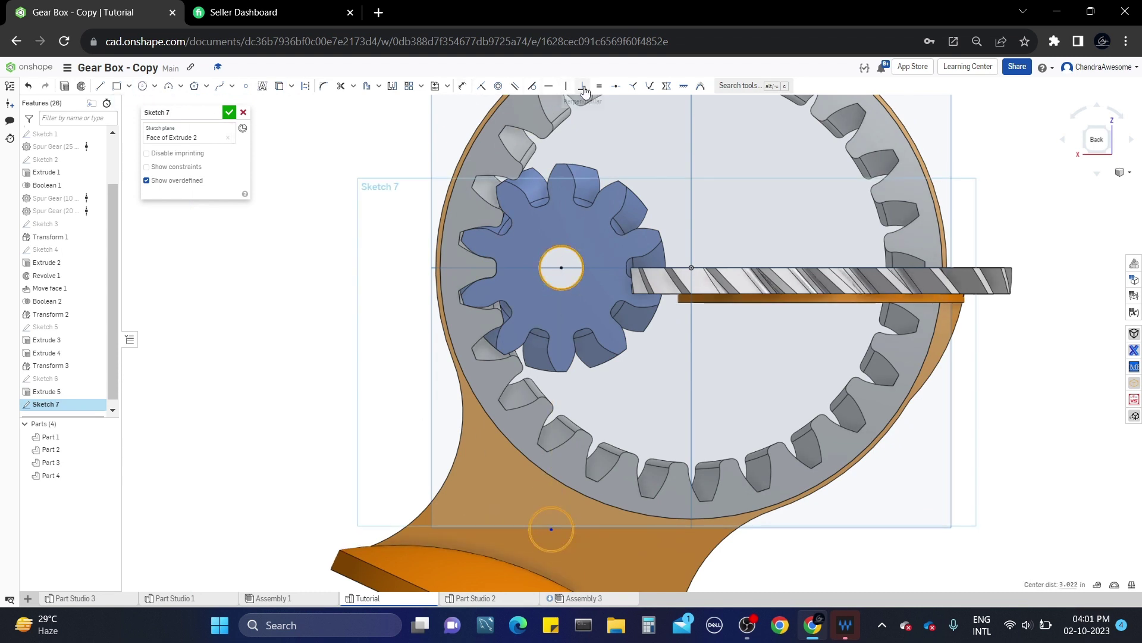
{"action": "key", "text": "d"}
{"action": "left_click", "coordinate": [561, 267]}
{"action": "left_click", "coordinate": [551, 529]}
{"action": "left_click", "coordinate": [375, 467]}
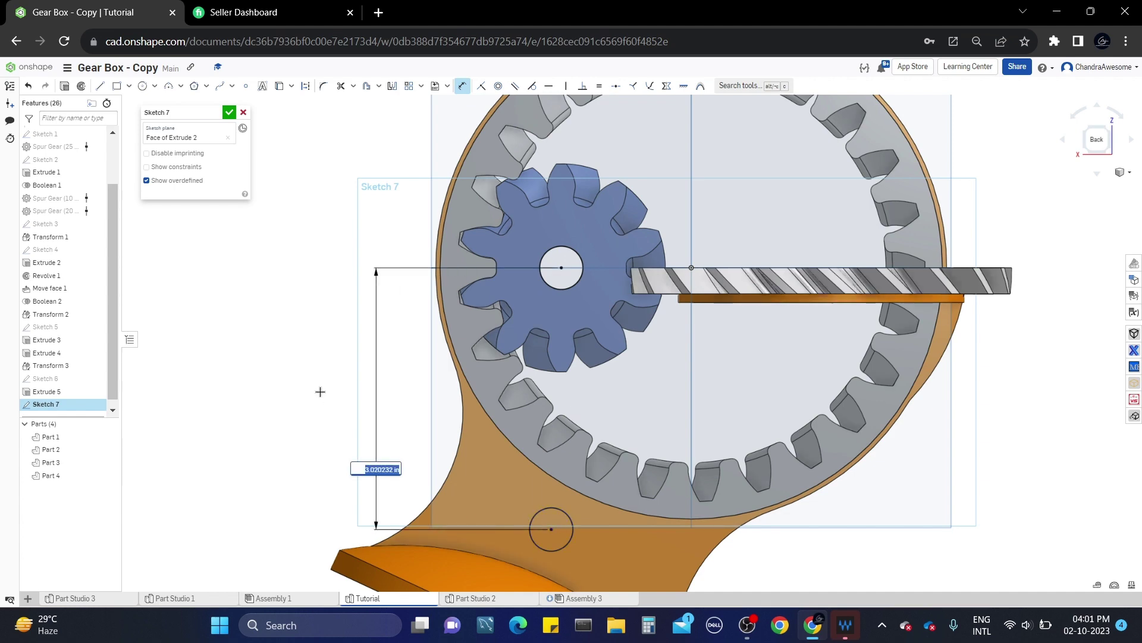
{"action": "type", "text": "3"}
{"action": "key", "text": "Return"}
{"action": "left_click", "coordinate": [229, 112]}
Create a plane parallel to the Right plane through the center point of the blue gear's bore, using the Plane point option
{"action": "scroll", "coordinate": [387, 213], "scroll_direction": "down", "scroll_amount": 4}
{"action": "right_click_drag", "start_coordinate": [387, 212], "coordinate": [449, 250]}
{"action": "right_click_drag", "start_coordinate": [788, 217], "coordinate": [752, 264]}
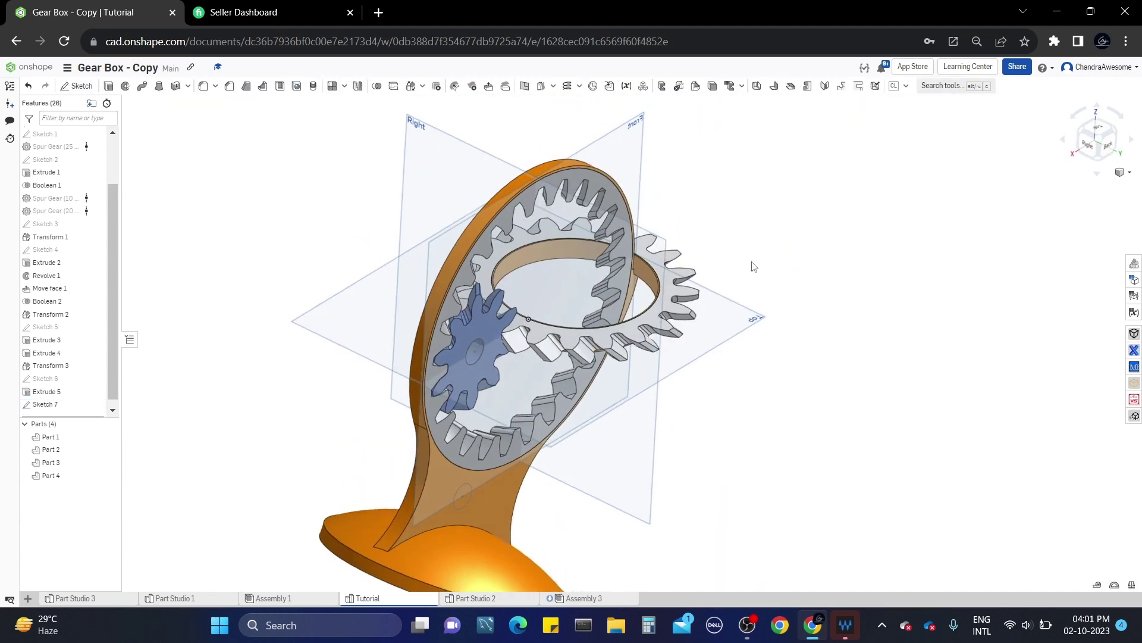
{"action": "right_click", "coordinate": [420, 164]}
{"action": "left_click", "coordinate": [452, 188]}
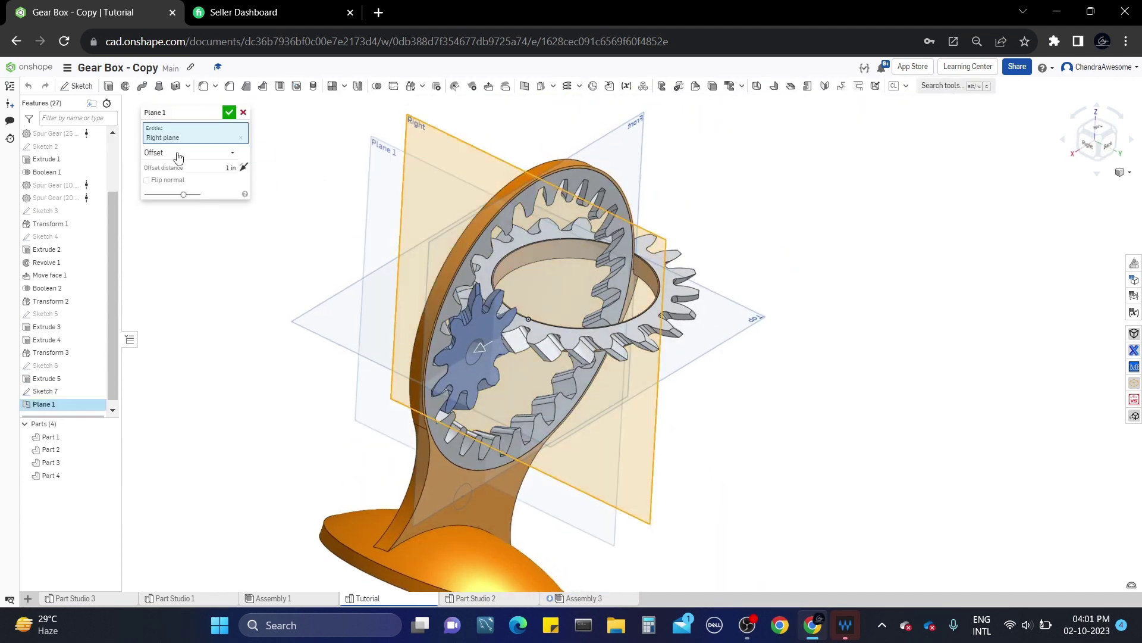
{"action": "left_click", "coordinate": [178, 161]}
{"action": "left_click", "coordinate": [164, 181]}
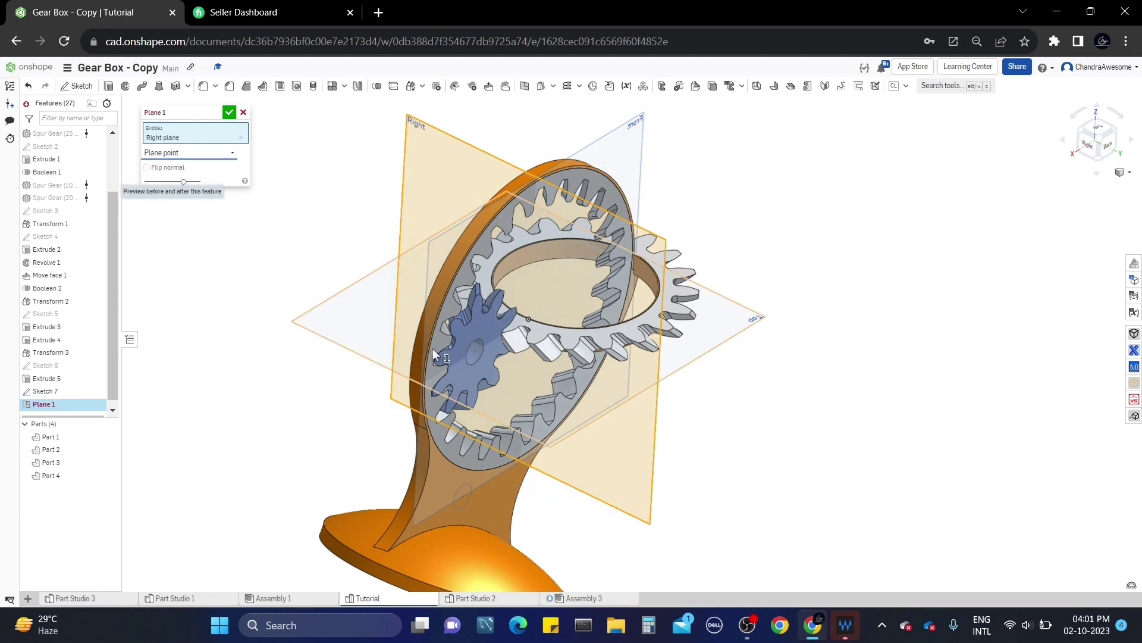
{"action": "left_click", "coordinate": [475, 352]}
{"action": "left_click", "coordinate": [230, 112]}
{"action": "right_click_drag", "start_coordinate": [427, 270], "coordinate": [392, 220]}
Sketch a three-point arc of about 1.53 in radius on Plane 1, joining the gear bore center to the lower circle's center
{"action": "left_click", "coordinate": [452, 179]}
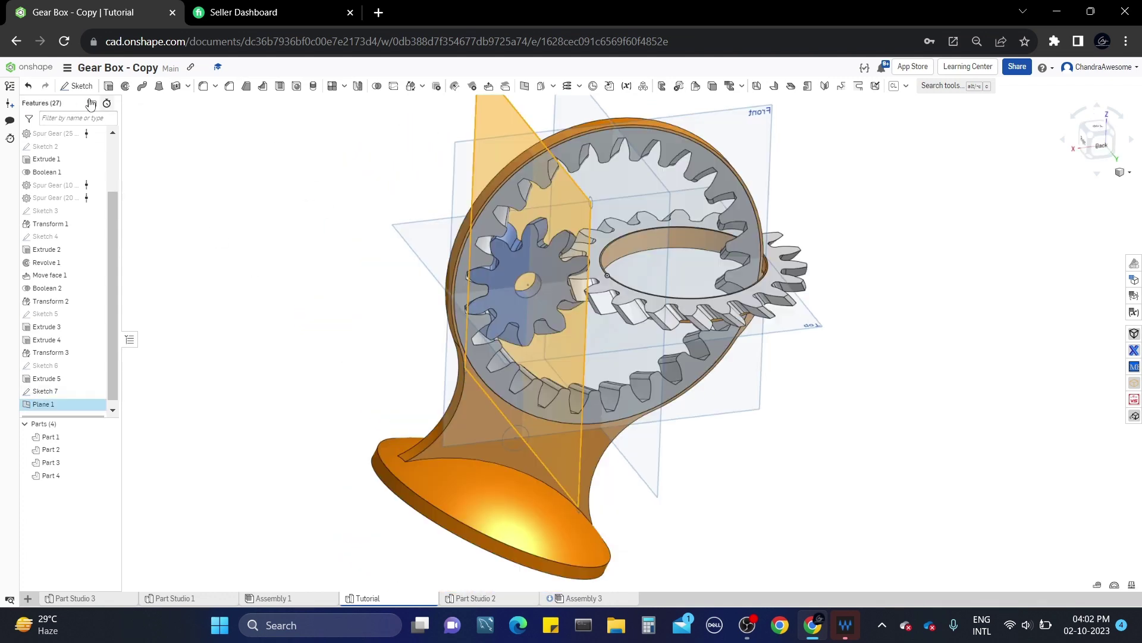
{"action": "left_click", "coordinate": [77, 85]}
{"action": "left_click", "coordinate": [168, 86]}
{"action": "right_click_drag", "start_coordinate": [536, 280], "coordinate": [666, 271]}
{"action": "left_click", "coordinate": [624, 485]}
{"action": "left_click", "coordinate": [680, 454]}
{"action": "key", "text": "Escape"}
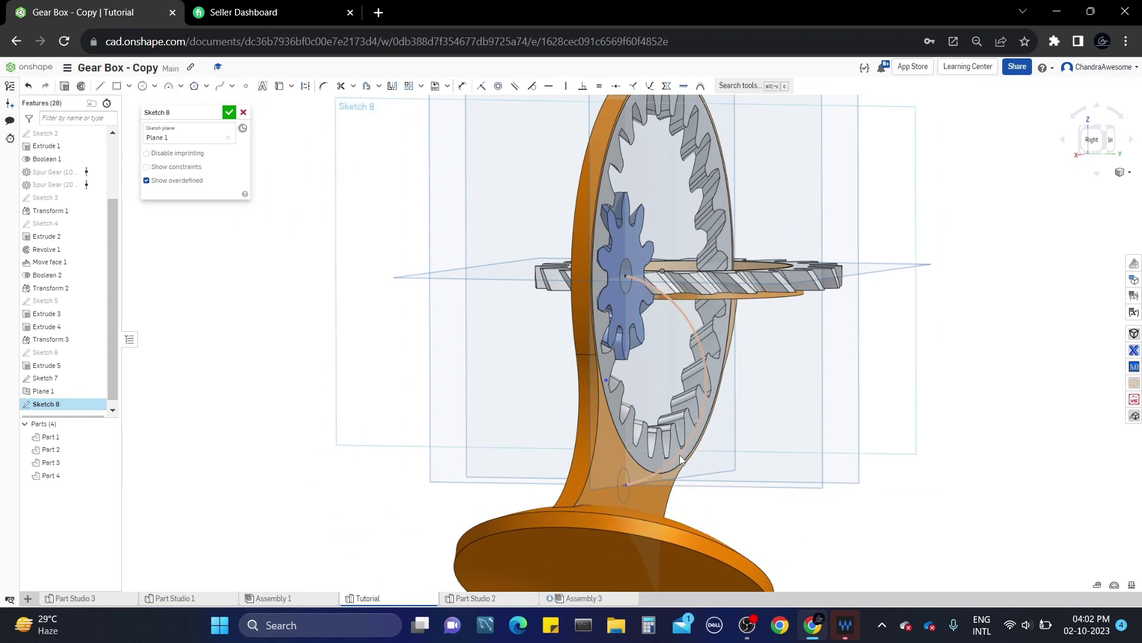
Apply a coincident constraint between the arc's lower end and the center of the circle on the housing's neck
{"action": "scroll", "coordinate": [633, 482], "scroll_direction": "up", "scroll_amount": 5}
{"action": "scroll", "coordinate": [604, 455], "scroll_direction": "up", "scroll_amount": 5}
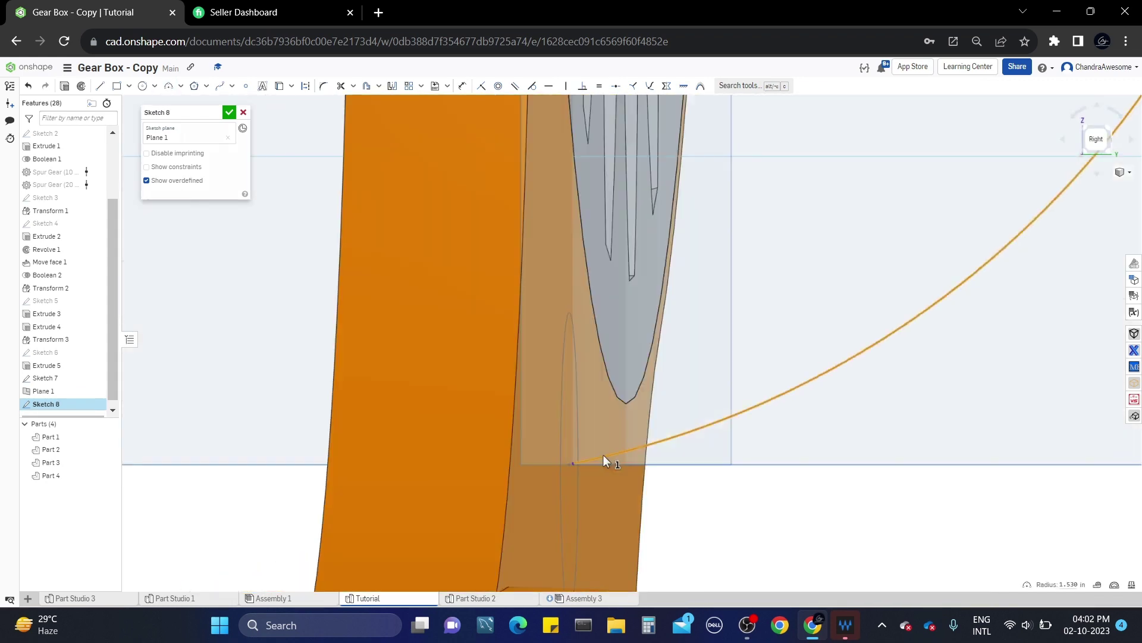
{"action": "left_click", "coordinate": [481, 86]}
{"action": "right_click_drag", "start_coordinate": [601, 416], "coordinate": [535, 397]}
{"action": "scroll", "coordinate": [505, 450], "scroll_direction": "down", "scroll_amount": 5}
Add a radius dimension to the arc and finish the sketch
{"action": "key", "text": "d"}
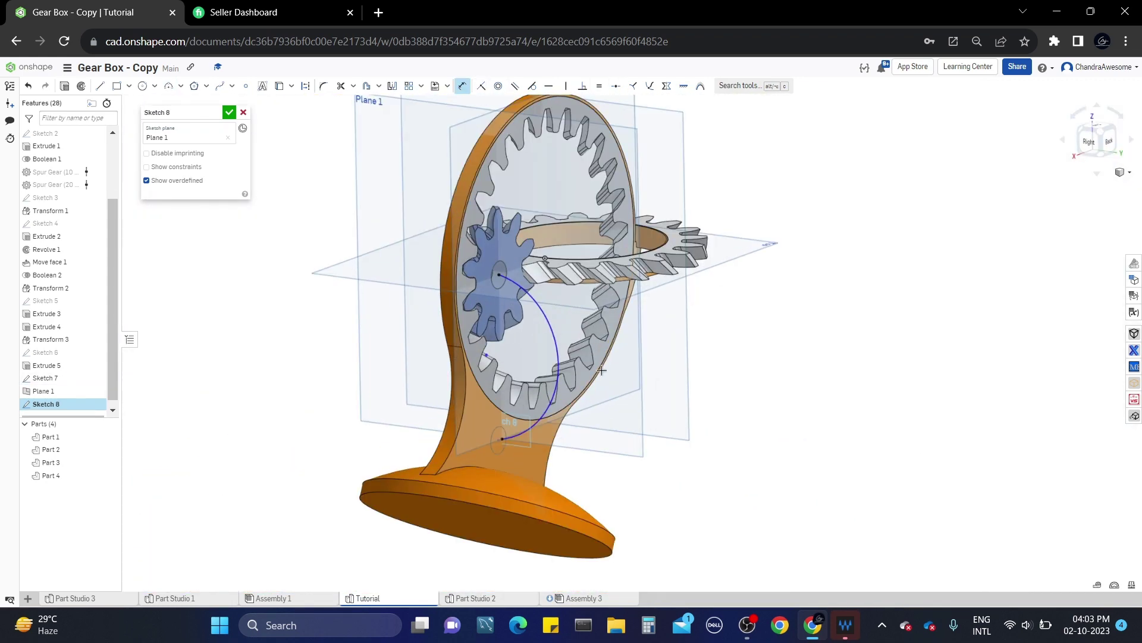
{"action": "left_click", "coordinate": [558, 359]}
{"action": "left_click", "coordinate": [666, 383]}
{"action": "left_click", "coordinate": [229, 112]}
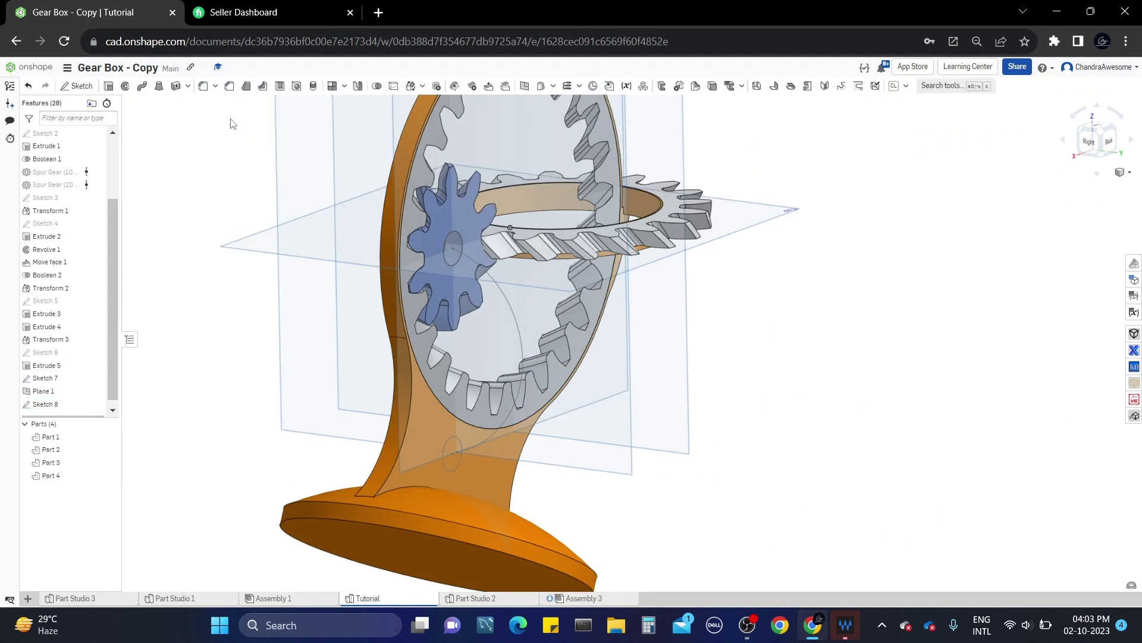
Sweep the circle in the blue gear's bore along the arc, adding the result to Part 4
{"action": "left_click", "coordinate": [142, 88]}
{"action": "scroll", "coordinate": [376, 198], "scroll_direction": "up", "scroll_amount": 4}
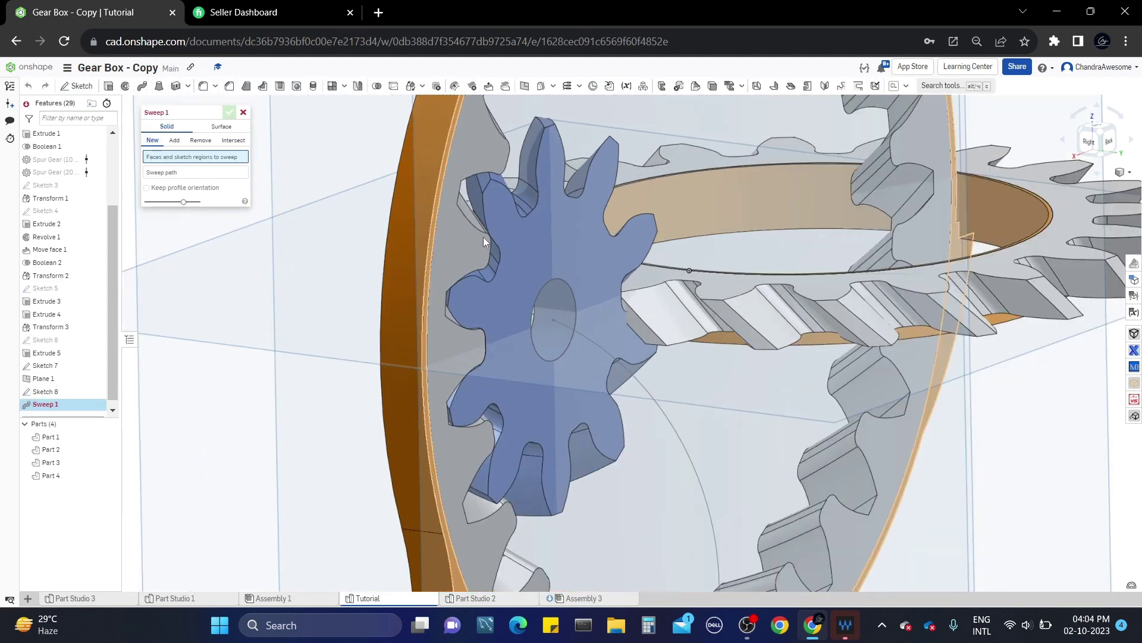
{"action": "left_click", "coordinate": [558, 291]}
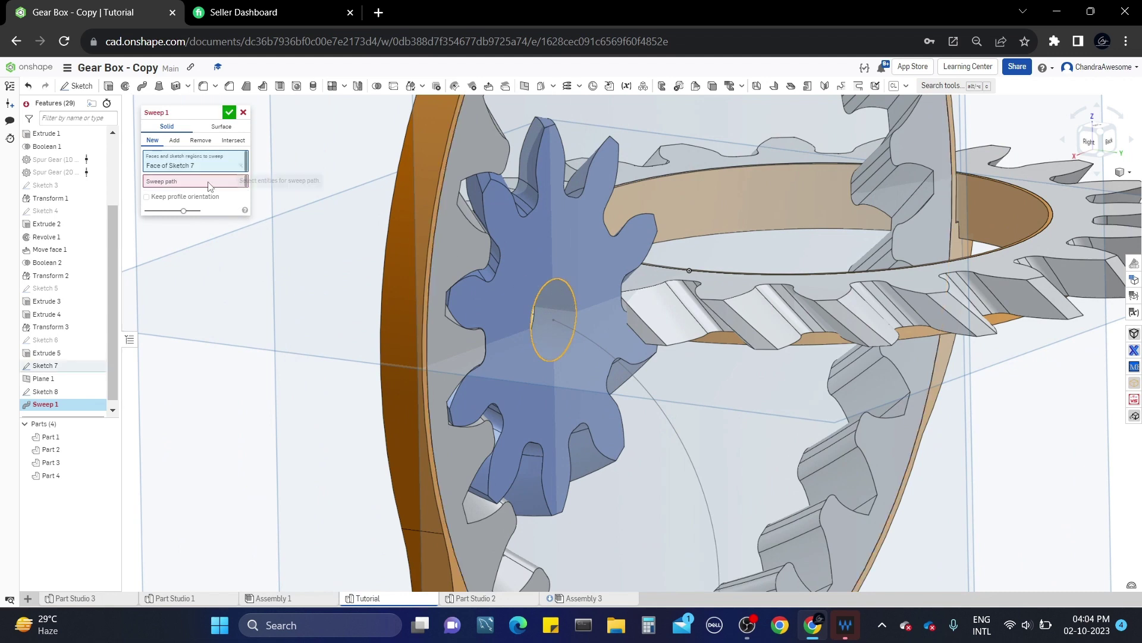
{"action": "scroll", "coordinate": [357, 203], "scroll_direction": "down", "scroll_amount": 5}
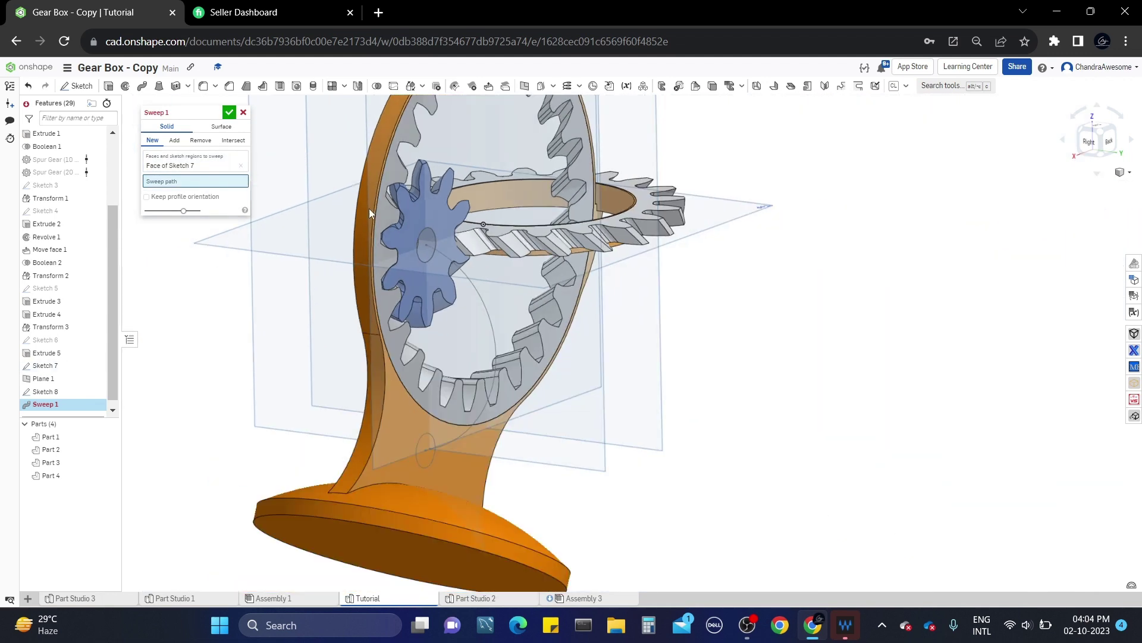
{"action": "left_click", "coordinate": [479, 297]}
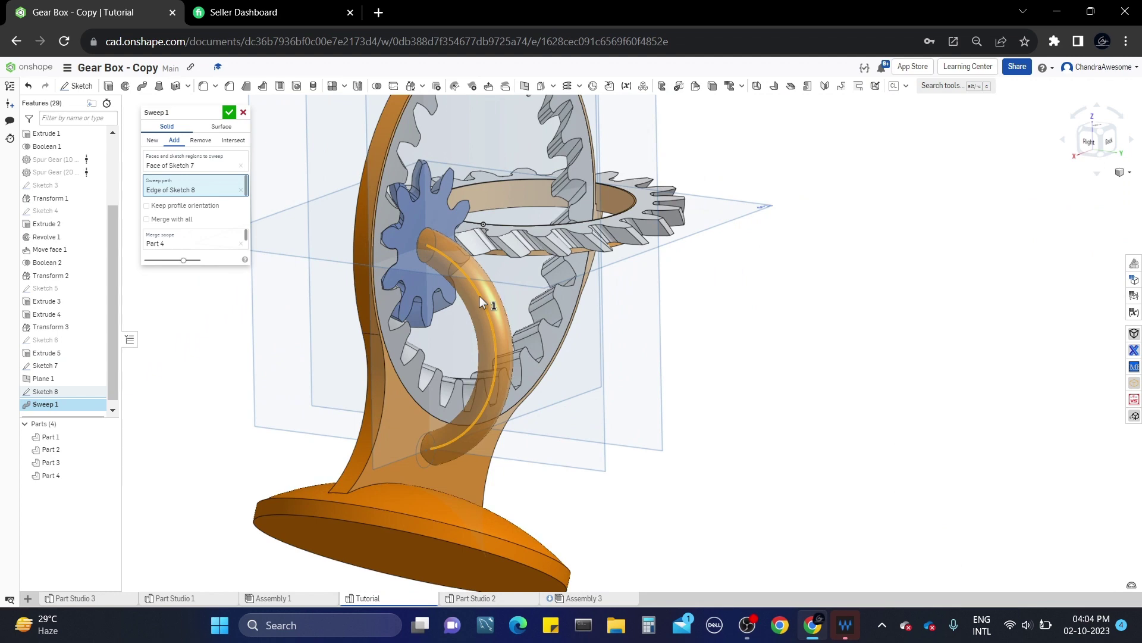
{"action": "right_click_drag", "start_coordinate": [480, 295], "coordinate": [315, 182]}
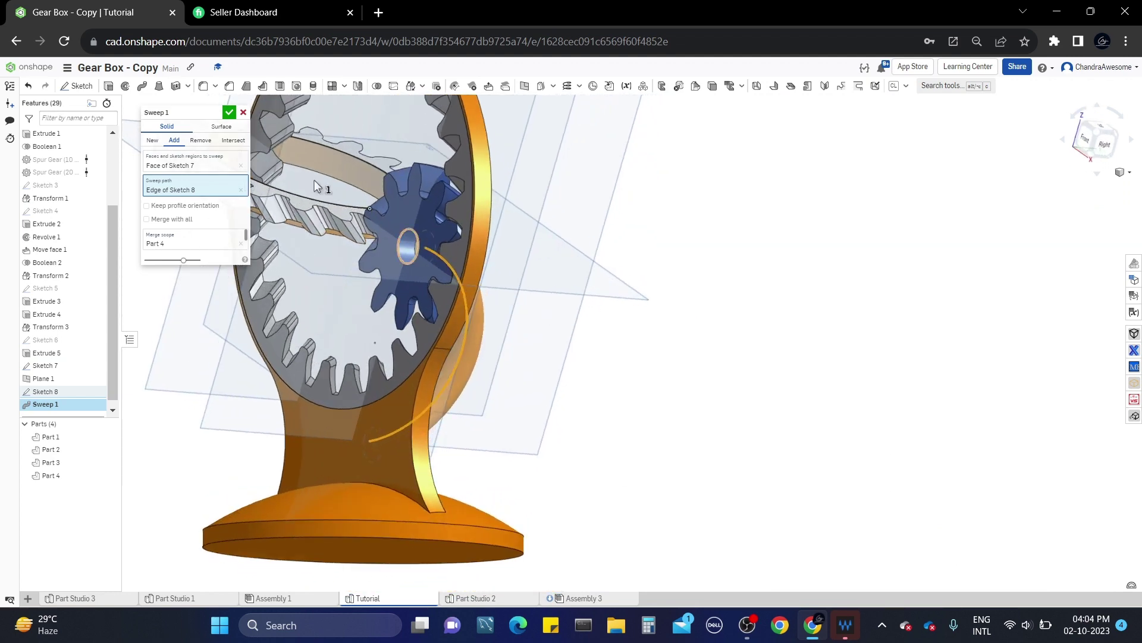
{"action": "left_click", "coordinate": [229, 112]}
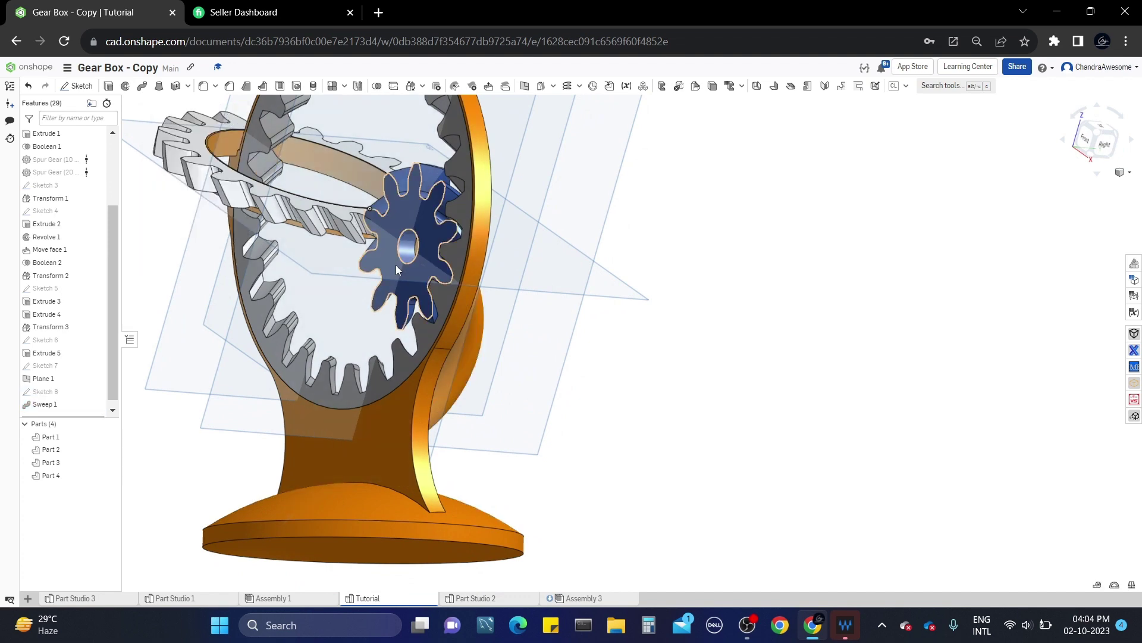
Extrude the swept arm's end face up to the blue gear's outer face, adding it to Part 4
{"action": "right_click_drag", "start_coordinate": [397, 269], "coordinate": [294, 265]}
{"action": "right_click_drag", "start_coordinate": [392, 222], "coordinate": [446, 234]}
{"action": "scroll", "coordinate": [300, 257], "scroll_direction": "up", "scroll_amount": 6}
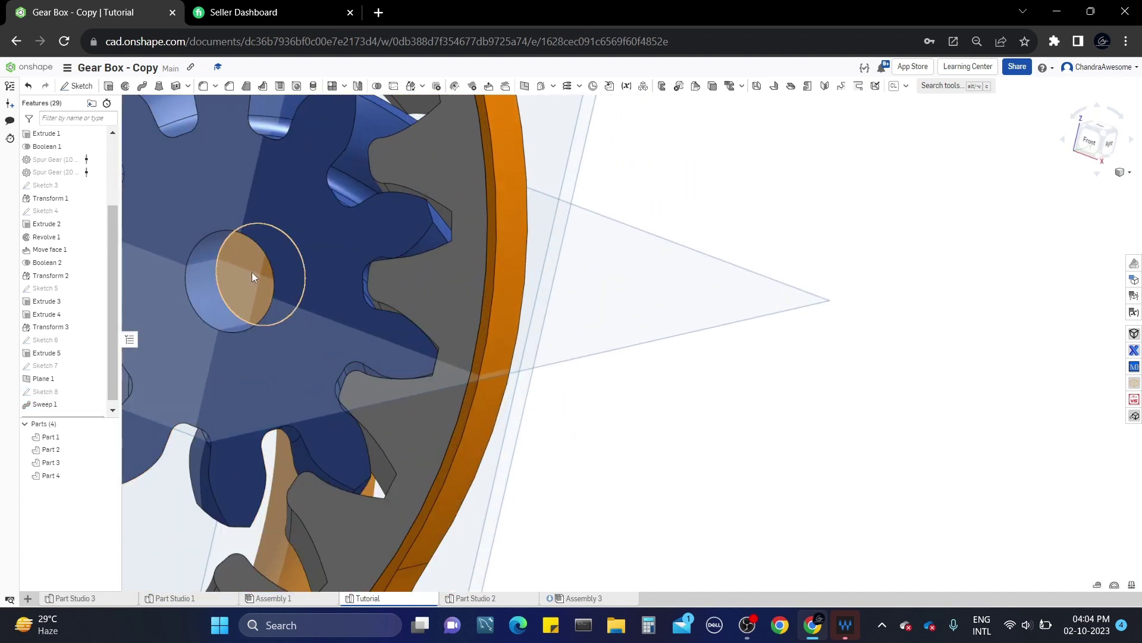
{"action": "left_click", "coordinate": [252, 274]}
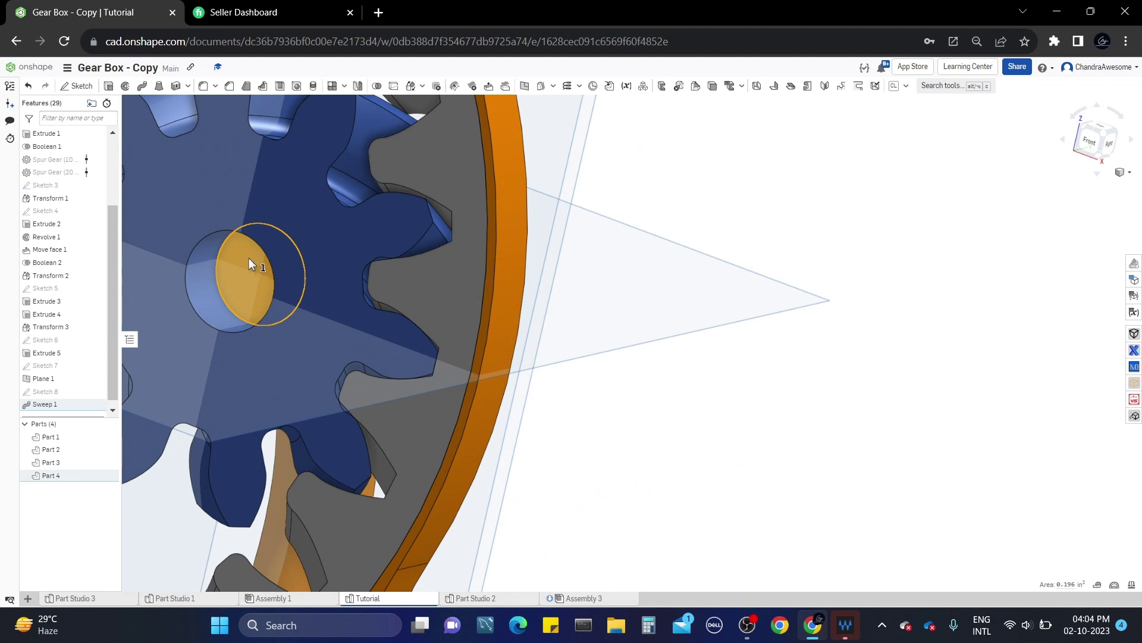
{"action": "left_click", "coordinate": [108, 87]}
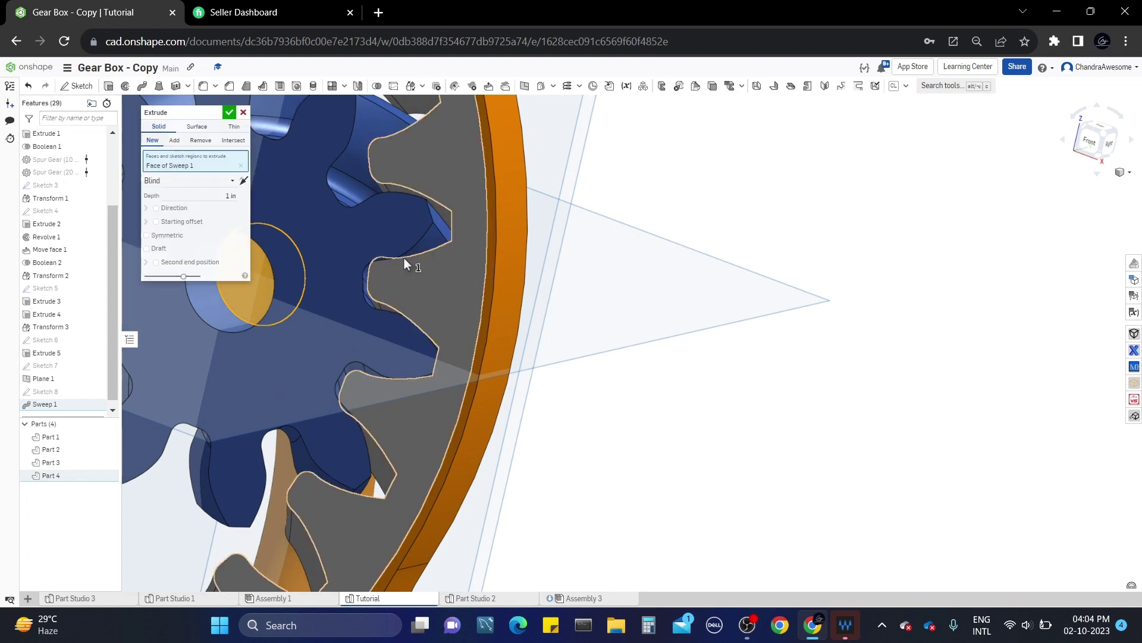
{"action": "right_click_drag", "start_coordinate": [404, 258], "coordinate": [369, 286]}
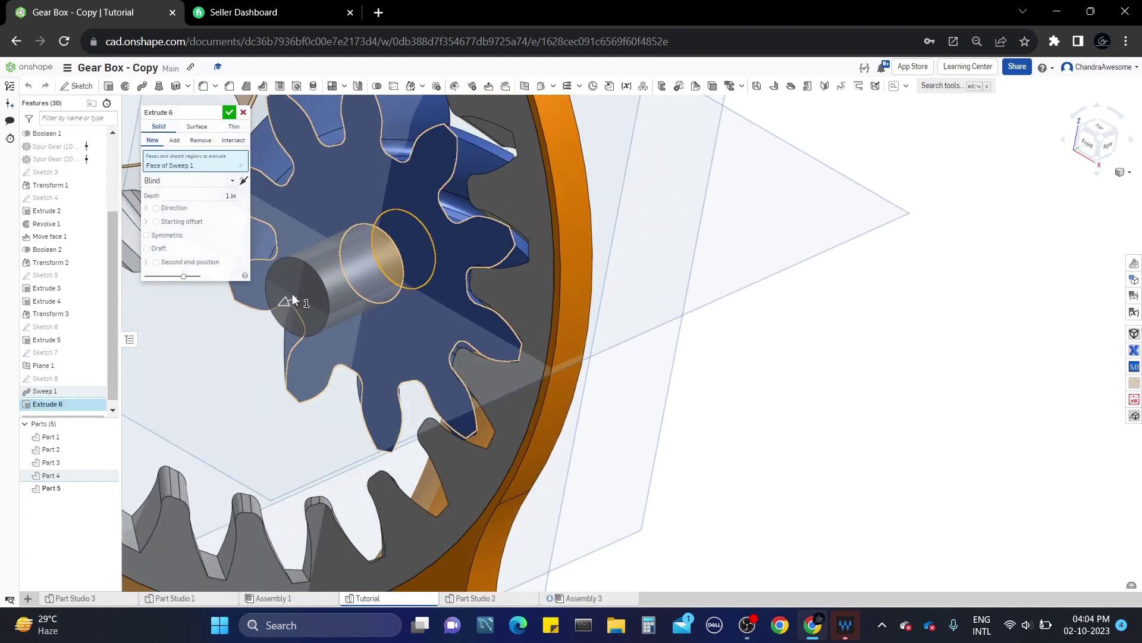
{"action": "left_click", "coordinate": [176, 141]}
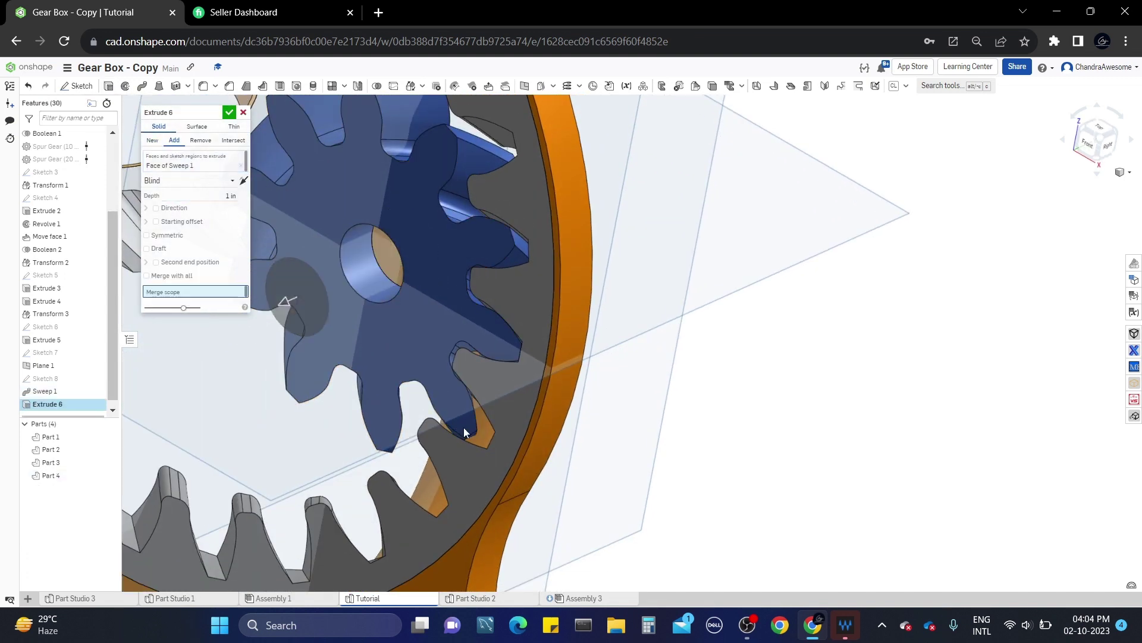
{"action": "right_click_drag", "start_coordinate": [548, 454], "coordinate": [654, 349]}
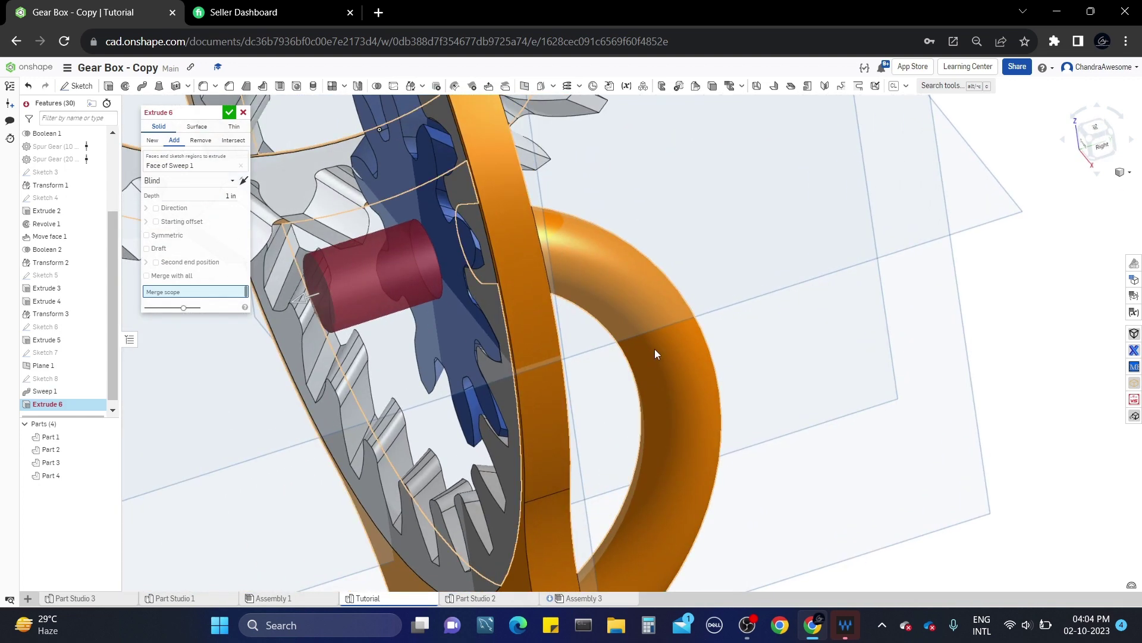
{"action": "left_click", "coordinate": [655, 349]}
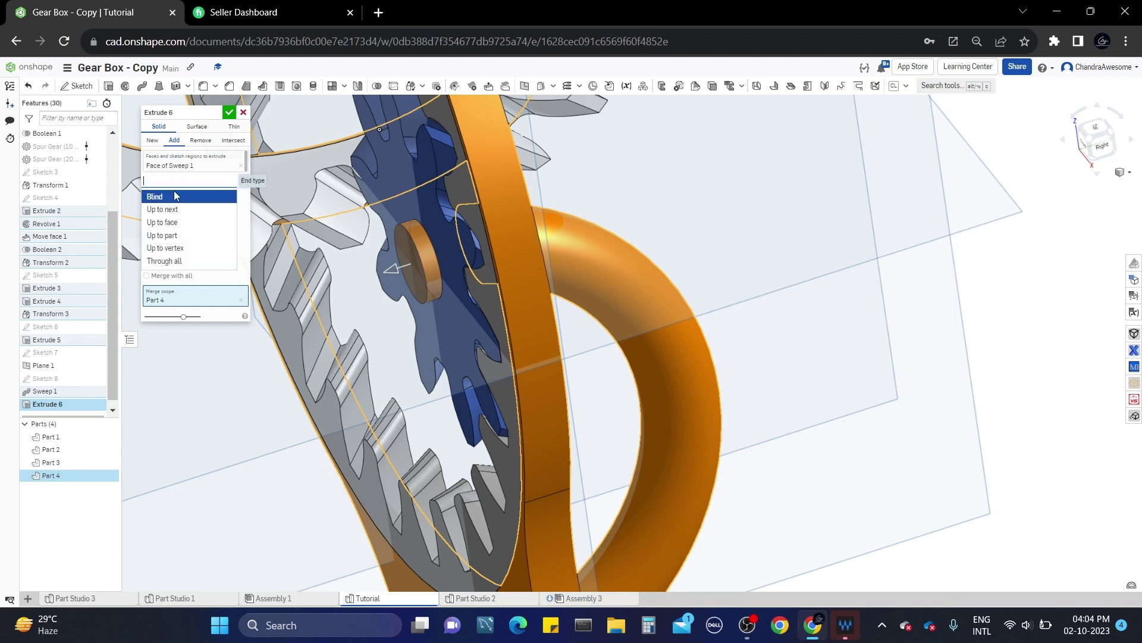
{"action": "left_click", "coordinate": [178, 222]}
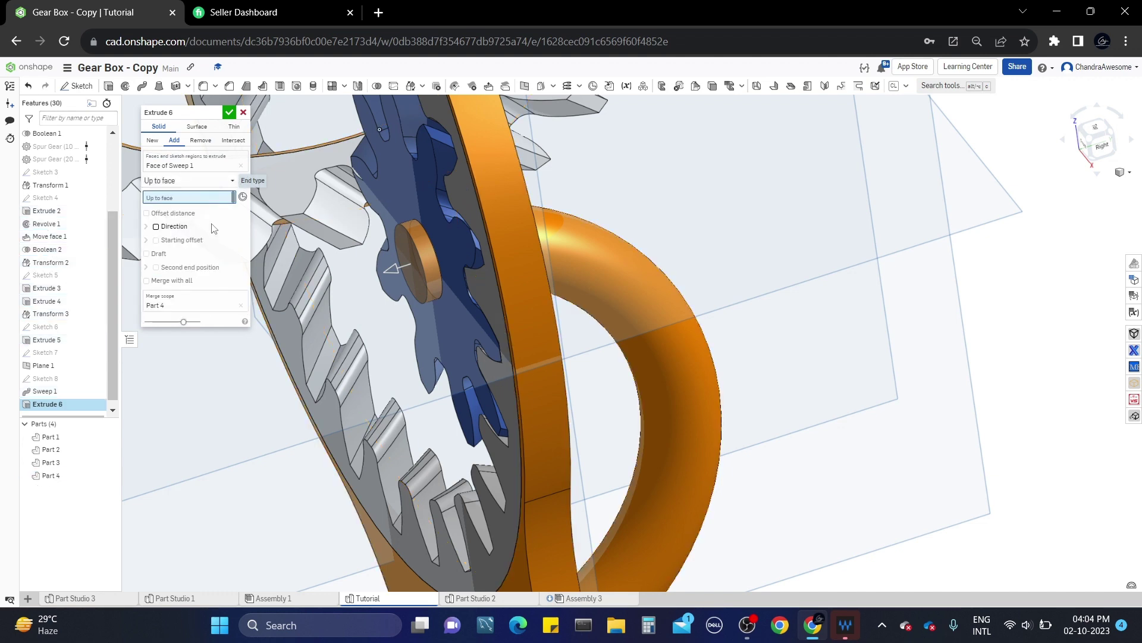
{"action": "left_click", "coordinate": [414, 206]}
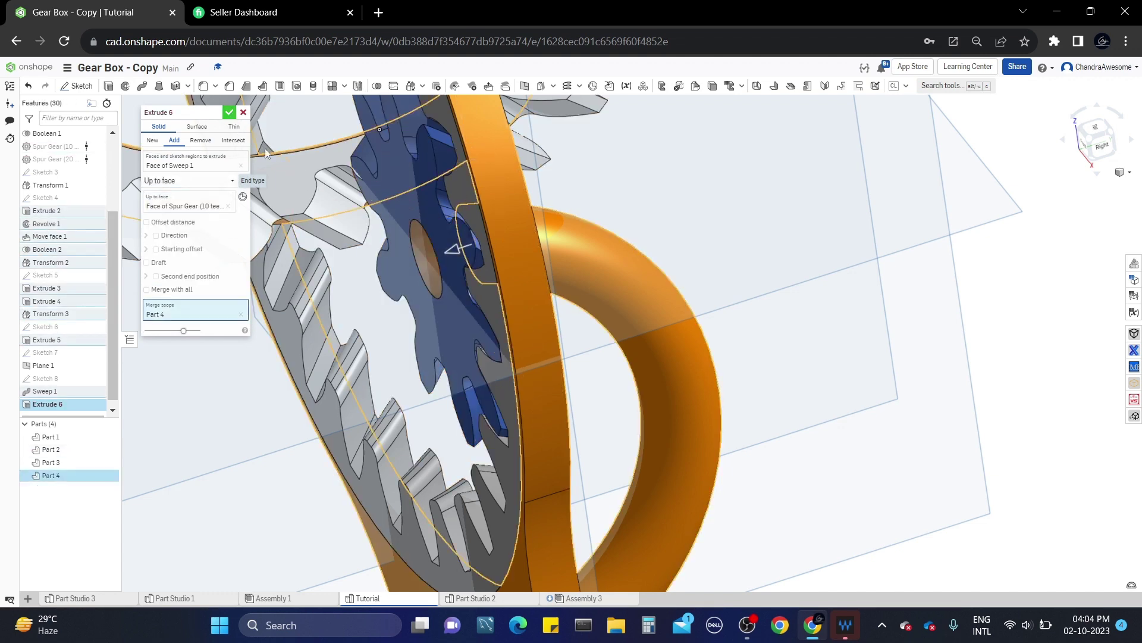
Examine the gear box from several angles, including the arm supporting the blue gear
{"action": "scroll", "coordinate": [411, 241], "scroll_direction": "down", "scroll_amount": 5}
{"action": "right_click_drag", "start_coordinate": [428, 233], "coordinate": [473, 238]}
{"action": "scroll", "coordinate": [374, 227], "scroll_direction": "down", "scroll_amount": 3}
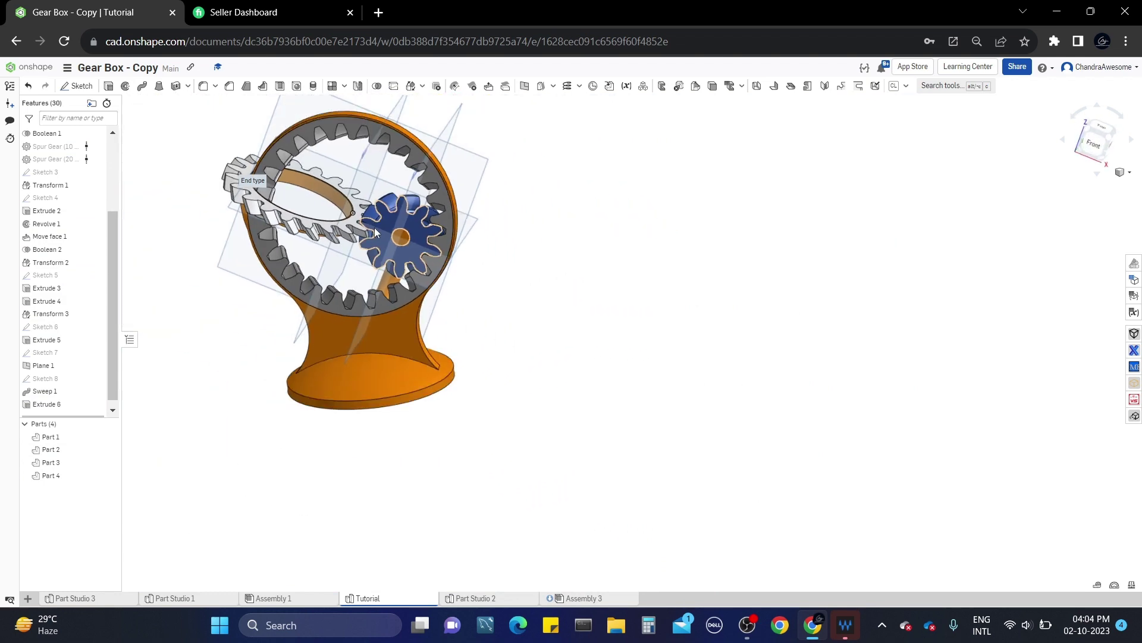
{"action": "middle_click_drag", "start_coordinate": [392, 241], "coordinate": [403, 281]}
{"action": "scroll", "coordinate": [402, 280], "scroll_direction": "up", "scroll_amount": 2}
{"action": "right_click_drag", "start_coordinate": [403, 280], "coordinate": [436, 261]}
{"action": "mouse_move", "coordinate": [551, 279]}
{"action": "right_mouse_down"}
{"action": "mouse_move", "coordinate": [458, 273]}
{"action": "mouse_move", "coordinate": [435, 287]}
{"action": "mouse_move", "coordinate": [539, 290]}
{"action": "right_mouse_up"}
{"action": "right_click_drag", "start_coordinate": [634, 302], "coordinate": [506, 309]}
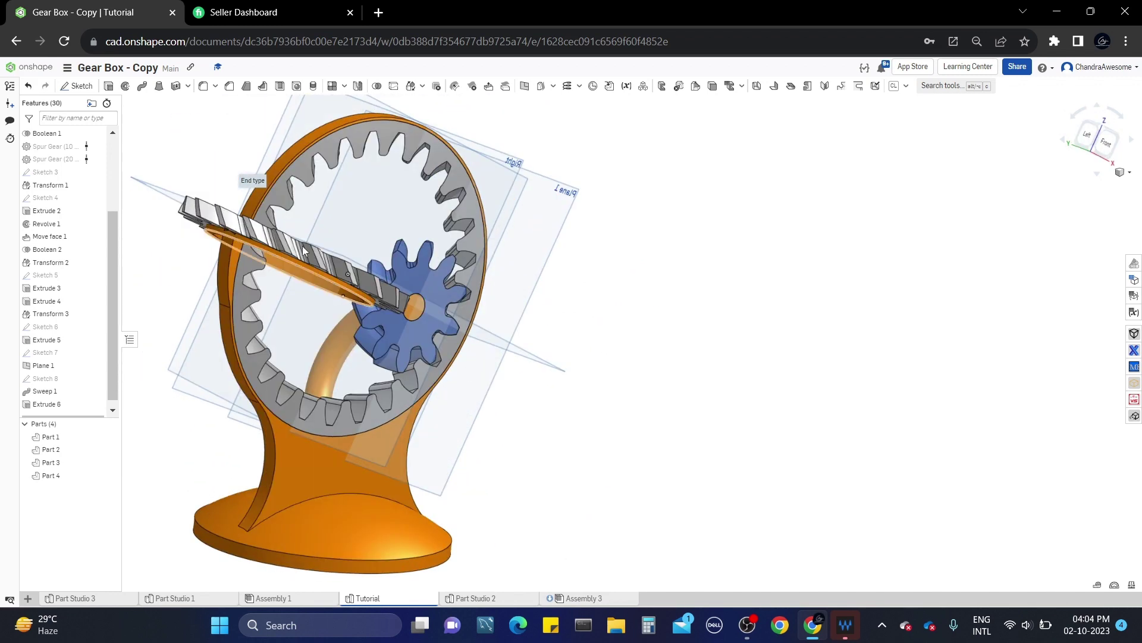
Start a 0.05 in radius fillet on the edges joining the neck to the domed base and on one neck side edge
{"action": "left_click", "coordinate": [204, 87]}
{"action": "middle_click_drag", "start_coordinate": [217, 377], "coordinate": [311, 328]}
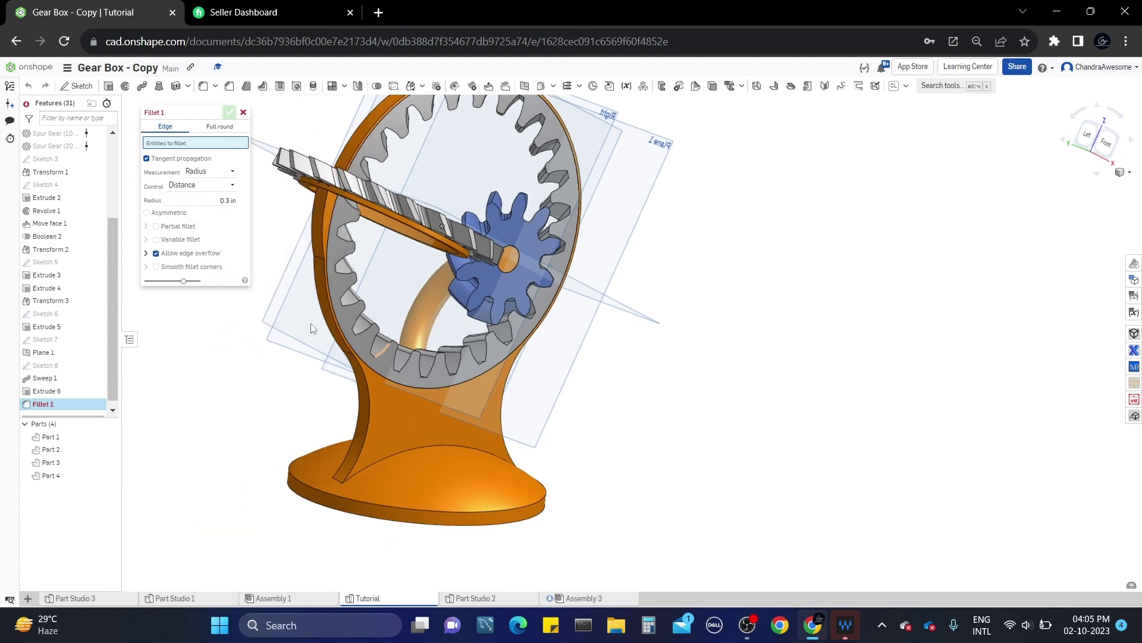
{"action": "left_click", "coordinate": [419, 448]}
{"action": "right_click_drag", "start_coordinate": [419, 448], "coordinate": [476, 476]}
{"action": "left_click", "coordinate": [375, 441]}
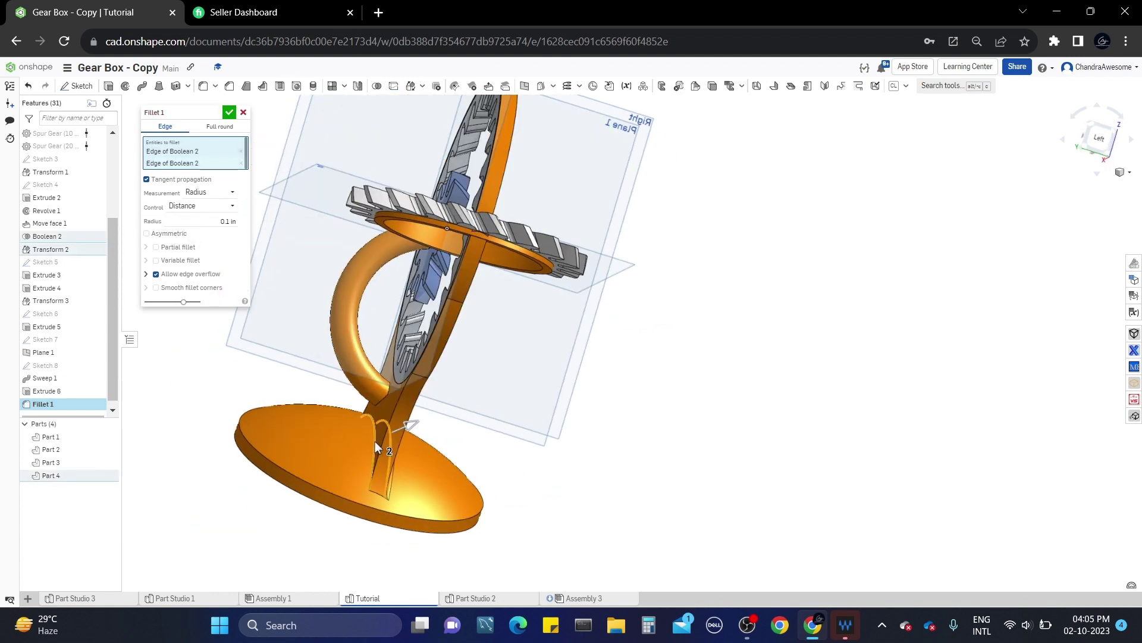
{"action": "scroll", "coordinate": [375, 441], "scroll_direction": "up", "scroll_amount": 3}
{"action": "left_click", "coordinate": [383, 463]}
{"action": "scroll", "coordinate": [383, 463], "scroll_direction": "down", "scroll_amount": 2}
{"action": "right_click_drag", "start_coordinate": [383, 463], "coordinate": [333, 435]}
{"action": "left_click", "coordinate": [213, 233]}
{"action": "type", "text": "0.05"}
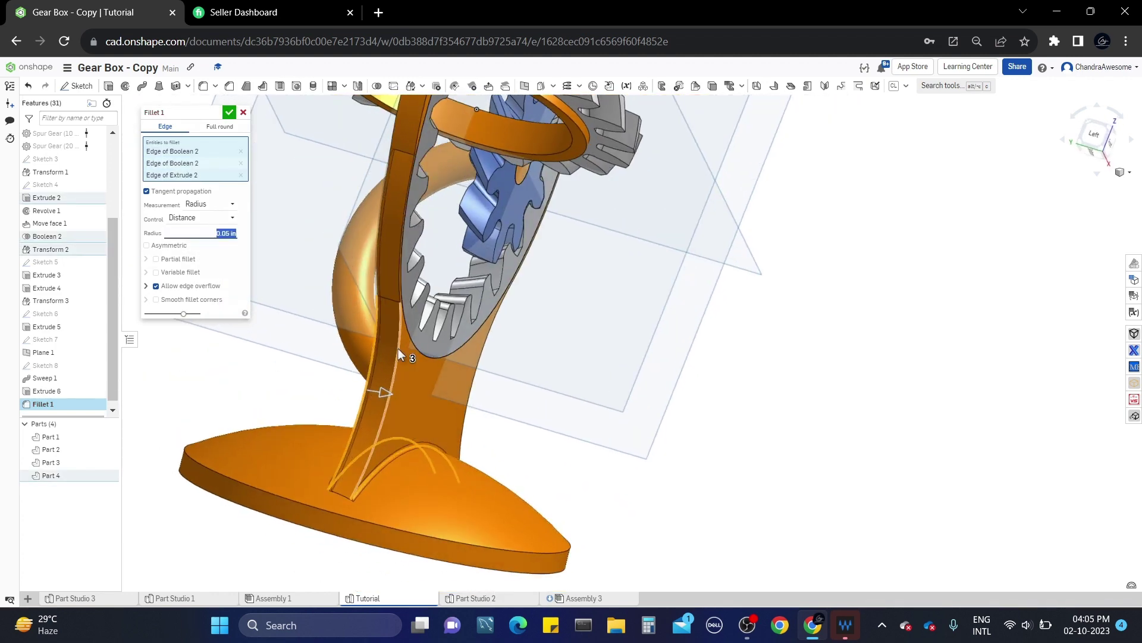
Add the remaining side edges of the housing's neck to the fillet
{"action": "left_click", "coordinate": [398, 351]}
{"action": "right_click_drag", "start_coordinate": [398, 352], "coordinate": [256, 357]}
{"action": "left_click", "coordinate": [557, 391]}
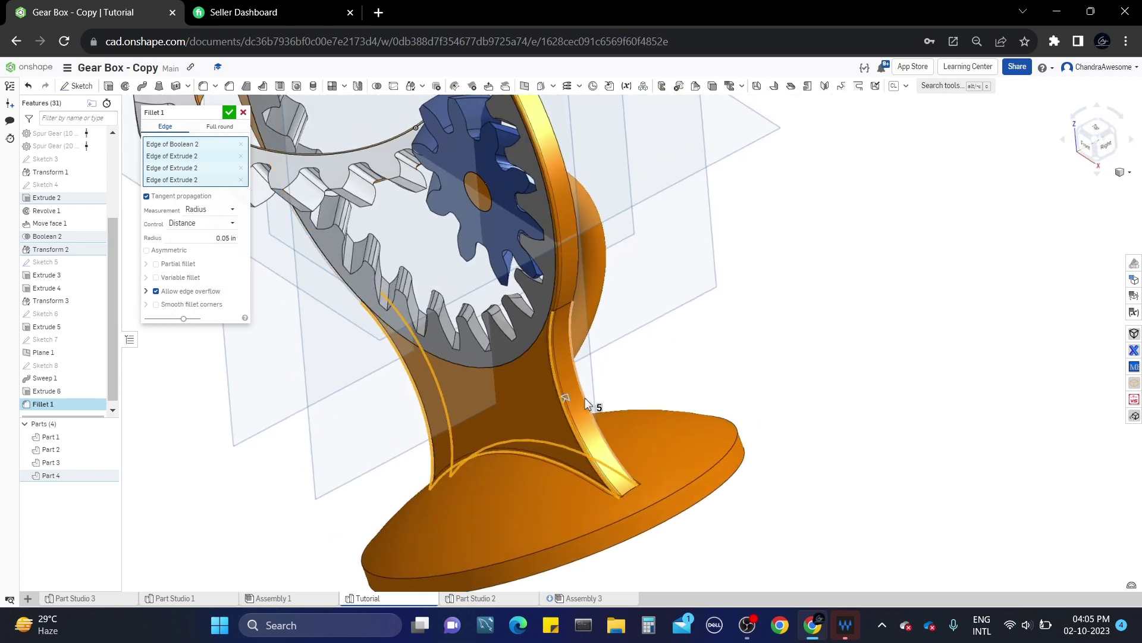
{"action": "left_click", "coordinate": [585, 399]}
Add the rim edges of the domed base to the fillet
{"action": "scroll", "coordinate": [585, 399], "scroll_direction": "down", "scroll_amount": 3}
{"action": "right_click_drag", "start_coordinate": [584, 399], "coordinate": [604, 472]}
{"action": "left_click", "coordinate": [604, 472]}
{"action": "scroll", "coordinate": [605, 472], "scroll_direction": "up", "scroll_amount": 3}
{"action": "left_click", "coordinate": [543, 530]}
{"action": "right_click_drag", "start_coordinate": [543, 530], "coordinate": [549, 486]}
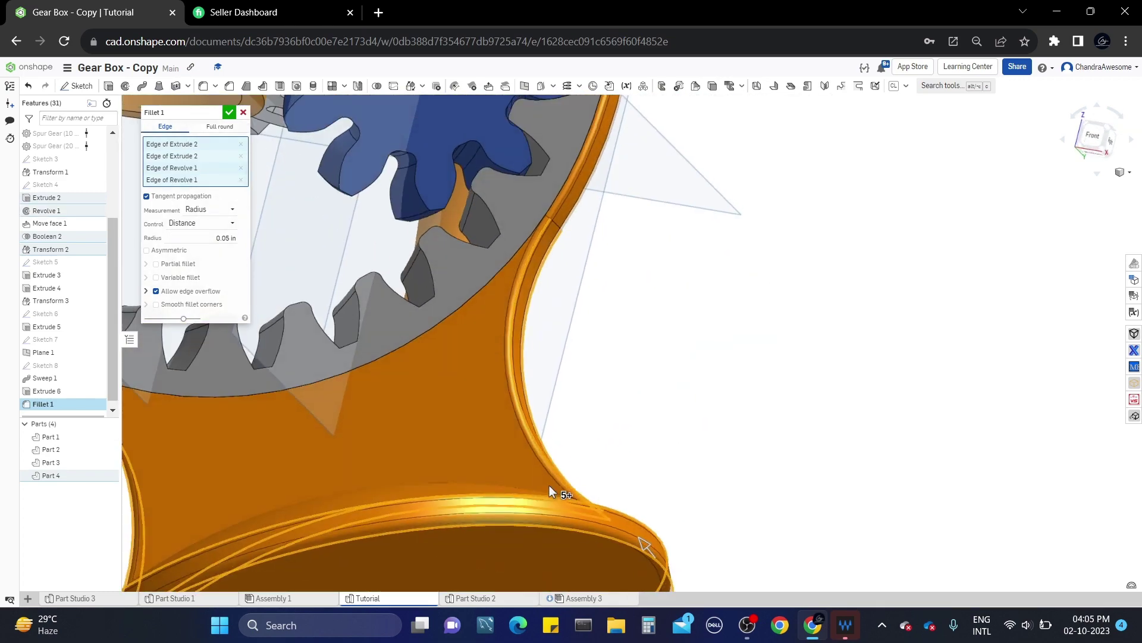
Add the circular edge of the orange retaining ring to the fillet
{"action": "scroll", "coordinate": [549, 486], "scroll_direction": "down", "scroll_amount": 3}
{"action": "right_click_drag", "start_coordinate": [638, 401], "coordinate": [660, 430]}
{"action": "scroll", "coordinate": [382, 298], "scroll_direction": "up", "scroll_amount": 3}
{"action": "right_click_drag", "start_coordinate": [382, 297], "coordinate": [381, 335]}
{"action": "left_click", "coordinate": [381, 334]}
{"action": "scroll", "coordinate": [255, 357], "scroll_direction": "up", "scroll_amount": 4}
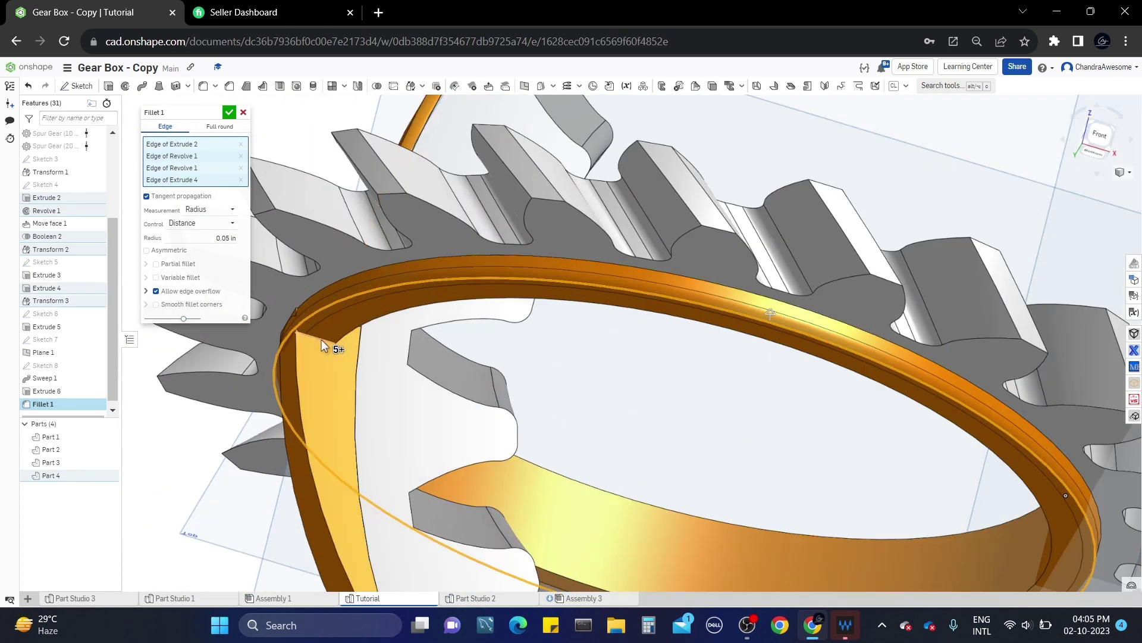
{"action": "left_click", "coordinate": [322, 346]}
{"action": "left_click", "coordinate": [241, 179]}
{"action": "right_click_drag", "start_coordinate": [393, 363], "coordinate": [341, 333]}
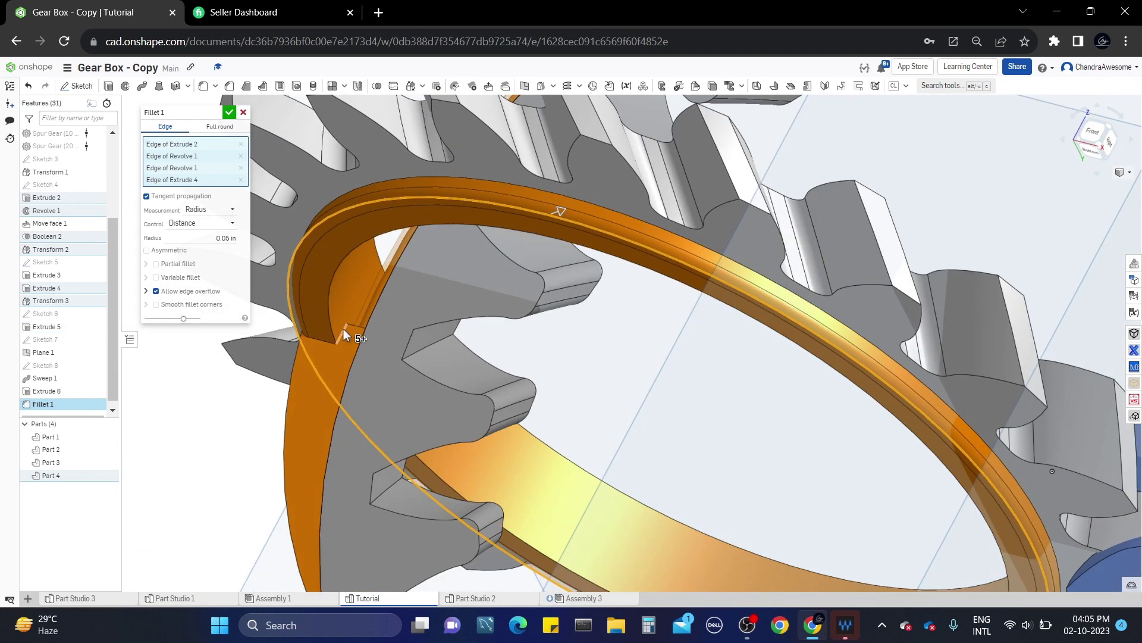
{"action": "left_click", "coordinate": [344, 333]}
{"action": "left_click", "coordinate": [228, 181]}
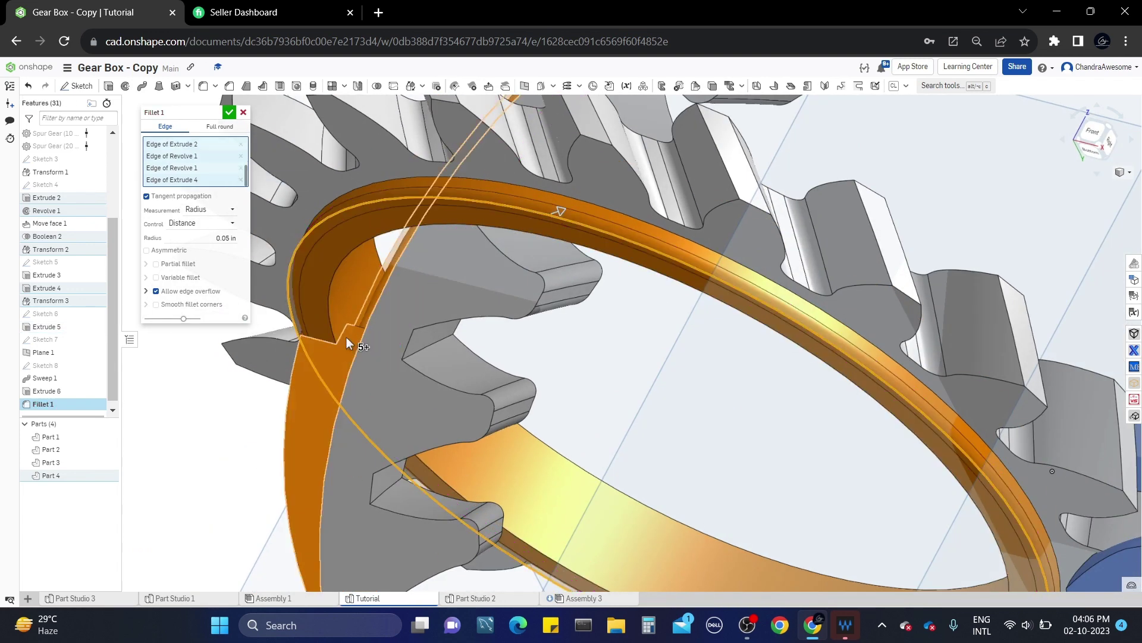
Pick the edges where the support meets the retaining ring and apply the fillet
{"action": "left_click", "coordinate": [330, 327]}
{"action": "scroll", "coordinate": [332, 330], "scroll_direction": "up", "scroll_amount": 3}
{"action": "left_click", "coordinate": [306, 344]}
{"action": "scroll", "coordinate": [306, 344], "scroll_direction": "down", "scroll_amount": 4}
{"action": "right_click_drag", "start_coordinate": [306, 344], "coordinate": [315, 392]}
{"action": "left_click", "coordinate": [229, 112]}
Create a new assembly in the document and rename it Tutorial
{"action": "scroll", "coordinate": [355, 261], "scroll_direction": "down", "scroll_amount": 2}
{"action": "right_click_drag", "start_coordinate": [355, 260], "coordinate": [392, 298]}
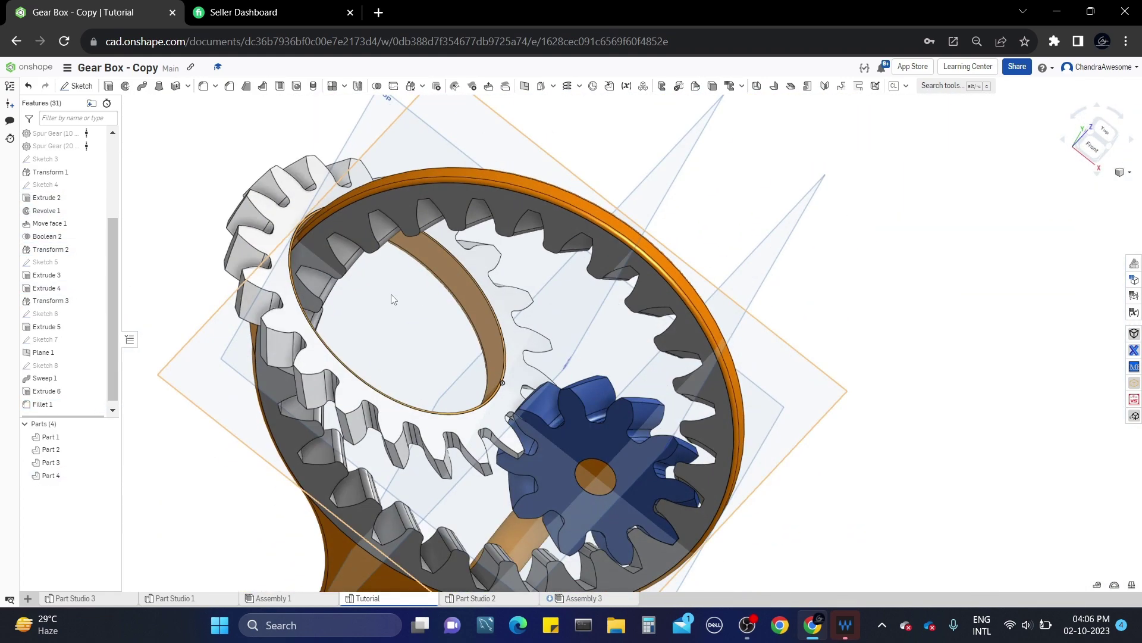
{"action": "scroll", "coordinate": [390, 282], "scroll_direction": "down", "scroll_amount": 4}
{"action": "right_click_drag", "start_coordinate": [572, 416], "coordinate": [595, 407]}
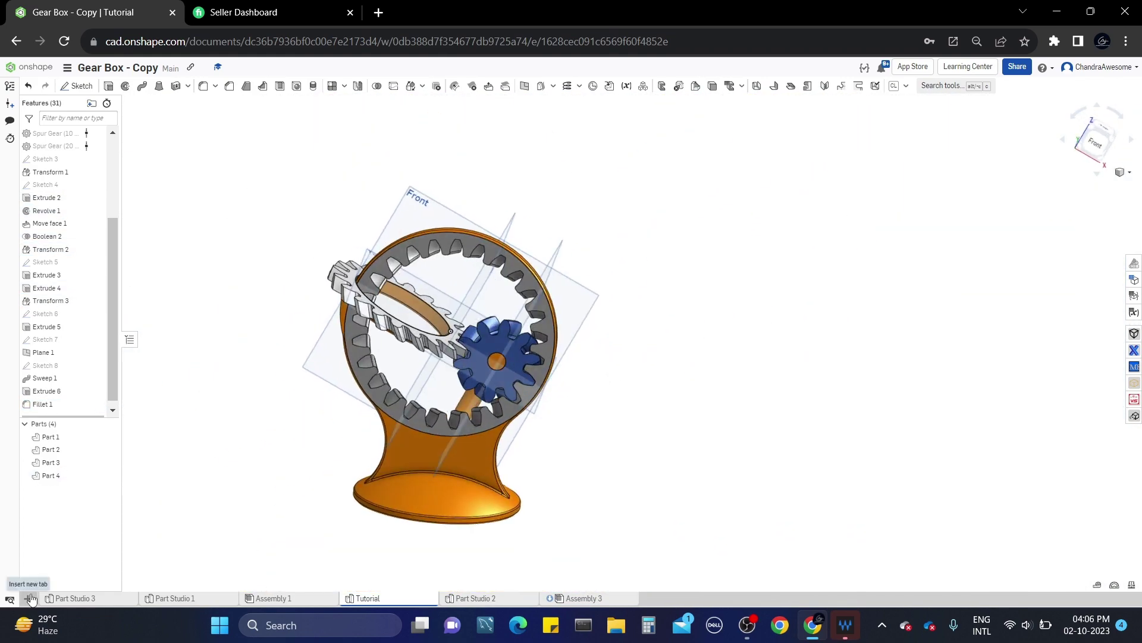
{"action": "left_click", "coordinate": [27, 598]}
{"action": "left_click", "coordinate": [76, 532]}
{"action": "left_click", "coordinate": [473, 598]}
{"action": "right_click", "coordinate": [476, 598]}
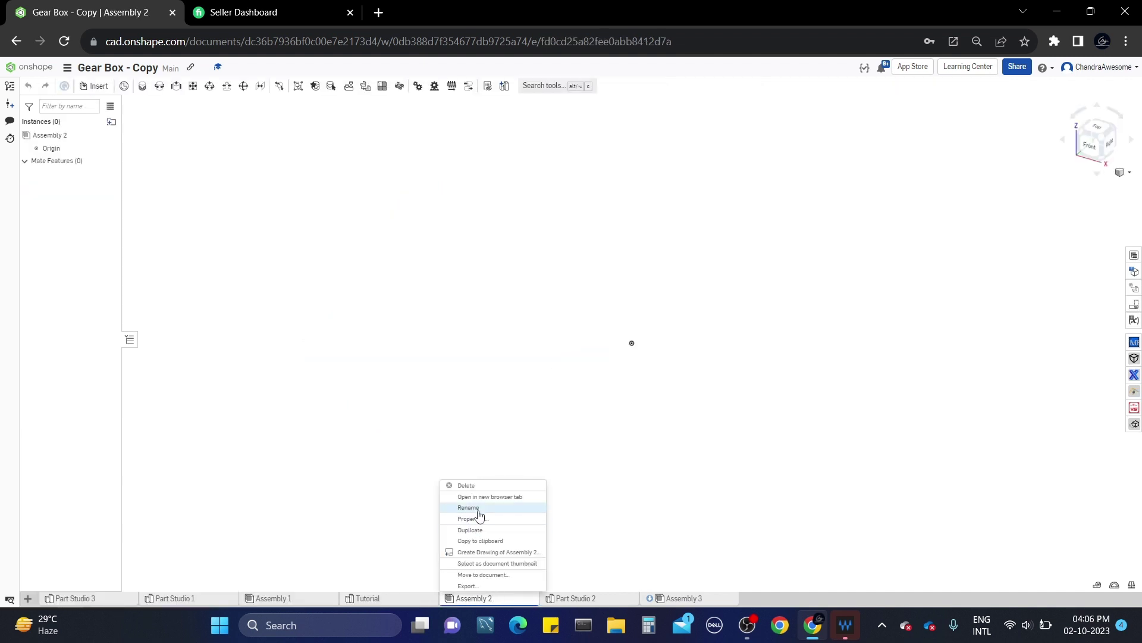
{"action": "left_click", "coordinate": [479, 512]}
{"action": "type", "text": "Tutorial"}
Insert all four parts of the Tutorial part studio into the assembly
{"action": "left_click", "coordinate": [97, 86]}
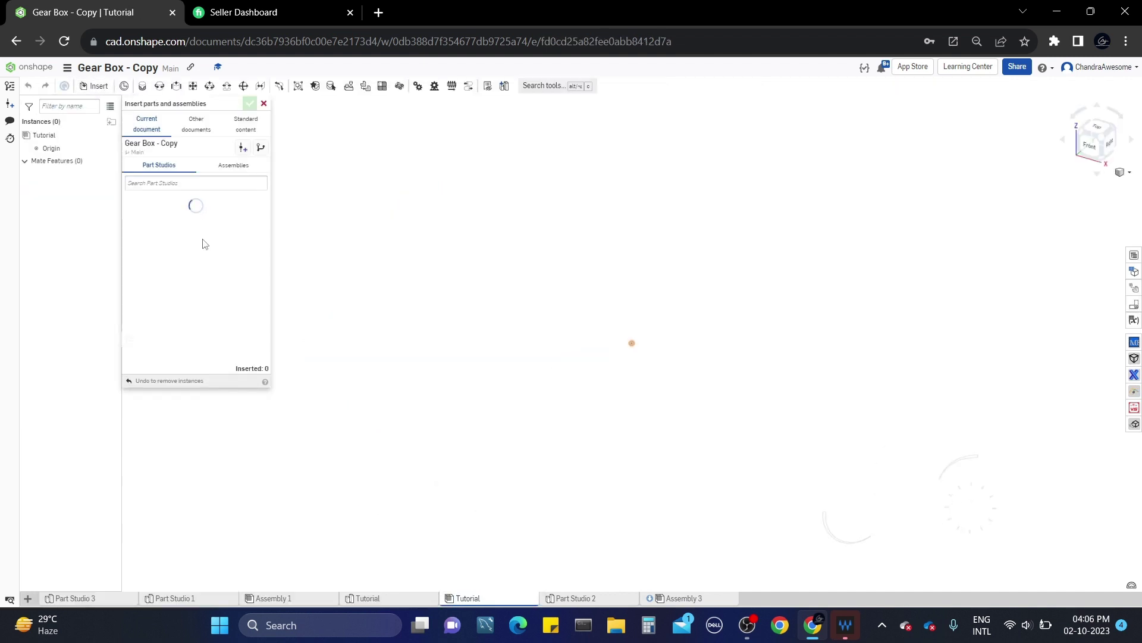
{"action": "left_click", "coordinate": [200, 288]}
{"action": "left_click", "coordinate": [249, 103]}
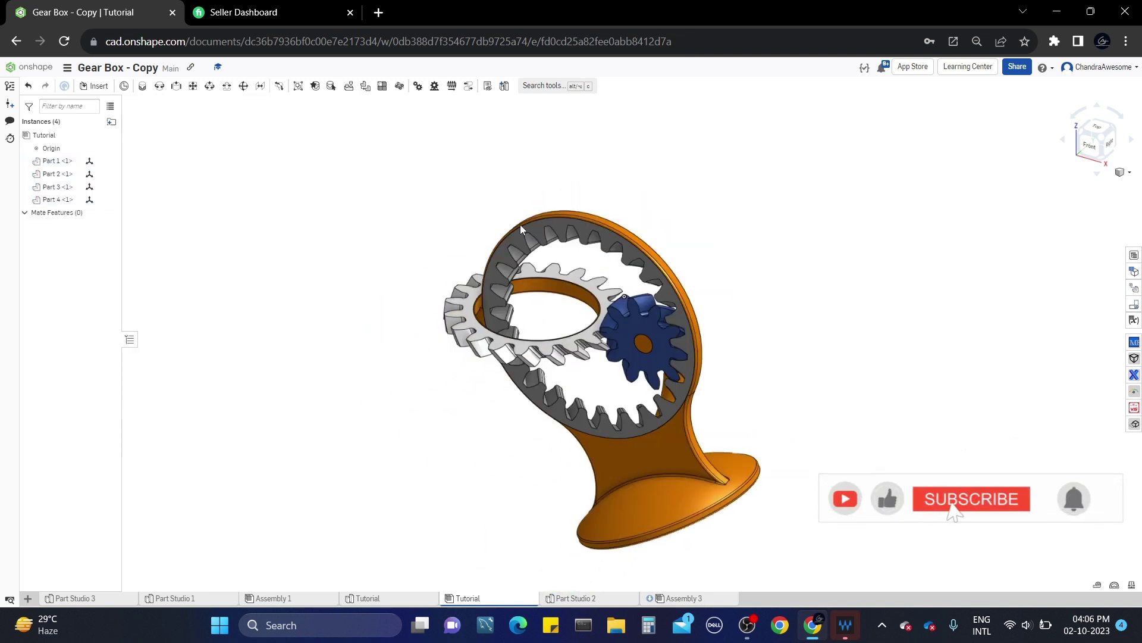
Move the white gear, the blue gear and the grey ring gear away from the orange housing
{"action": "right_click_drag", "start_coordinate": [520, 223], "coordinate": [555, 218]}
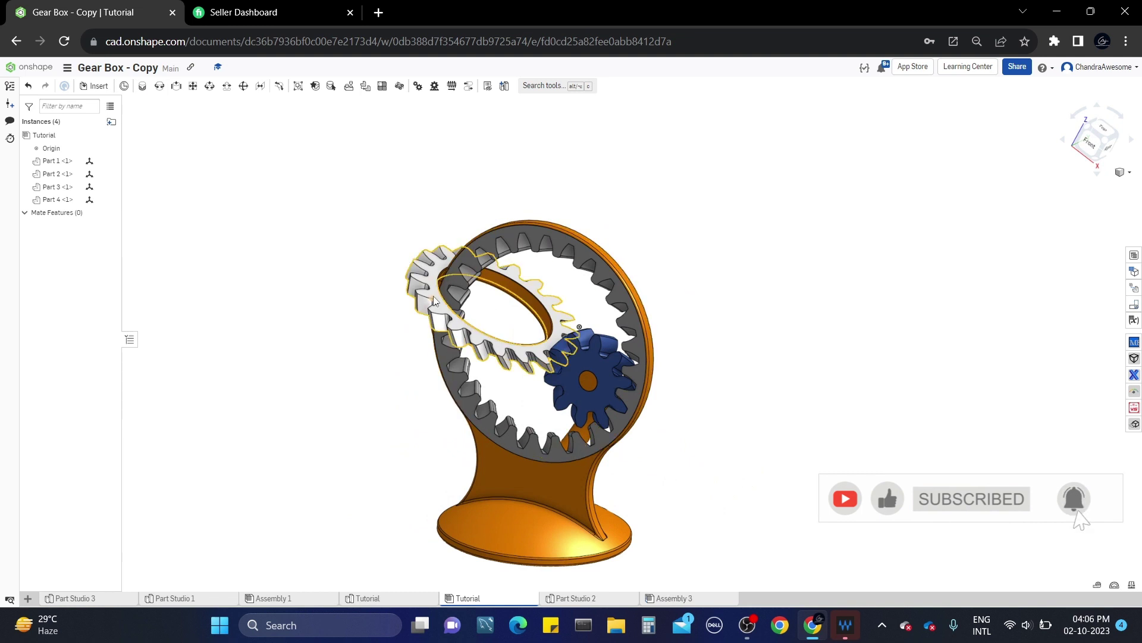
{"action": "left_click_drag", "start_coordinate": [290, 253], "coordinate": [191, 280]}
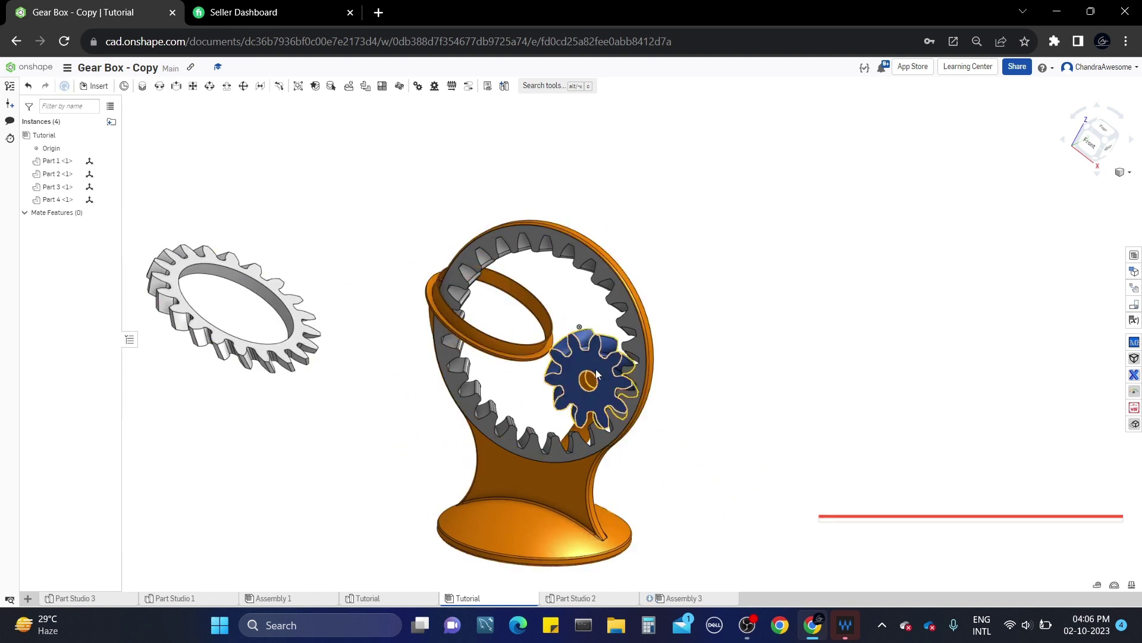
{"action": "left_click_drag", "start_coordinate": [551, 396], "coordinate": [285, 411]}
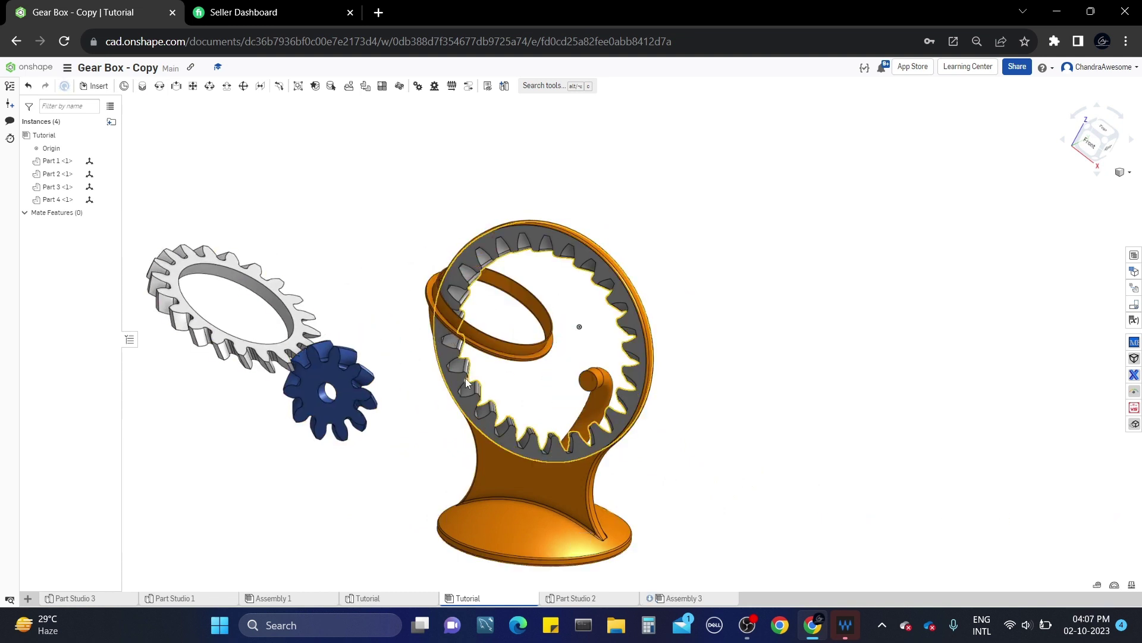
{"action": "left_click_drag", "start_coordinate": [320, 242], "coordinate": [231, 213]}
{"action": "scroll", "coordinate": [586, 353], "scroll_direction": "down", "scroll_amount": 2}
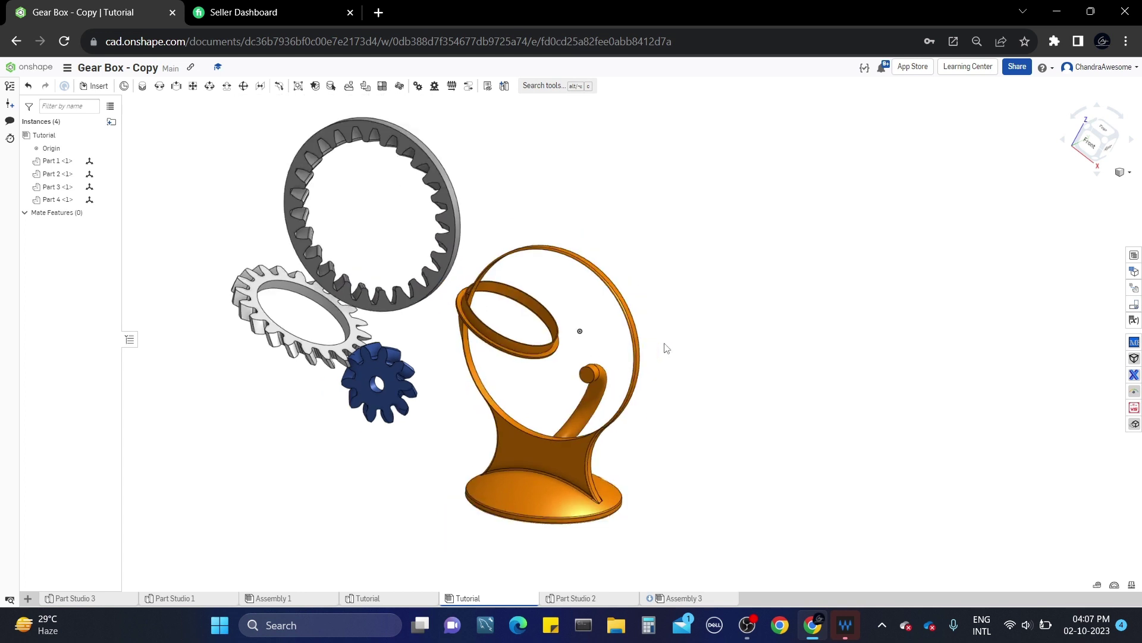
{"action": "left_click", "coordinate": [1093, 147]}
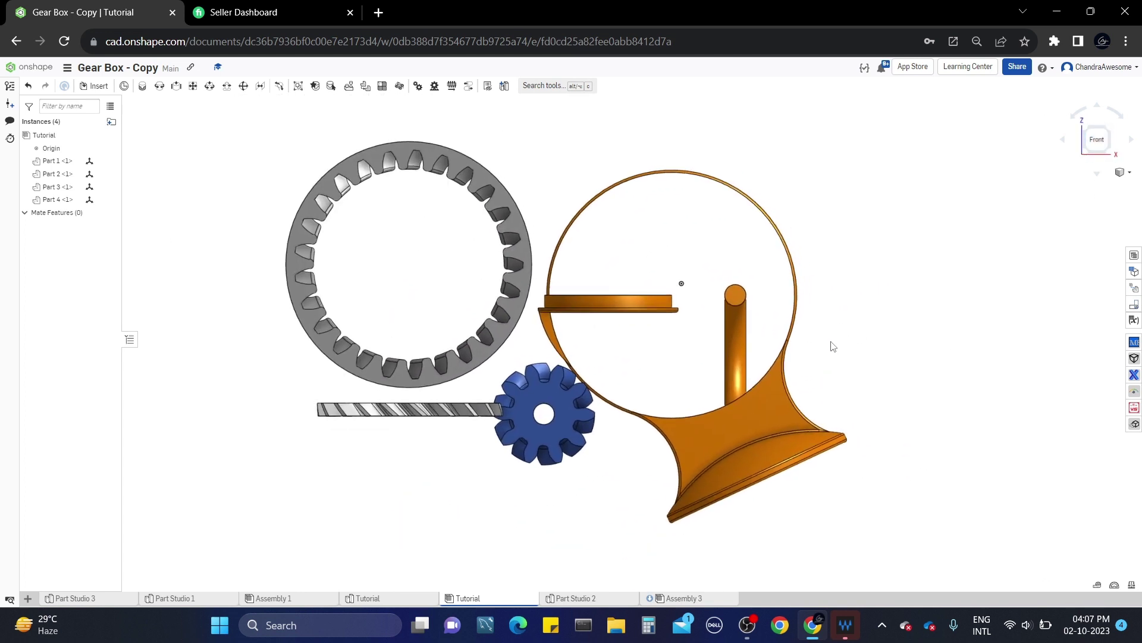
Fasten the orange housing to the assembly origin with a Fastened mate, using the circular edge on the underside of its base
{"action": "middle_click_drag", "start_coordinate": [833, 346], "coordinate": [637, 326]}
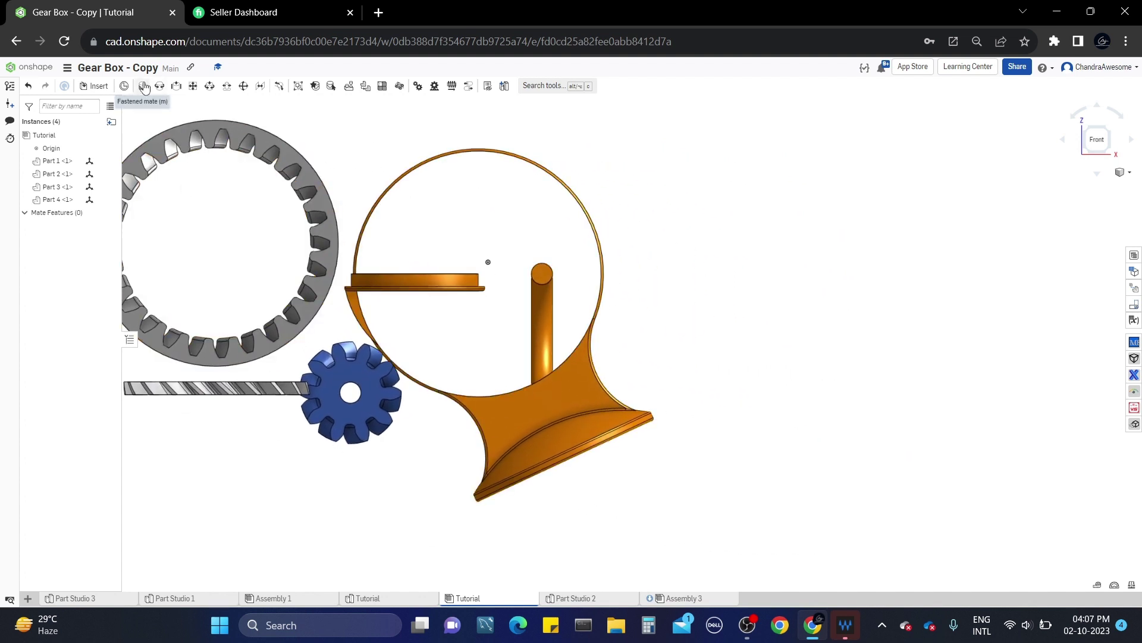
{"action": "left_click", "coordinate": [149, 89]}
{"action": "scroll", "coordinate": [620, 494], "scroll_direction": "up", "scroll_amount": 5}
{"action": "right_click_drag", "start_coordinate": [610, 479], "coordinate": [605, 459]}
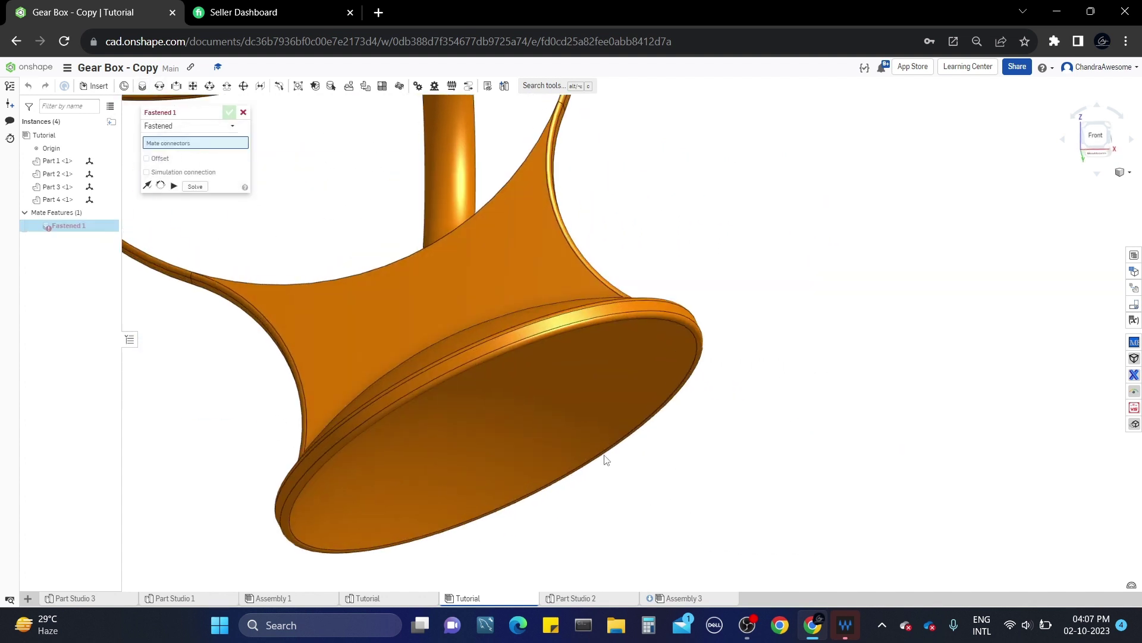
{"action": "left_click", "coordinate": [612, 325]}
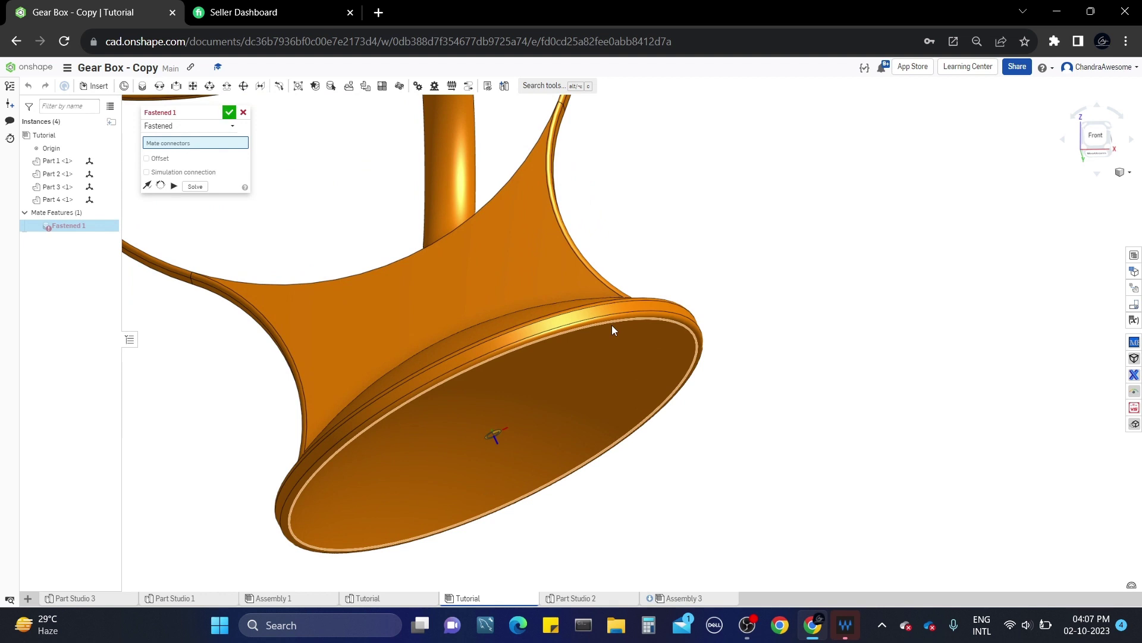
{"action": "scroll", "coordinate": [613, 324], "scroll_direction": "down", "scroll_amount": 3}
{"action": "right_click_drag", "start_coordinate": [613, 324], "coordinate": [452, 383]}
{"action": "scroll", "coordinate": [434, 311], "scroll_direction": "up", "scroll_amount": 3}
{"action": "scroll", "coordinate": [450, 306], "scroll_direction": "up", "scroll_amount": 4}
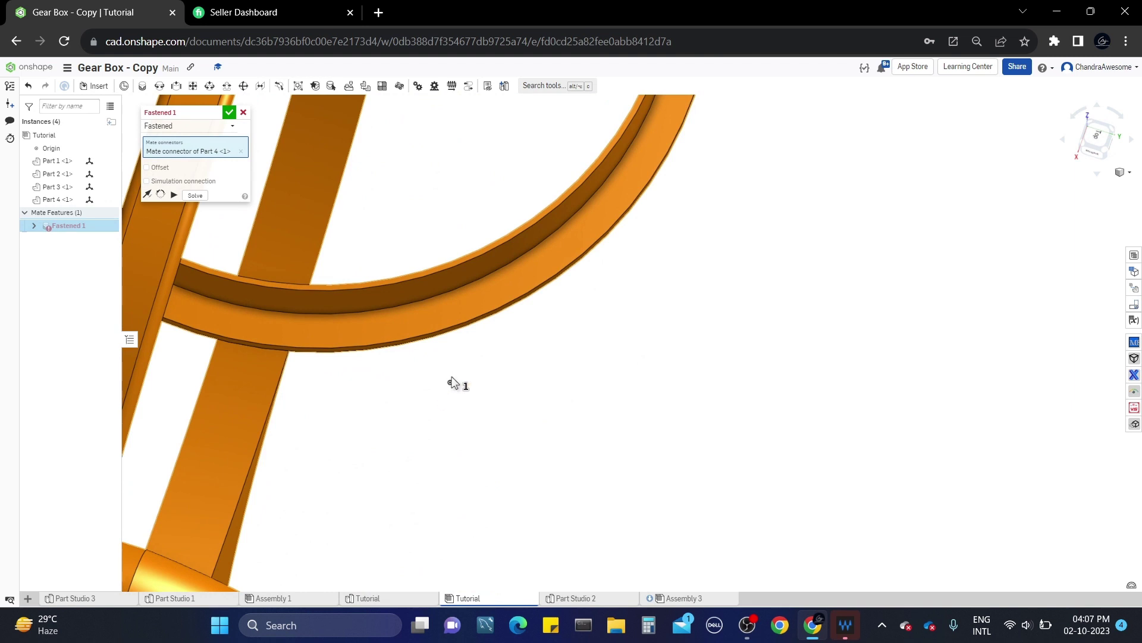
{"action": "right_click_drag", "start_coordinate": [459, 375], "coordinate": [841, 399]}
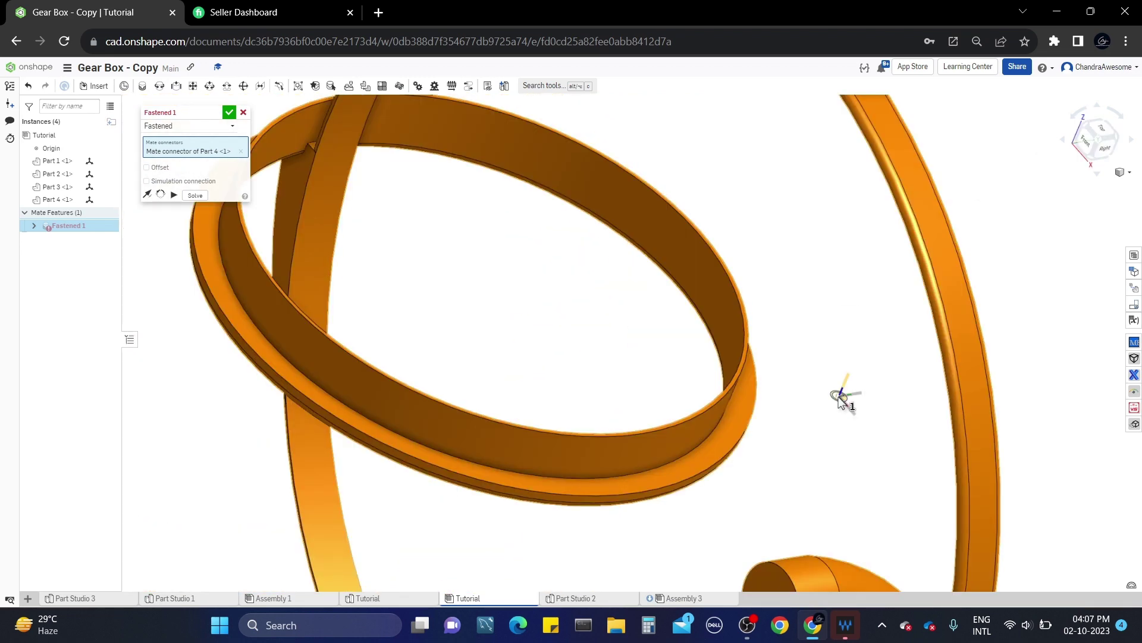
{"action": "left_click", "coordinate": [839, 397]}
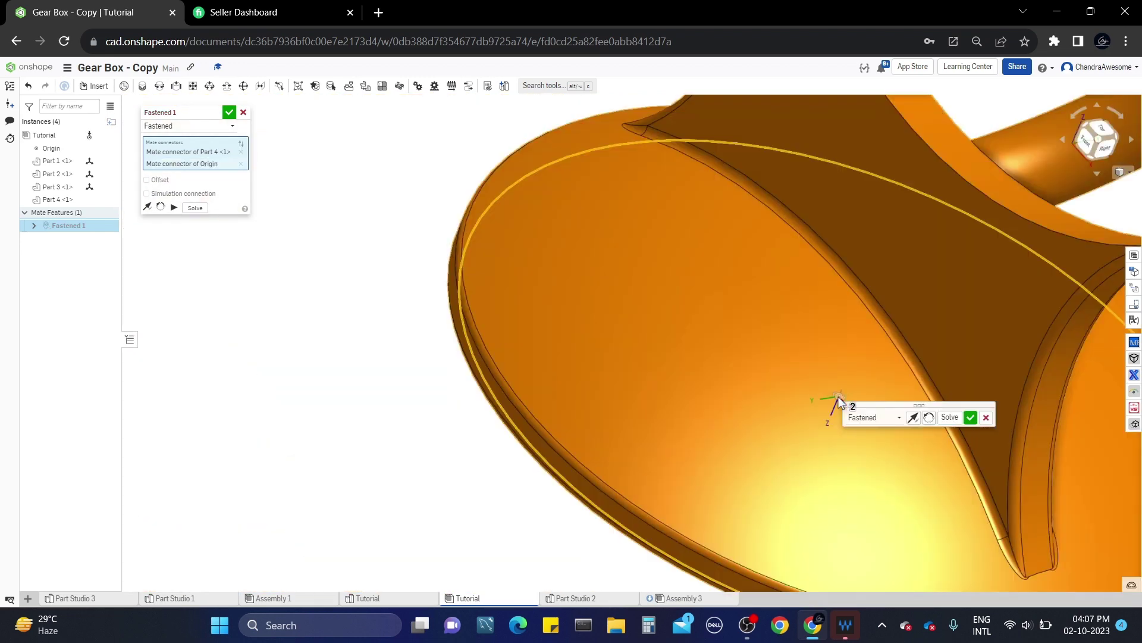
{"action": "left_click", "coordinate": [1091, 147]}
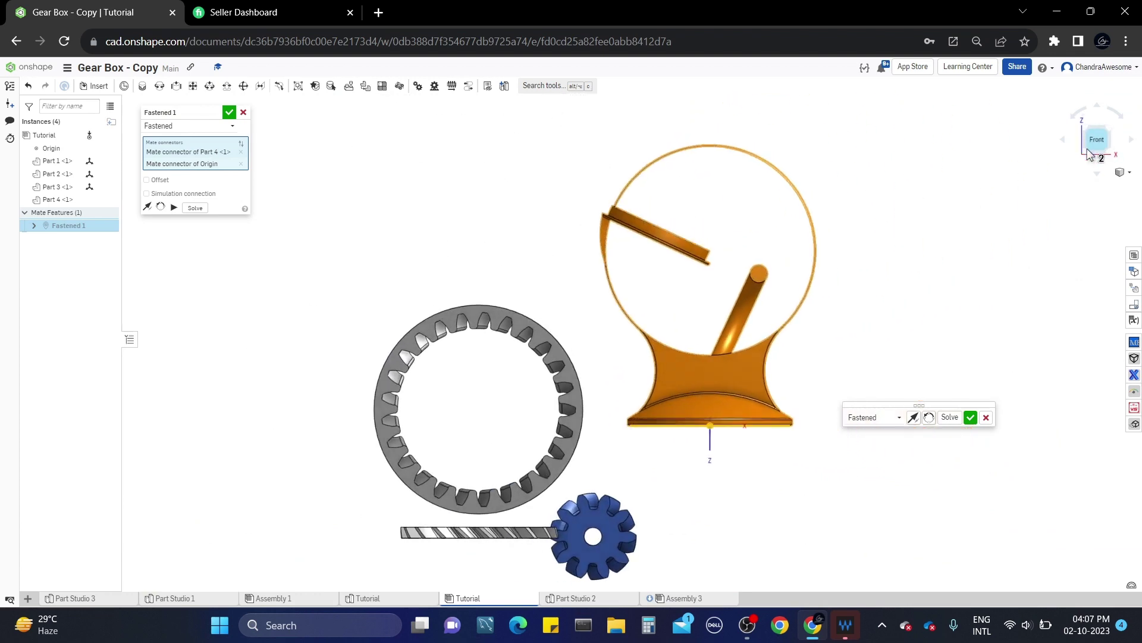
{"action": "left_click", "coordinate": [230, 112]}
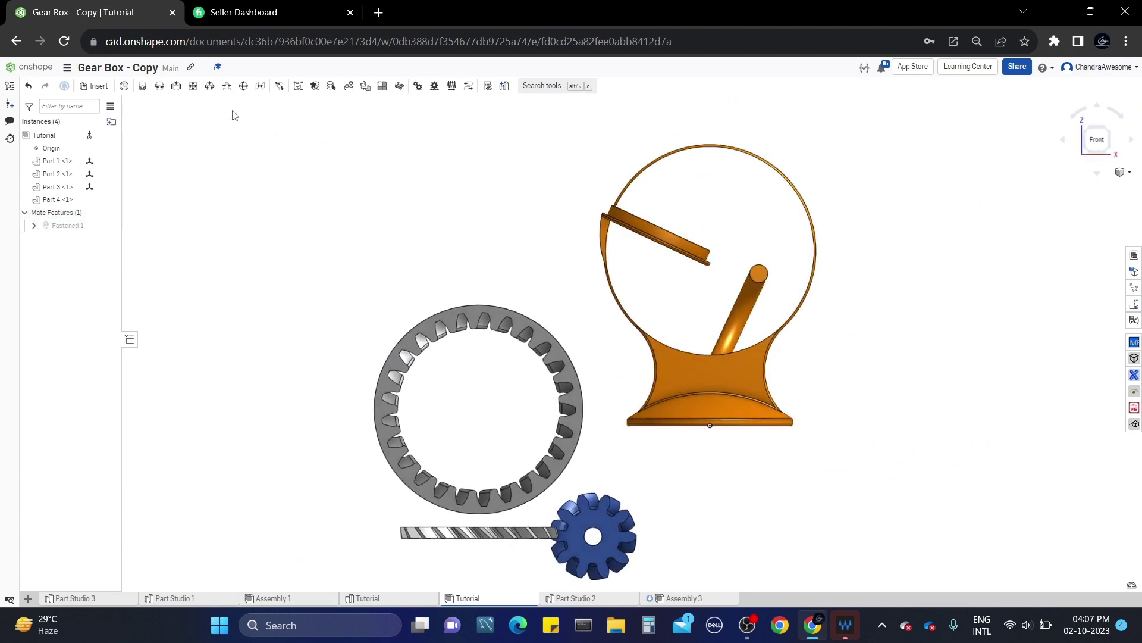
Add a Revolute mate joining the grey ring gear's outer circular edge to the large ring of the orange housing
{"action": "key", "text": "shift+7"}
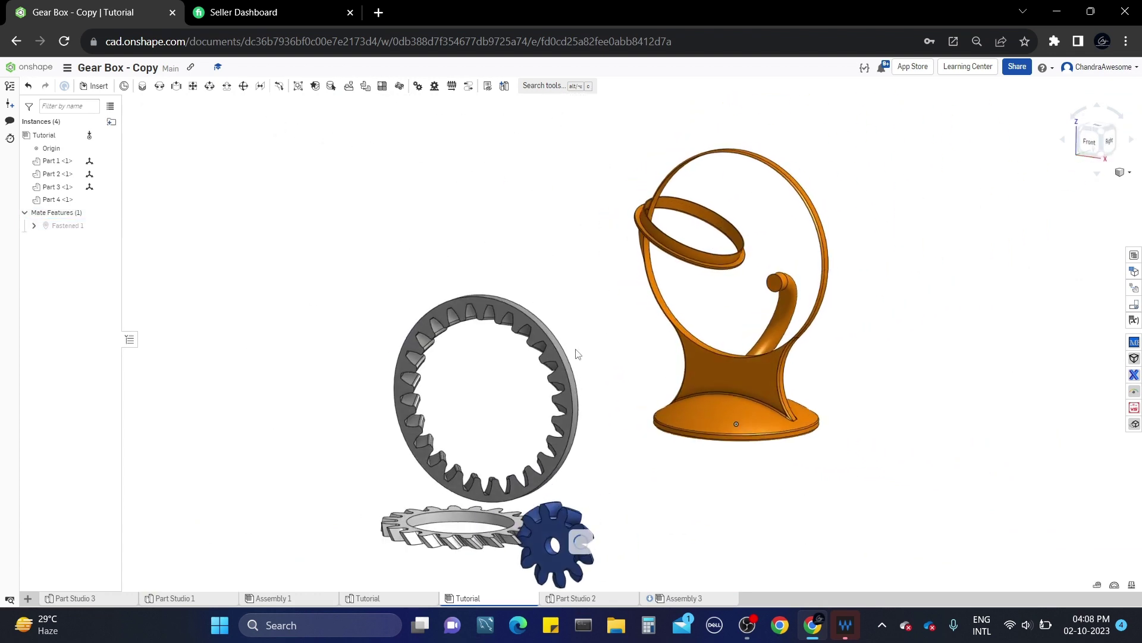
{"action": "left_click", "coordinate": [160, 87]}
{"action": "scroll", "coordinate": [566, 289], "scroll_direction": "up", "scroll_amount": 5}
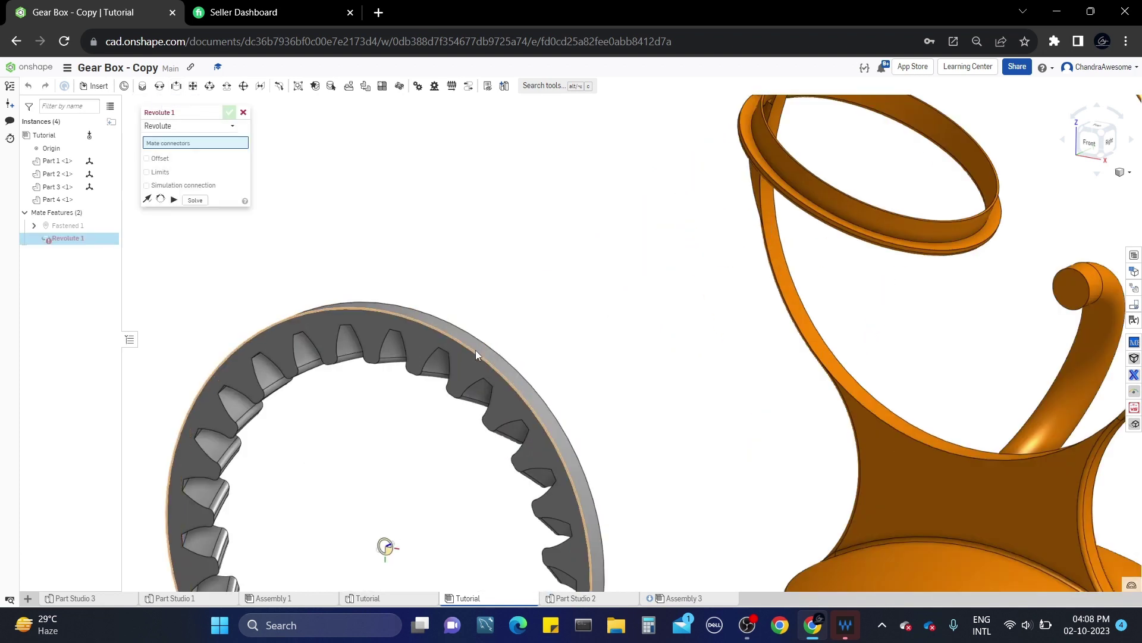
{"action": "left_click", "coordinate": [474, 351]}
{"action": "scroll", "coordinate": [487, 344], "scroll_direction": "down", "scroll_amount": 3}
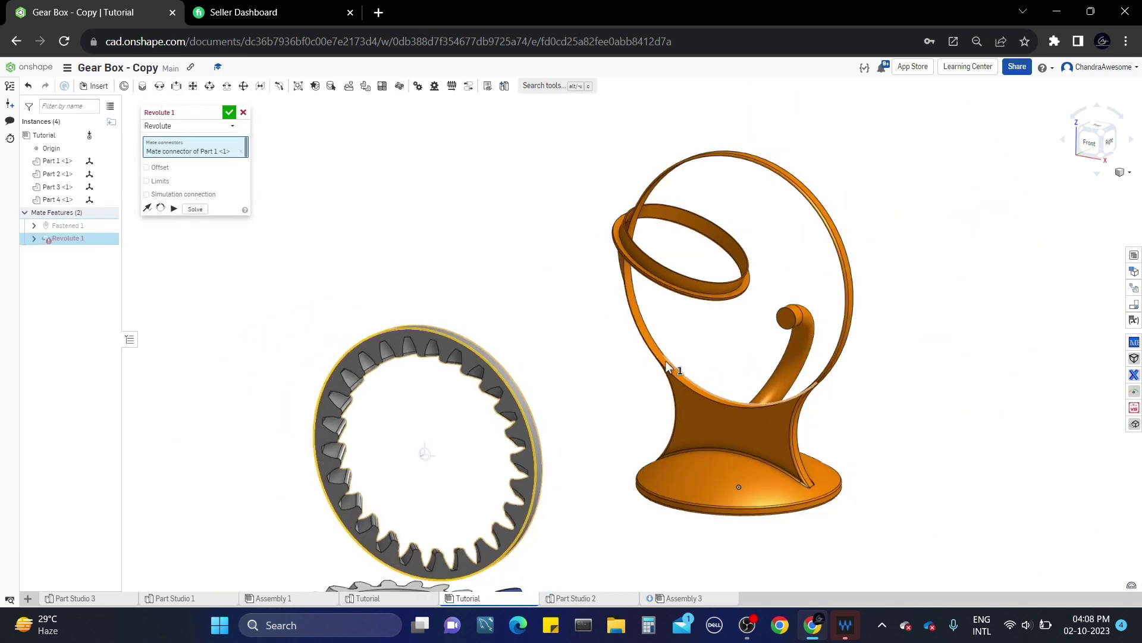
{"action": "scroll", "coordinate": [694, 410], "scroll_direction": "up", "scroll_amount": 6}
{"action": "scroll", "coordinate": [695, 405], "scroll_direction": "down", "scroll_amount": 3}
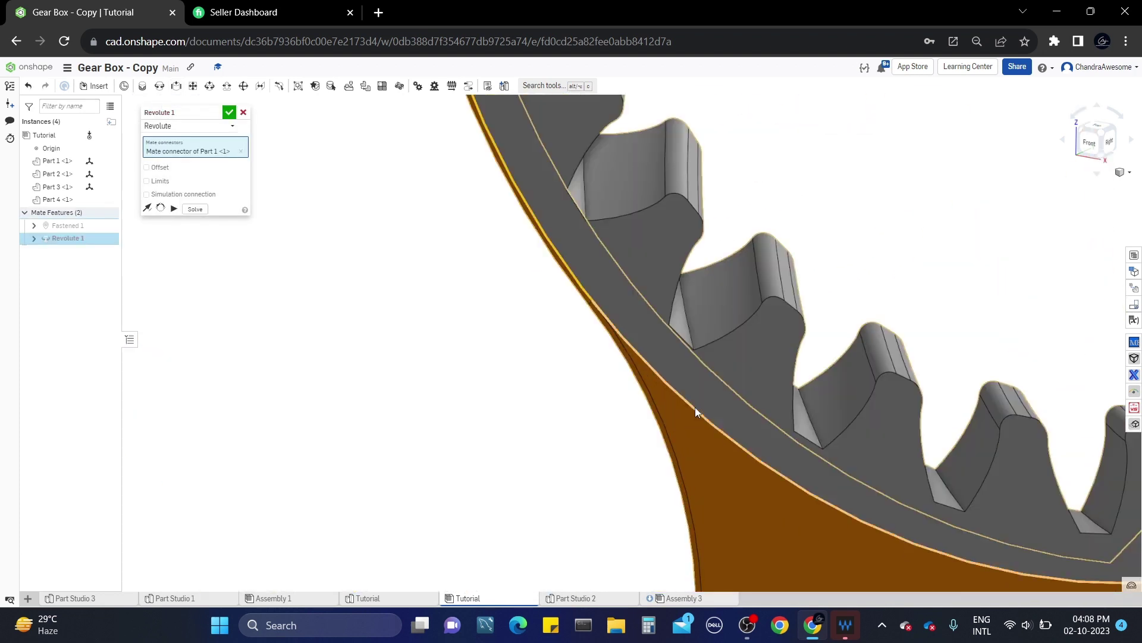
{"action": "left_click", "coordinate": [695, 407]}
{"action": "scroll", "coordinate": [695, 407], "scroll_direction": "down", "scroll_amount": 3}
{"action": "left_click", "coordinate": [229, 113]}
{"action": "scroll", "coordinate": [395, 331], "scroll_direction": "down", "scroll_amount": 6}
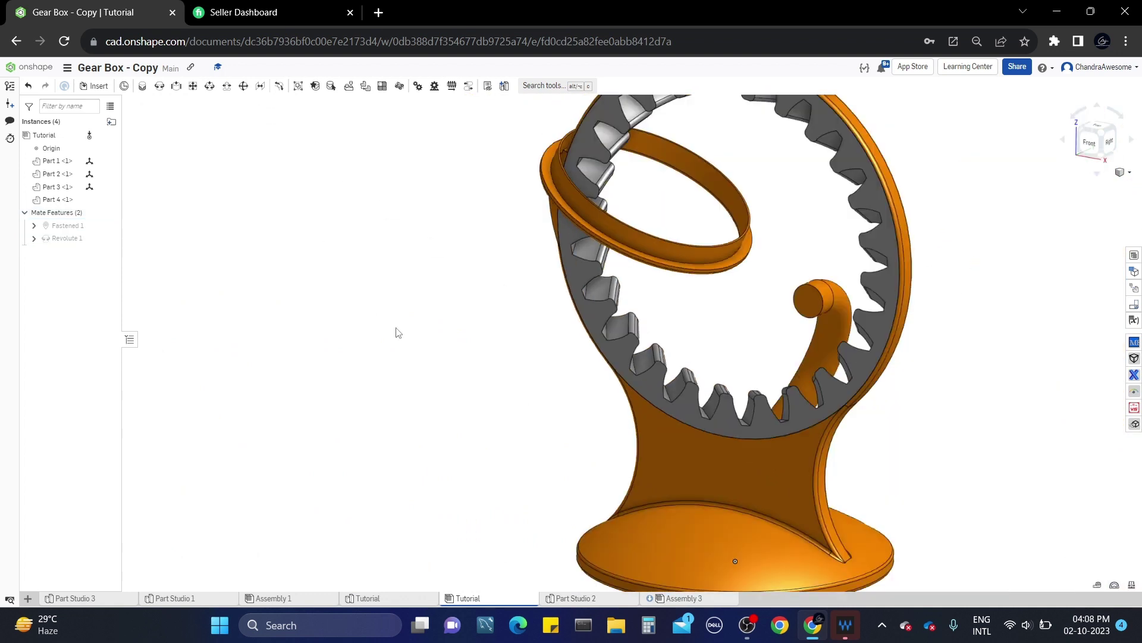
Add a Revolute mate seating the white gear on the flange of the housing's tilted retaining ring
{"action": "scroll", "coordinate": [262, 423], "scroll_direction": "up", "scroll_amount": 2}
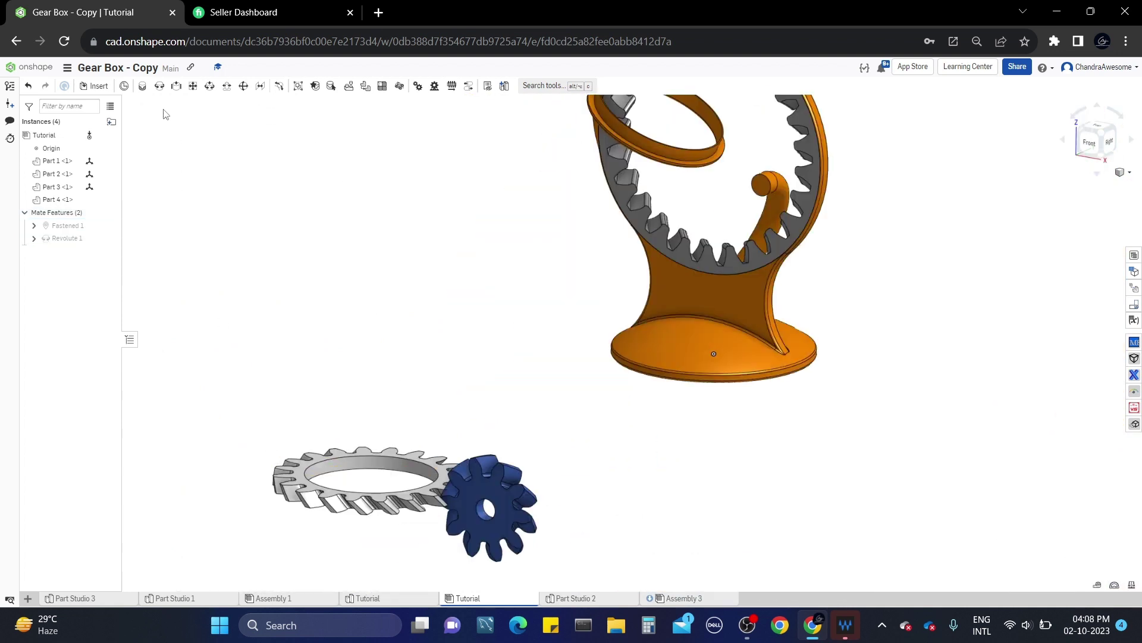
{"action": "left_click", "coordinate": [159, 86]}
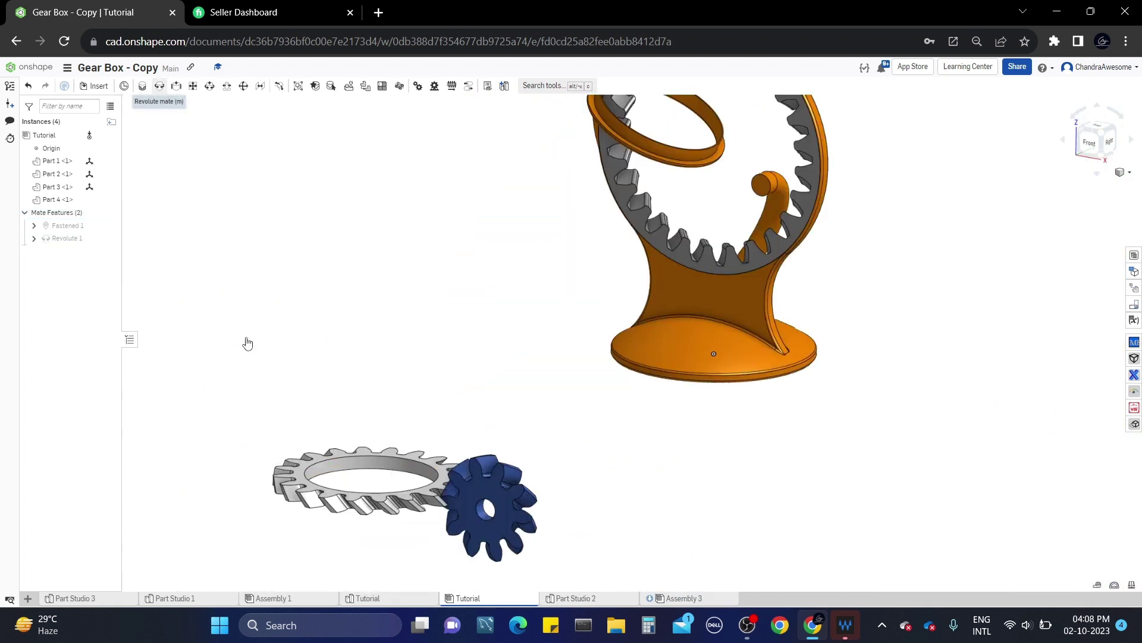
{"action": "left_click", "coordinate": [345, 473]}
{"action": "middle_click_drag", "start_coordinate": [469, 261], "coordinate": [469, 449]}
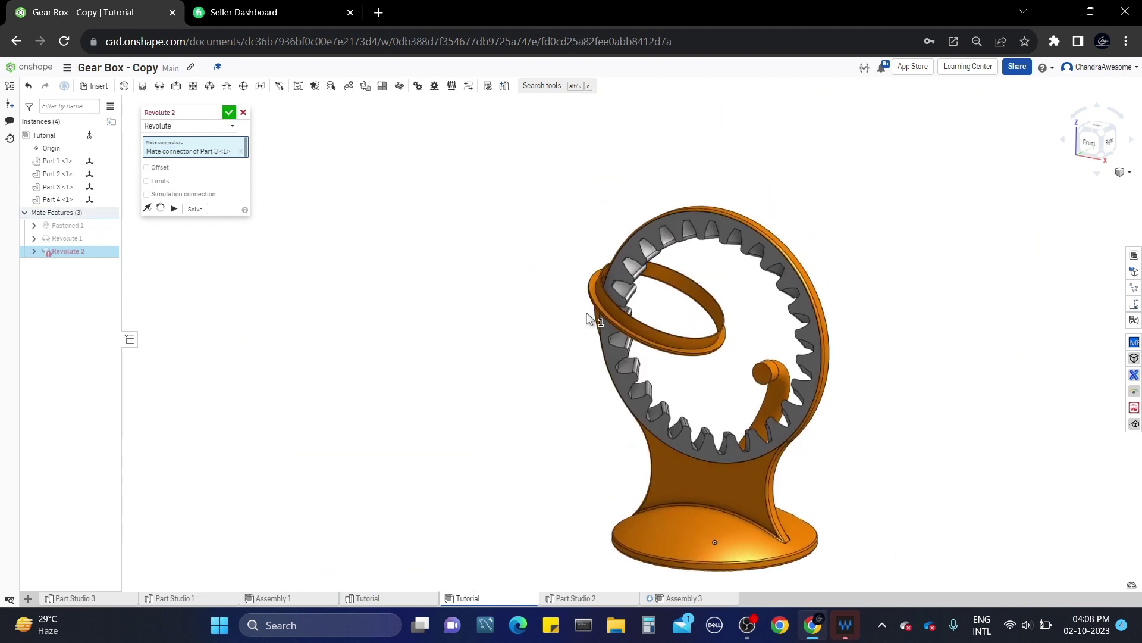
{"action": "scroll", "coordinate": [595, 315], "scroll_direction": "up", "scroll_amount": 5}
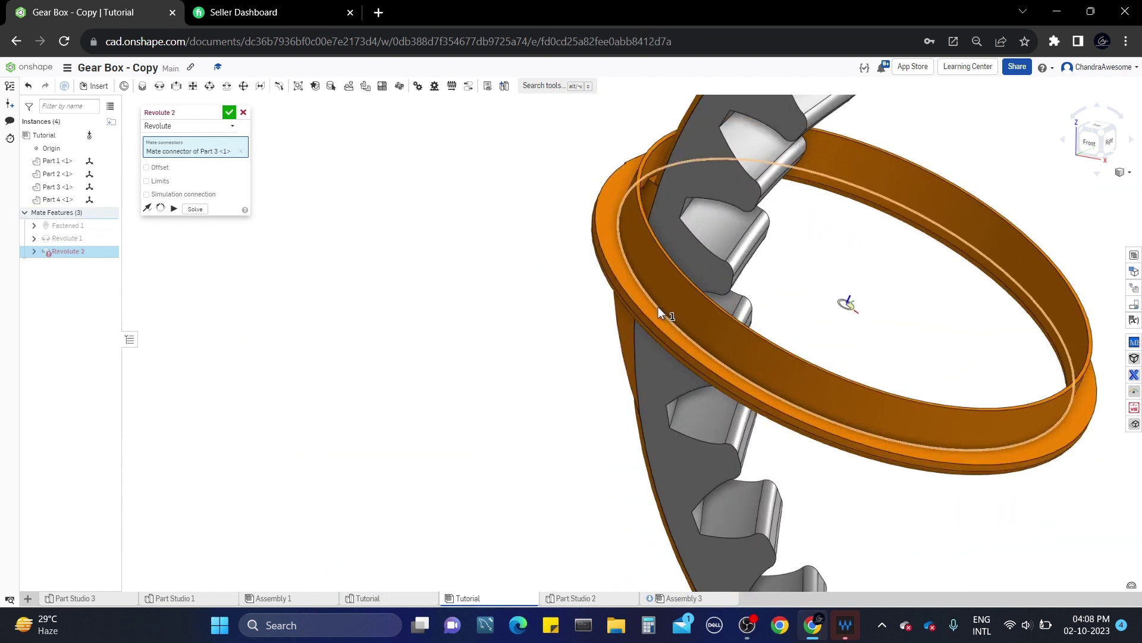
{"action": "left_click", "coordinate": [658, 308]}
{"action": "left_click", "coordinate": [229, 112]}
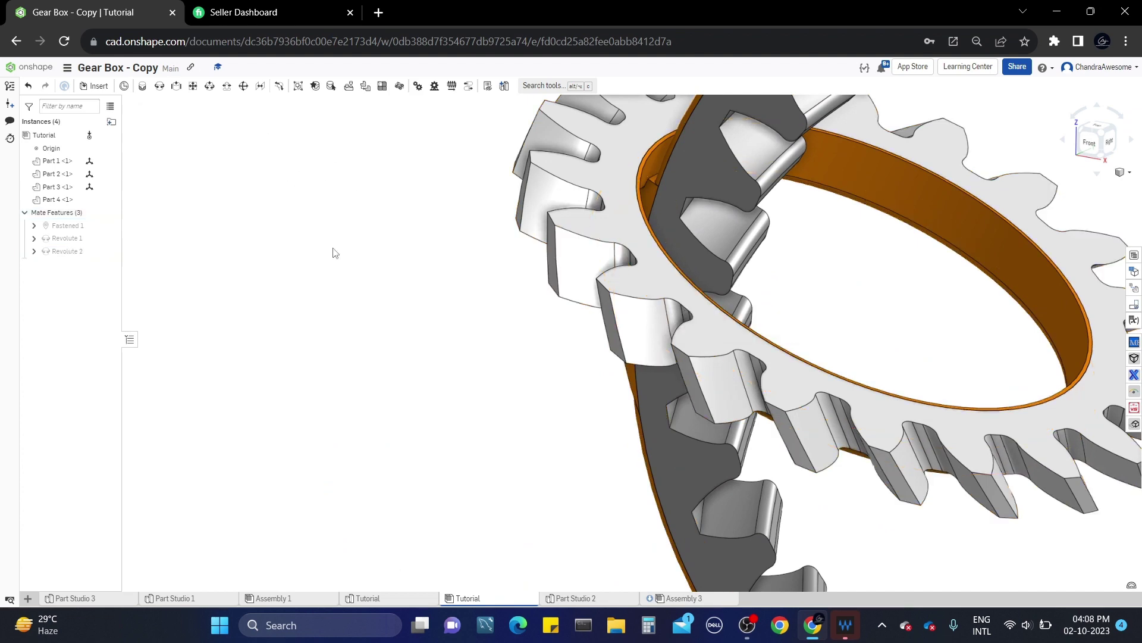
{"action": "scroll", "coordinate": [369, 285], "scroll_direction": "down", "scroll_amount": 8}
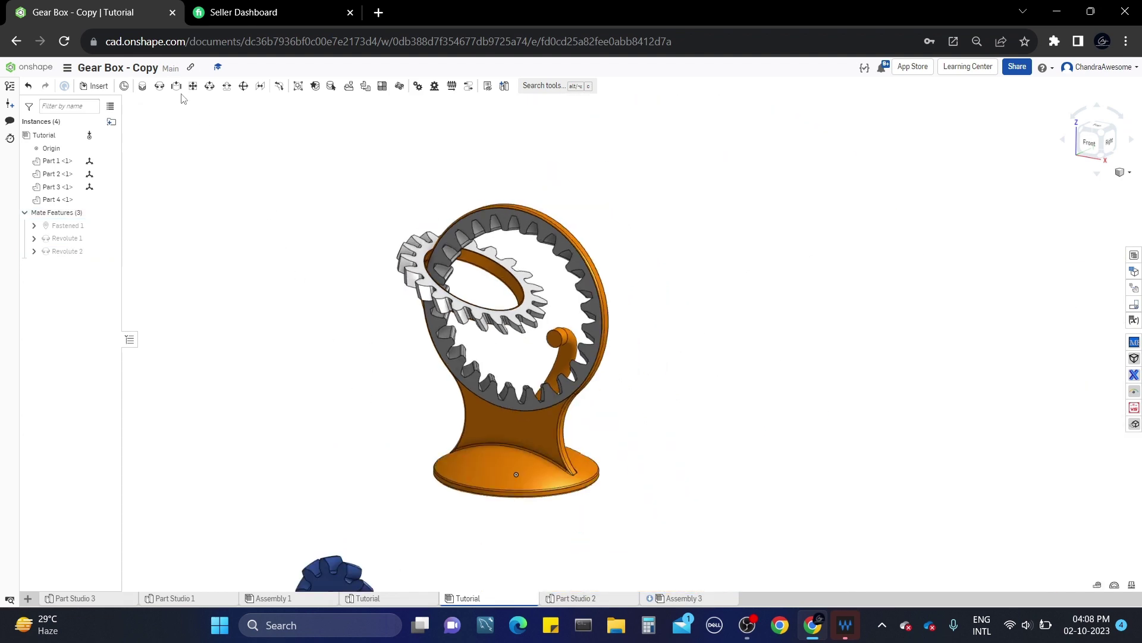
Add a Revolute mate joining the blue gear's centre hole to the end face of the housing's swept arm
{"action": "left_click", "coordinate": [159, 86]}
{"action": "middle_click_drag", "start_coordinate": [323, 579], "coordinate": [355, 478]}
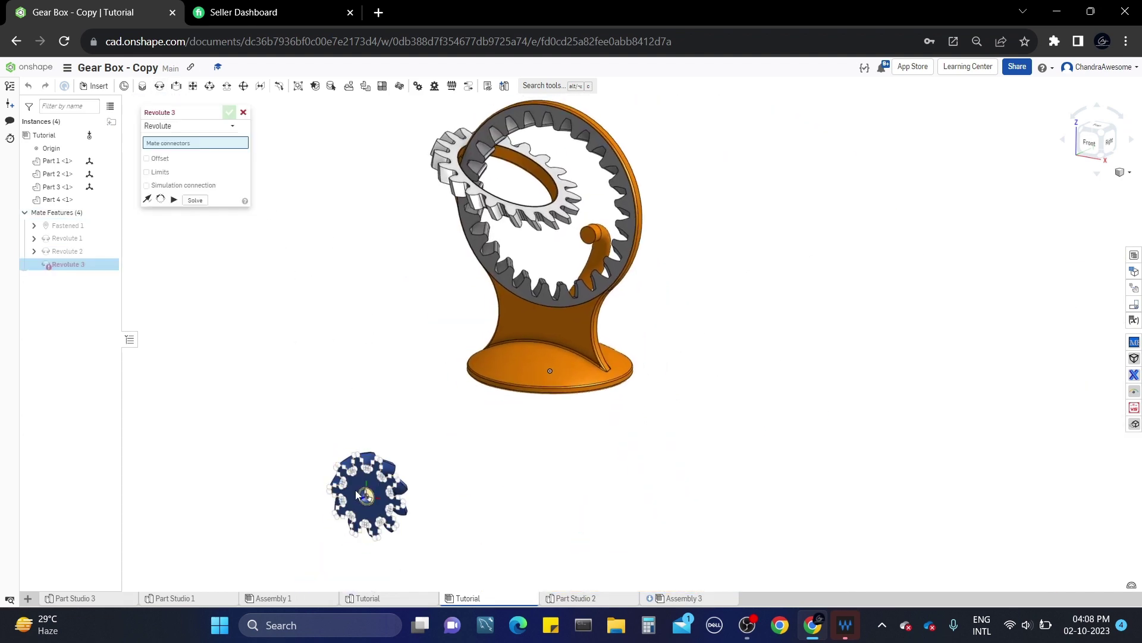
{"action": "left_click", "coordinate": [357, 490]}
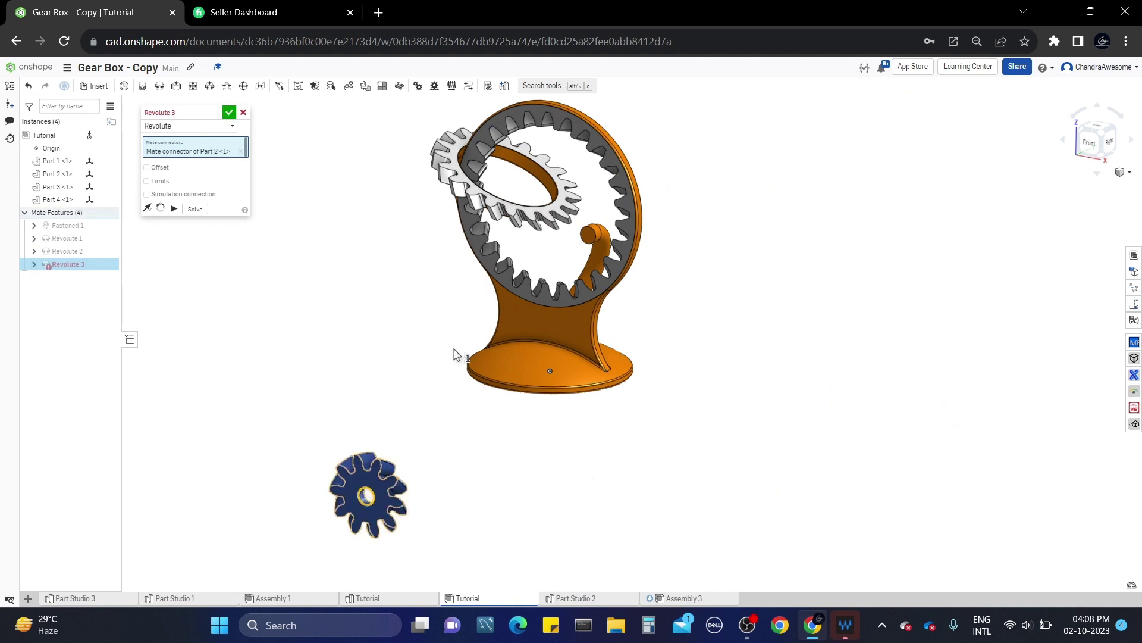
{"action": "scroll", "coordinate": [587, 223], "scroll_direction": "up", "scroll_amount": 4}
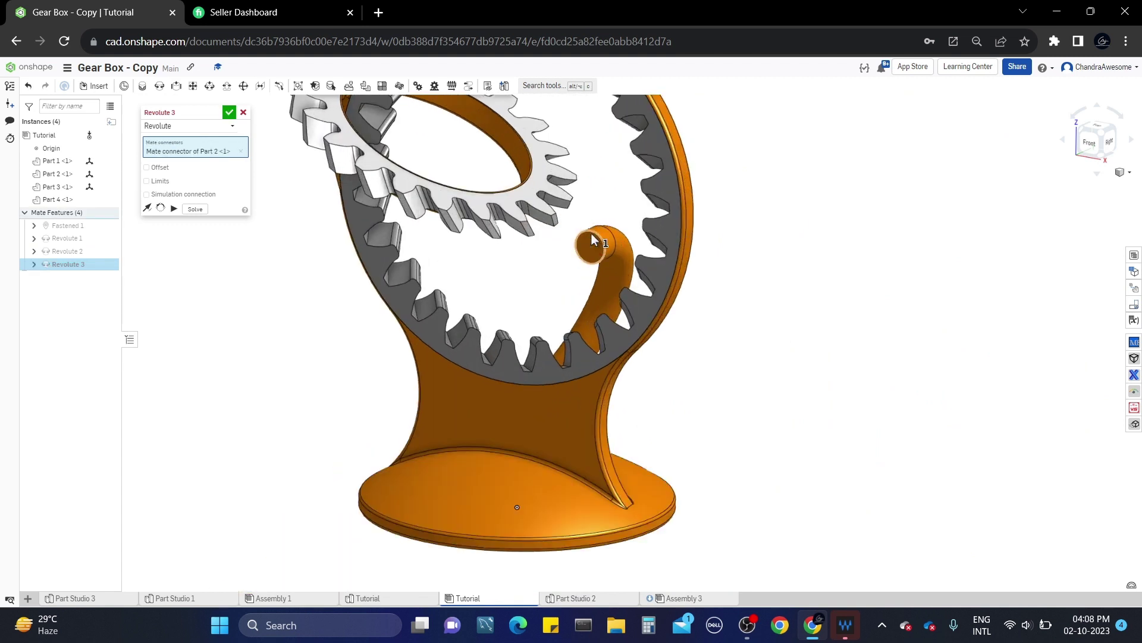
{"action": "left_click", "coordinate": [592, 238]}
{"action": "left_click", "coordinate": [229, 113]}
{"action": "scroll", "coordinate": [333, 311], "scroll_direction": "down", "scroll_amount": 2}
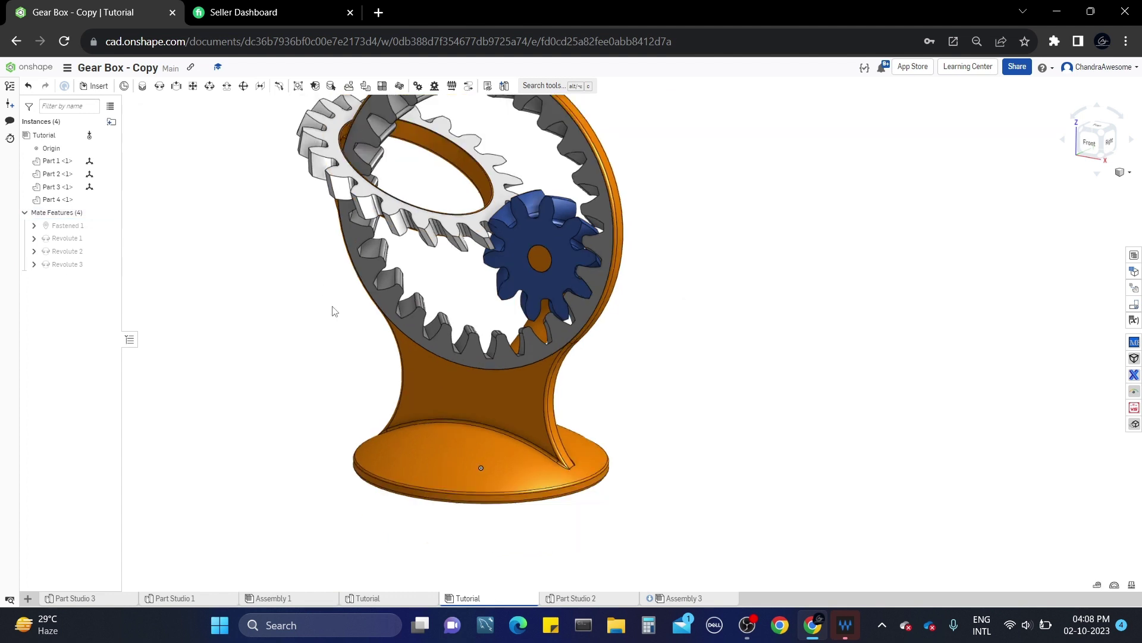
Create a Gear relation between the ring gear mate Revolute 1 and the blue gear mate Revolute 3 with a ratio of 2.5
{"action": "middle_click_drag", "start_coordinate": [693, 279], "coordinate": [635, 360]}
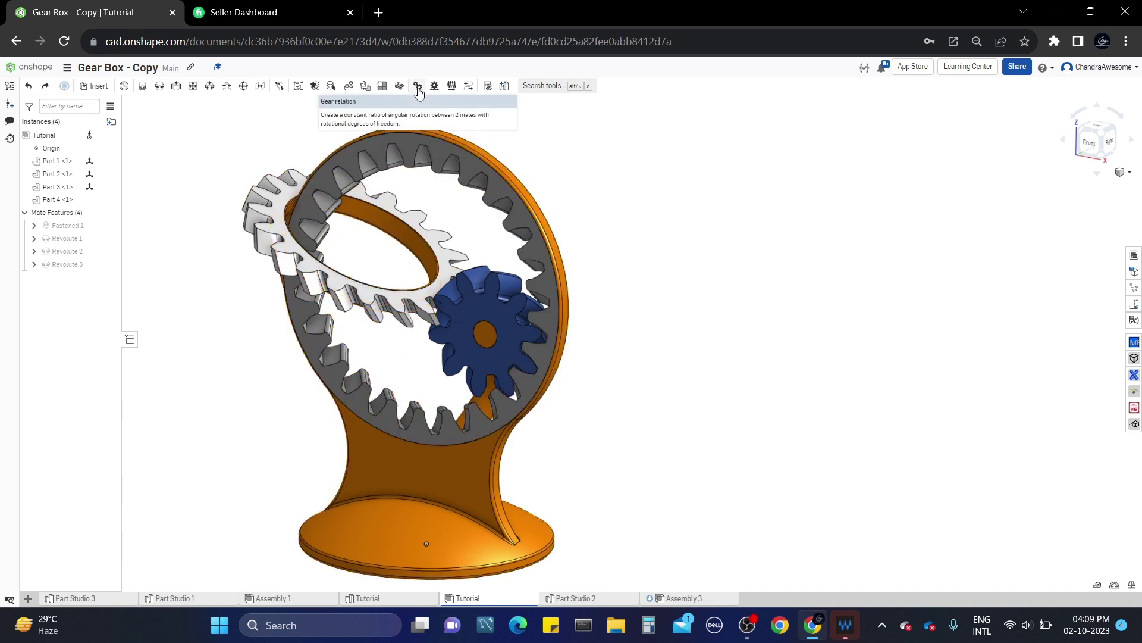
{"action": "left_click", "coordinate": [418, 87]}
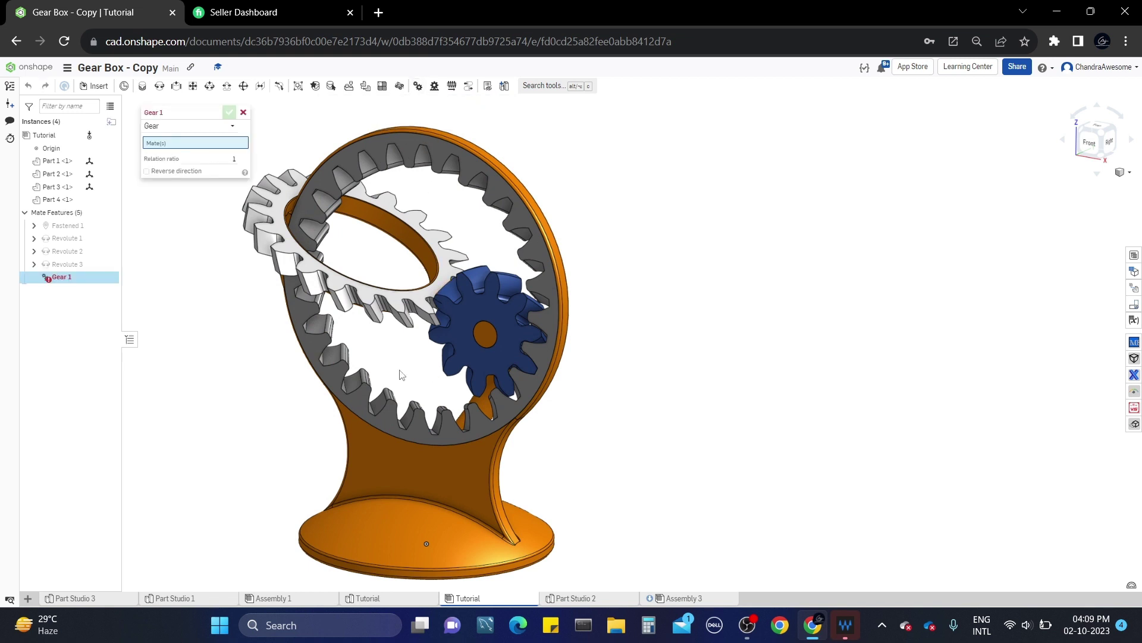
{"action": "scroll", "coordinate": [400, 375], "scroll_direction": "up", "scroll_amount": 2}
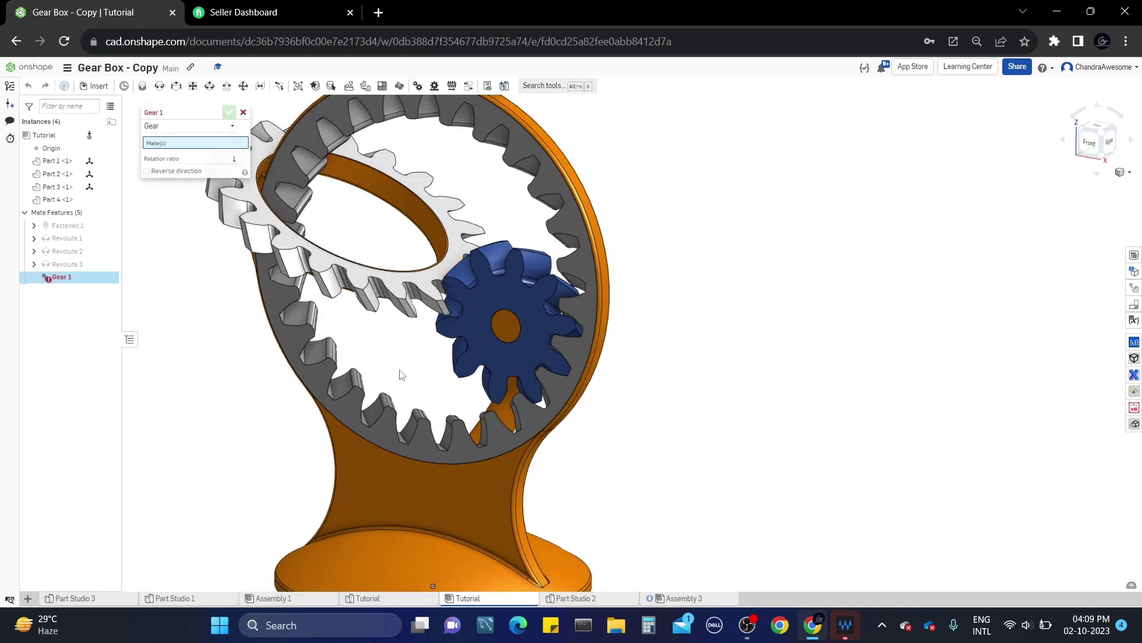
{"action": "left_click", "coordinate": [83, 240]}
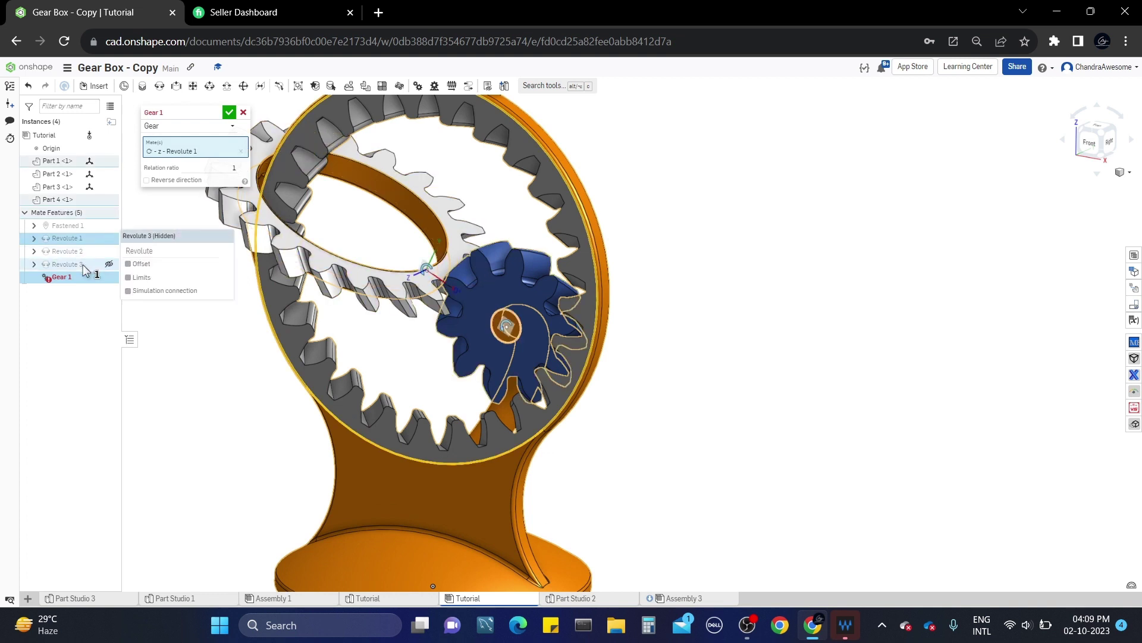
{"action": "left_click", "coordinate": [84, 266]}
{"action": "middle_click_drag", "start_coordinate": [205, 381], "coordinate": [266, 378]}
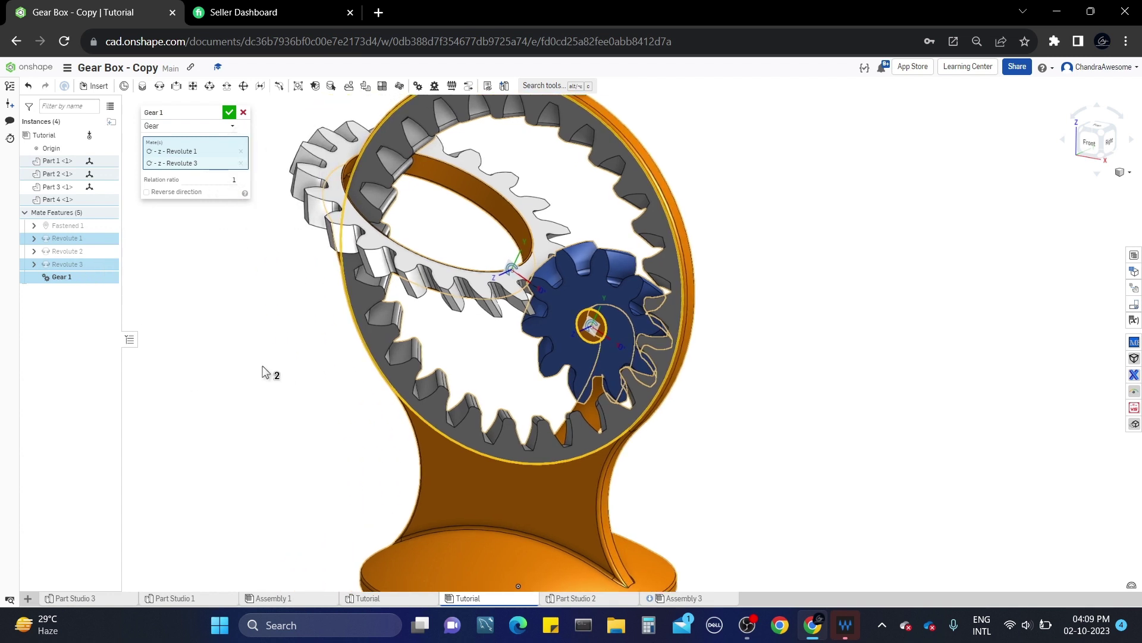
{"action": "left_click", "coordinate": [226, 179]}
{"action": "left_click", "coordinate": [229, 113]}
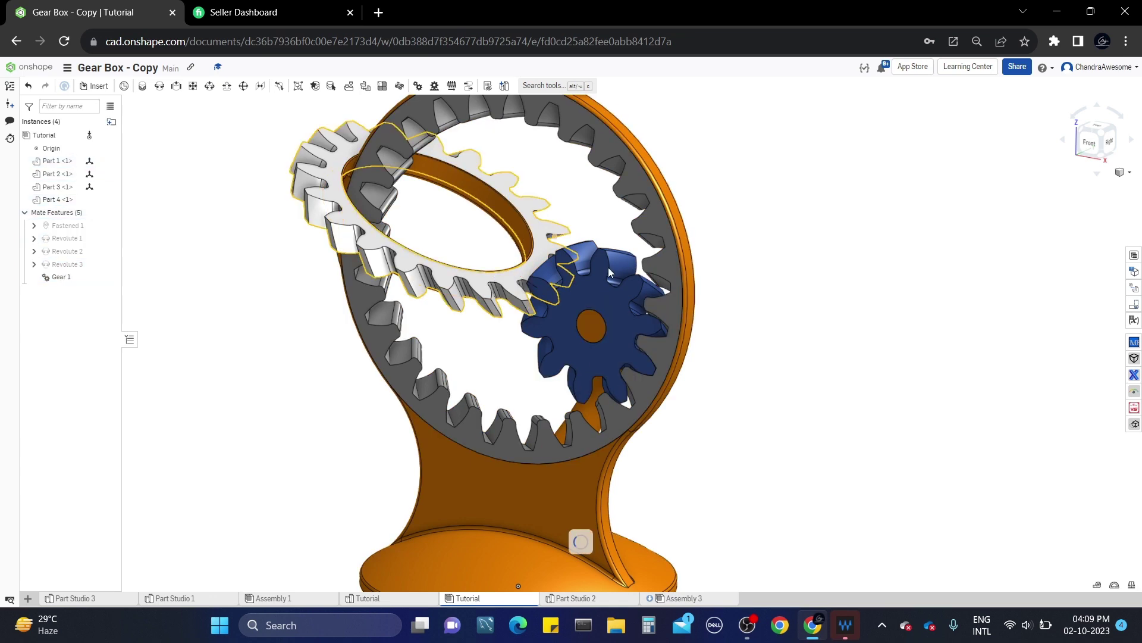
Rotate the blue gear to examine how it meshes with the grey ring gear
{"action": "scroll", "coordinate": [611, 255], "scroll_direction": "up", "scroll_amount": 3}
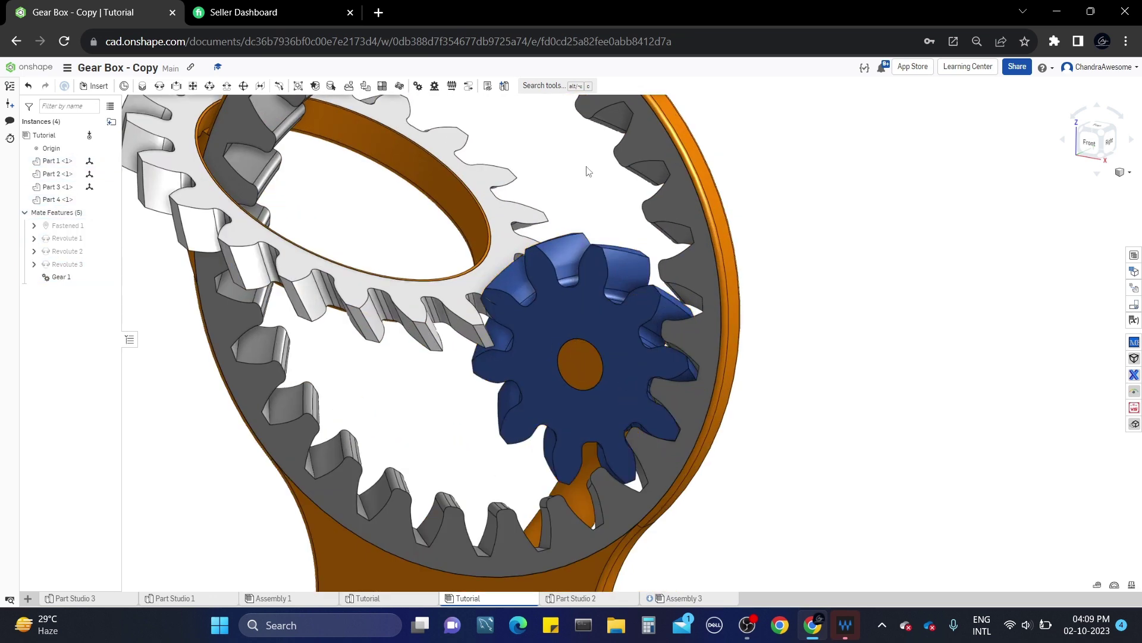
{"action": "scroll", "coordinate": [588, 172], "scroll_direction": "down", "scroll_amount": 3}
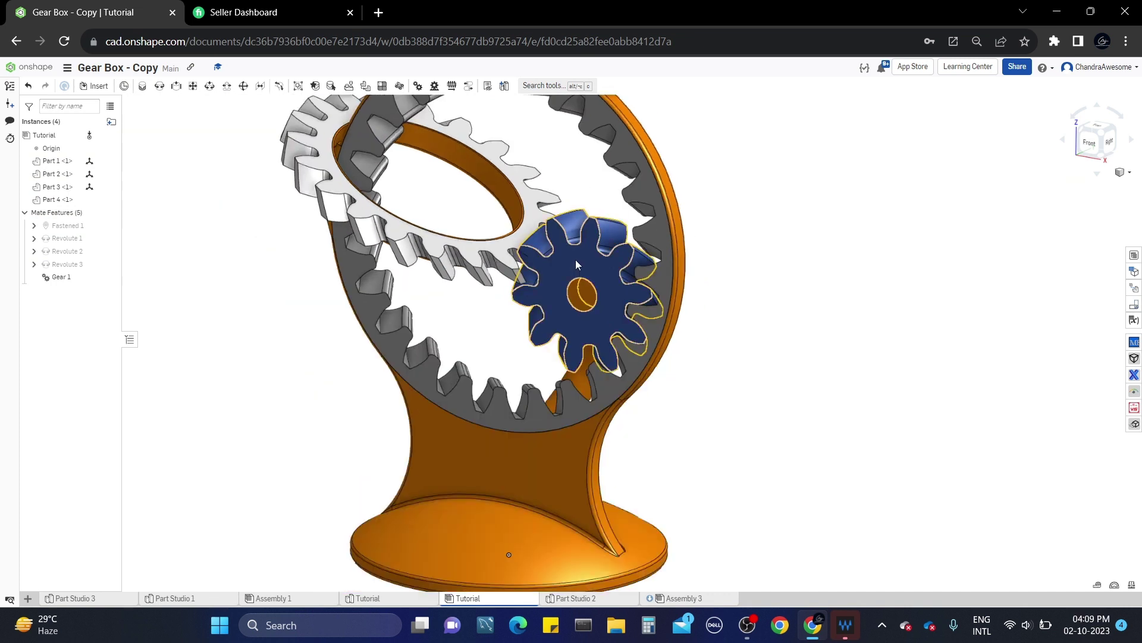
{"action": "left_click_drag", "start_coordinate": [612, 301], "coordinate": [575, 247]}
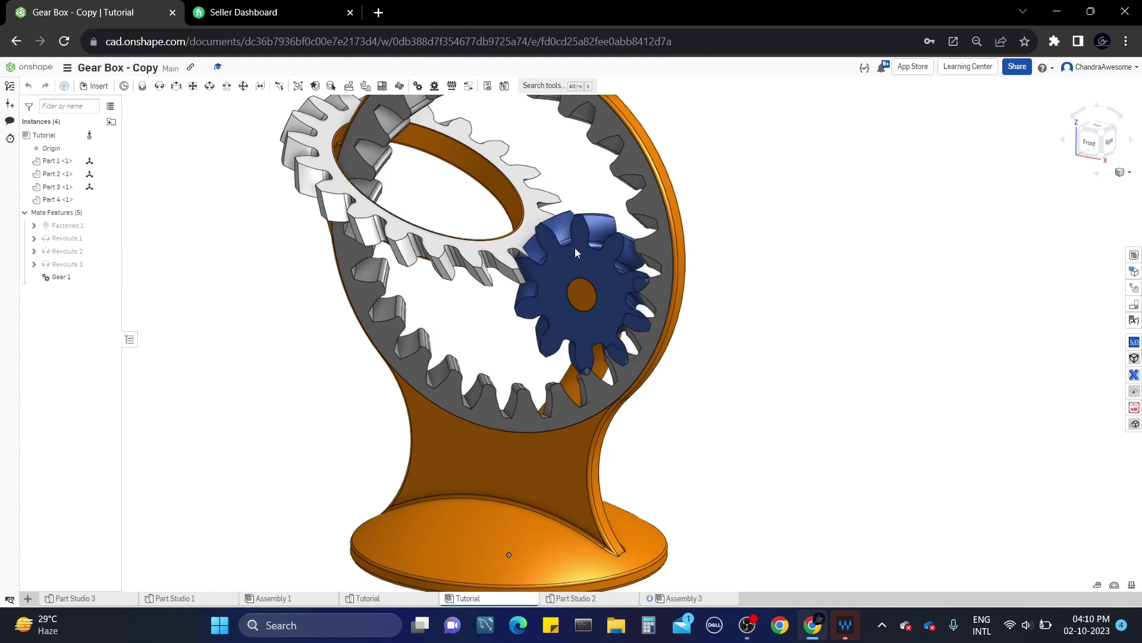
Reverse the direction of the gear relation and turn the blue gear to check the motion
{"action": "right_click", "coordinate": [83, 277]}
{"action": "left_click", "coordinate": [103, 297]}
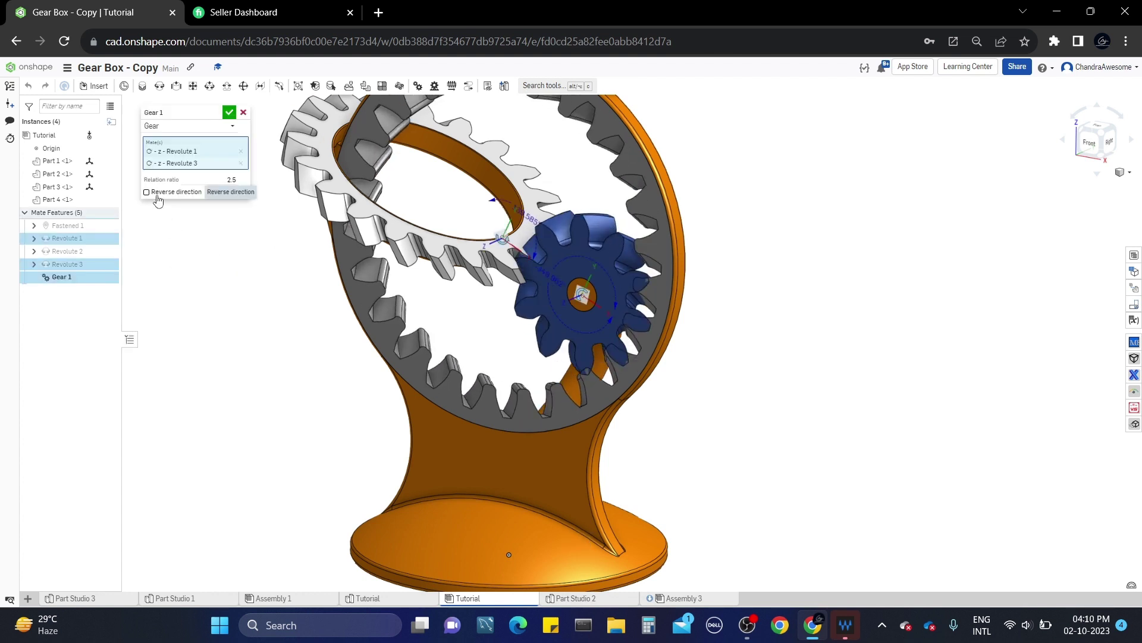
{"action": "left_click", "coordinate": [154, 193]}
{"action": "left_click", "coordinate": [230, 112]}
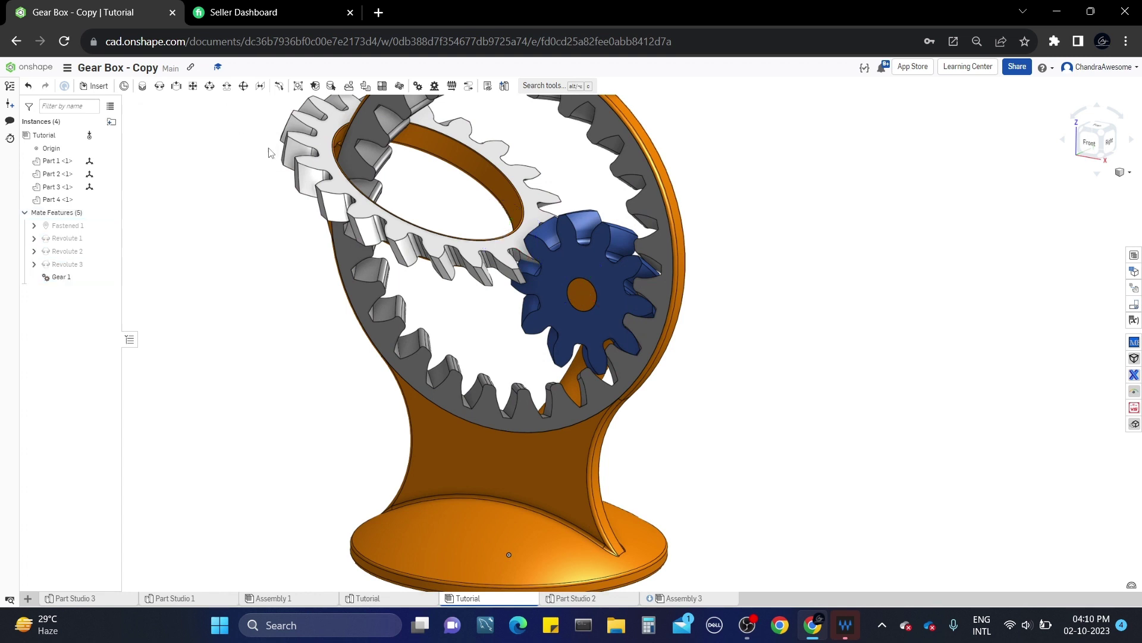
{"action": "mouse_move", "coordinate": [598, 241]}
{"action": "left_mouse_down"}
{"action": "mouse_move", "coordinate": [609, 314]}
{"action": "mouse_move", "coordinate": [561, 320]}
{"action": "mouse_move", "coordinate": [540, 256]}
{"action": "mouse_move", "coordinate": [632, 289]}
{"action": "mouse_move", "coordinate": [527, 266]}
{"action": "mouse_move", "coordinate": [571, 241]}
{"action": "mouse_move", "coordinate": [613, 255]}
{"action": "left_mouse_up"}
{"action": "middle_click_drag", "start_coordinate": [498, 215], "coordinate": [472, 327]}
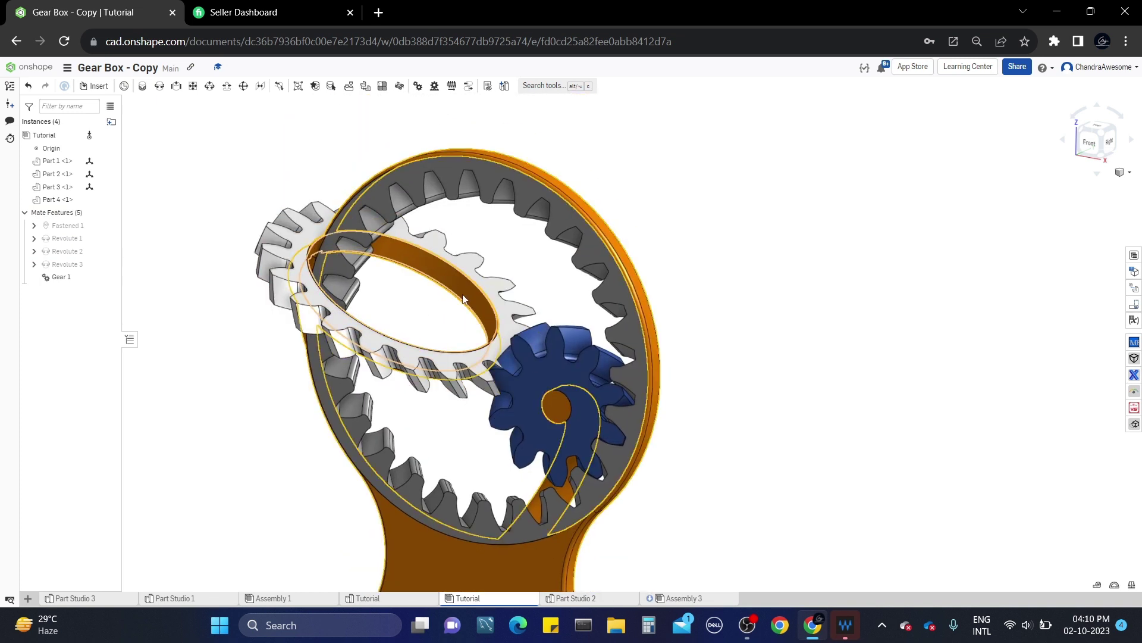
Create a Gear relation between the mates Revolute 2 and Revolute 3, linking the white gear and the blue gear
{"action": "left_click", "coordinate": [418, 88]}
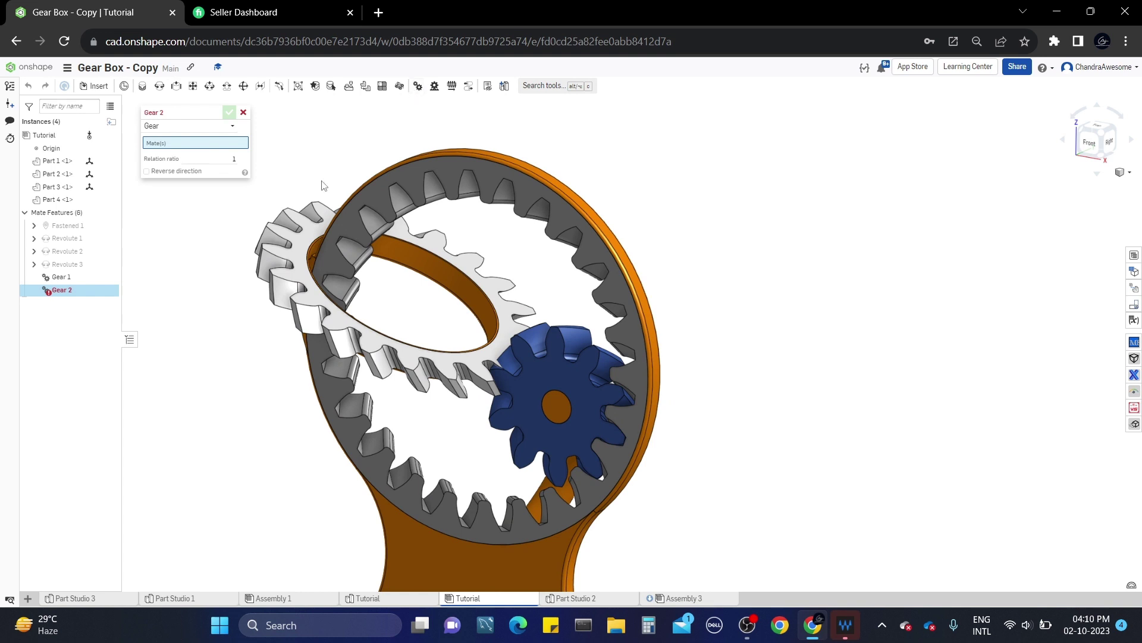
{"action": "left_click", "coordinate": [82, 252]}
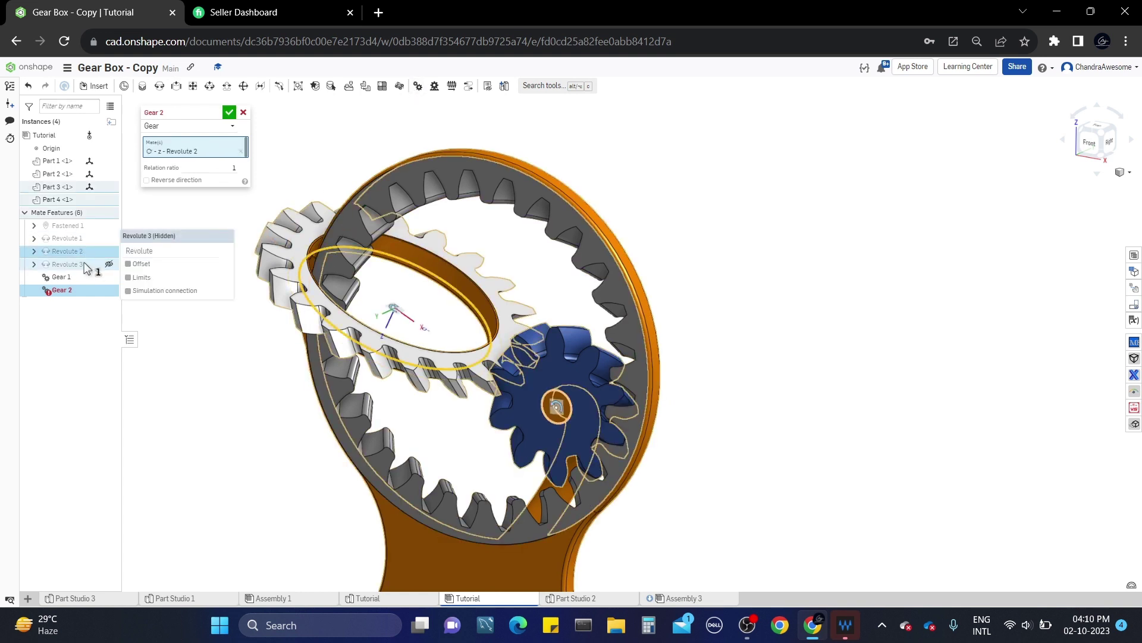
{"action": "left_click", "coordinate": [87, 266]}
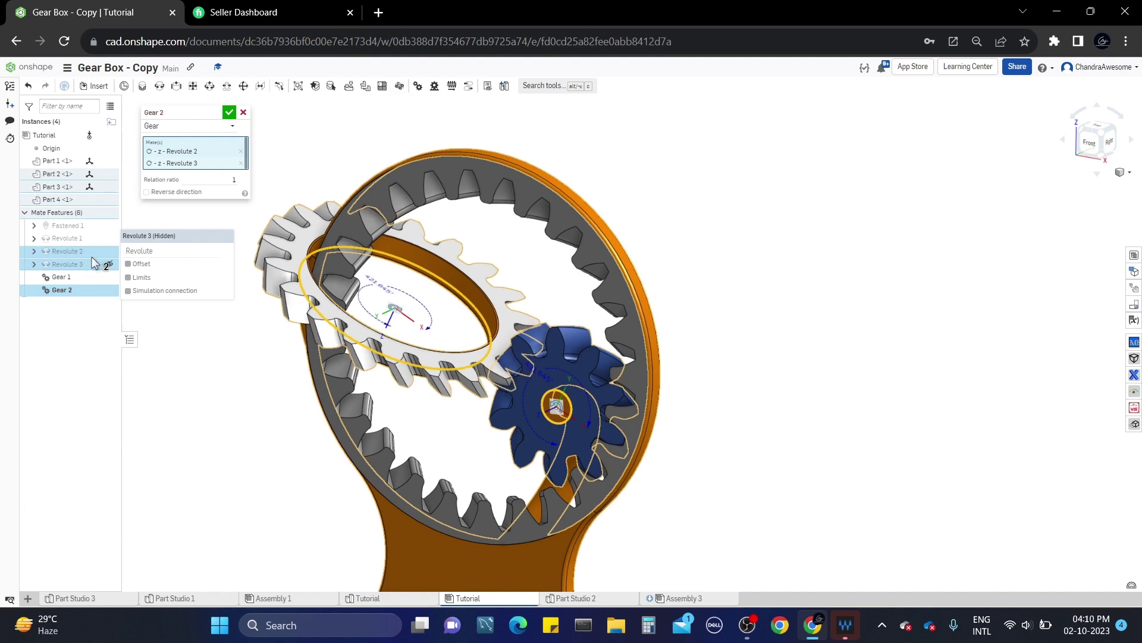
{"action": "left_click", "coordinate": [230, 113]}
Edit the 20-tooth spur gear in the Tutorial part studio and set its helix handedness to Clockwise
{"action": "scroll", "coordinate": [503, 339], "scroll_direction": "up", "scroll_amount": 5}
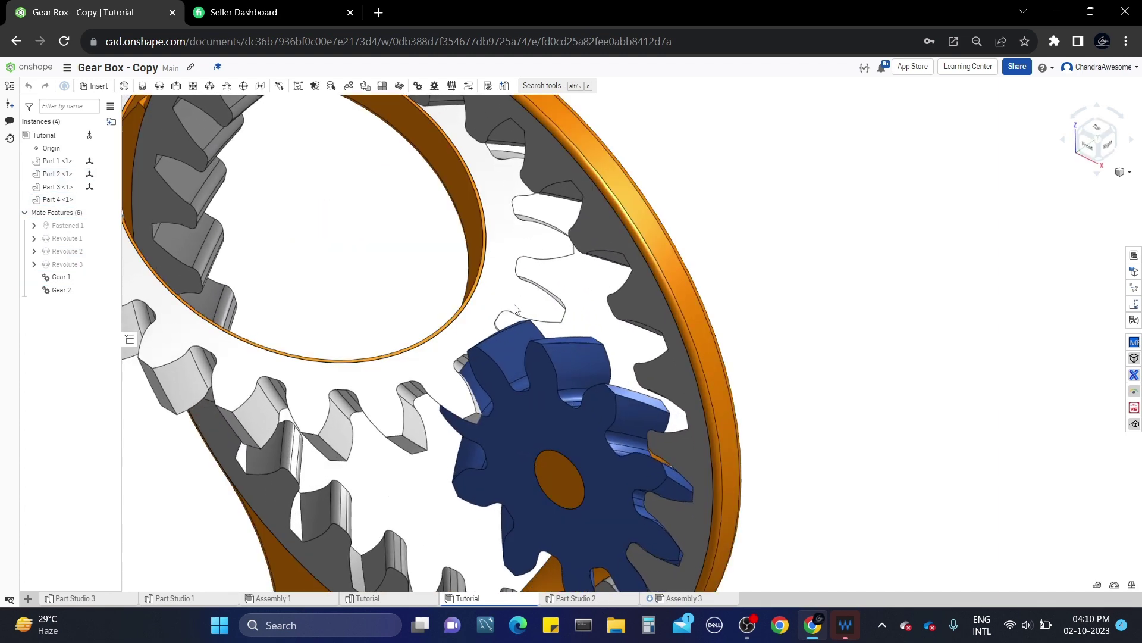
{"action": "right_click_drag", "start_coordinate": [448, 366], "coordinate": [427, 381]}
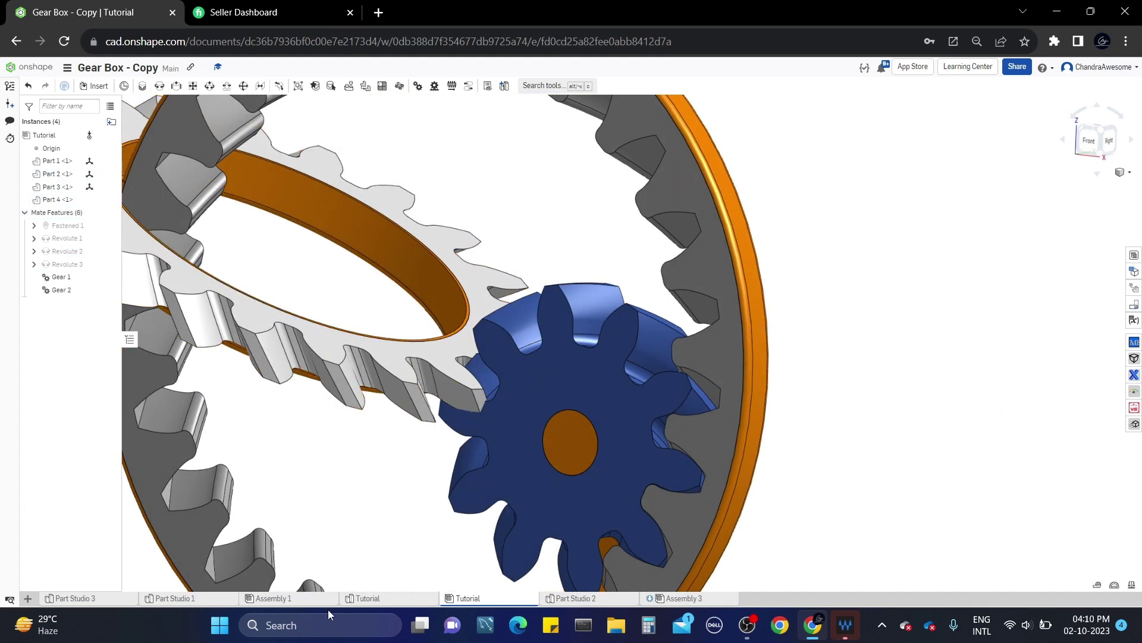
{"action": "left_click", "coordinate": [380, 599]}
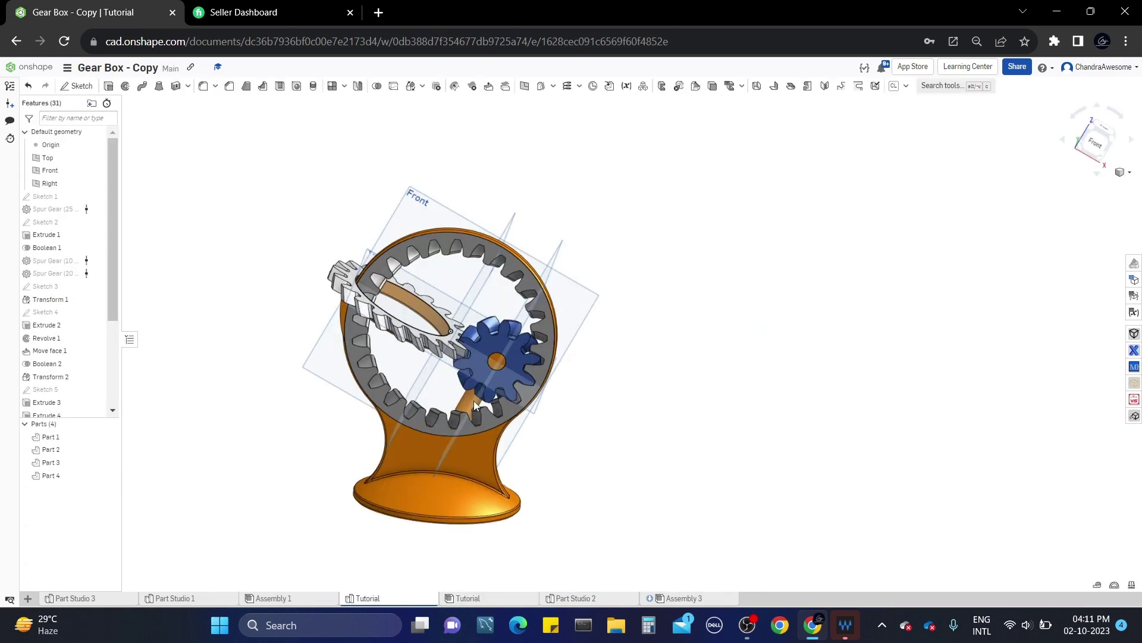
{"action": "scroll", "coordinate": [359, 291], "scroll_direction": "up", "scroll_amount": 3}
{"action": "scroll", "coordinate": [74, 256], "scroll_direction": "down", "scroll_amount": 1}
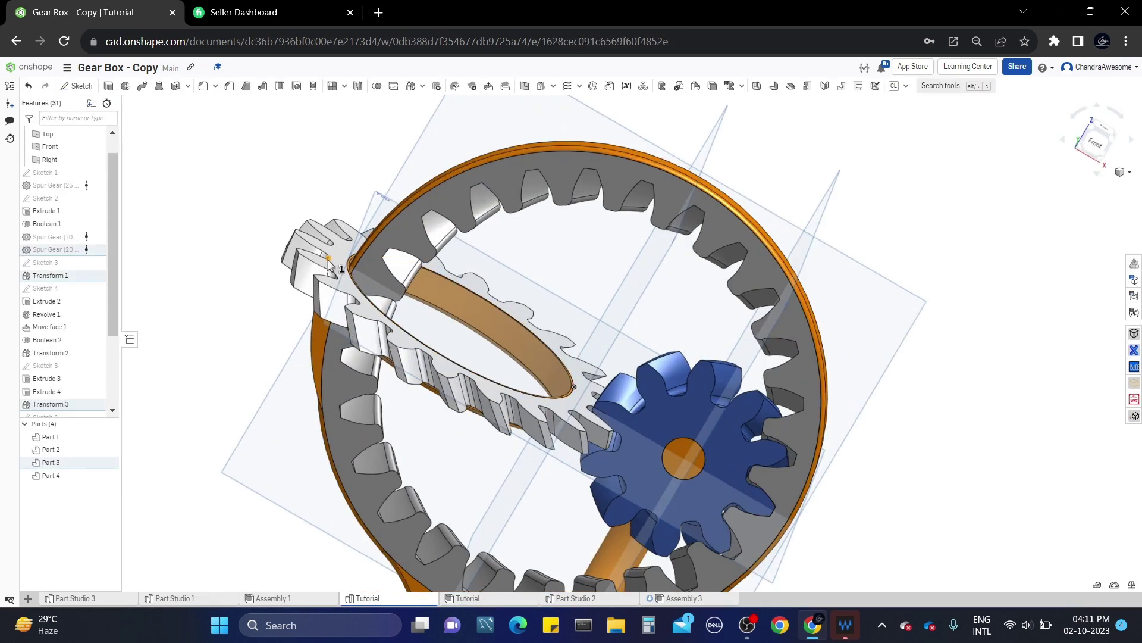
{"action": "right_click", "coordinate": [75, 256]}
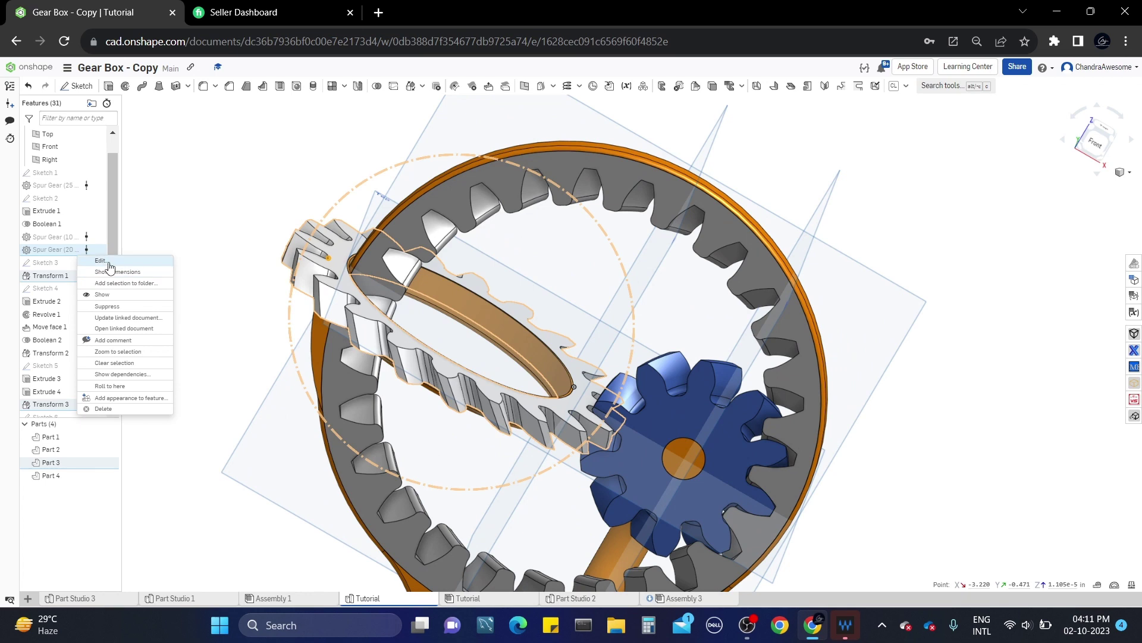
{"action": "left_click", "coordinate": [110, 267]}
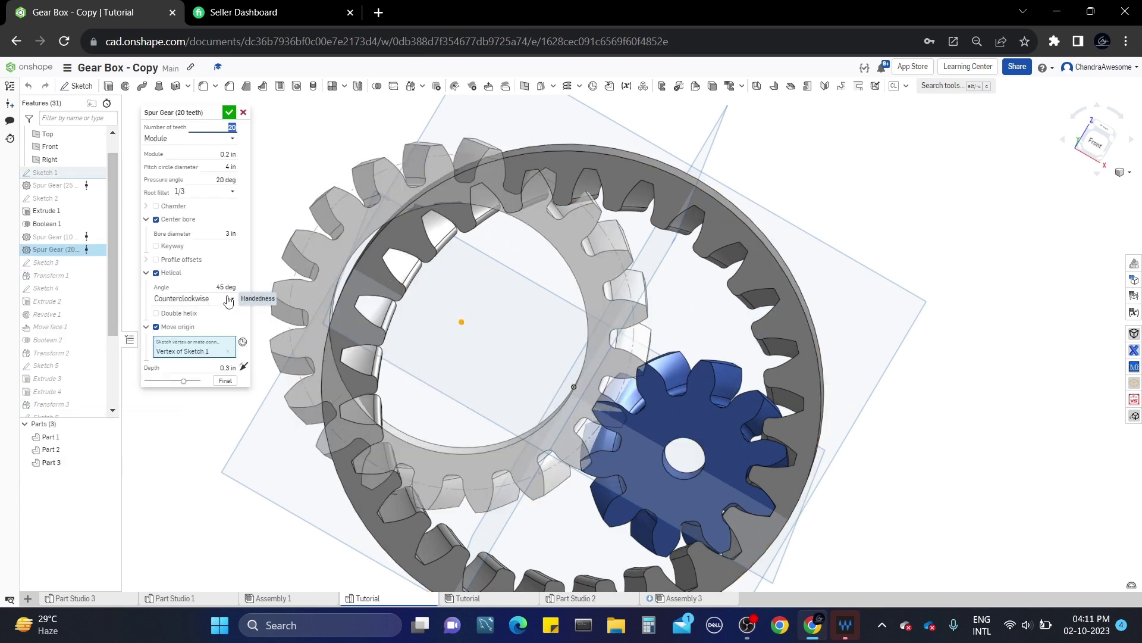
{"action": "left_click", "coordinate": [227, 299]}
{"action": "left_click", "coordinate": [203, 315]}
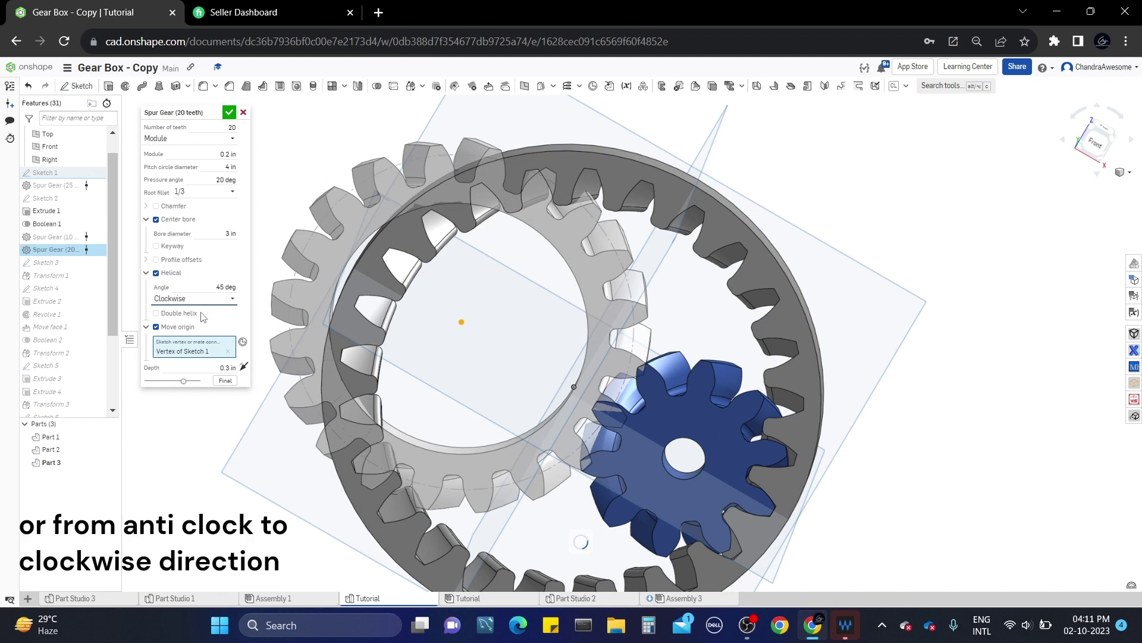
{"action": "left_click", "coordinate": [229, 113]}
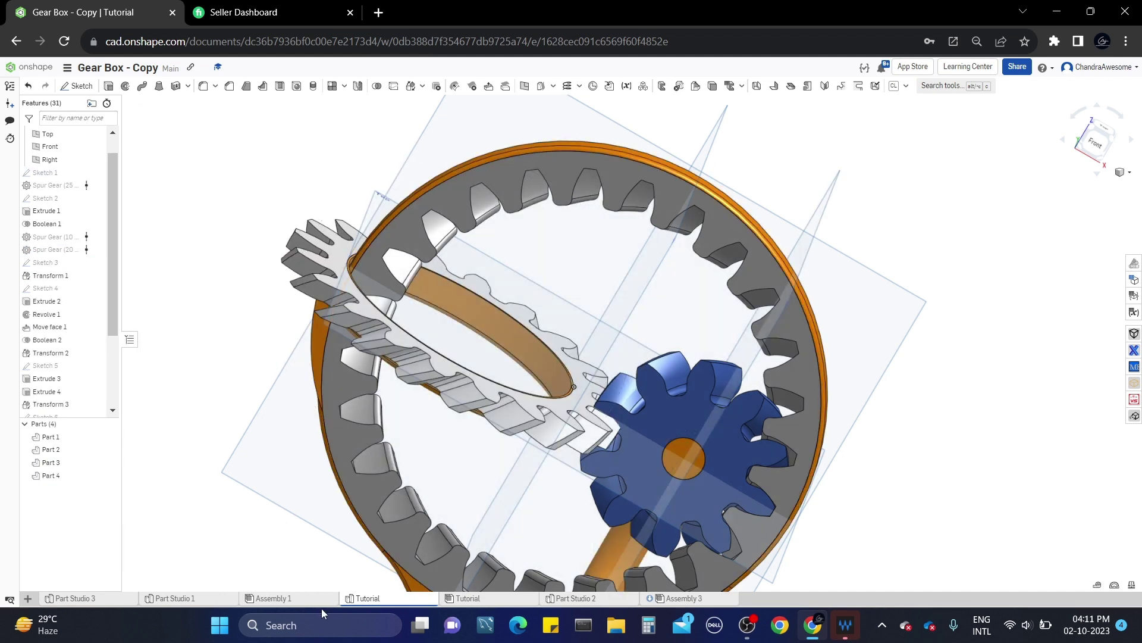
Return to the Tutorial assembly and turn the blue gear to check how it meshes with the white gear
{"action": "left_click", "coordinate": [470, 598]}
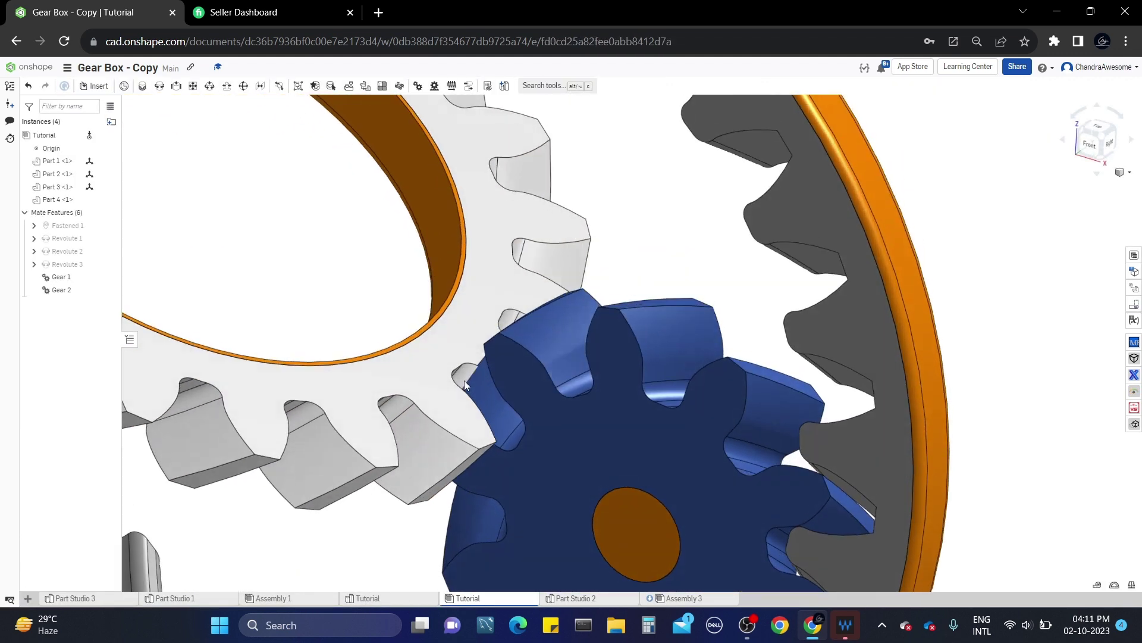
{"action": "mouse_move", "coordinate": [464, 385]}
{"action": "right_mouse_down"}
{"action": "mouse_move", "coordinate": [452, 423]}
{"action": "mouse_move", "coordinate": [407, 434]}
{"action": "mouse_move", "coordinate": [431, 423]}
{"action": "mouse_move", "coordinate": [434, 392]}
{"action": "mouse_move", "coordinate": [476, 392]}
{"action": "right_mouse_up"}
{"action": "scroll", "coordinate": [434, 391], "scroll_direction": "down", "scroll_amount": 5}
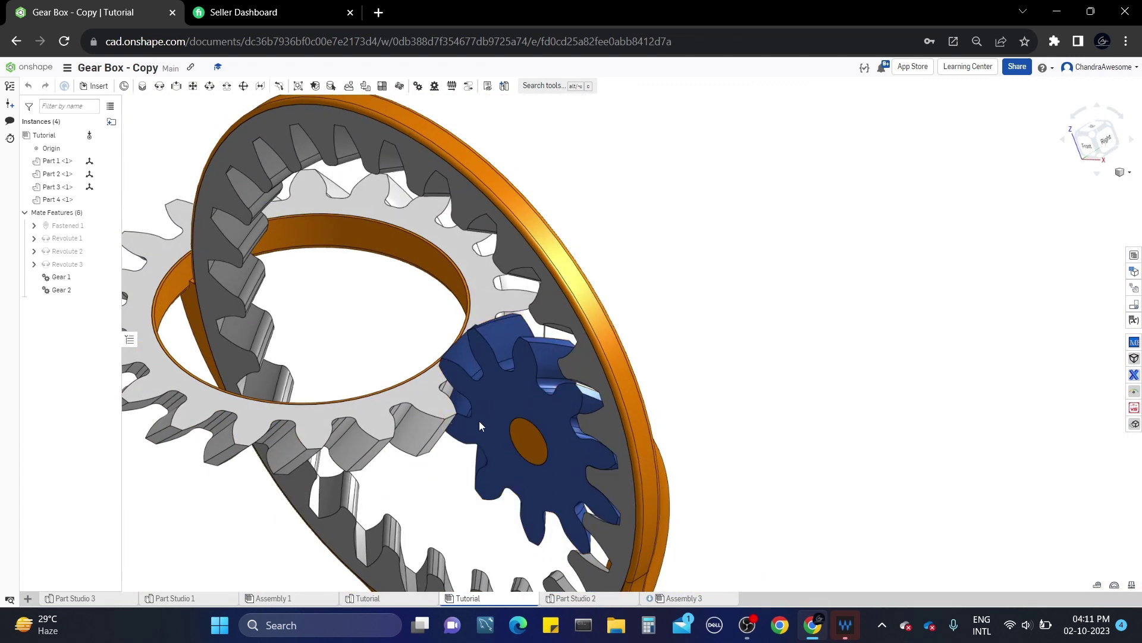
{"action": "left_click_drag", "start_coordinate": [479, 420], "coordinate": [445, 414]}
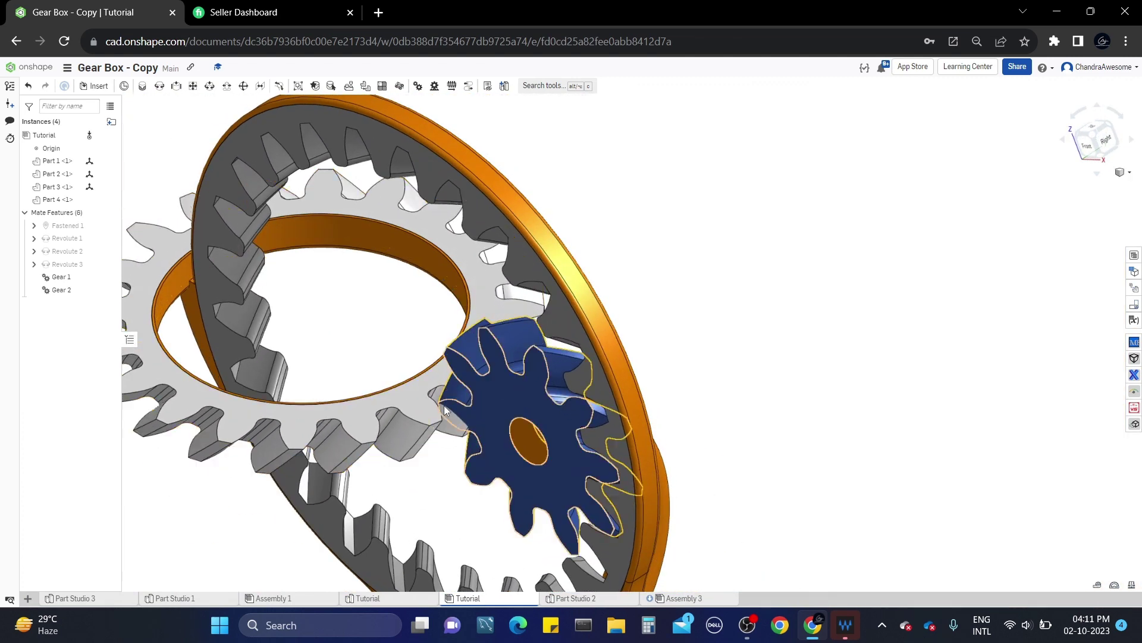
Edit Revolute 2's mate connector on Part 3, enable Move and set its rotation about Z to 5 degrees
{"action": "left_click", "coordinate": [34, 251]}
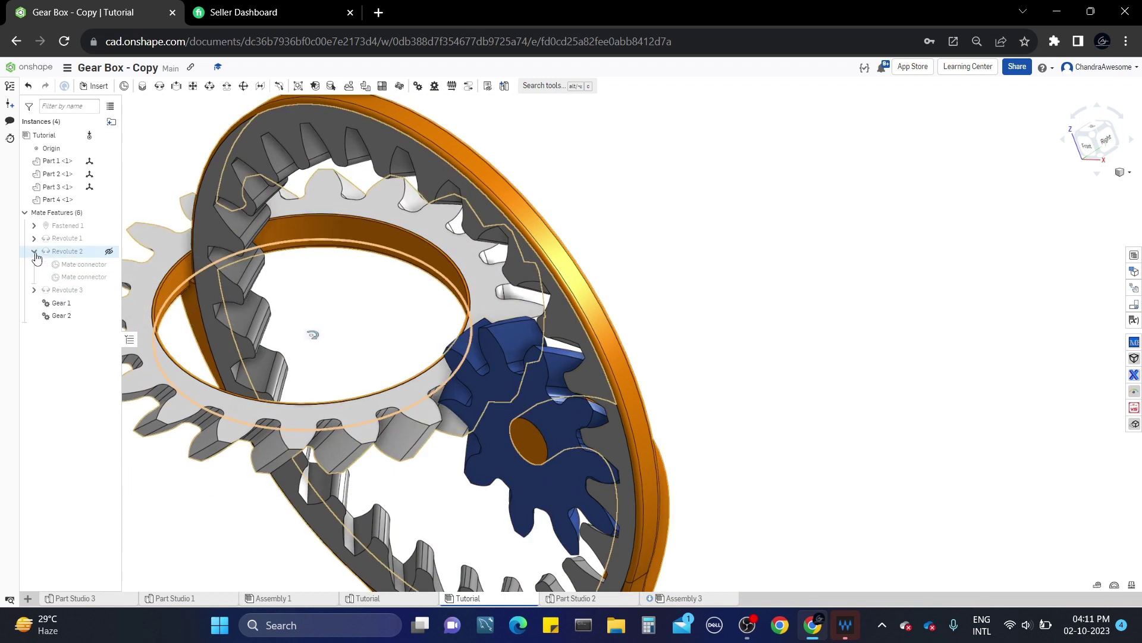
{"action": "right_click", "coordinate": [57, 264]}
{"action": "left_click", "coordinate": [102, 298]}
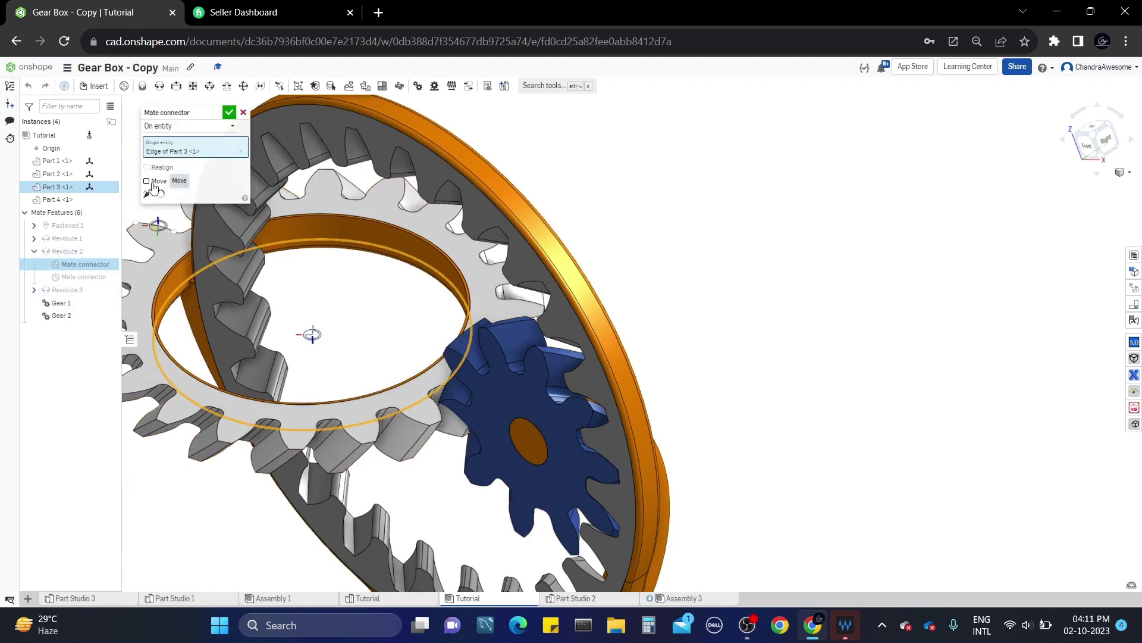
{"action": "left_click", "coordinate": [1092, 129]}
{"action": "scroll", "coordinate": [714, 298], "scroll_direction": "up", "scroll_amount": 4}
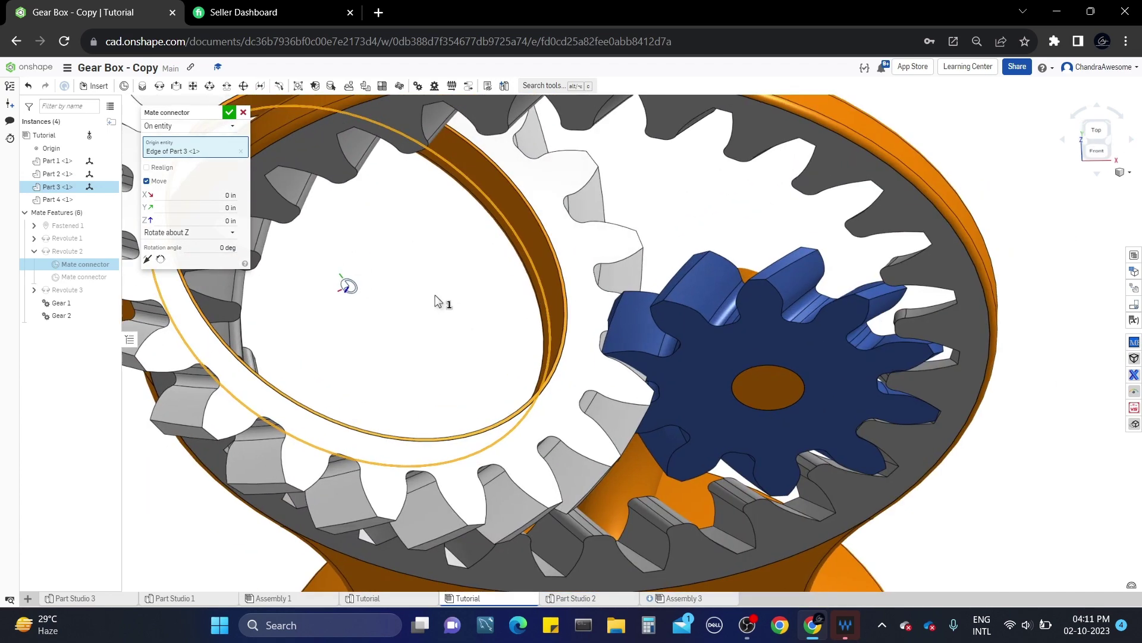
{"action": "left_click", "coordinate": [227, 247]}
{"action": "type", "text": "5"}
{"action": "key", "text": "Return"}
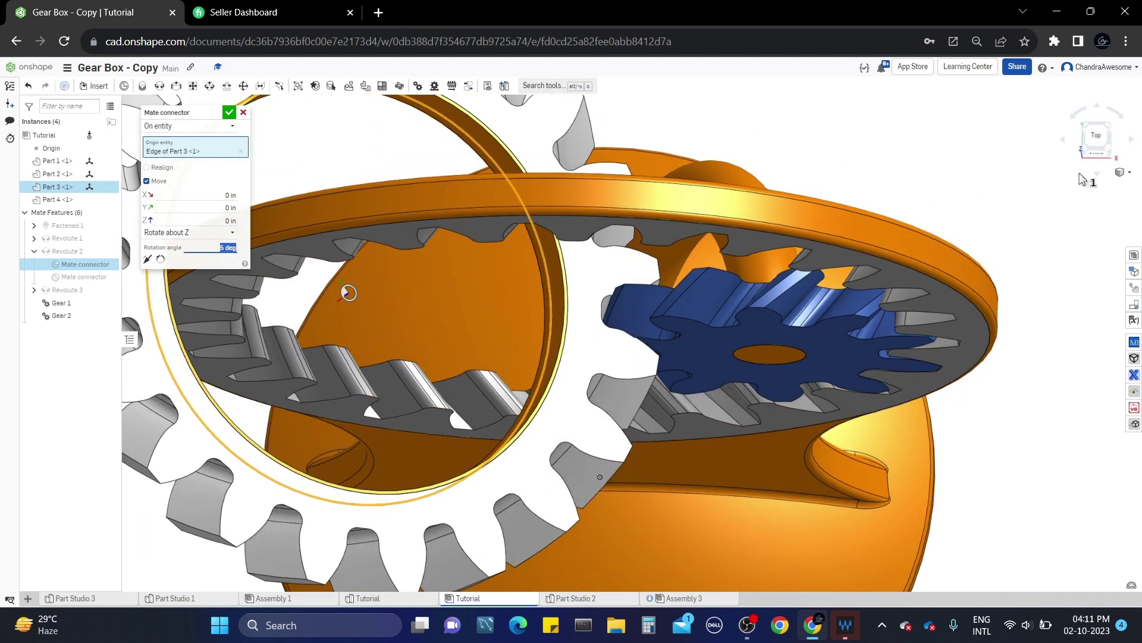
Try a 4.5 degree rotation angle on the mate connector, set it to 4.8 degrees and accept the edit
{"action": "right_click_drag", "start_coordinate": [1081, 179], "coordinate": [1047, 321]}
{"action": "scroll", "coordinate": [643, 378], "scroll_direction": "up", "scroll_amount": 4}
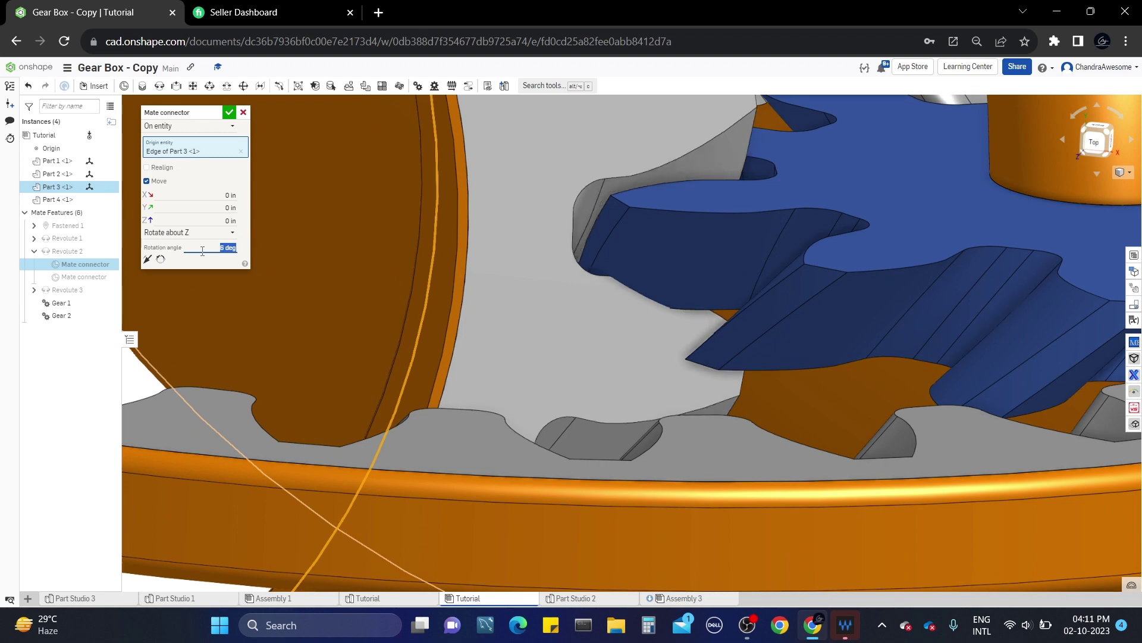
{"action": "type", "text": "4"}
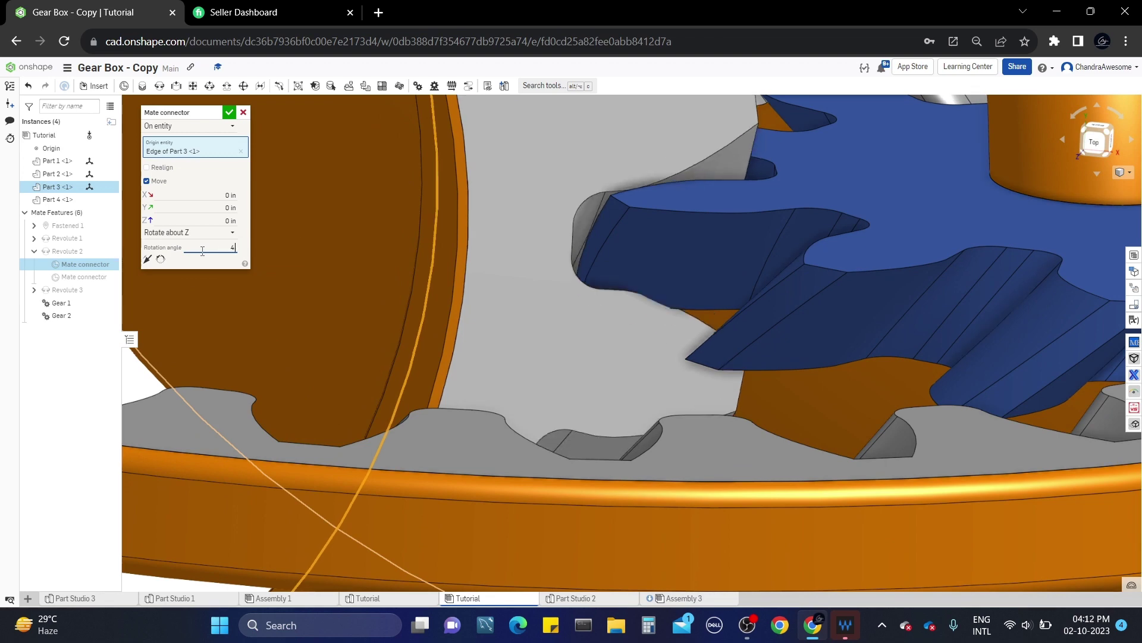
{"action": "type", "text": ".5"}
{"action": "key", "text": "Return"}
{"action": "type", "text": "4.8"}
{"action": "key", "text": "Return"}
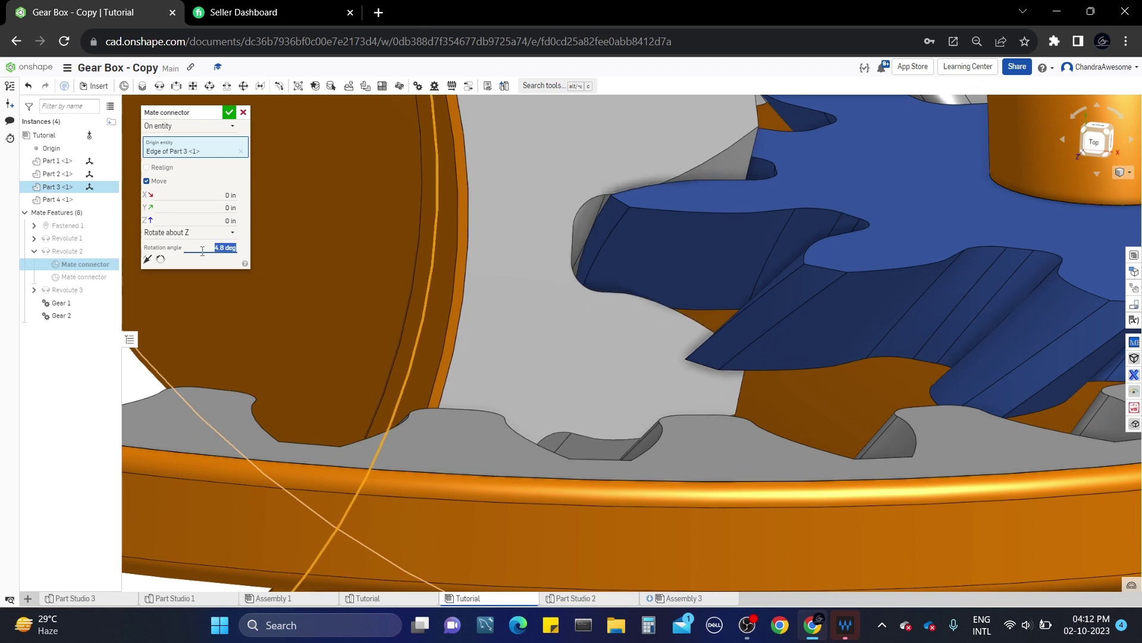
{"action": "left_click", "coordinate": [229, 112]}
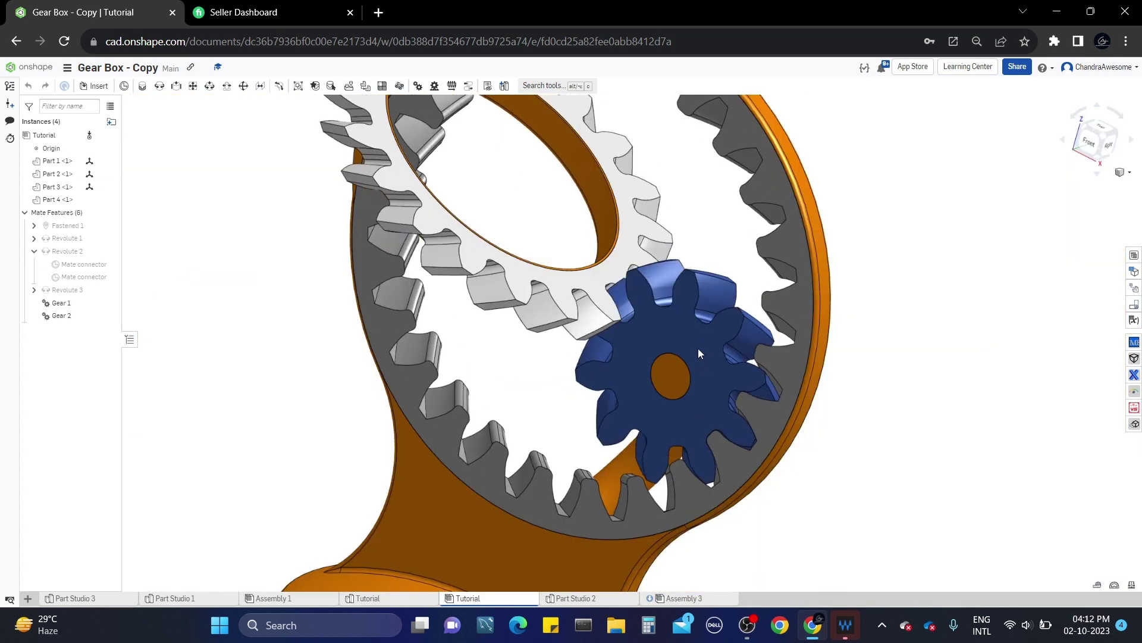
Turn the blue gear slightly to check its meshing, and bring the whole gear box into view
{"action": "left_click_drag", "start_coordinate": [693, 330], "coordinate": [692, 327]}
{"action": "scroll", "coordinate": [692, 327], "scroll_direction": "down", "scroll_amount": 4}
{"action": "mouse_move", "coordinate": [693, 327]}
{"action": "right_mouse_down"}
{"action": "mouse_move", "coordinate": [726, 293]}
{"action": "mouse_move", "coordinate": [708, 331]}
{"action": "right_mouse_up"}
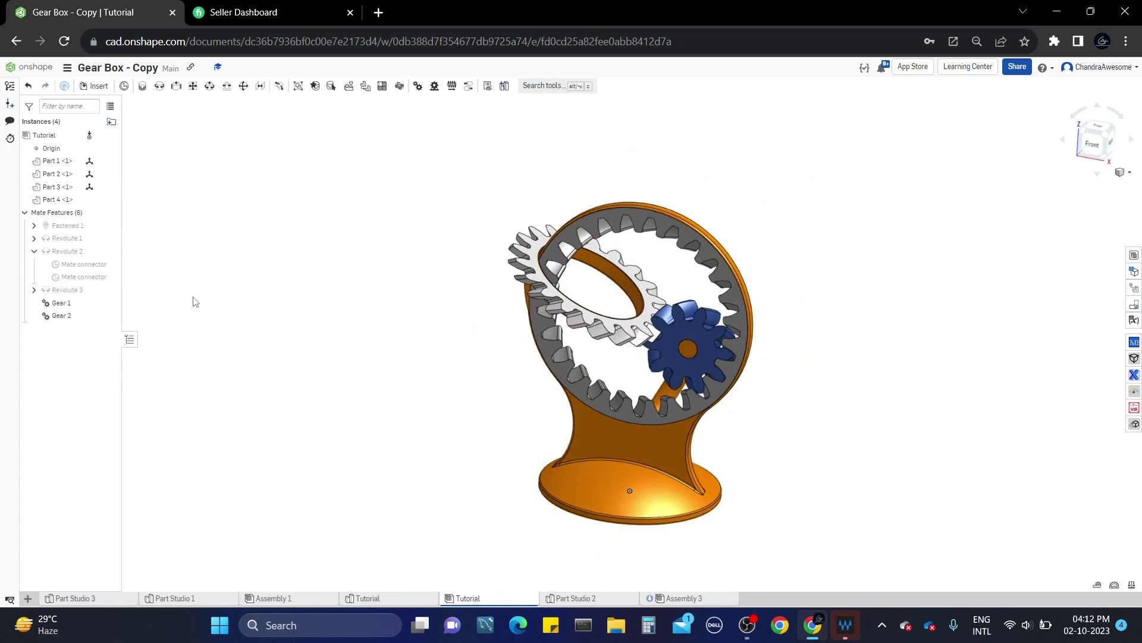
Animate the Revolute 3 mate from 0 to 360 degrees in 100 steps with Reciprocate playback
{"action": "left_click", "coordinate": [34, 252]}
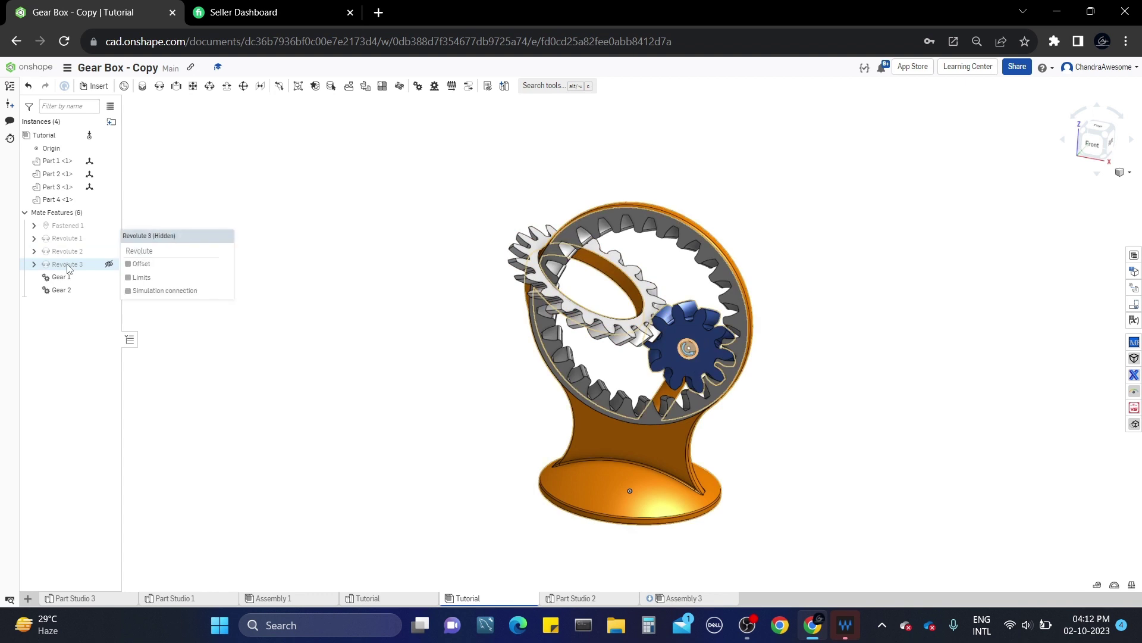
{"action": "right_click", "coordinate": [69, 266]}
{"action": "left_click", "coordinate": [101, 377]}
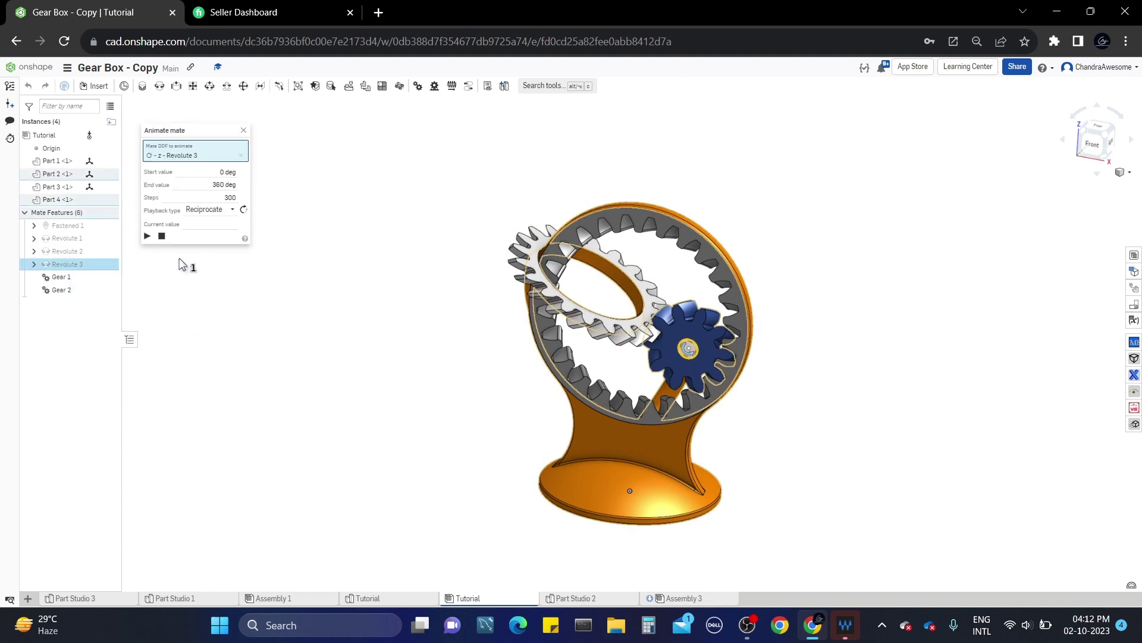
{"action": "left_click", "coordinate": [146, 236]}
{"action": "scroll", "coordinate": [830, 307], "scroll_direction": "up", "scroll_amount": 5}
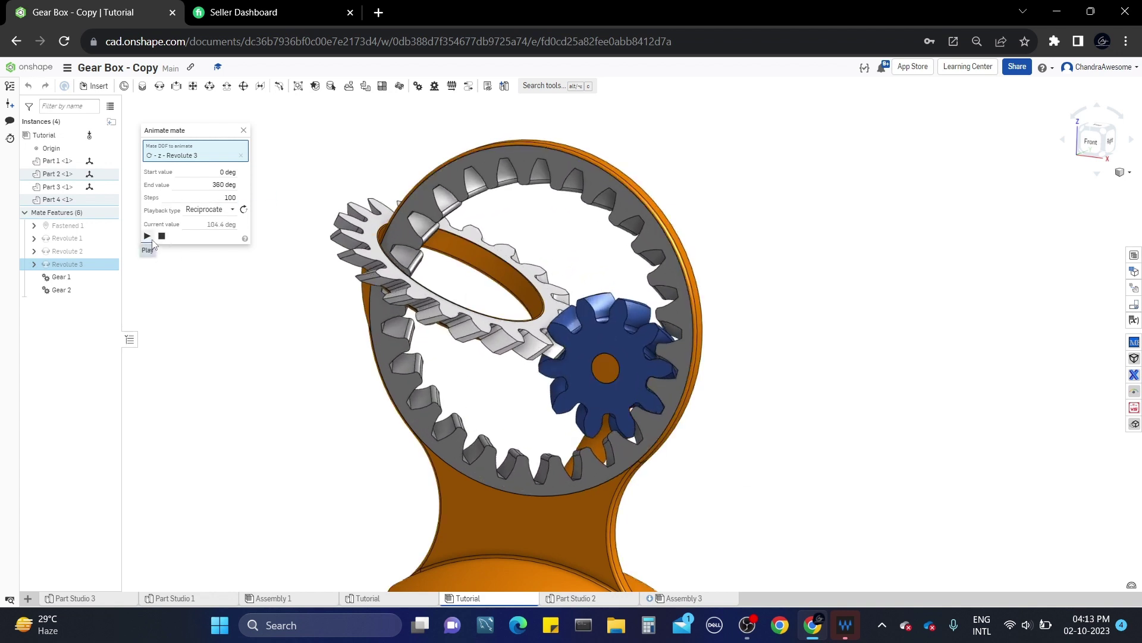
Examine the tooth meshing of the blue, white and ring gears from several angles during the animation
{"action": "right_click_drag", "start_coordinate": [701, 286], "coordinate": [643, 289]}
{"action": "scroll", "coordinate": [567, 343], "scroll_direction": "up", "scroll_amount": 5}
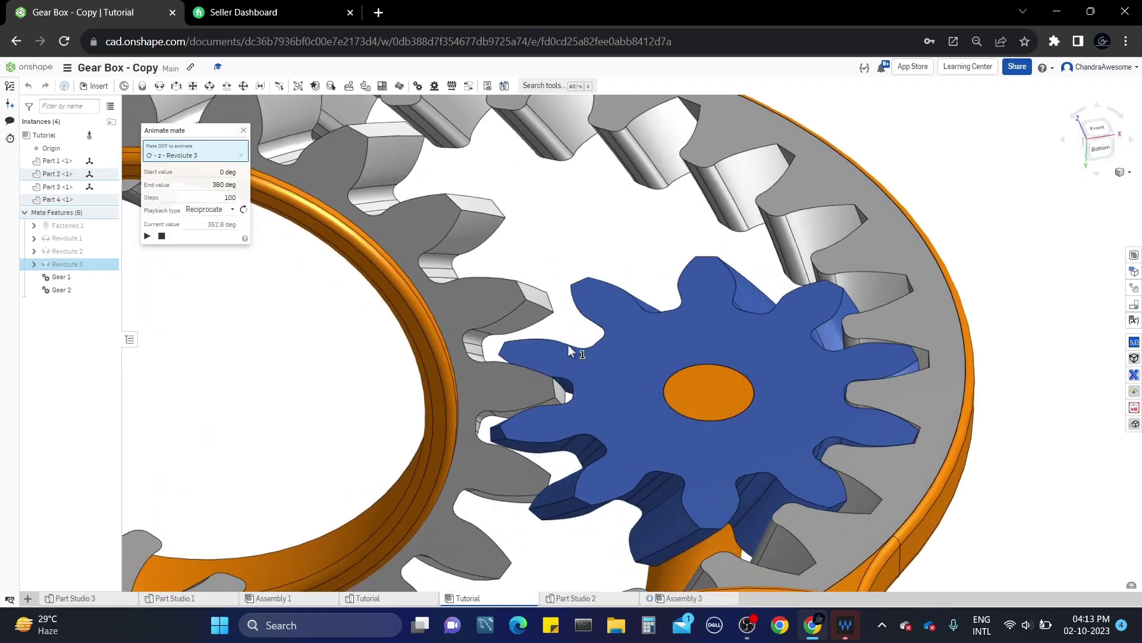
{"action": "scroll", "coordinate": [569, 344], "scroll_direction": "down", "scroll_amount": 3}
{"action": "right_click_drag", "start_coordinate": [568, 347], "coordinate": [956, 247]}
{"action": "left_click", "coordinate": [1129, 174]}
{"action": "left_click", "coordinate": [1101, 251]}
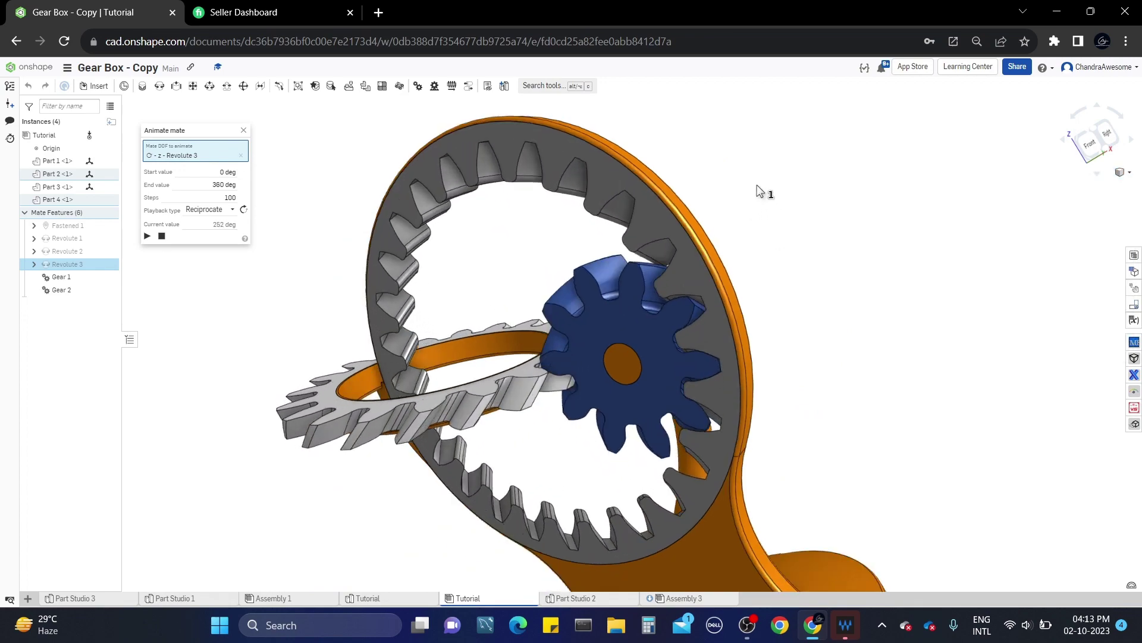
{"action": "right_click_drag", "start_coordinate": [802, 160], "coordinate": [602, 278]}
{"action": "scroll", "coordinate": [846, 163], "scroll_direction": "down", "scroll_amount": 3}
{"action": "scroll", "coordinate": [537, 235], "scroll_direction": "up", "scroll_amount": 5}
{"action": "scroll", "coordinate": [516, 212], "scroll_direction": "down", "scroll_amount": 5}
{"action": "right_click_drag", "start_coordinate": [586, 479], "coordinate": [532, 478]}
{"action": "scroll", "coordinate": [588, 373], "scroll_direction": "up", "scroll_amount": 3}
{"action": "right_click_drag", "start_coordinate": [588, 373], "coordinate": [763, 247]}
{"action": "scroll", "coordinate": [588, 391], "scroll_direction": "up", "scroll_amount": 3}
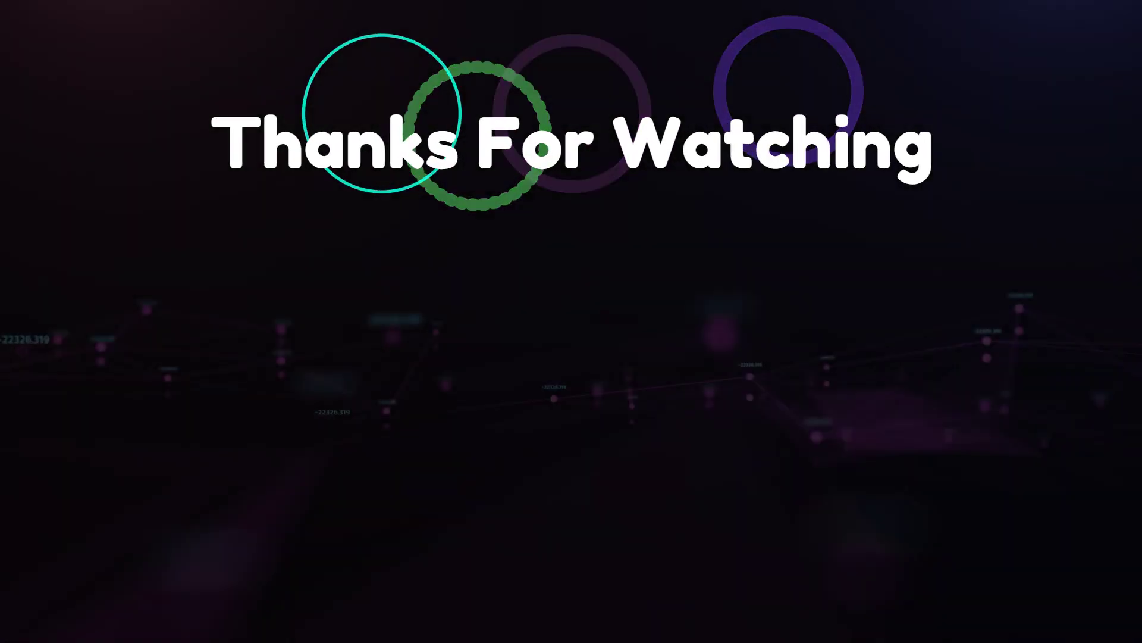